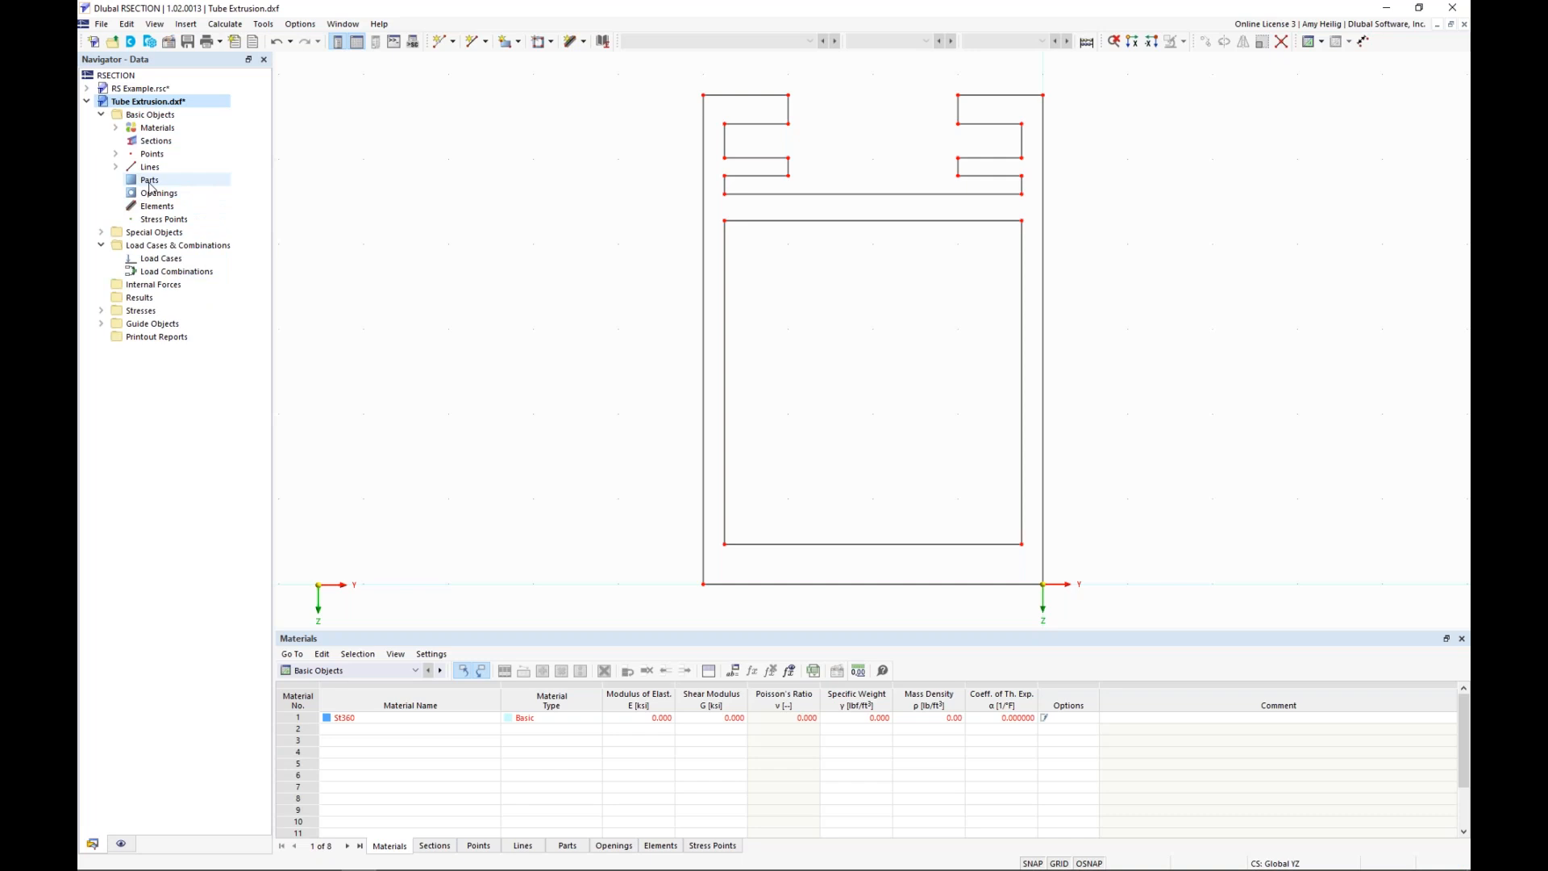
Start a new part defined by boundary lines and filter the library for its material to Aluminum under the ADM 2020 standard
{"action": "right_click", "coordinate": [150, 183]}
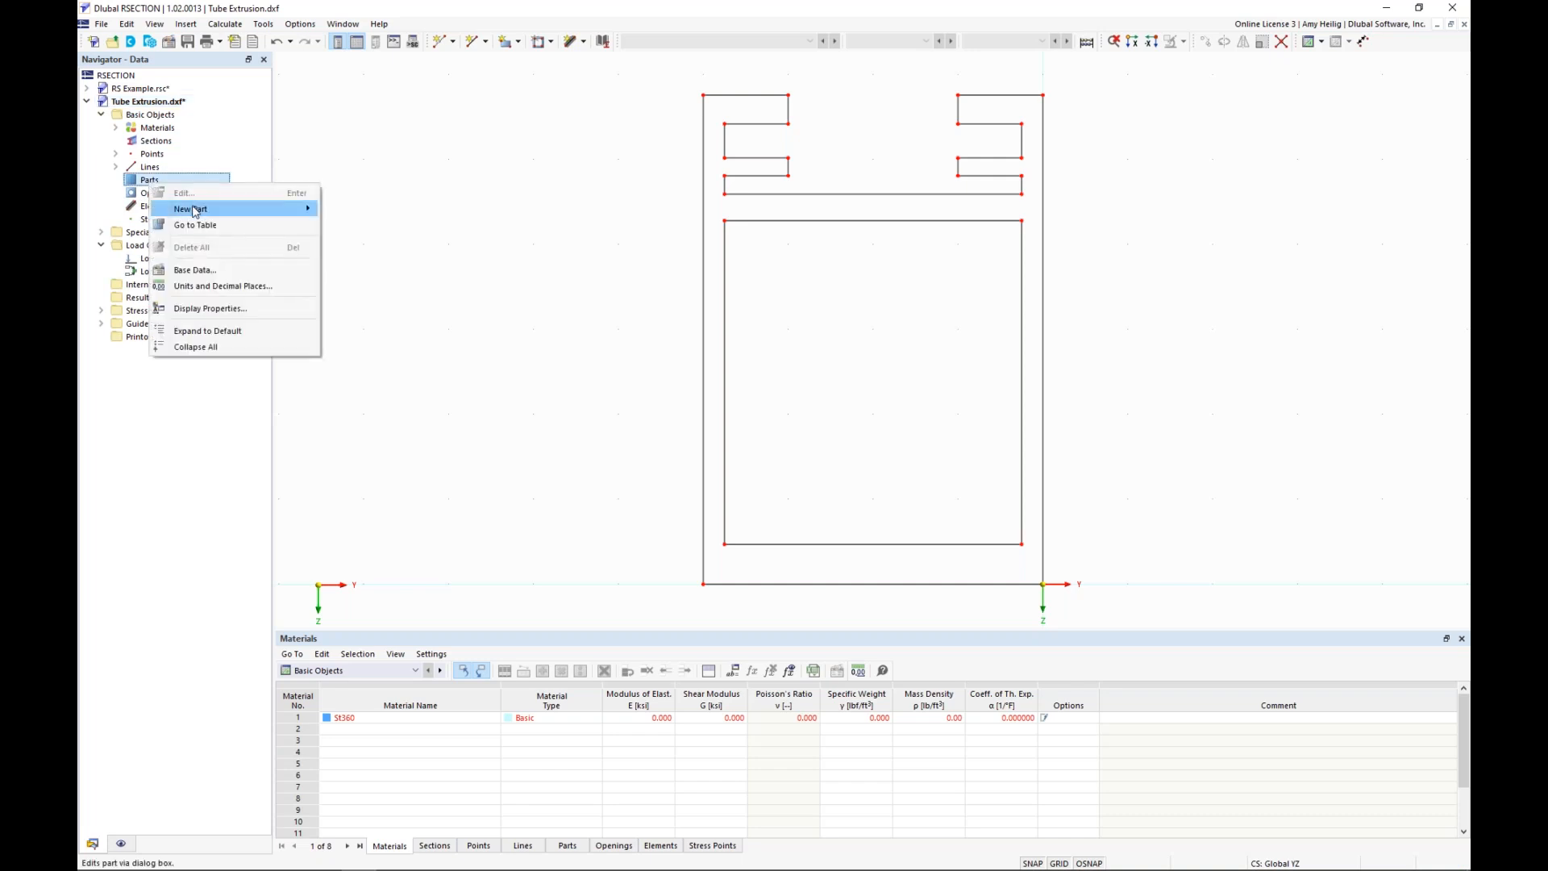
{"action": "mouse_move", "coordinate": [197, 210]}
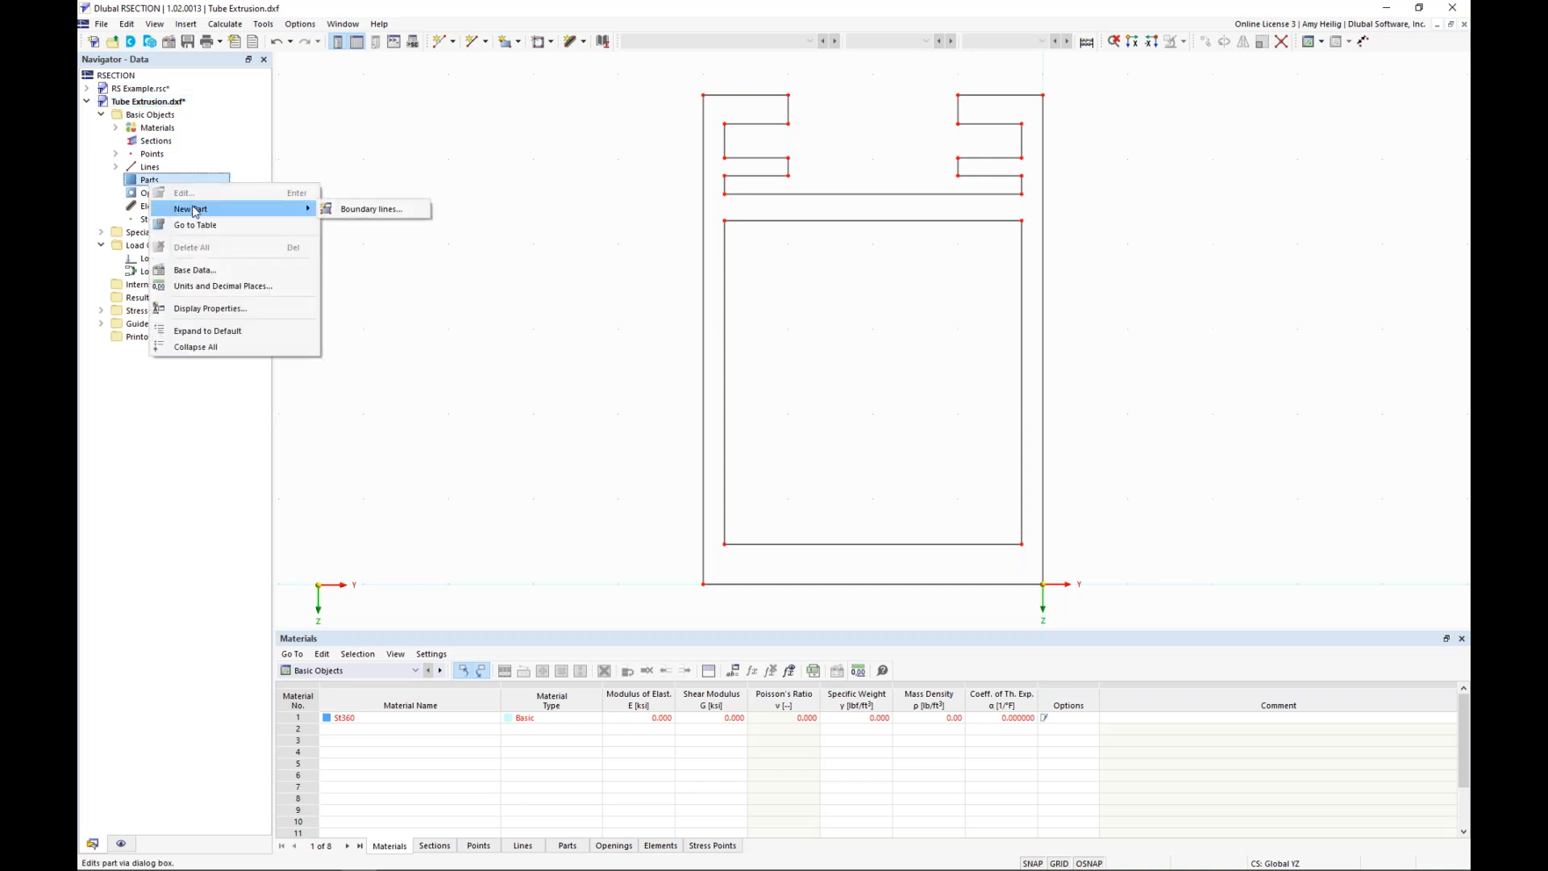
{"action": "left_click", "coordinate": [344, 212]}
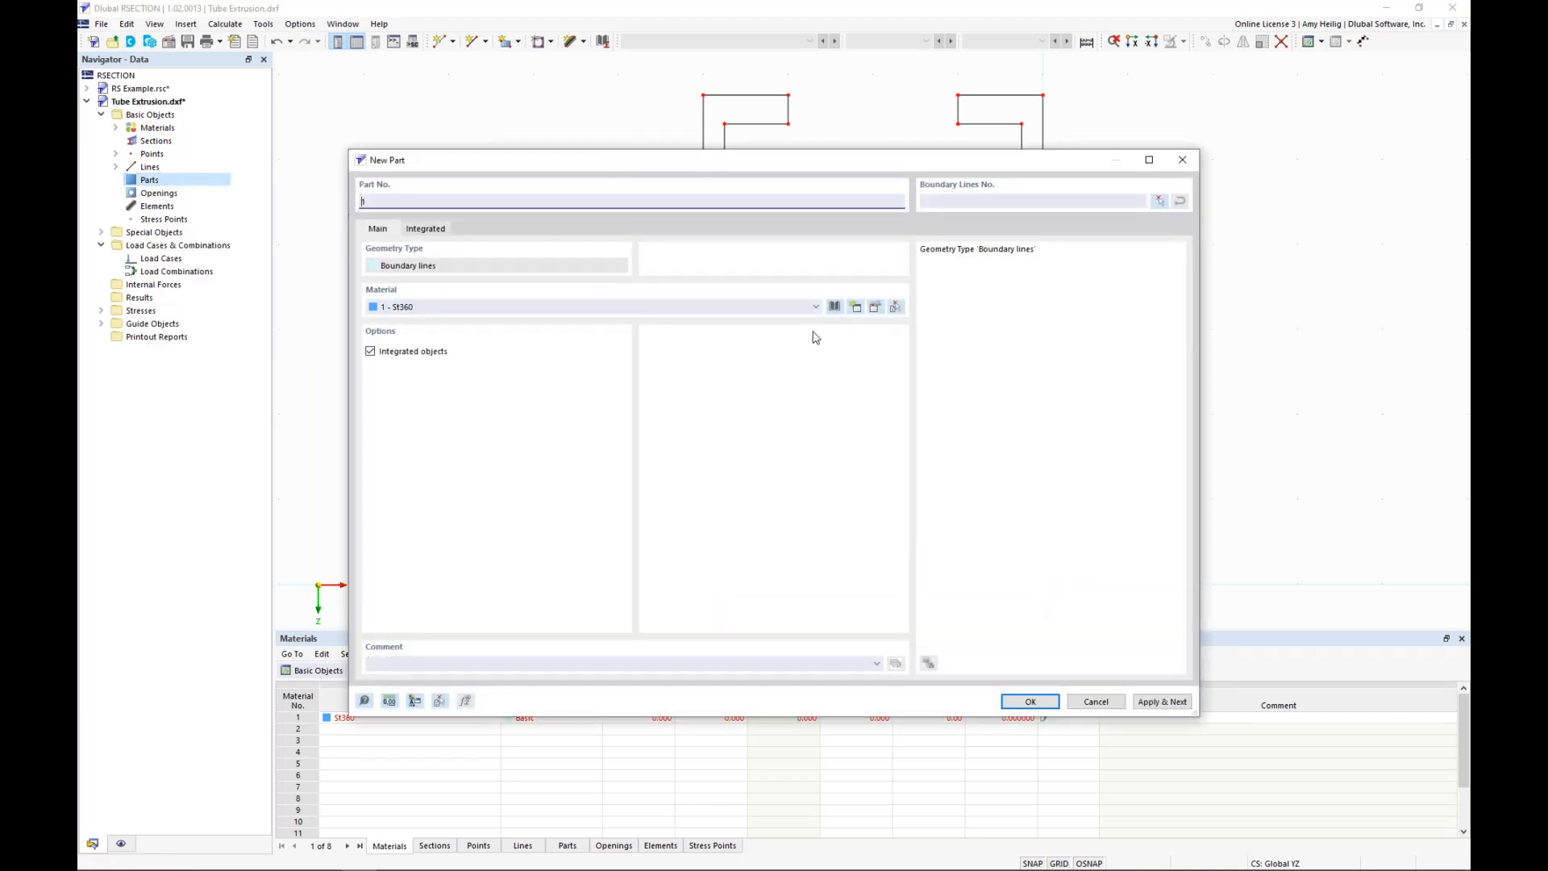
{"action": "left_click", "coordinate": [876, 308]}
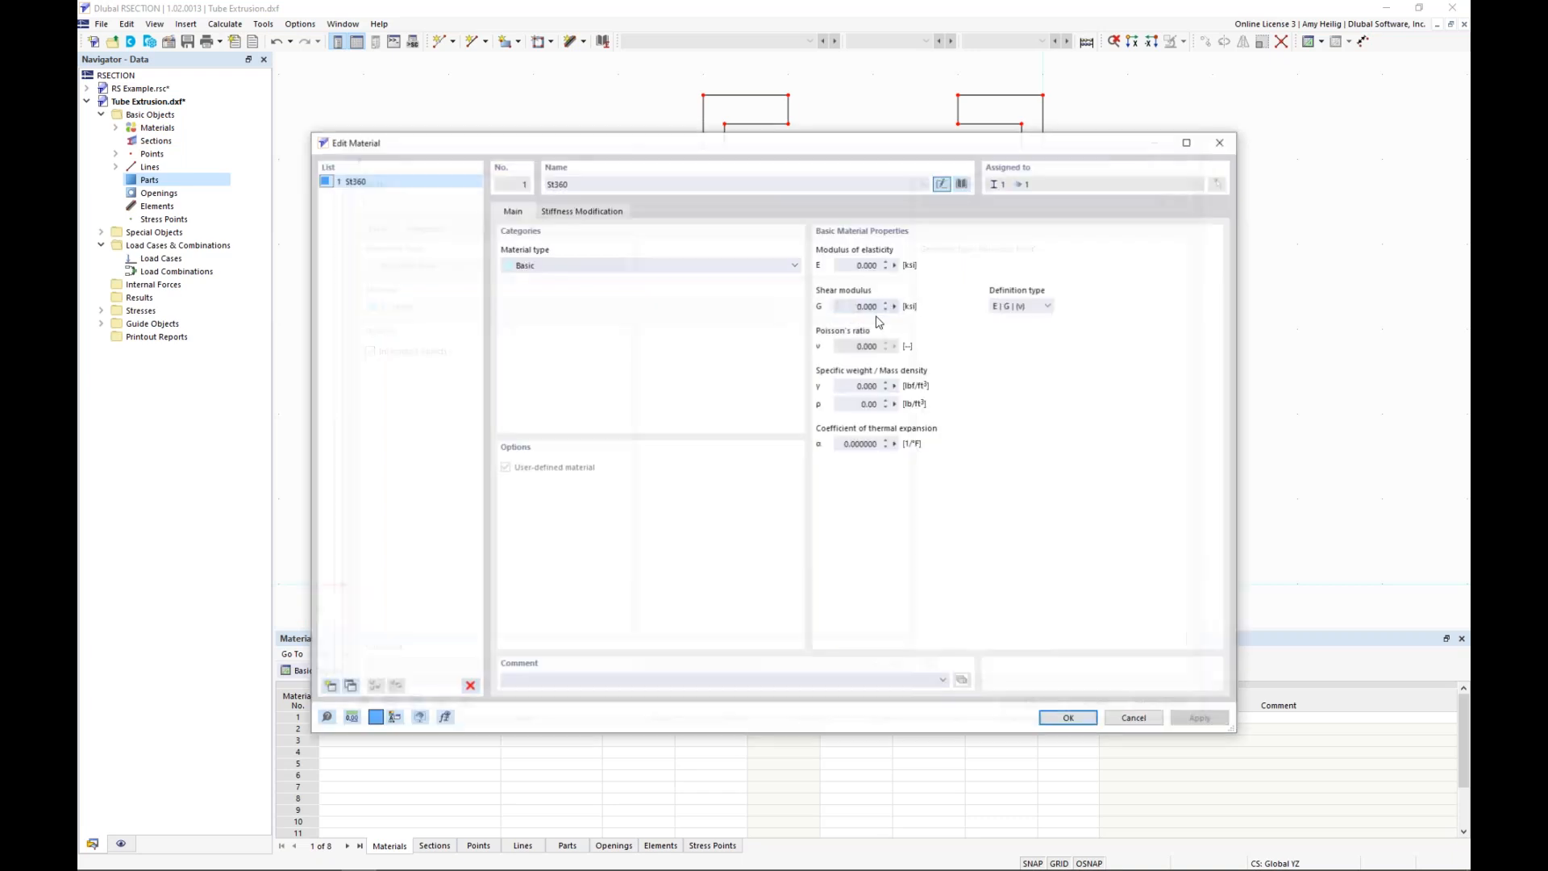
{"action": "left_click", "coordinate": [962, 184]}
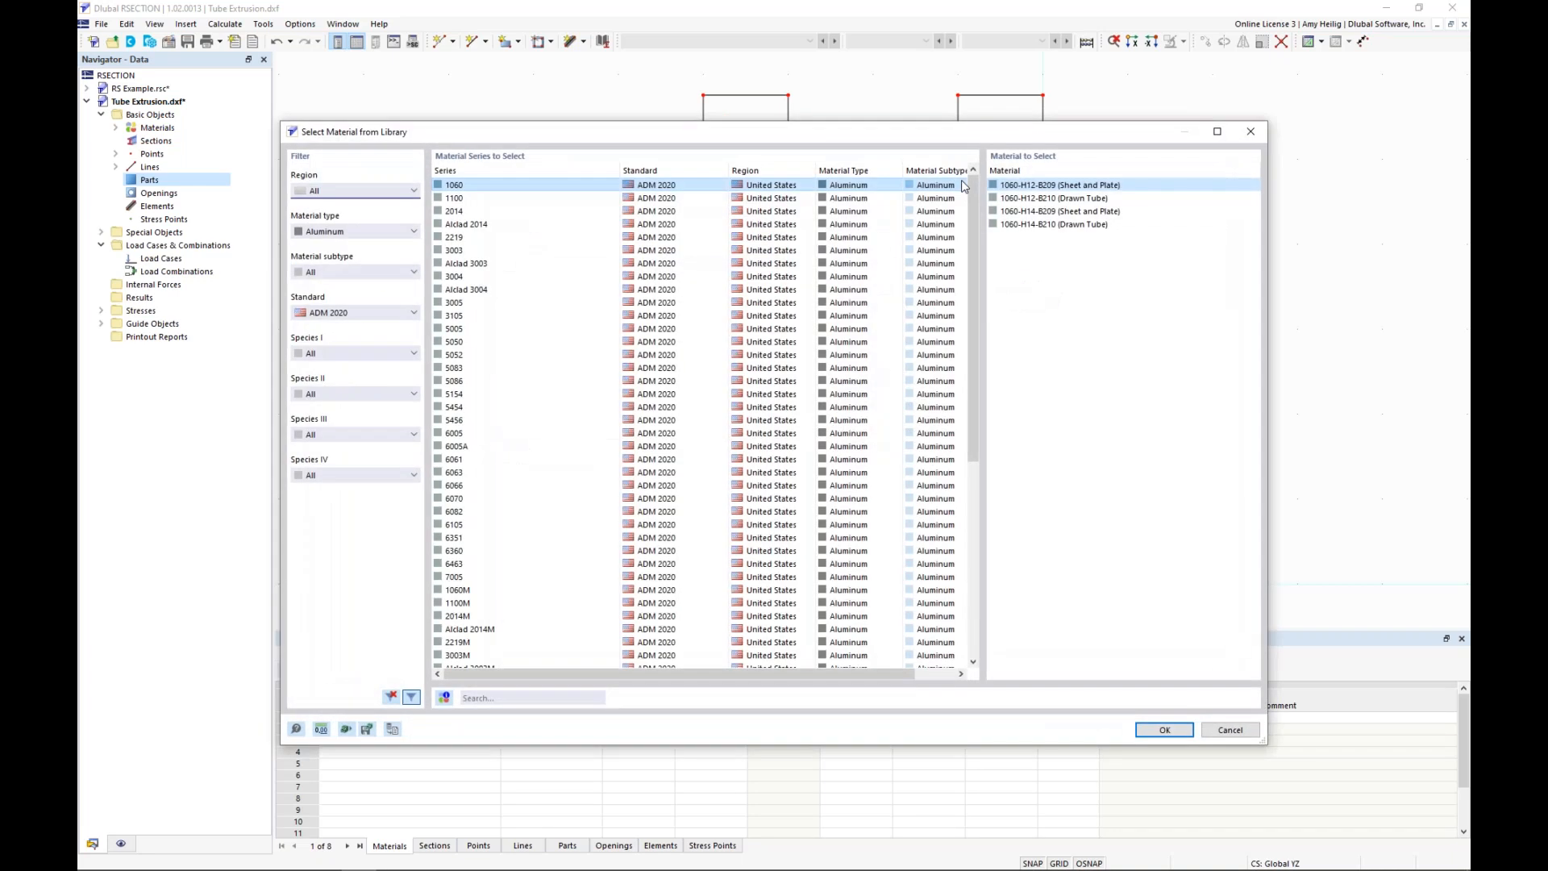
{"action": "left_click", "coordinate": [331, 233]}
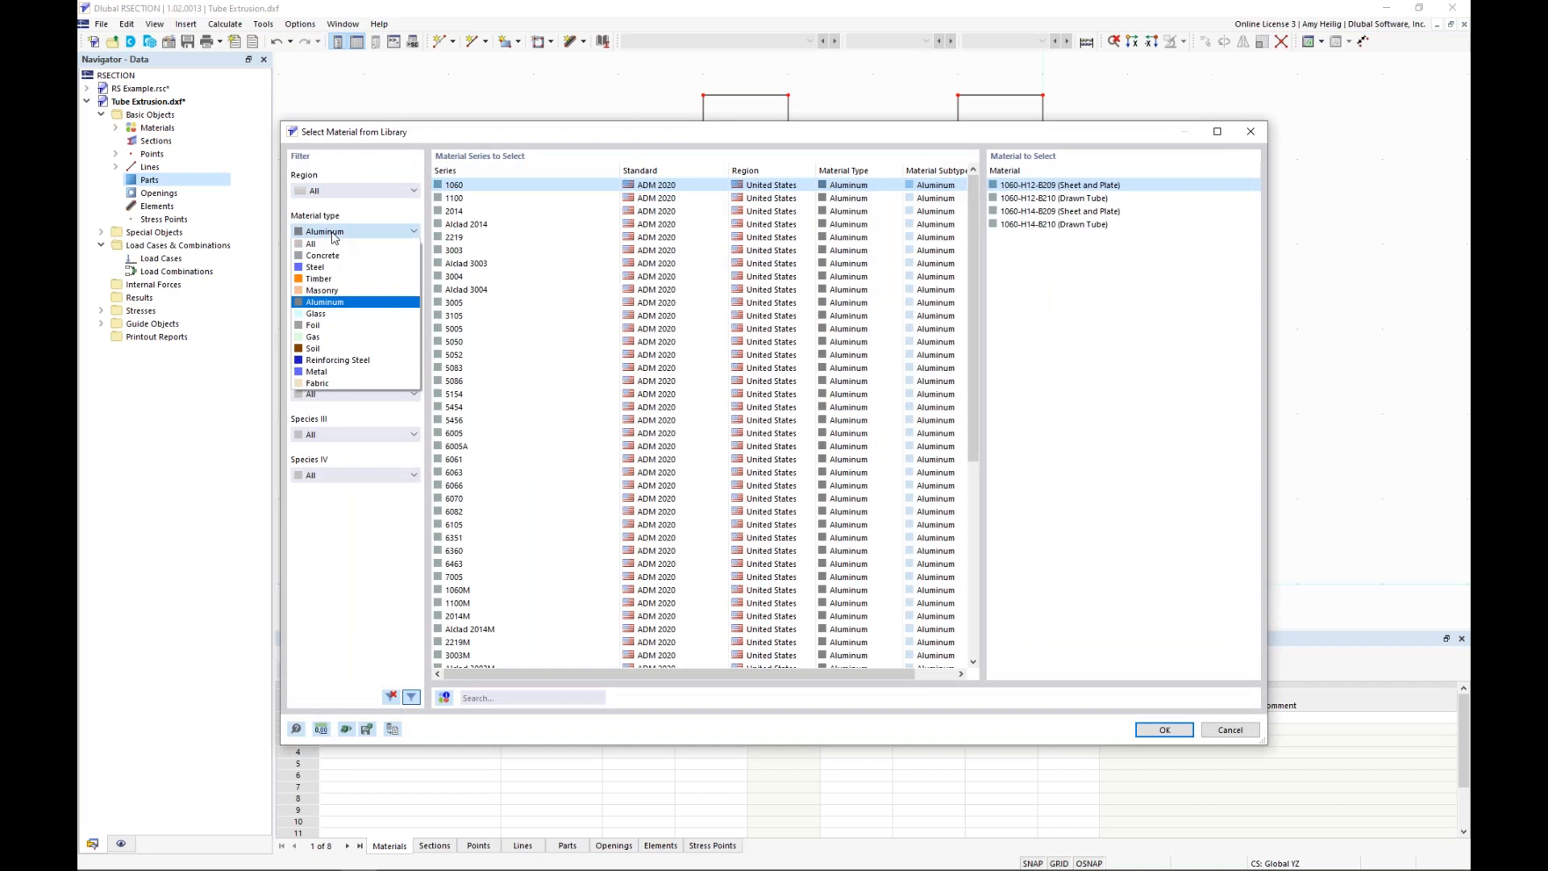
{"action": "left_click", "coordinate": [325, 302]}
{"action": "left_click", "coordinate": [337, 313]}
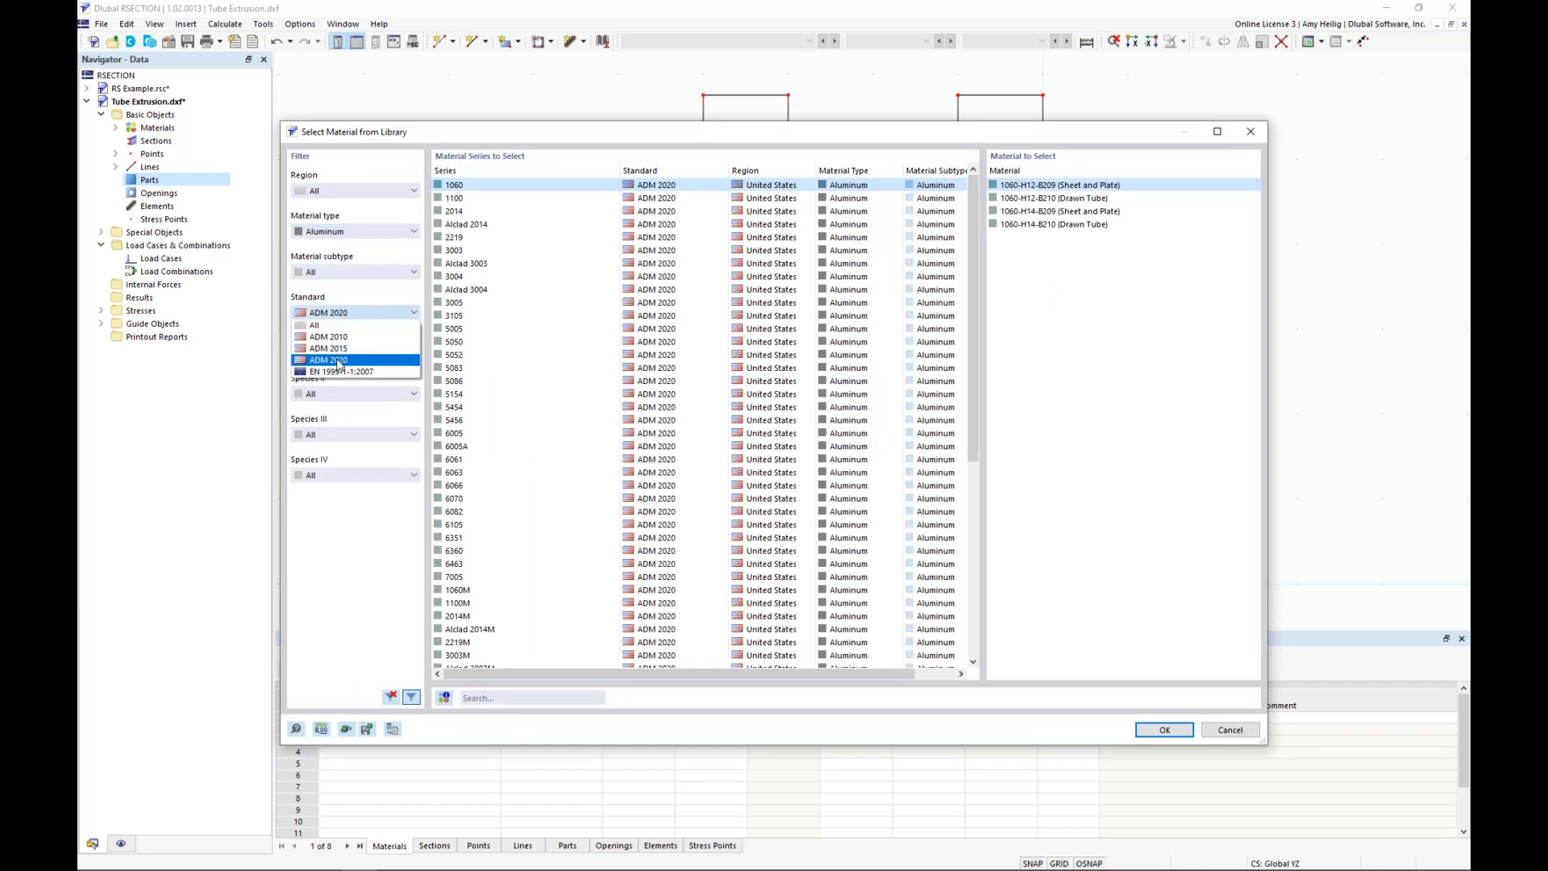
{"action": "left_click", "coordinate": [337, 361]}
Replace the part's St360 material with 6061-T6, T6510, T6511-B221 (Extrusion) from the 6061 series
{"action": "left_click_drag", "start_coordinate": [971, 256], "coordinate": [944, 485]}
{"action": "scroll", "coordinate": [958, 322], "scroll_direction": "up", "scroll_amount": 12}
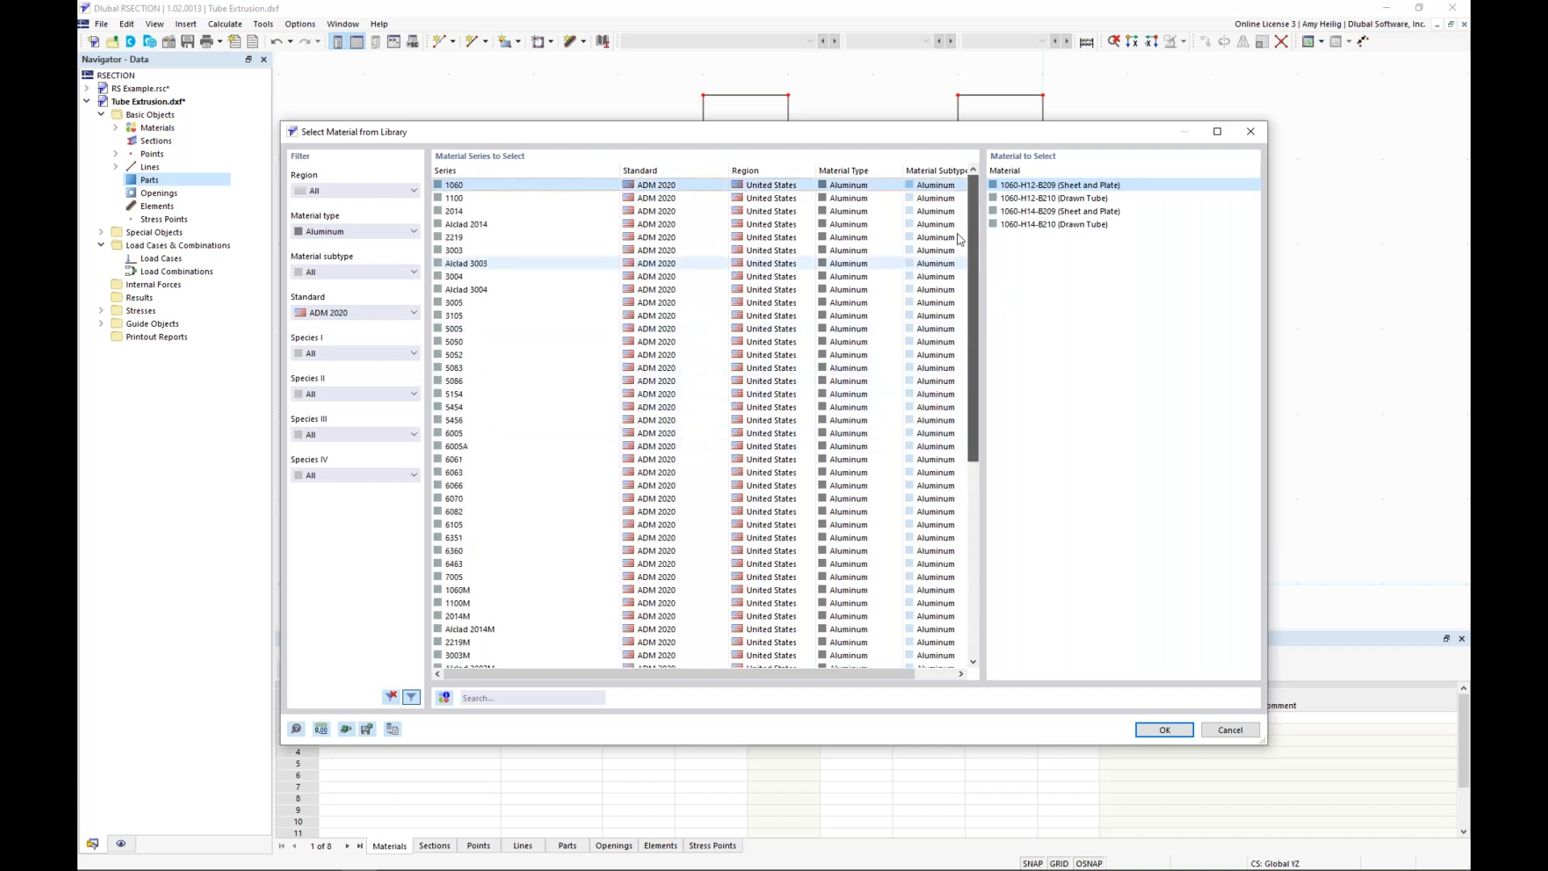
{"action": "left_click", "coordinate": [495, 460]}
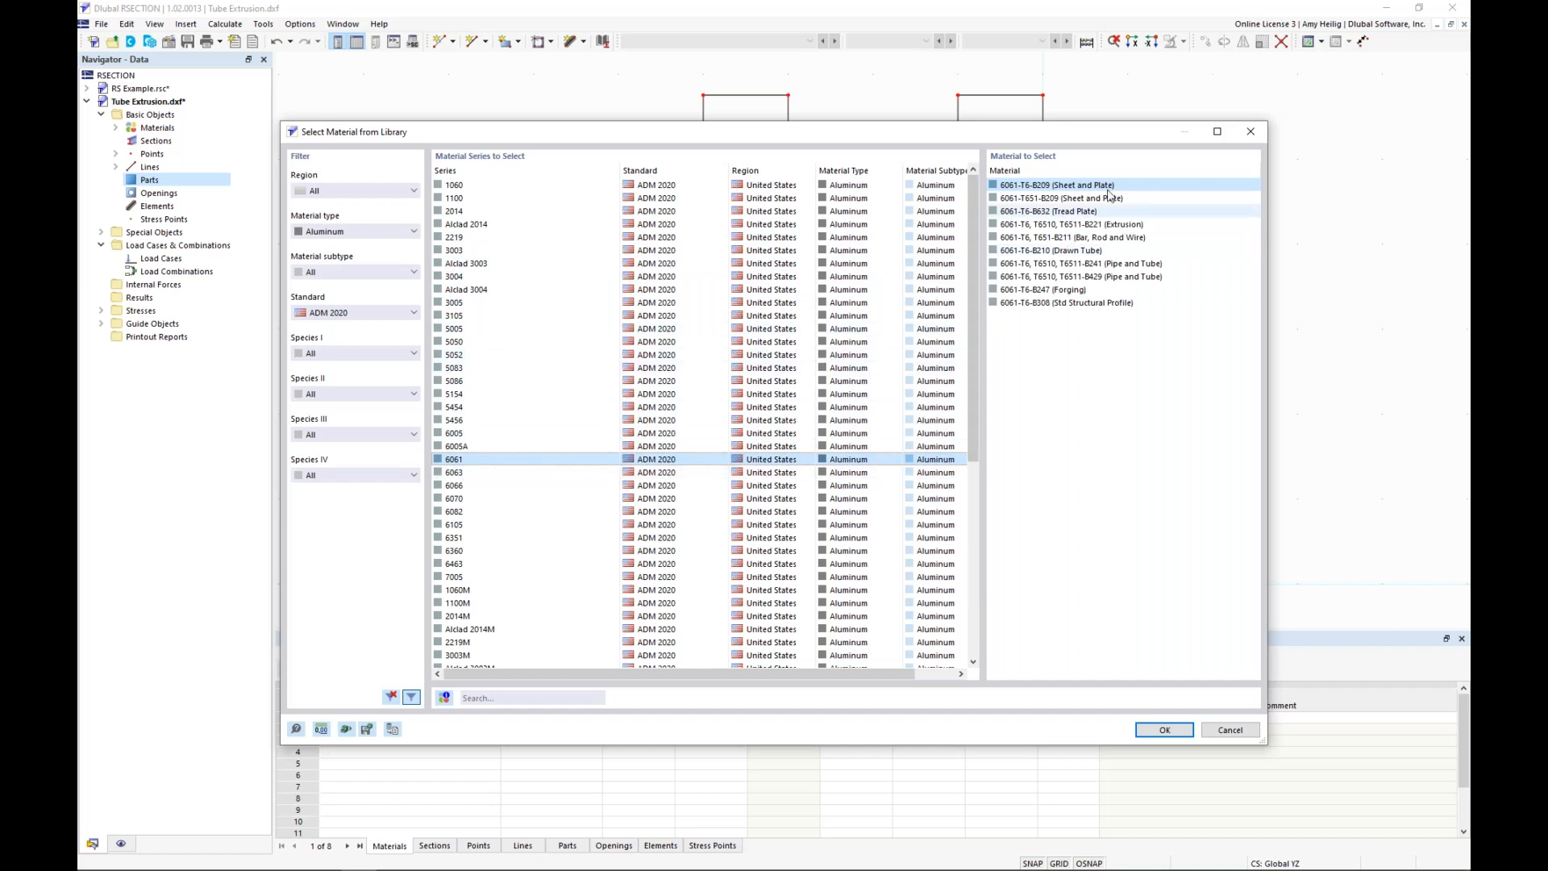
{"action": "left_click", "coordinate": [1072, 226]}
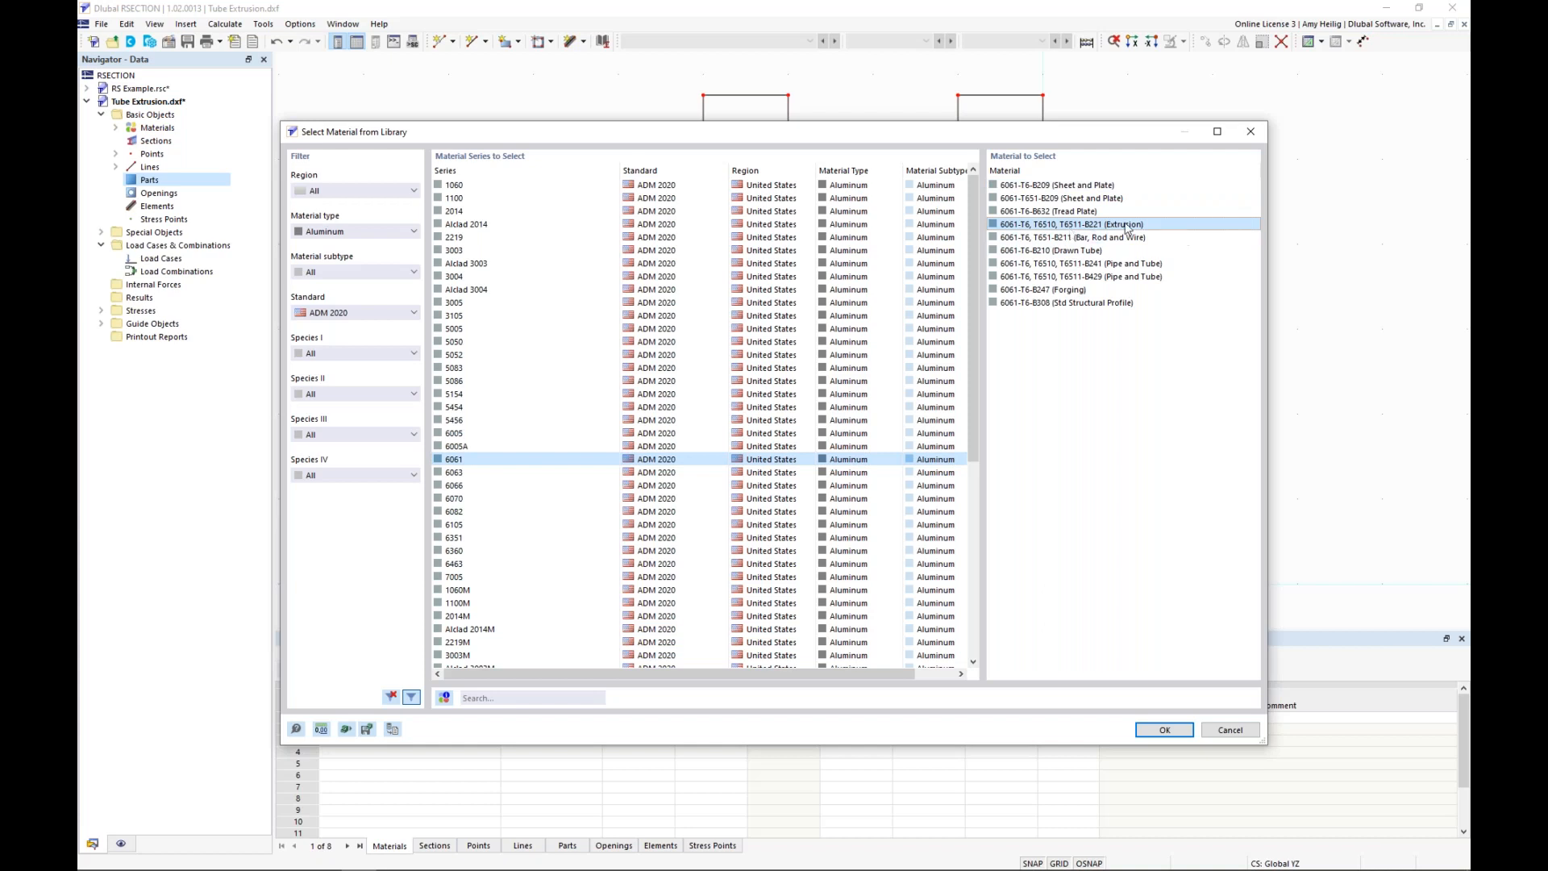
{"action": "left_click", "coordinate": [1153, 731]}
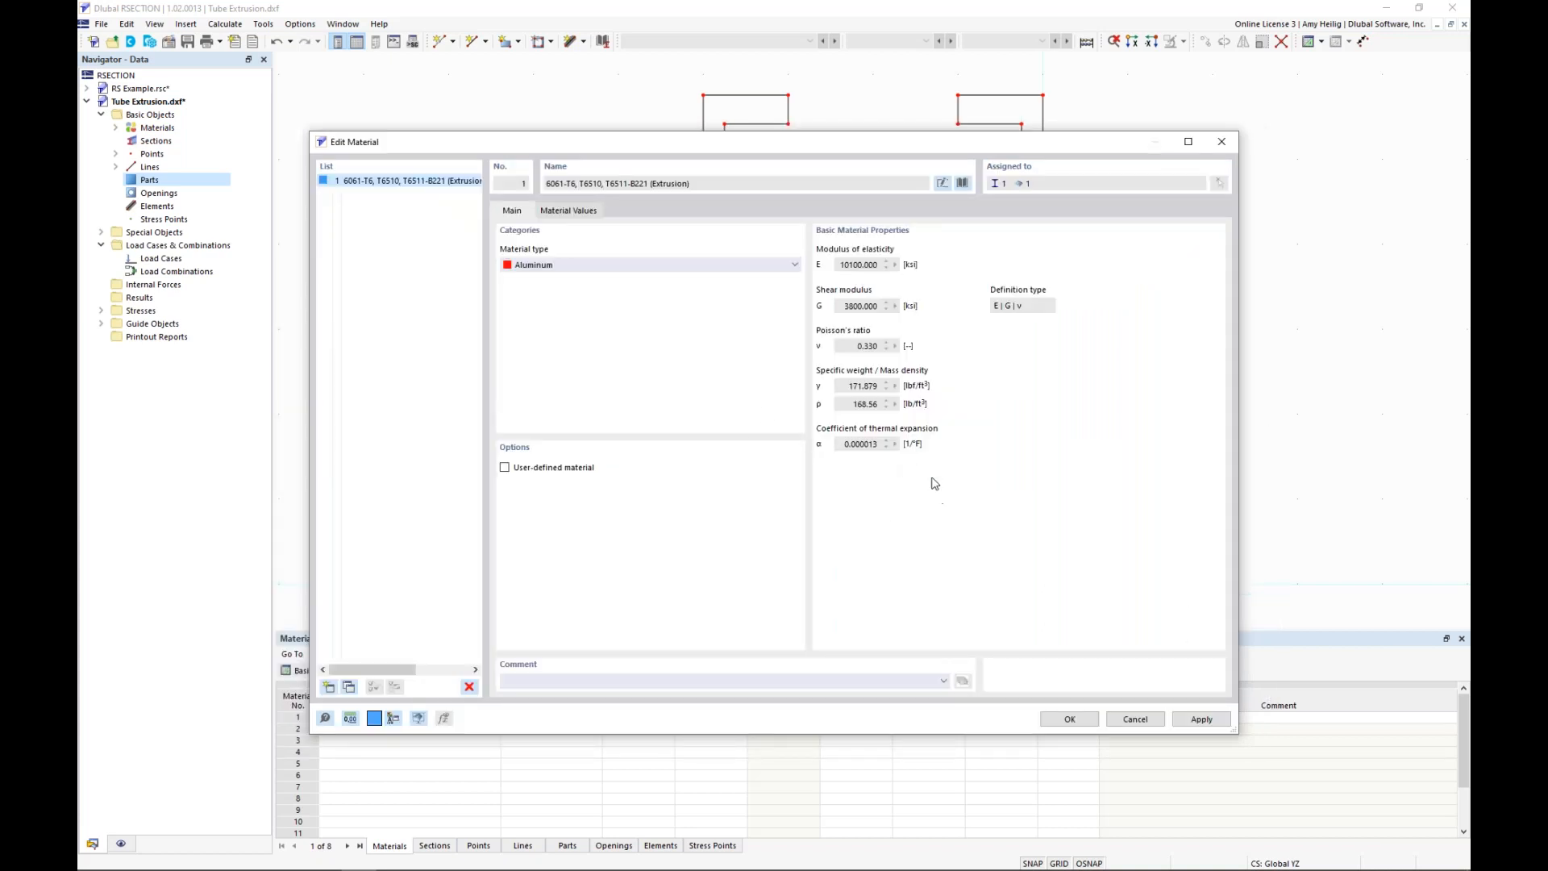
{"action": "left_click", "coordinate": [1070, 719]}
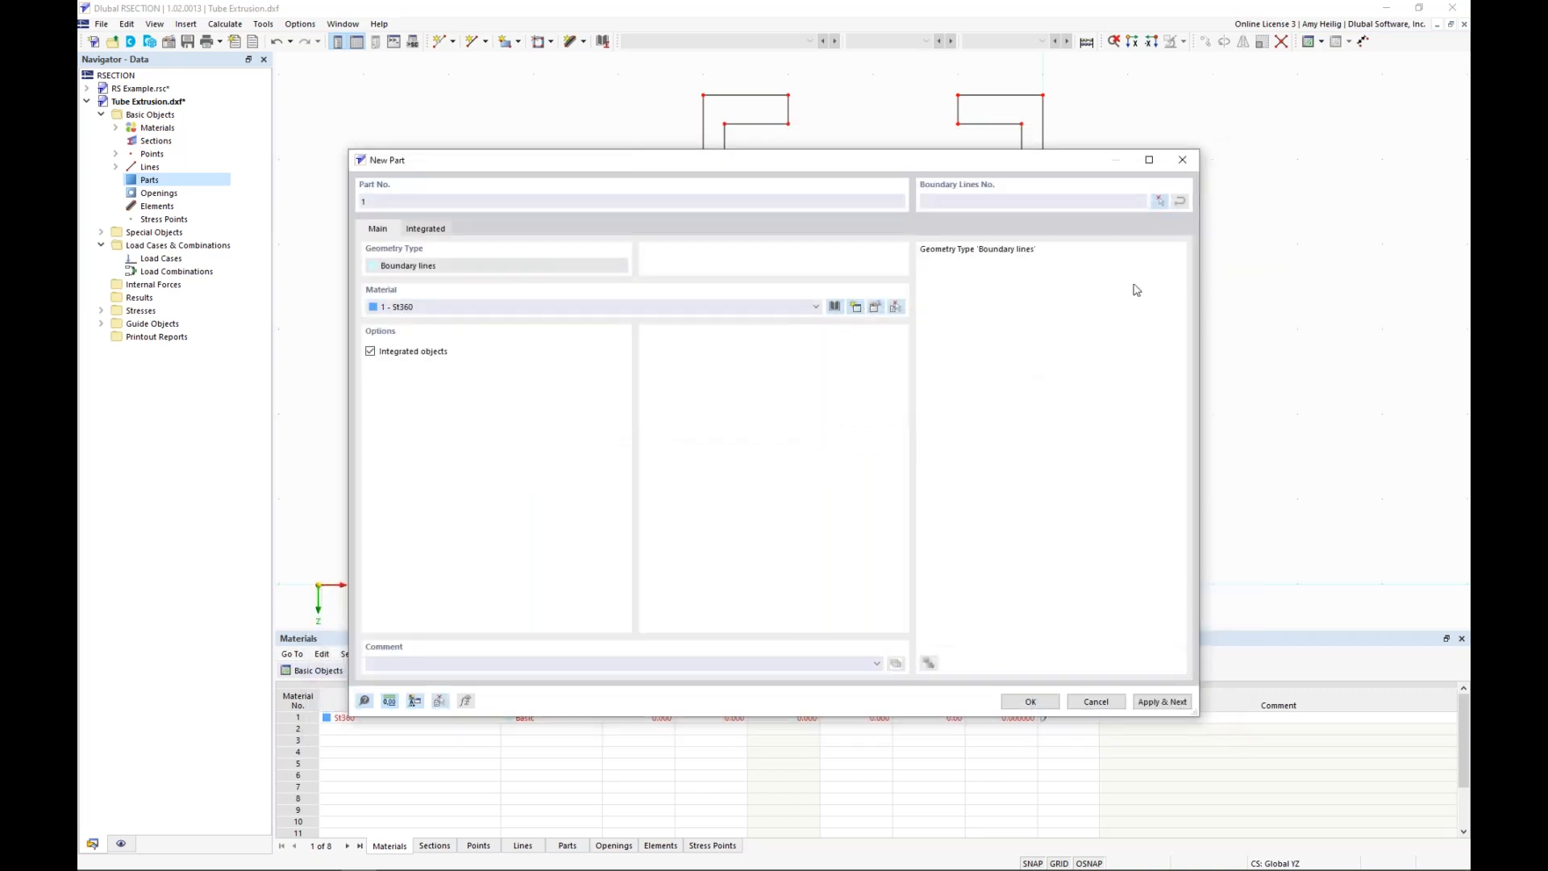
Create the part using all outer profile lines as boundaries, leaving out the four lines of the inner rectangle
{"action": "left_click", "coordinate": [1159, 201]}
{"action": "left_click_drag", "start_coordinate": [652, 69], "coordinate": [1111, 615]}
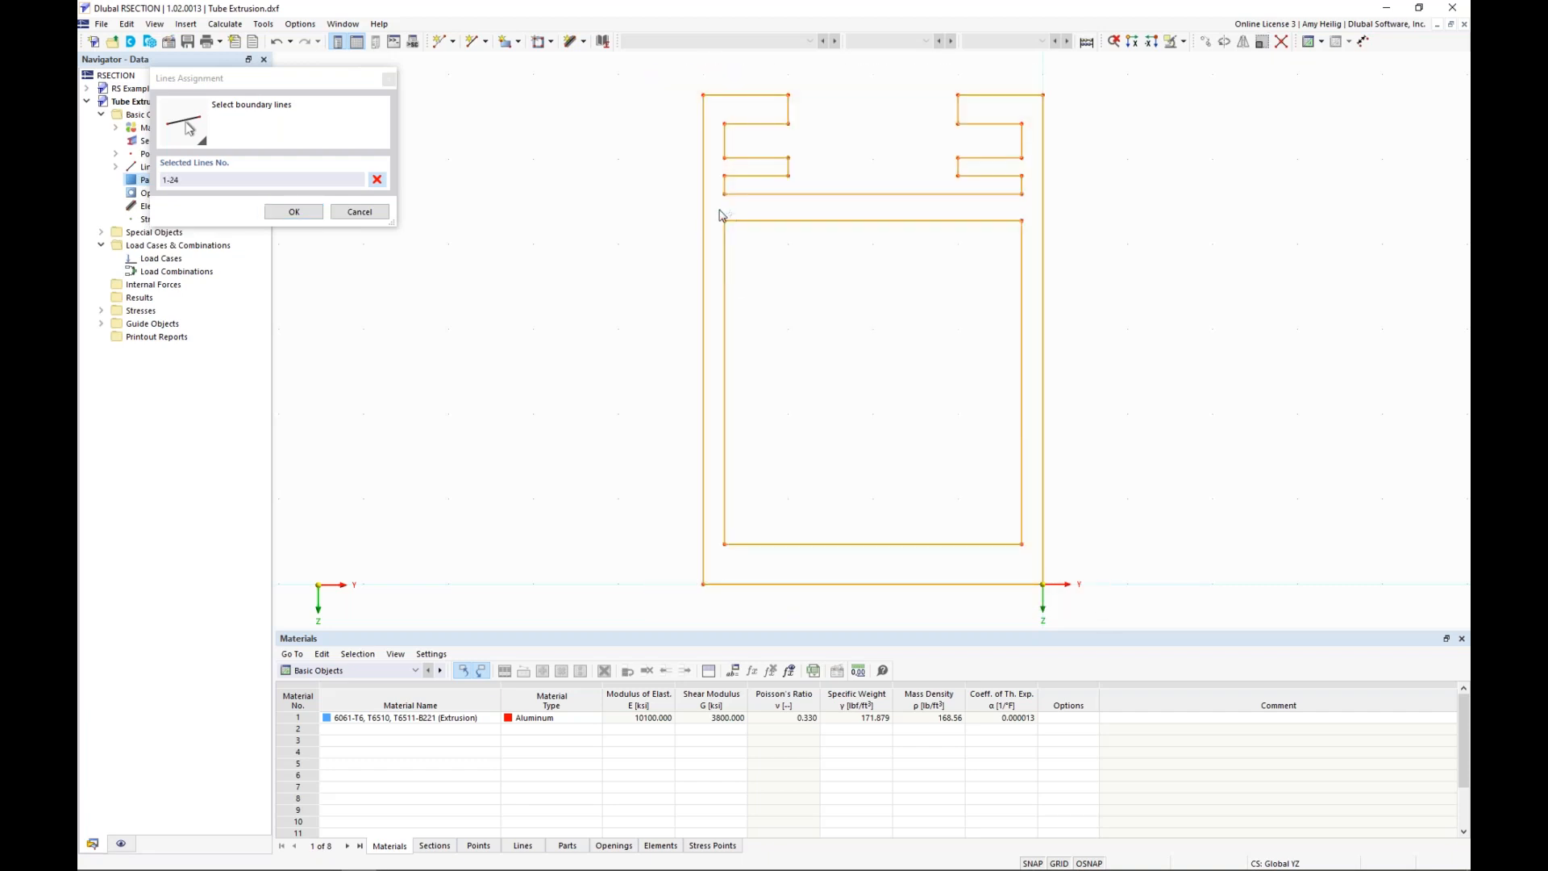
{"action": "left_click_drag", "start_coordinate": [715, 214], "coordinate": [1032, 557]}
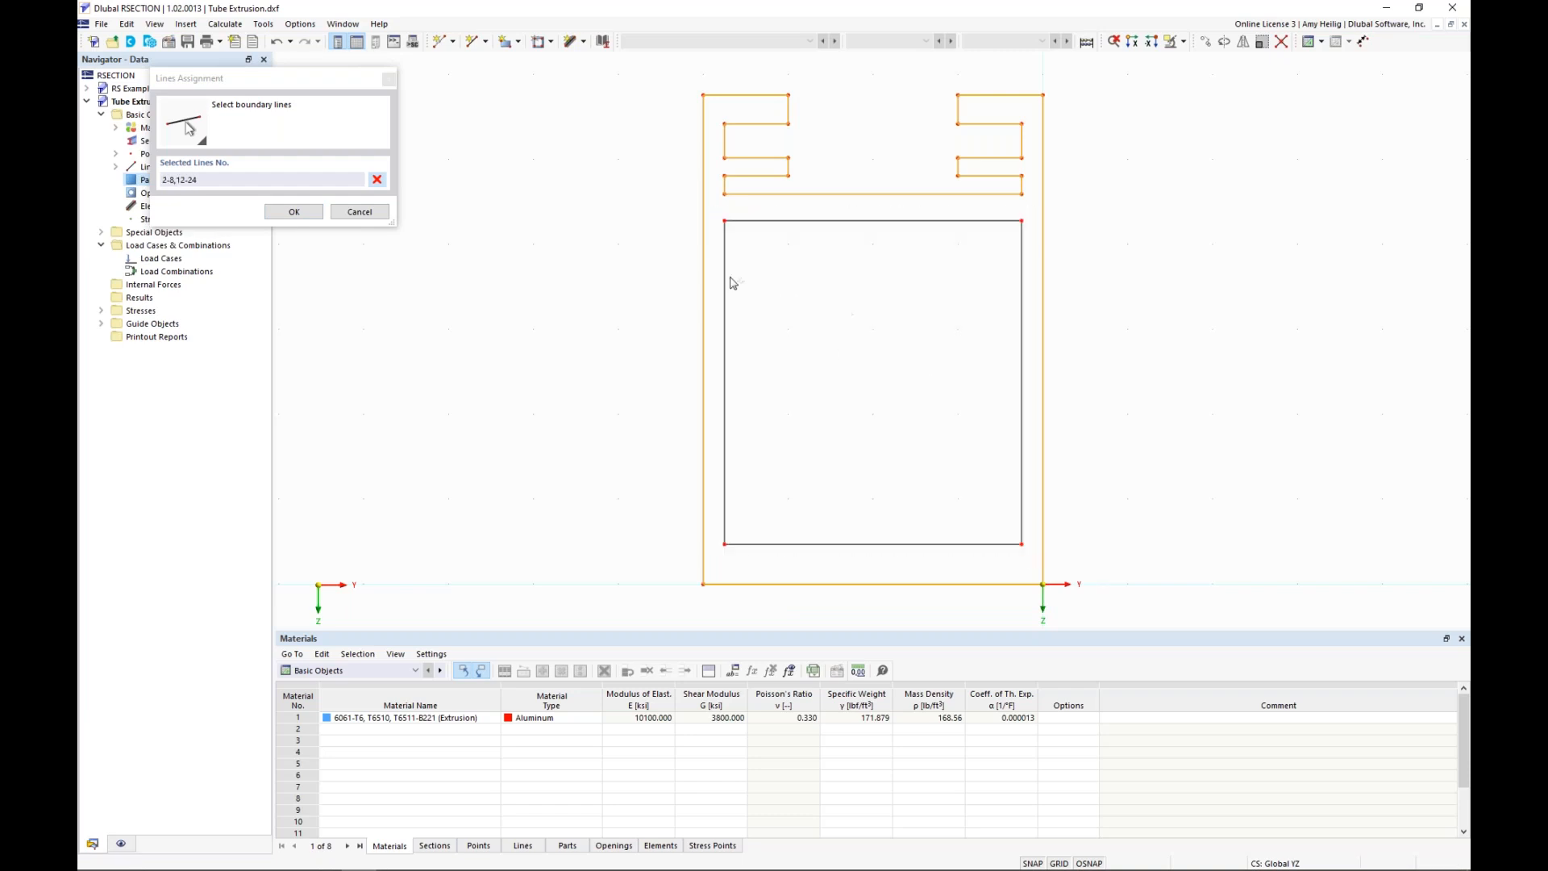
{"action": "left_click", "coordinate": [294, 211]}
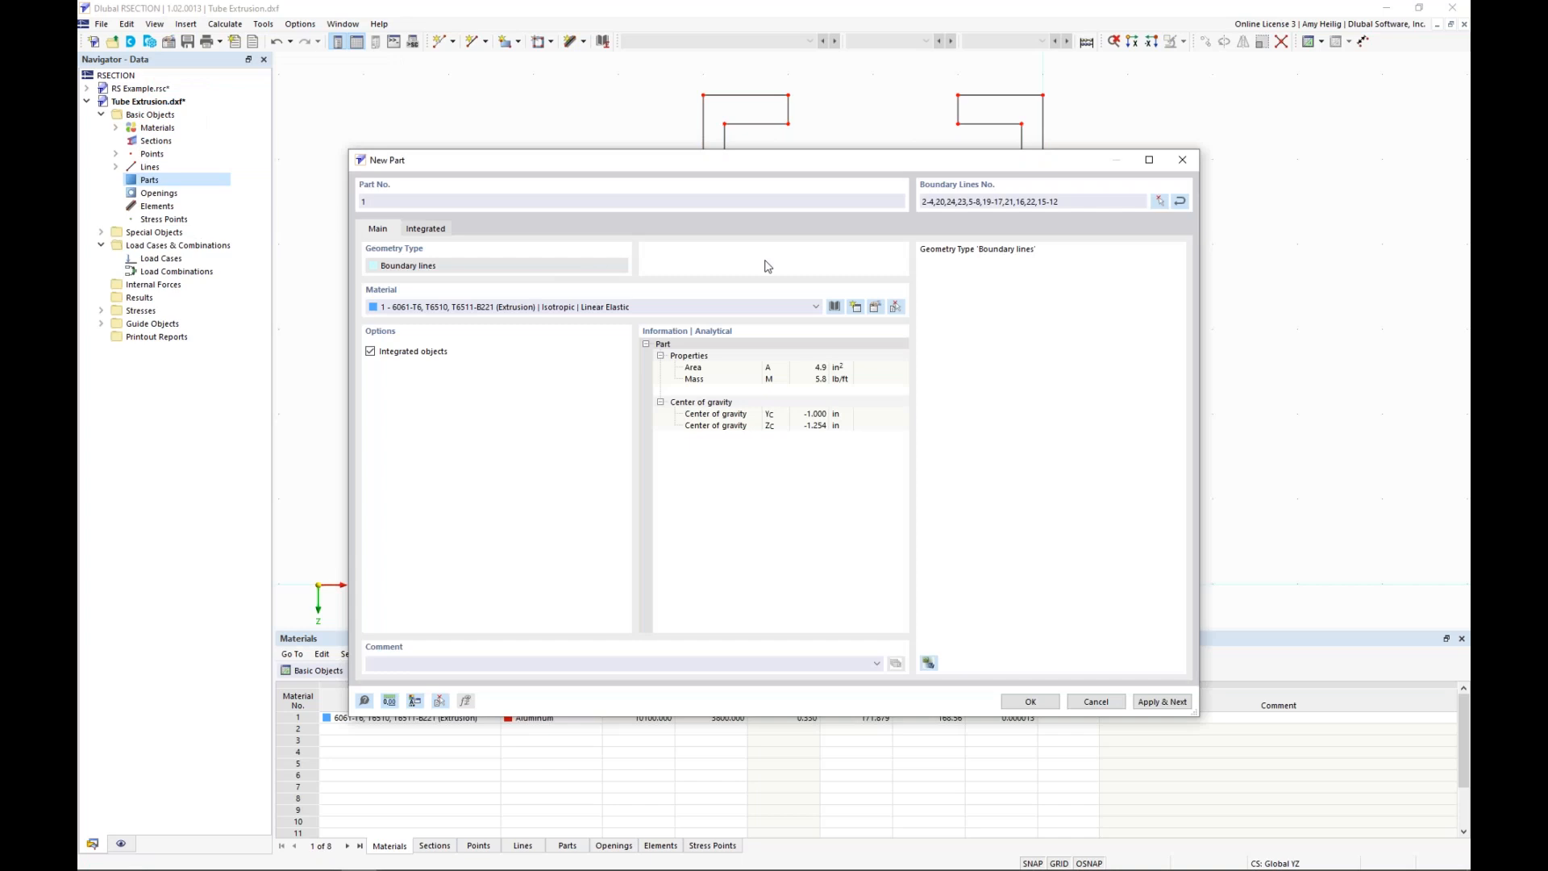
{"action": "left_click", "coordinate": [1030, 701]}
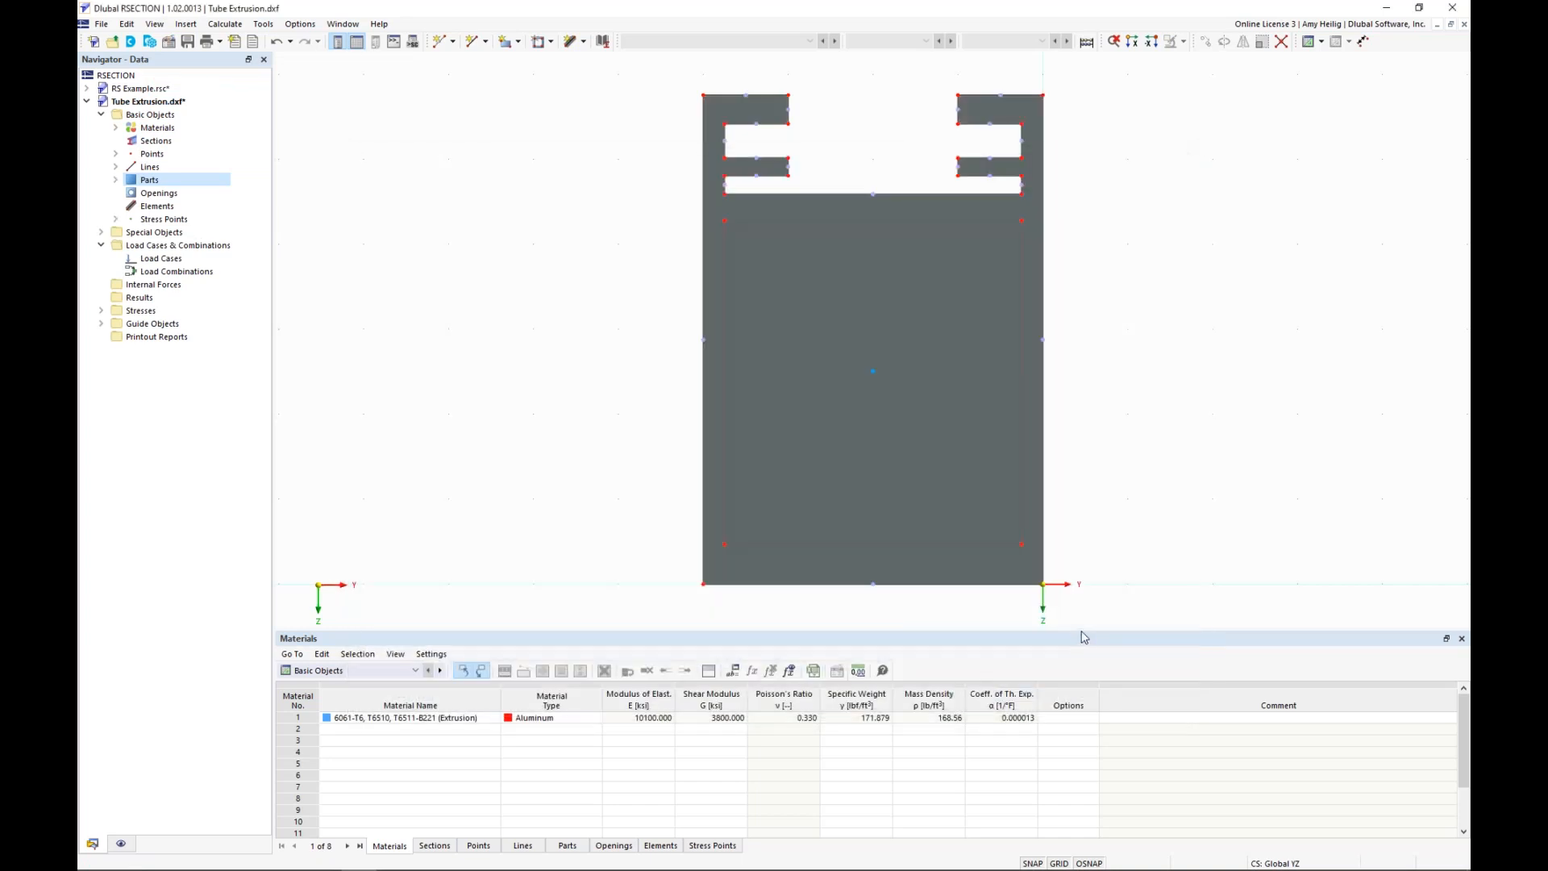
Create an opening in the part bounded by the four lines of the inner rectangle (1,9-11)
{"action": "left_click_drag", "start_coordinate": [1084, 638], "coordinate": [1064, 695]}
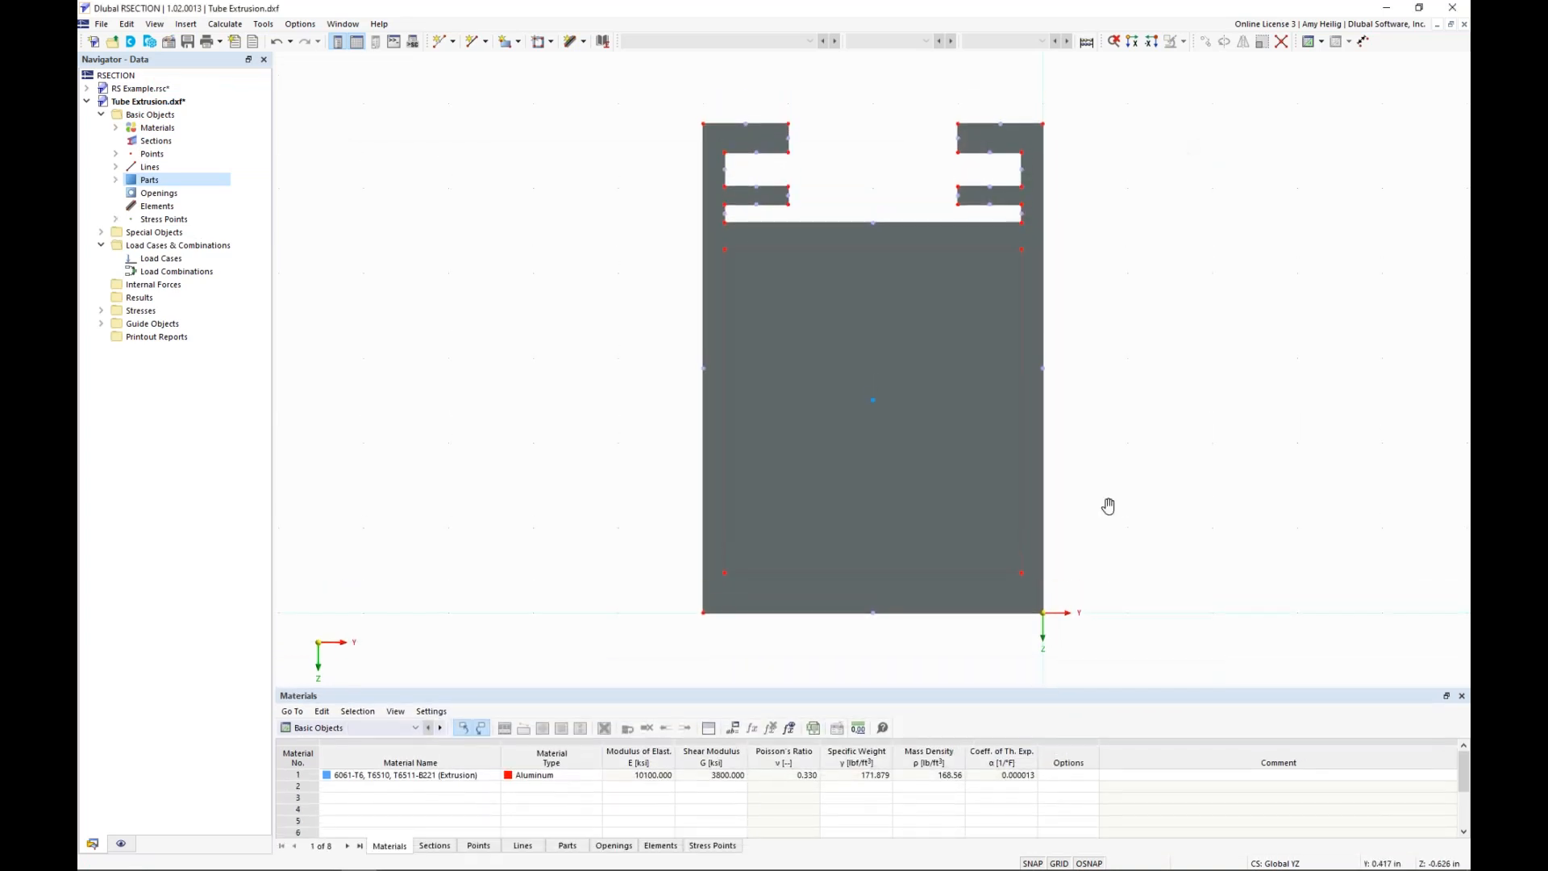
{"action": "middle_click_drag", "start_coordinate": [1119, 508], "coordinate": [1054, 512]}
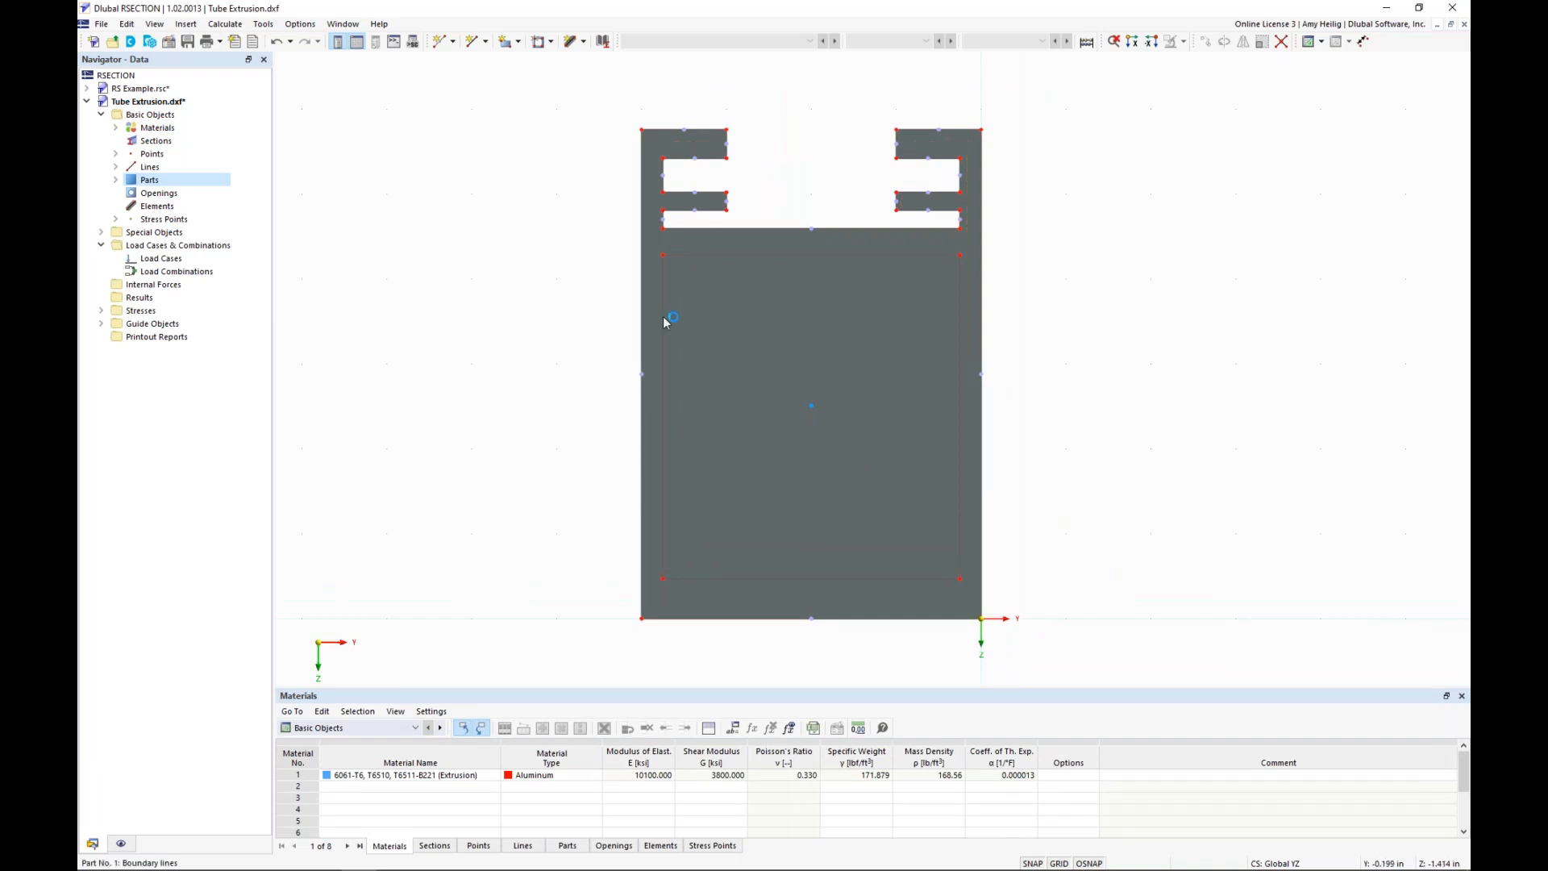
{"action": "right_click", "coordinate": [177, 194]}
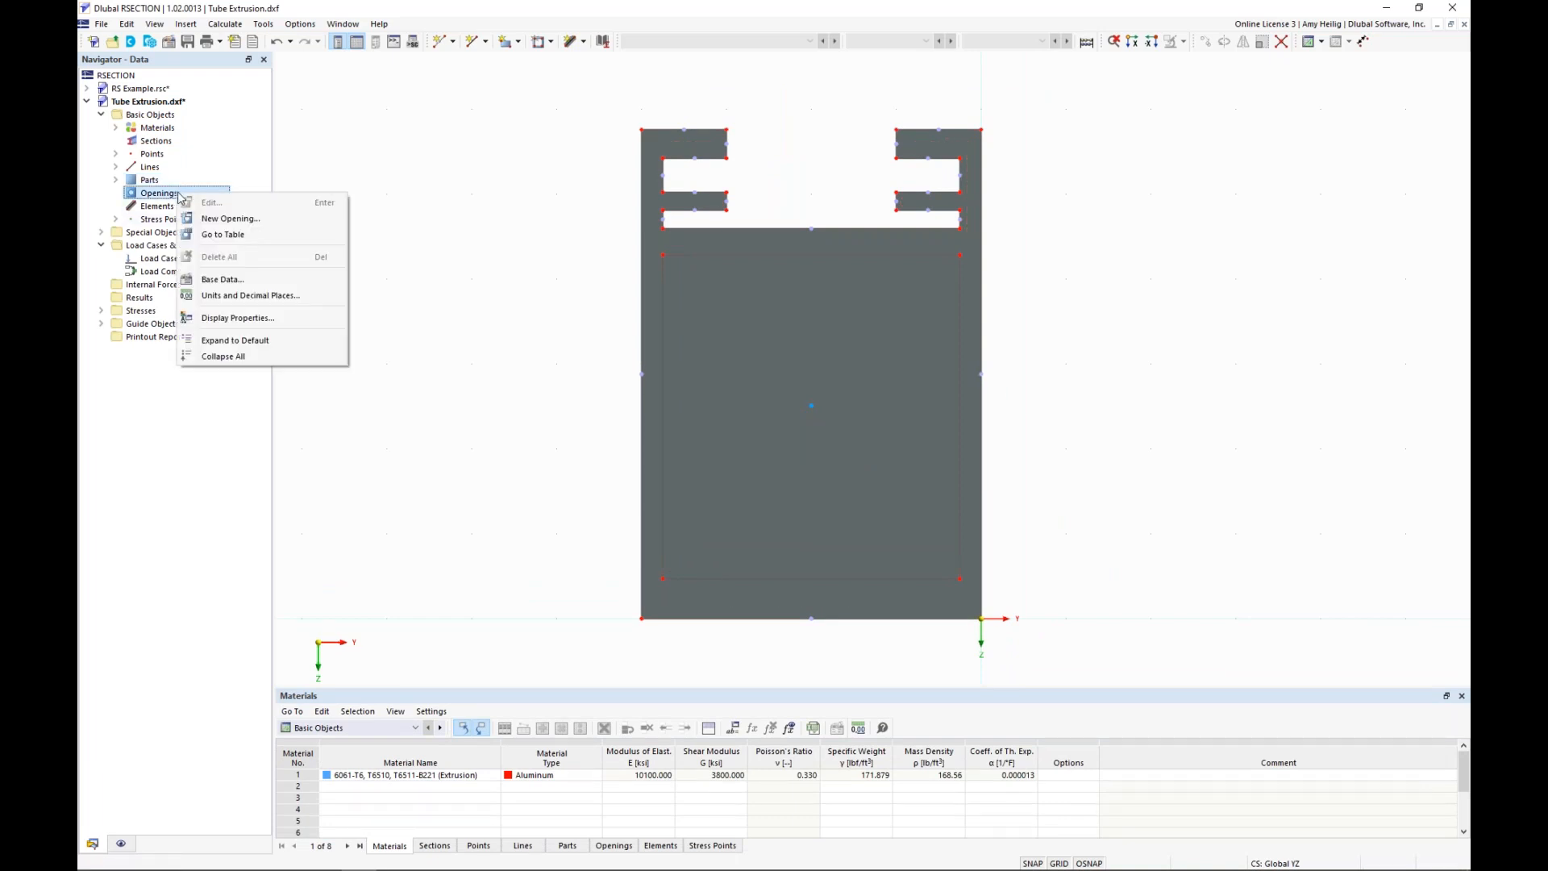
{"action": "left_click", "coordinate": [230, 218]}
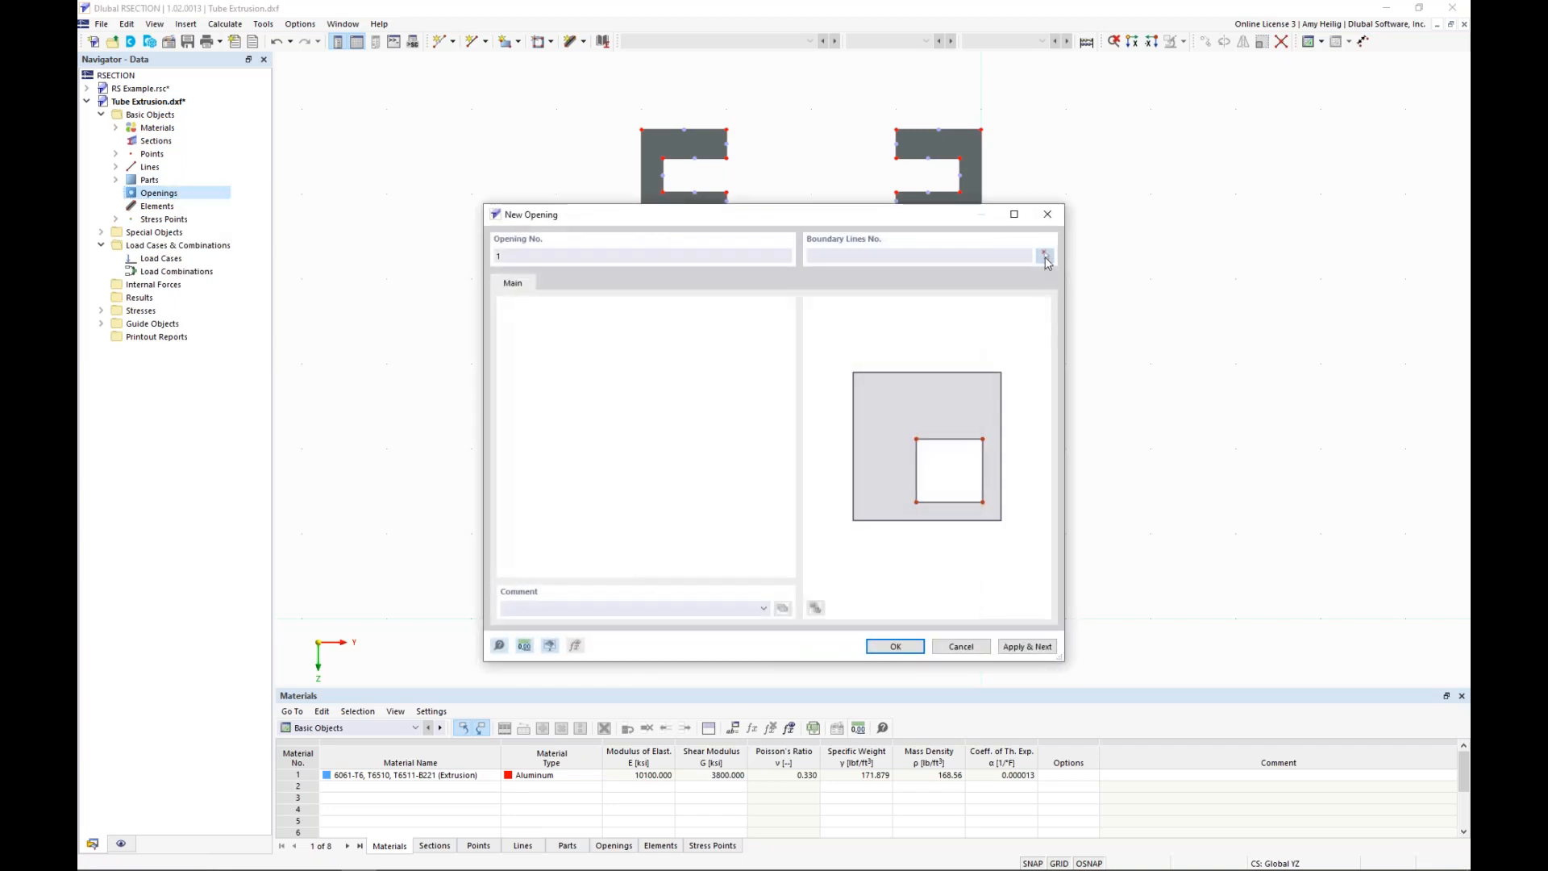
{"action": "left_click", "coordinate": [1046, 257]}
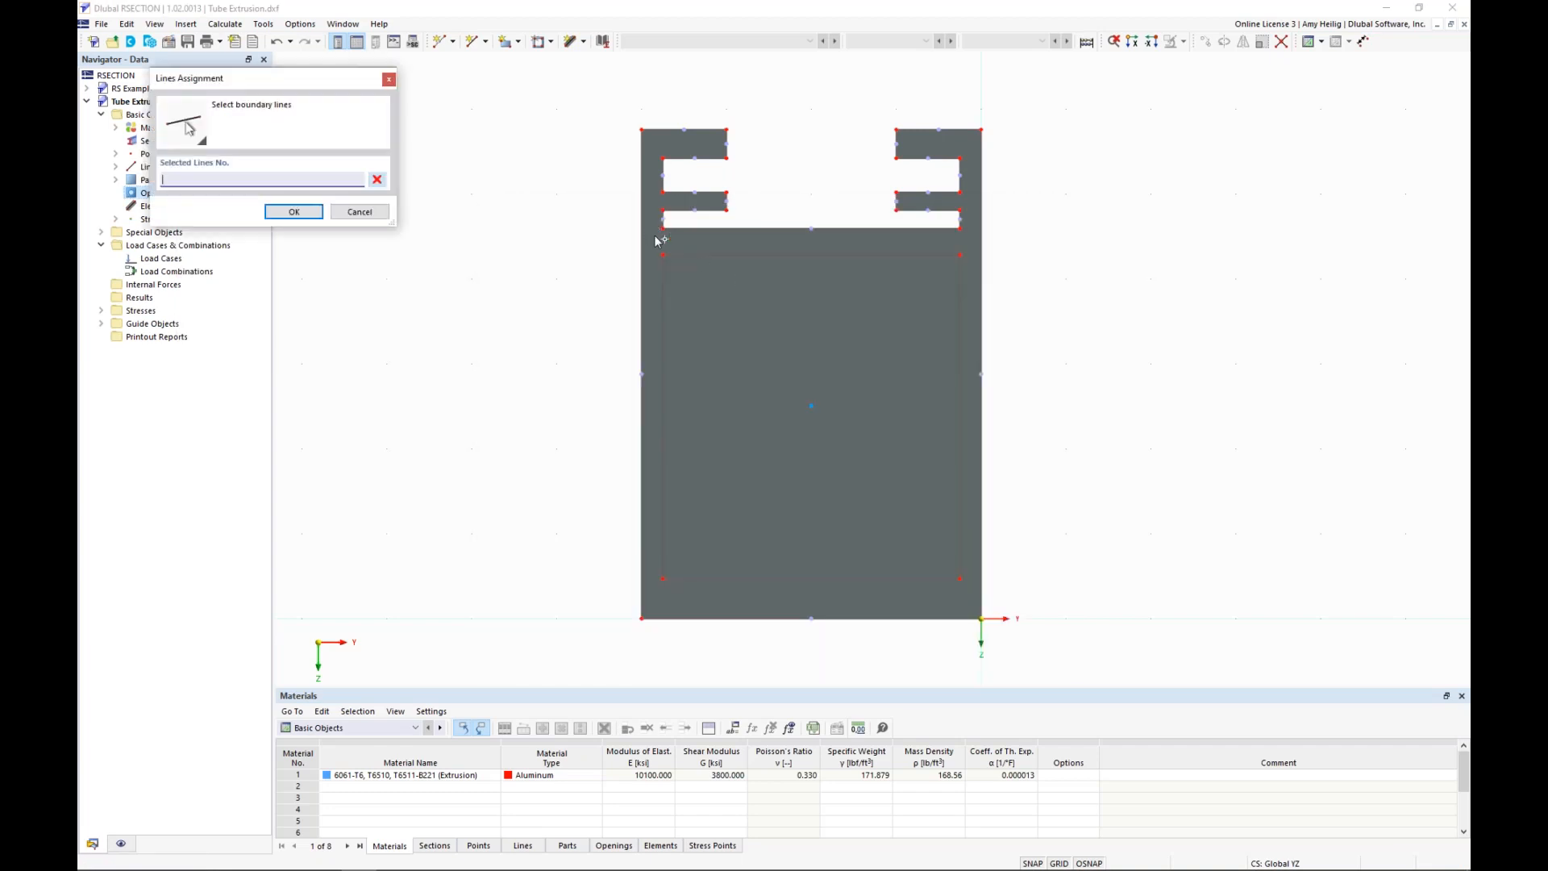
{"action": "left_click_drag", "start_coordinate": [761, 355], "coordinate": [977, 606]}
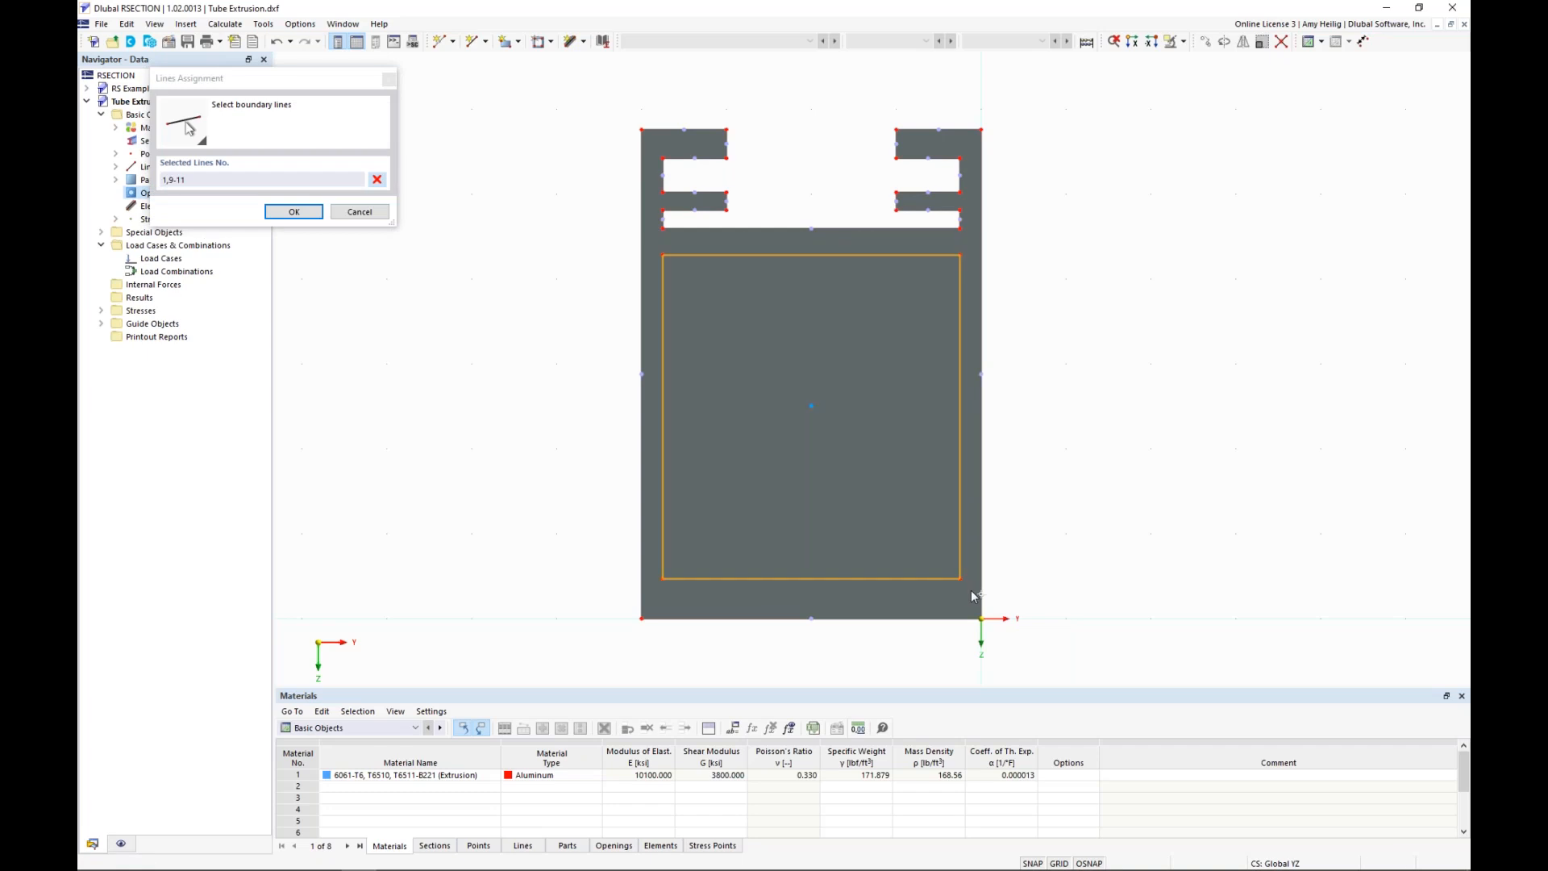
{"action": "left_click", "coordinate": [293, 212]}
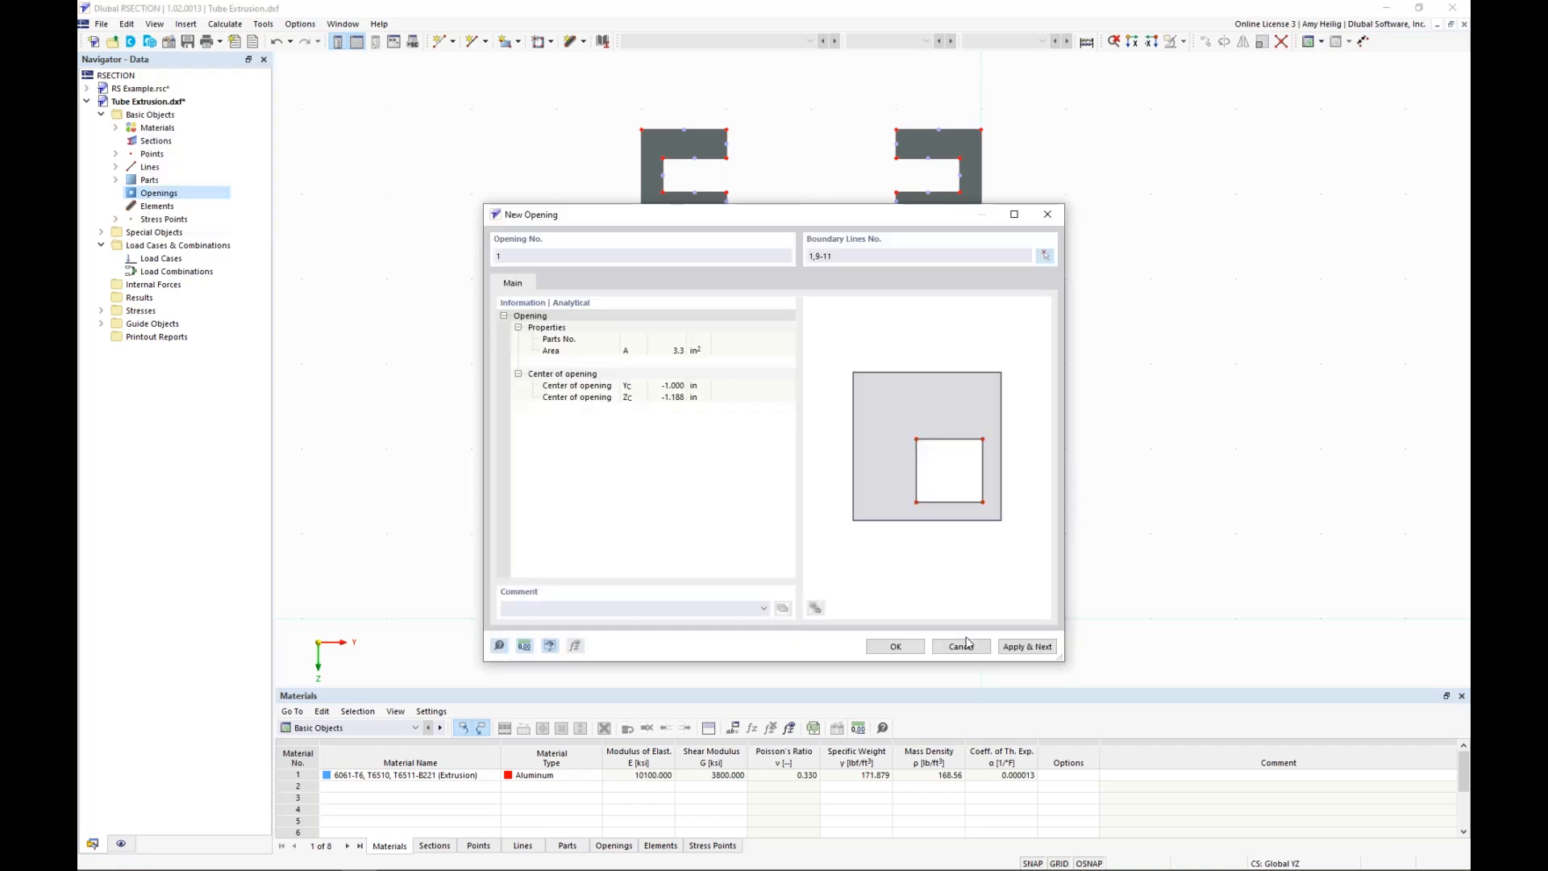
{"action": "left_click", "coordinate": [895, 646]}
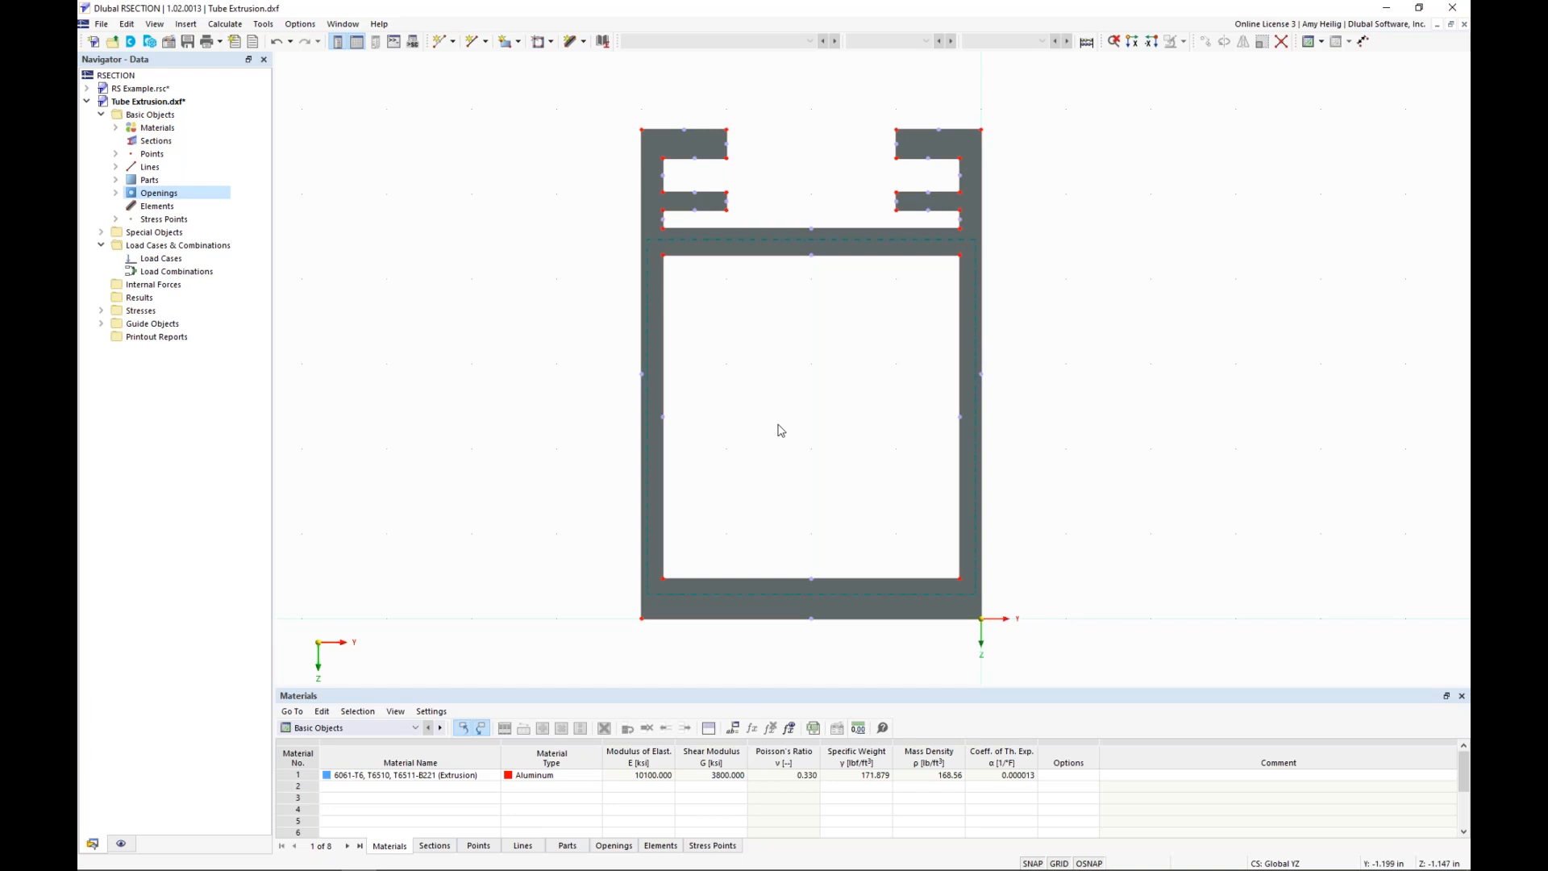
Calculate the section and examine its bending, shear, torsion and warping properties
{"action": "left_click", "coordinate": [225, 24]}
{"action": "left_click", "coordinate": [250, 41]}
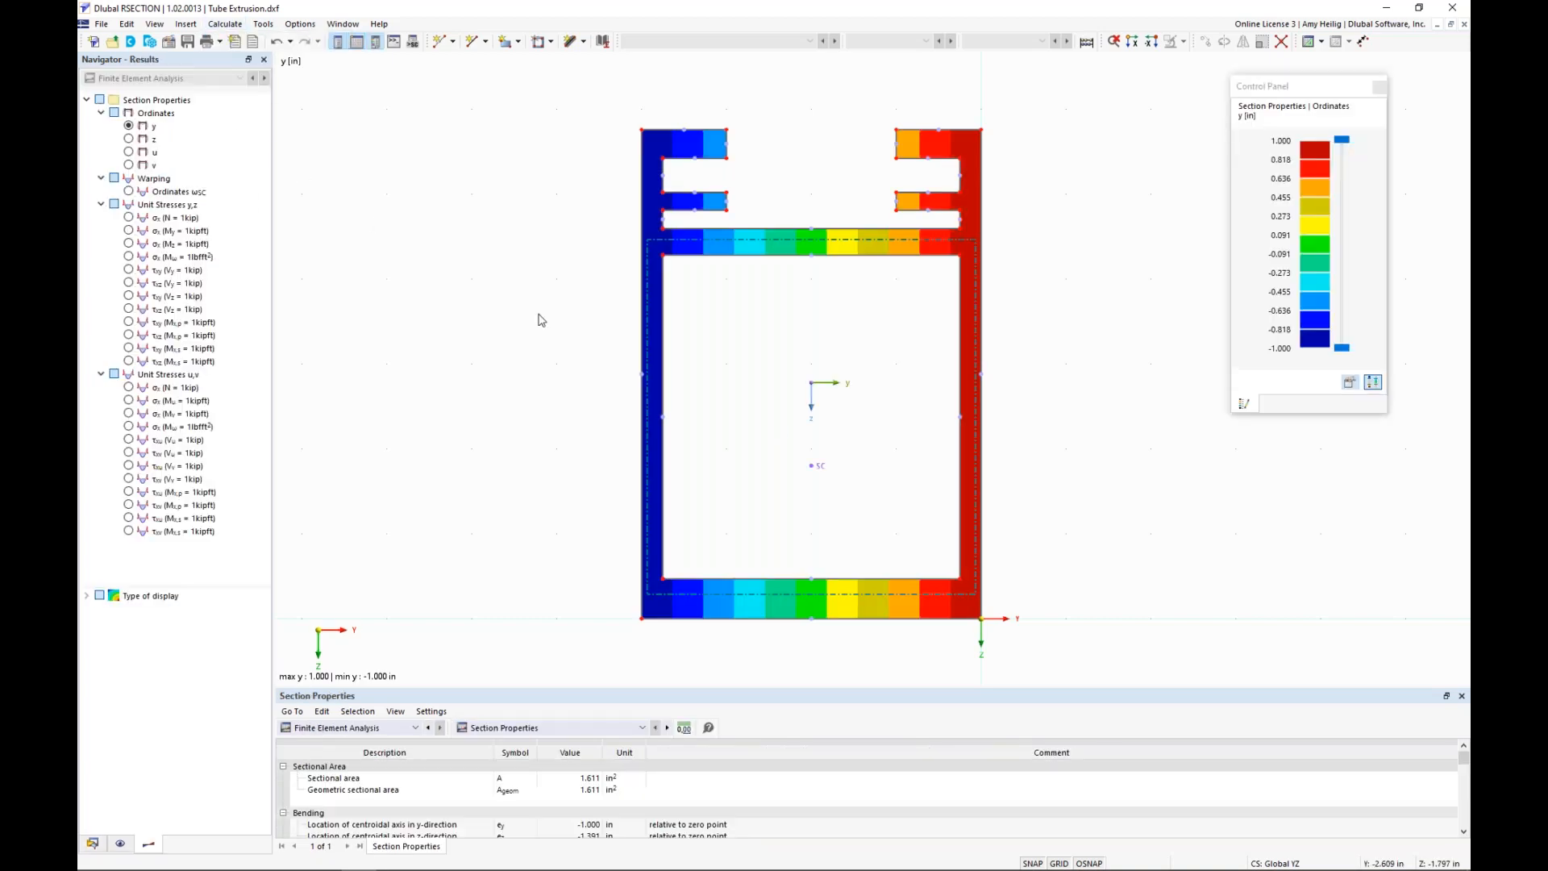
{"action": "left_click_drag", "start_coordinate": [668, 686], "coordinate": [669, 450]}
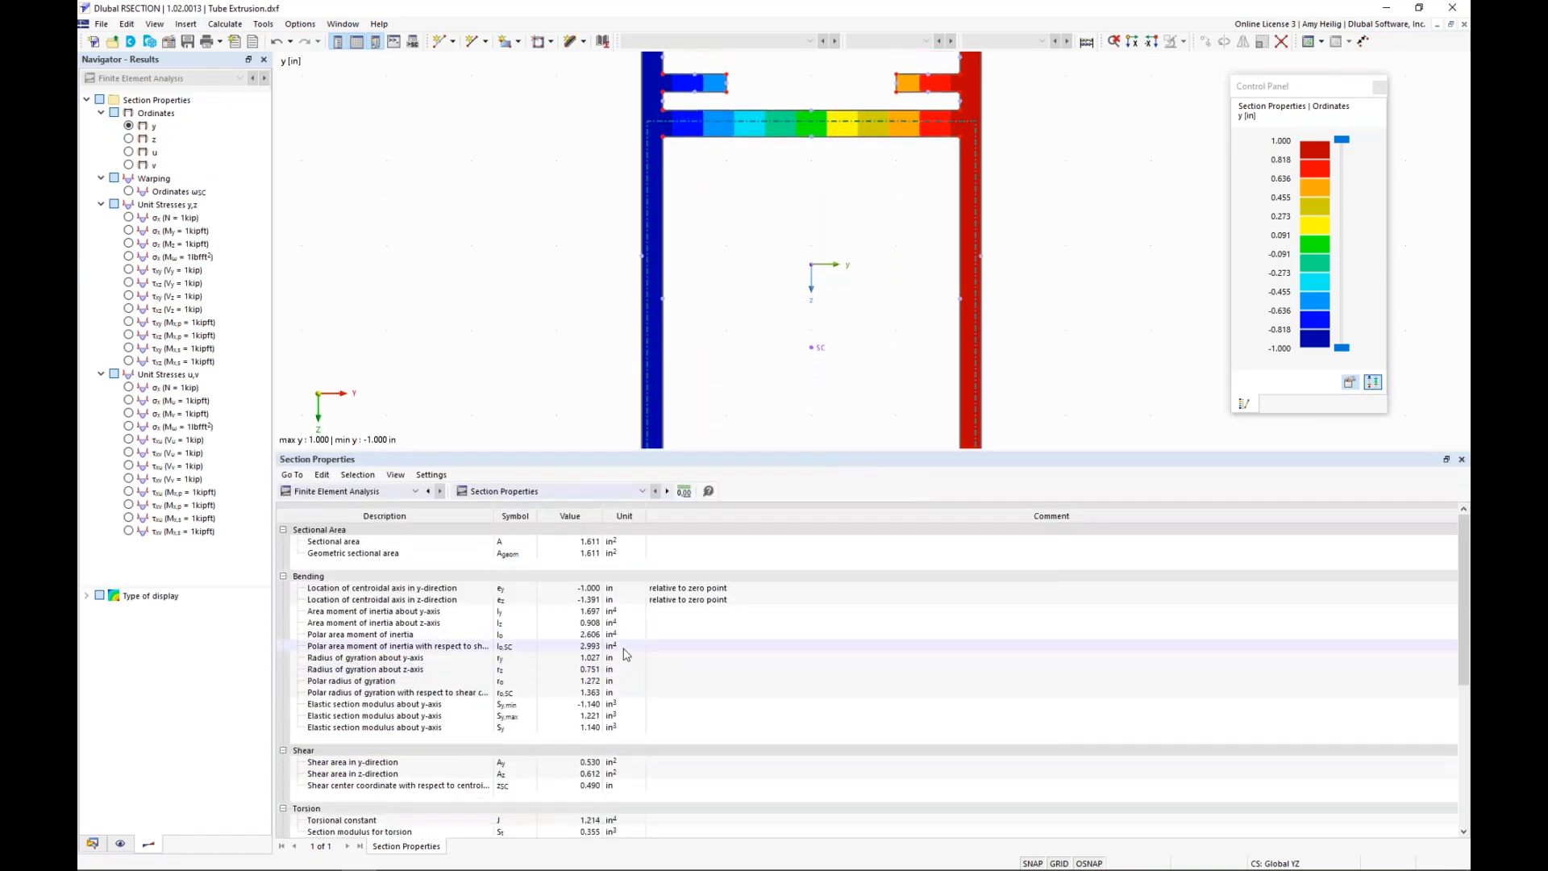
{"action": "scroll", "coordinate": [627, 654], "scroll_direction": "down", "scroll_amount": 4}
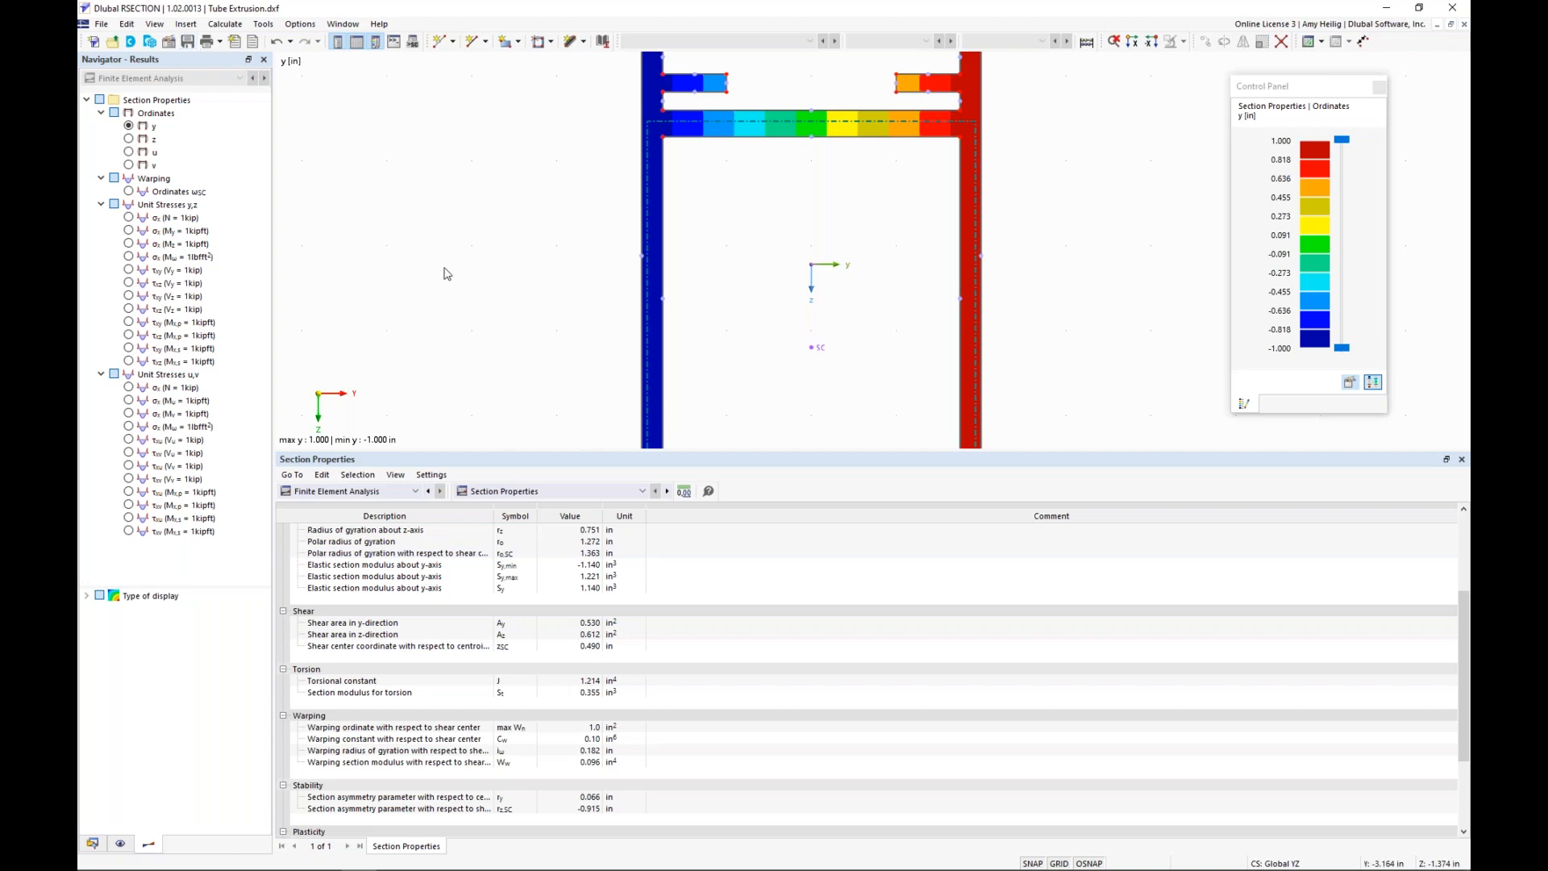
{"action": "left_click_drag", "start_coordinate": [520, 452], "coordinate": [528, 603]}
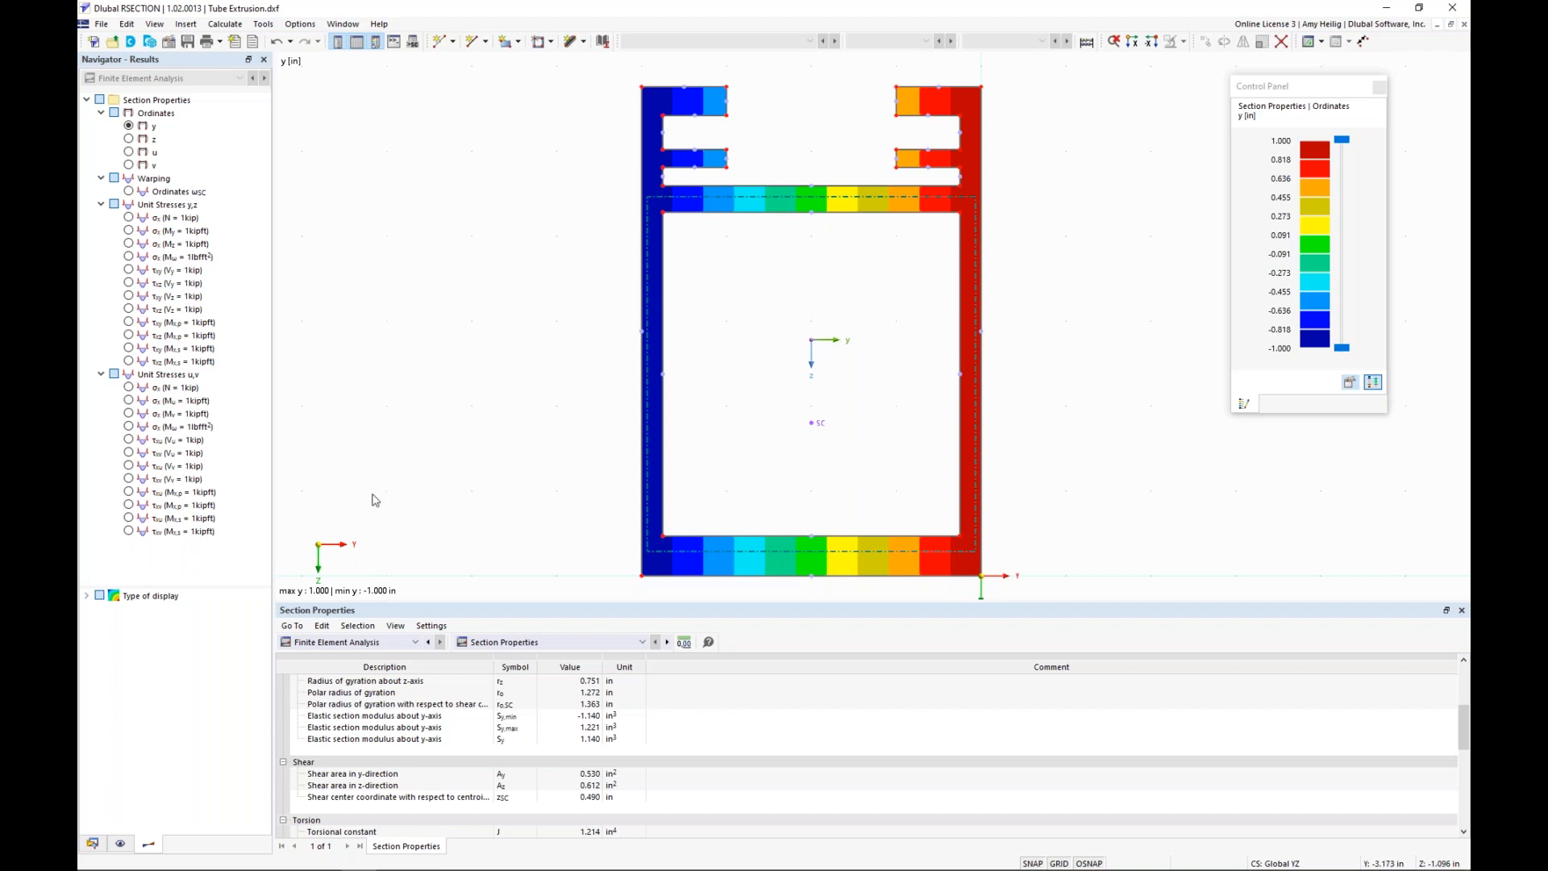
Change the analysis method in the Tube Extrusion model's base data to Thin-Walled Analysis
{"action": "left_click", "coordinate": [93, 843]}
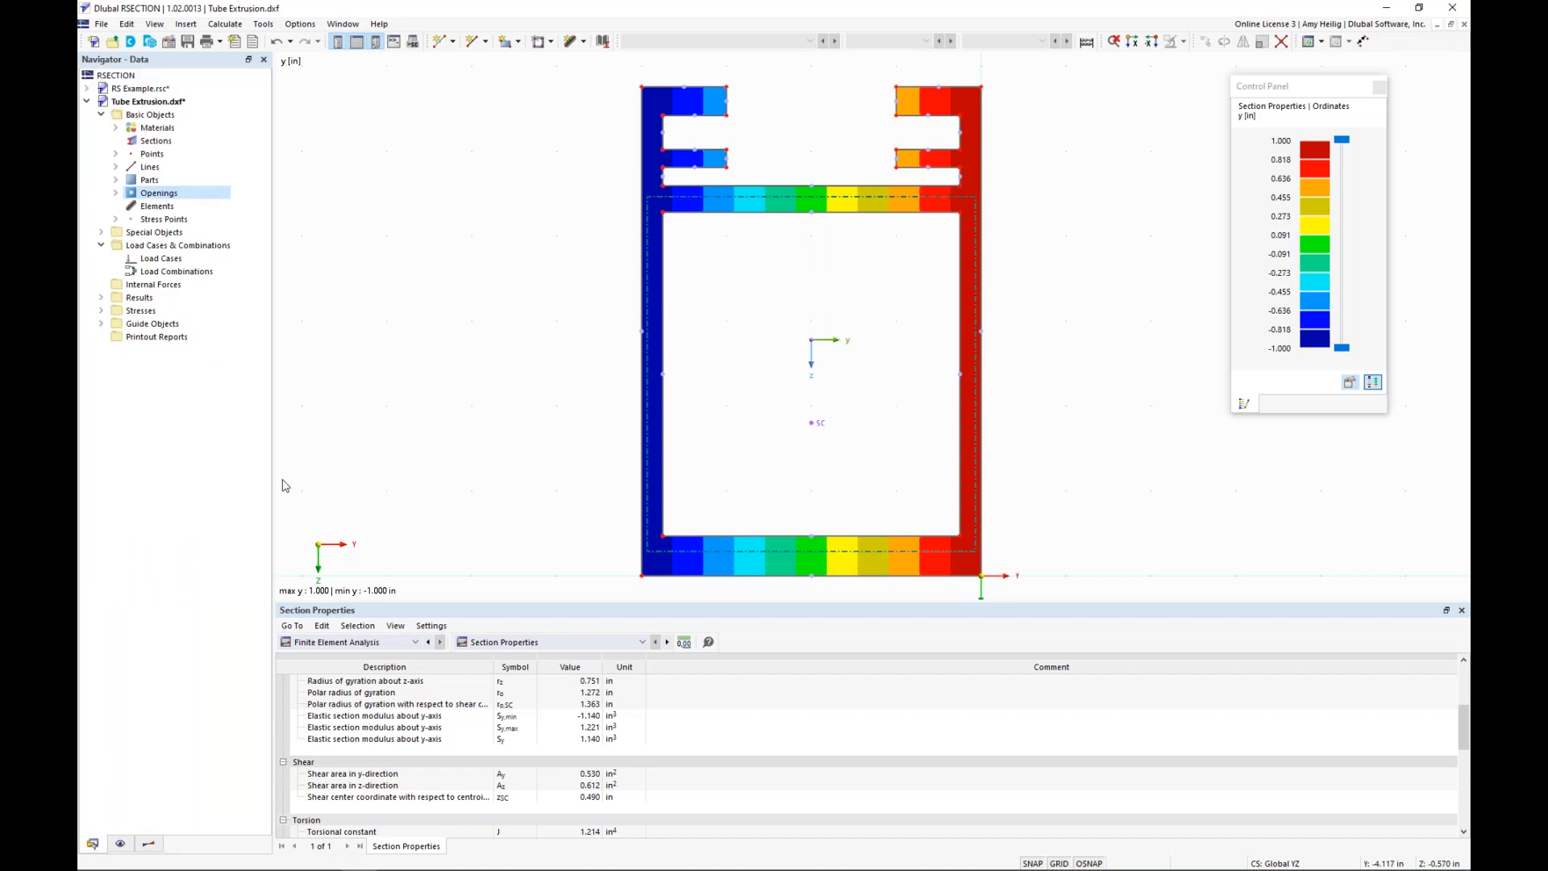
{"action": "right_click", "coordinate": [167, 105]}
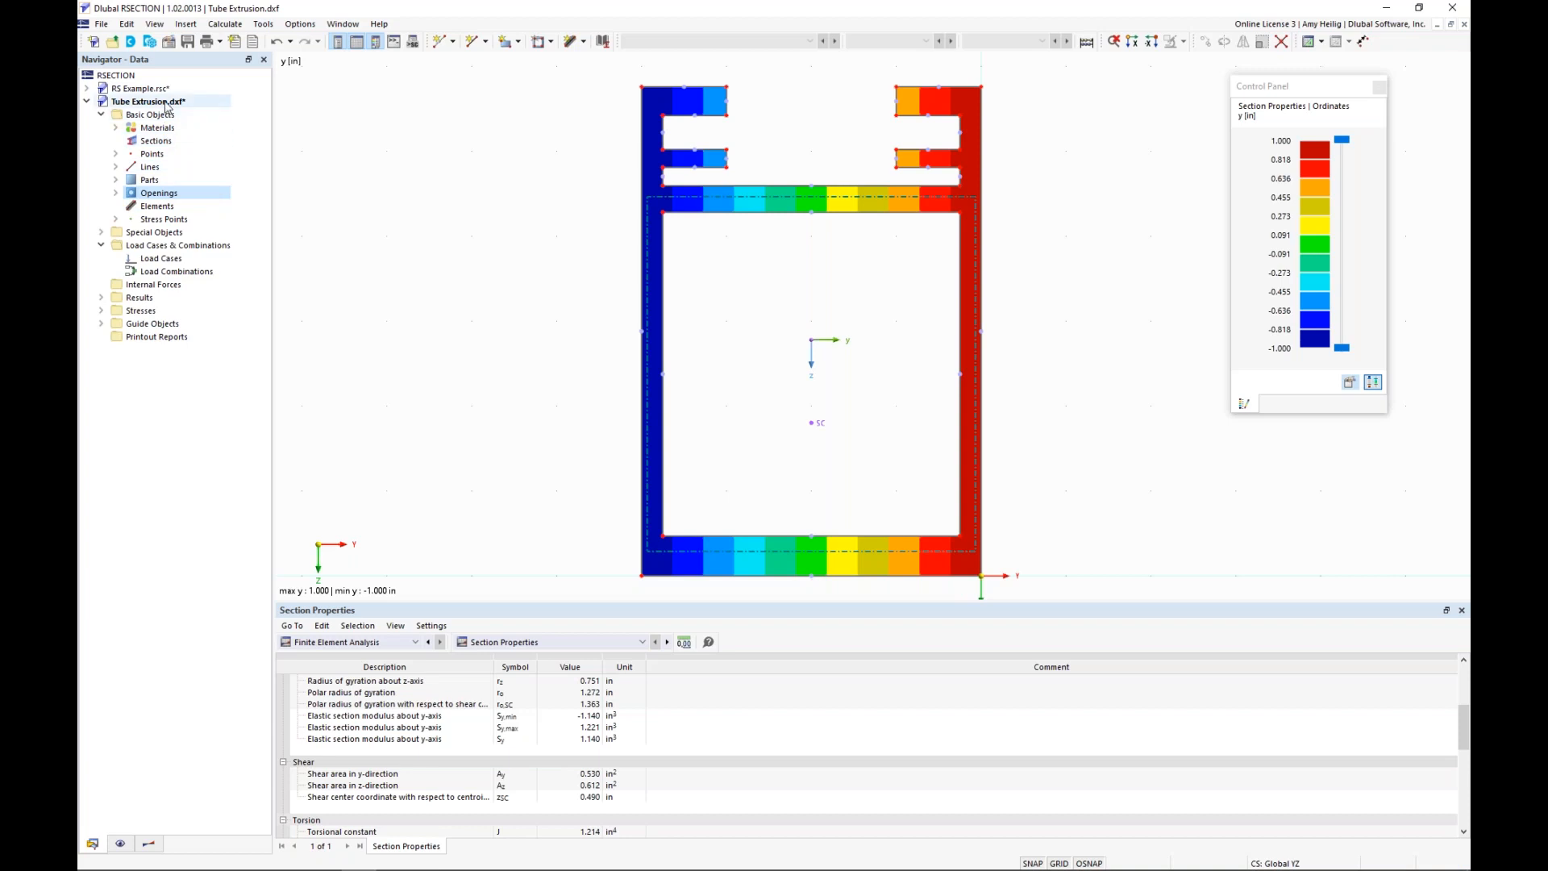
{"action": "left_click", "coordinate": [209, 111]}
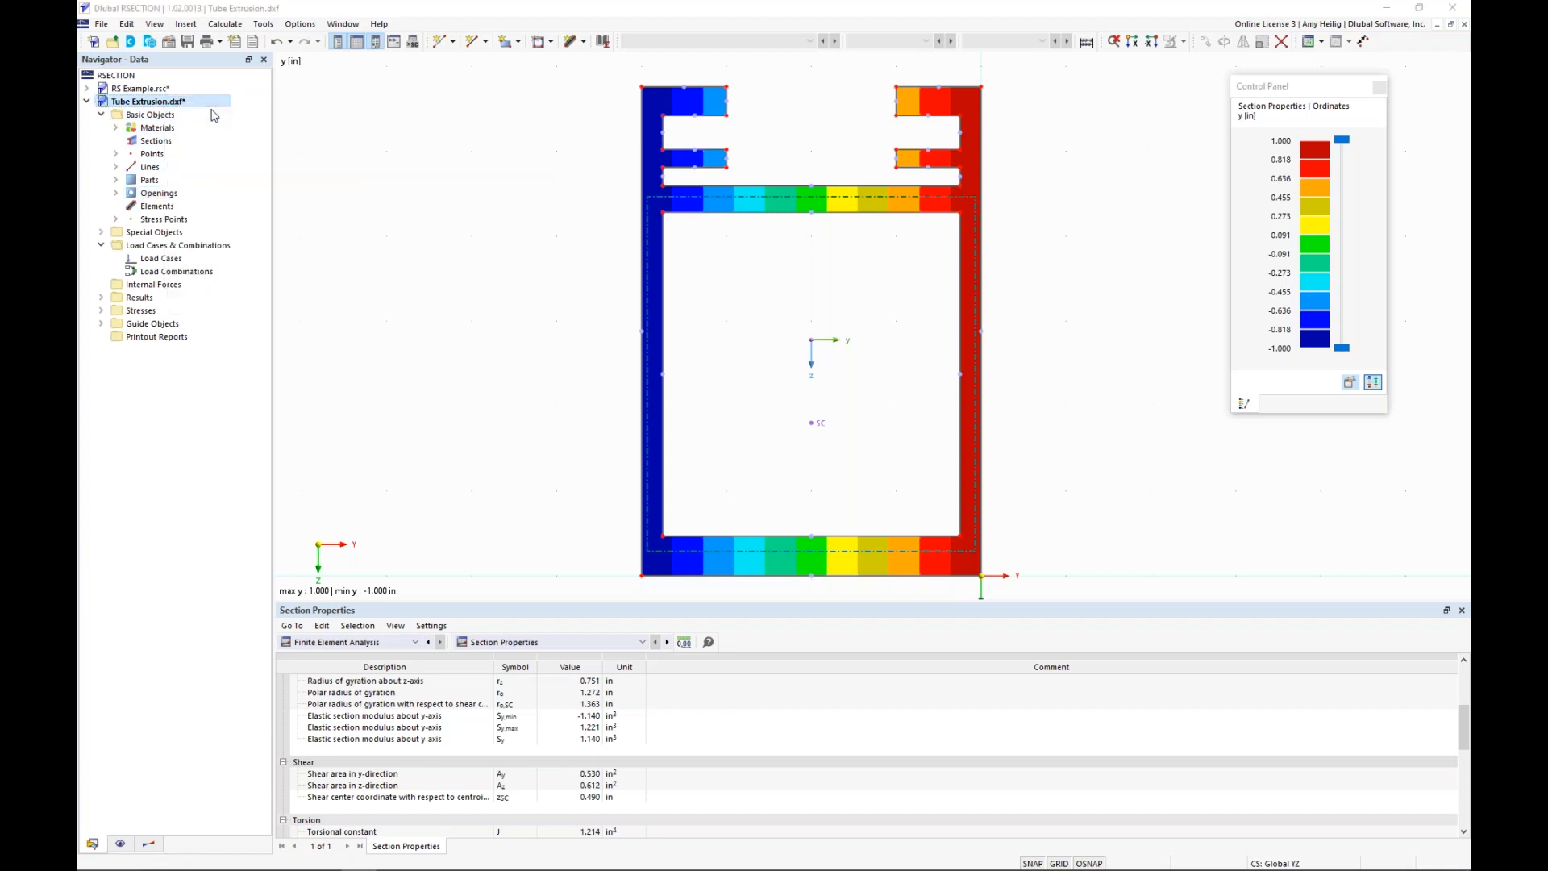
{"action": "left_click", "coordinate": [528, 396]}
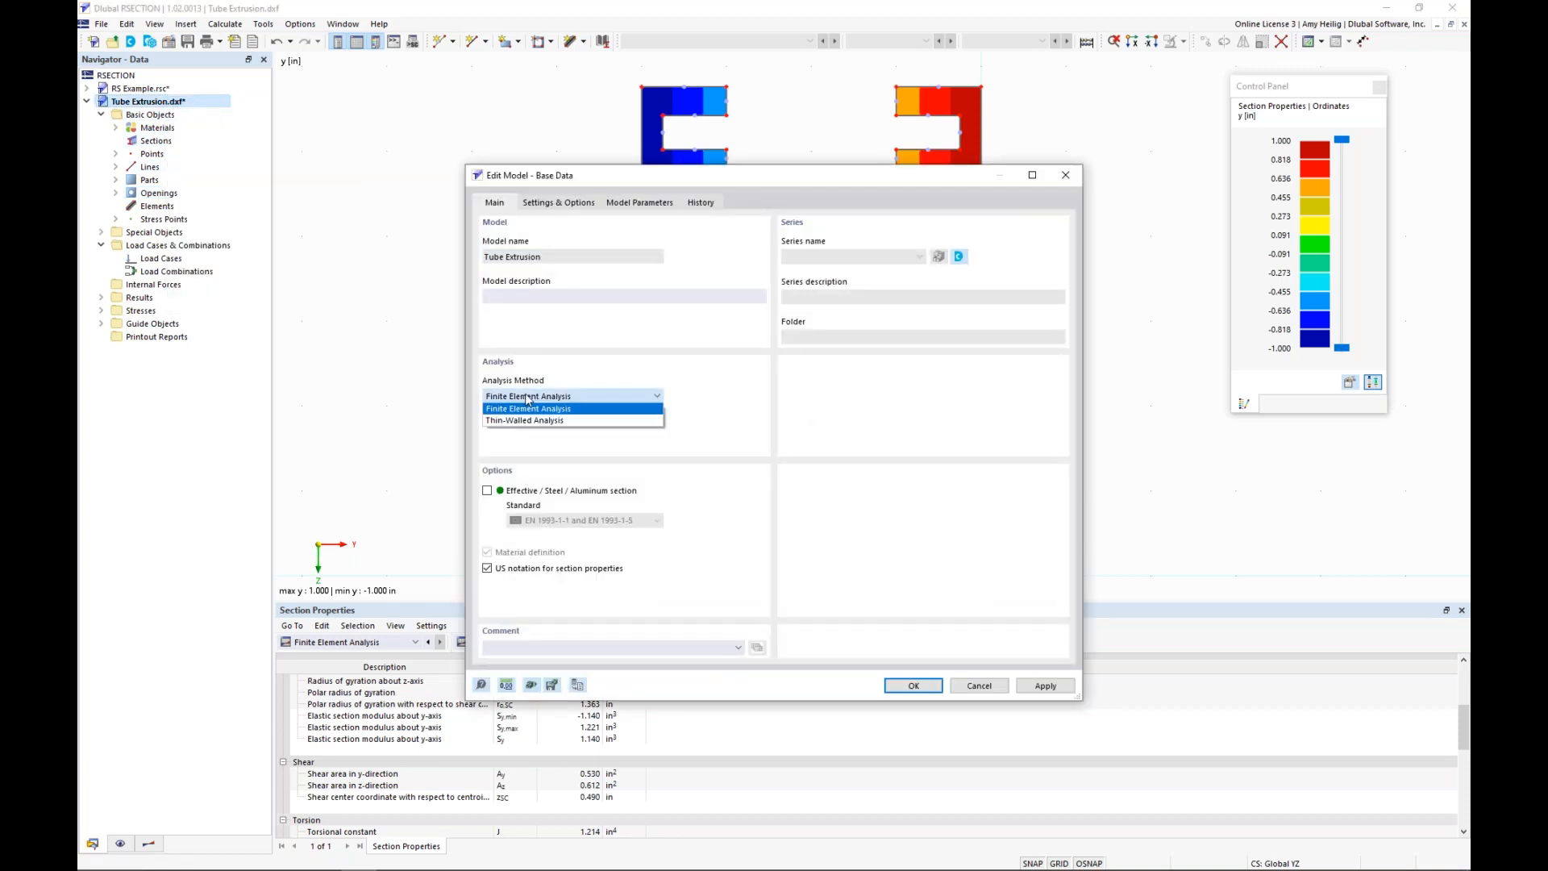
{"action": "left_click", "coordinate": [529, 420]}
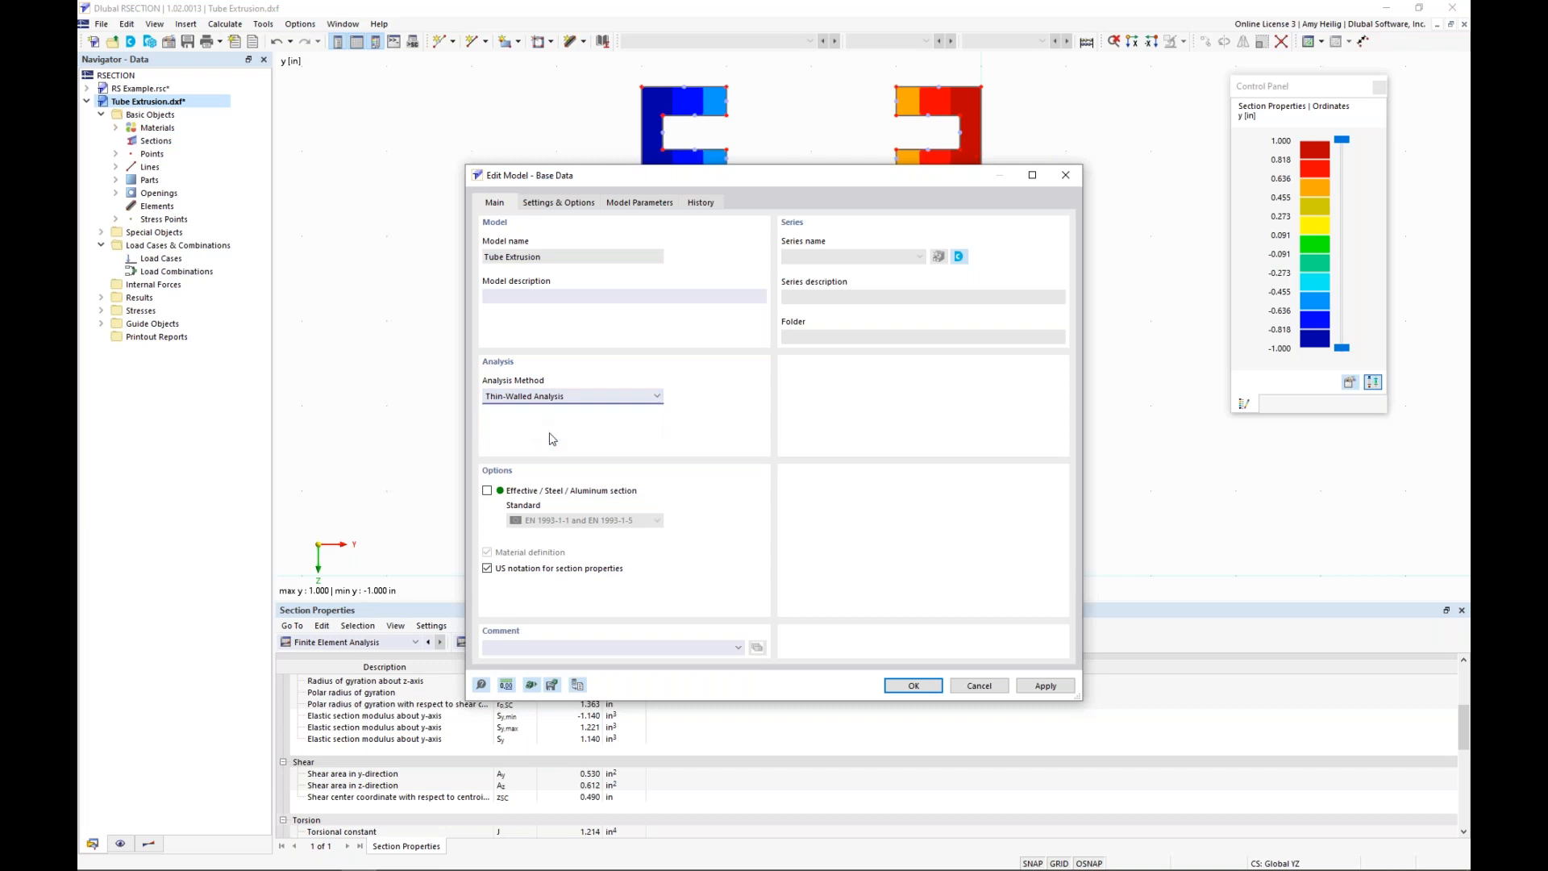
{"action": "left_click", "coordinate": [913, 685]}
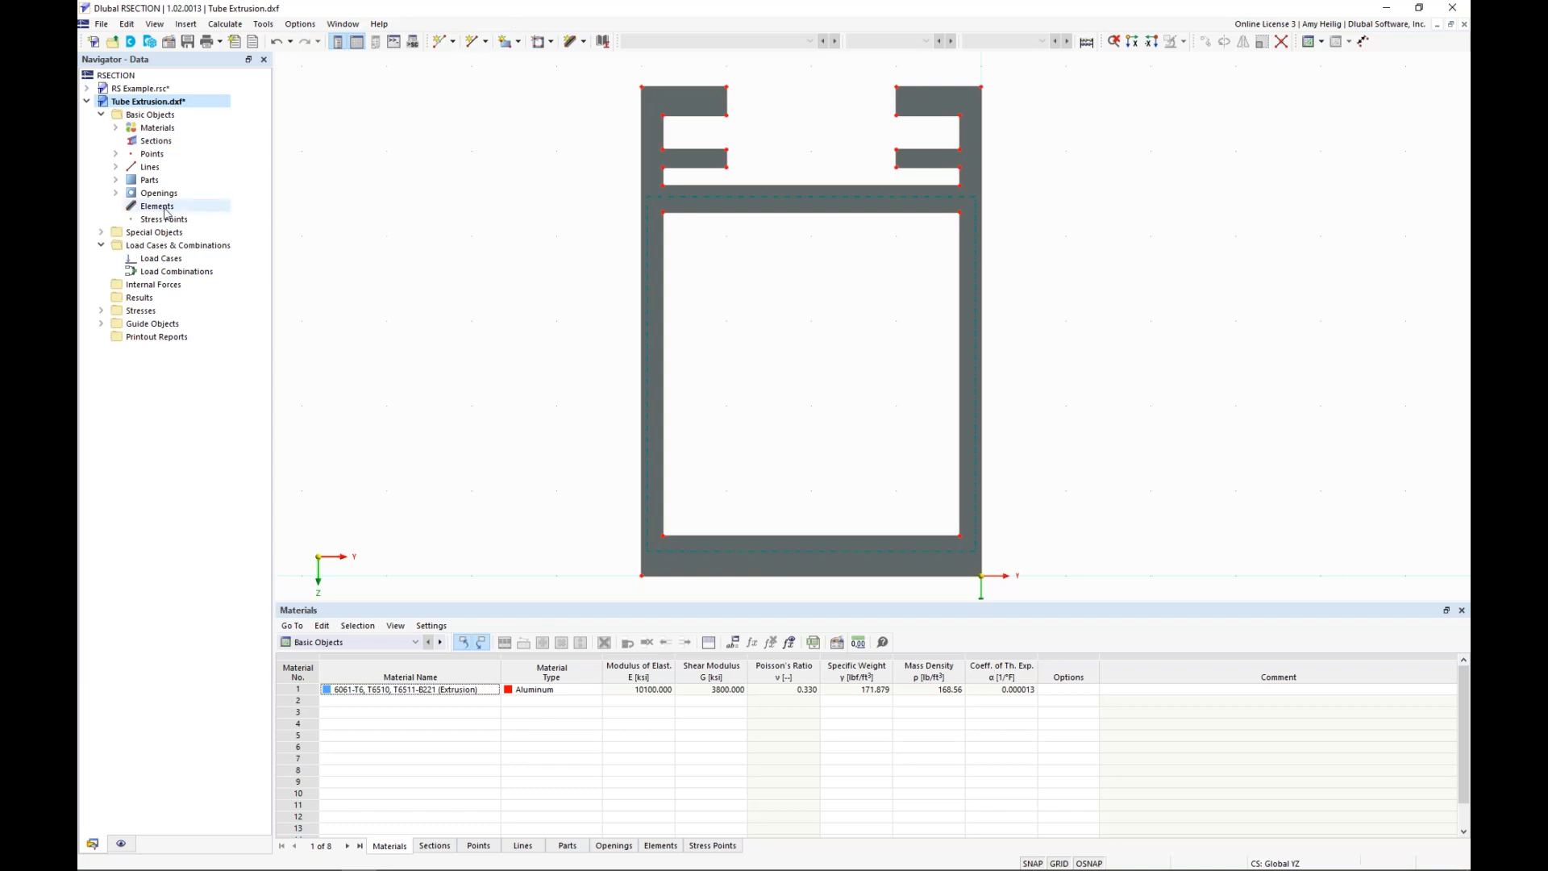
Hide the parts and openings in the model display so only the outline geometry is drawn
{"action": "left_click", "coordinate": [121, 844]}
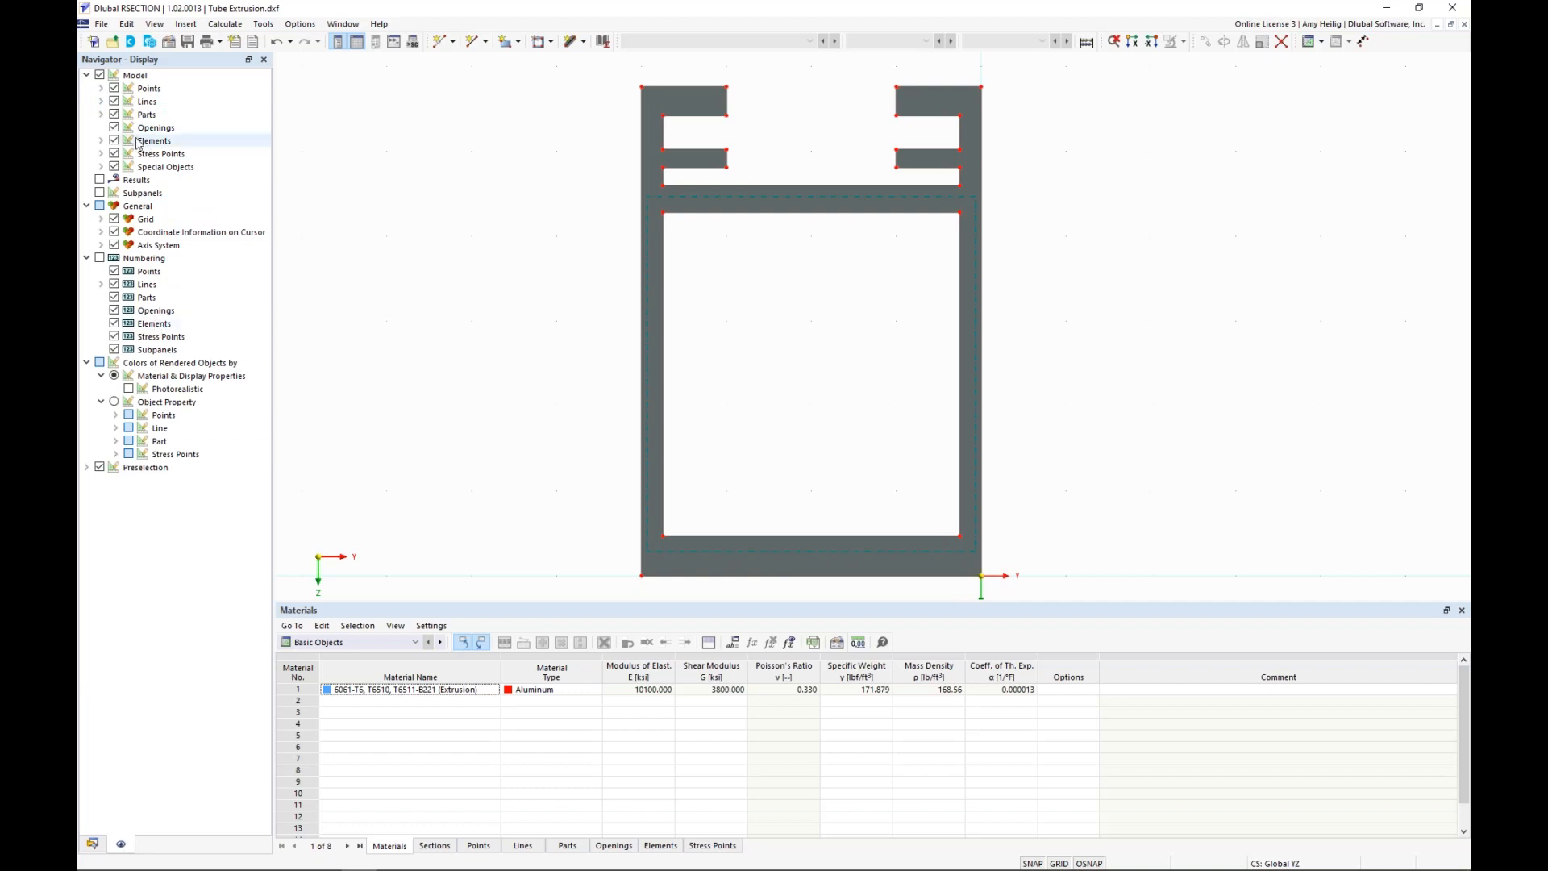
{"action": "left_click", "coordinate": [114, 116]}
{"action": "left_click", "coordinate": [115, 128]}
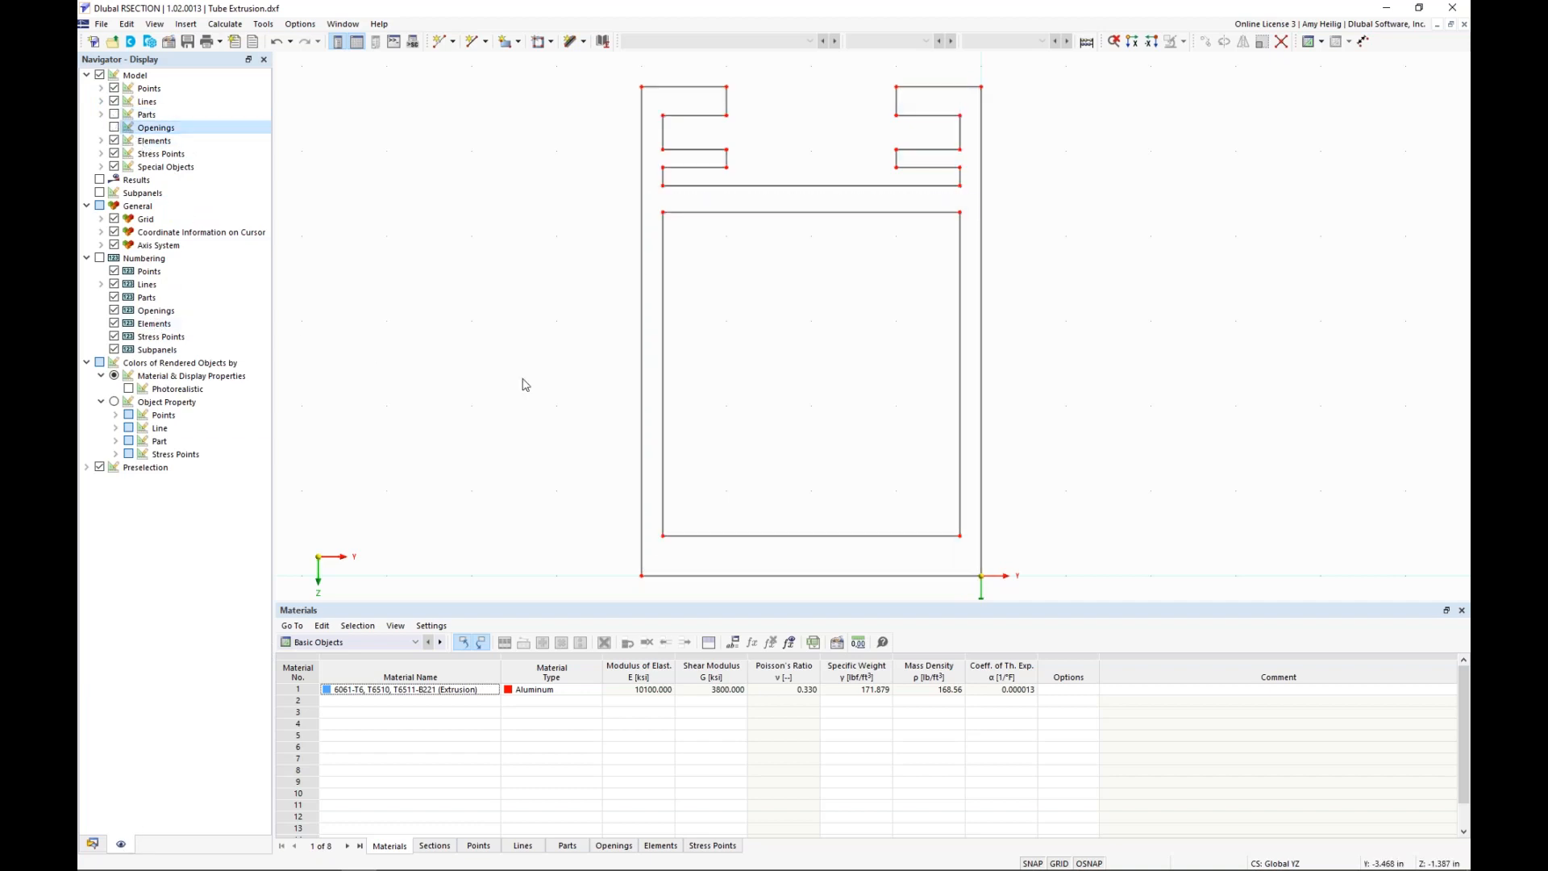
{"action": "left_click", "coordinate": [93, 843]}
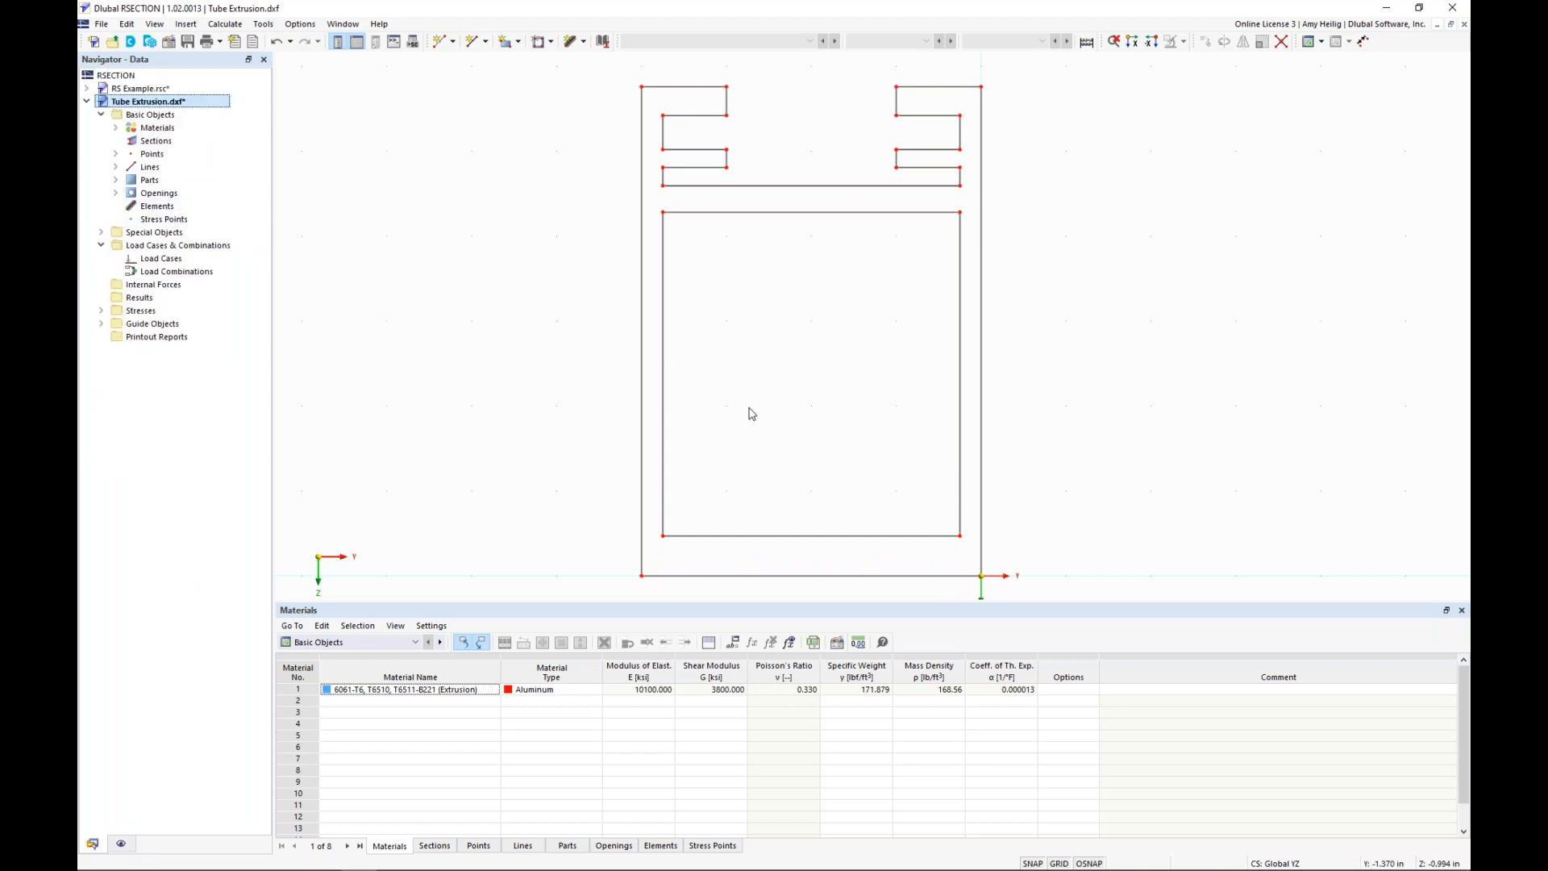
Create a standard-type point midway between the two corners of the upper left flange's free end
{"action": "middle_click_drag", "start_coordinate": [749, 280], "coordinate": [749, 328]}
{"action": "left_click_drag", "start_coordinate": [814, 609], "coordinate": [804, 680]}
{"action": "scroll", "coordinate": [707, 229], "scroll_direction": "up", "scroll_amount": 3}
{"action": "scroll", "coordinate": [704, 223], "scroll_direction": "up", "scroll_amount": 1}
{"action": "middle_click_drag", "start_coordinate": [704, 225], "coordinate": [693, 322]}
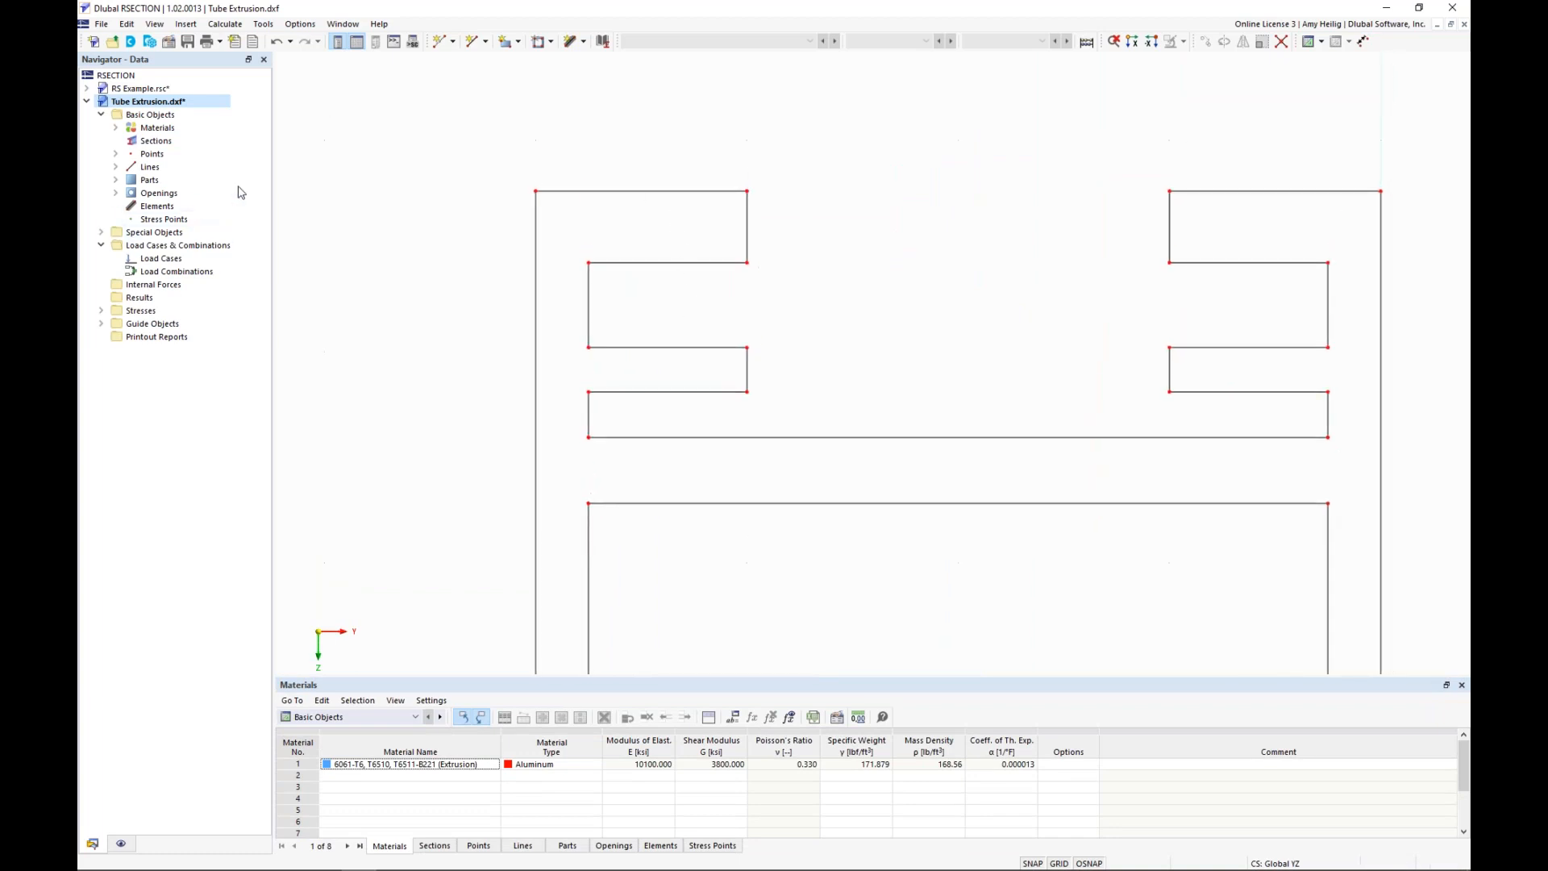
{"action": "left_click", "coordinate": [455, 41]}
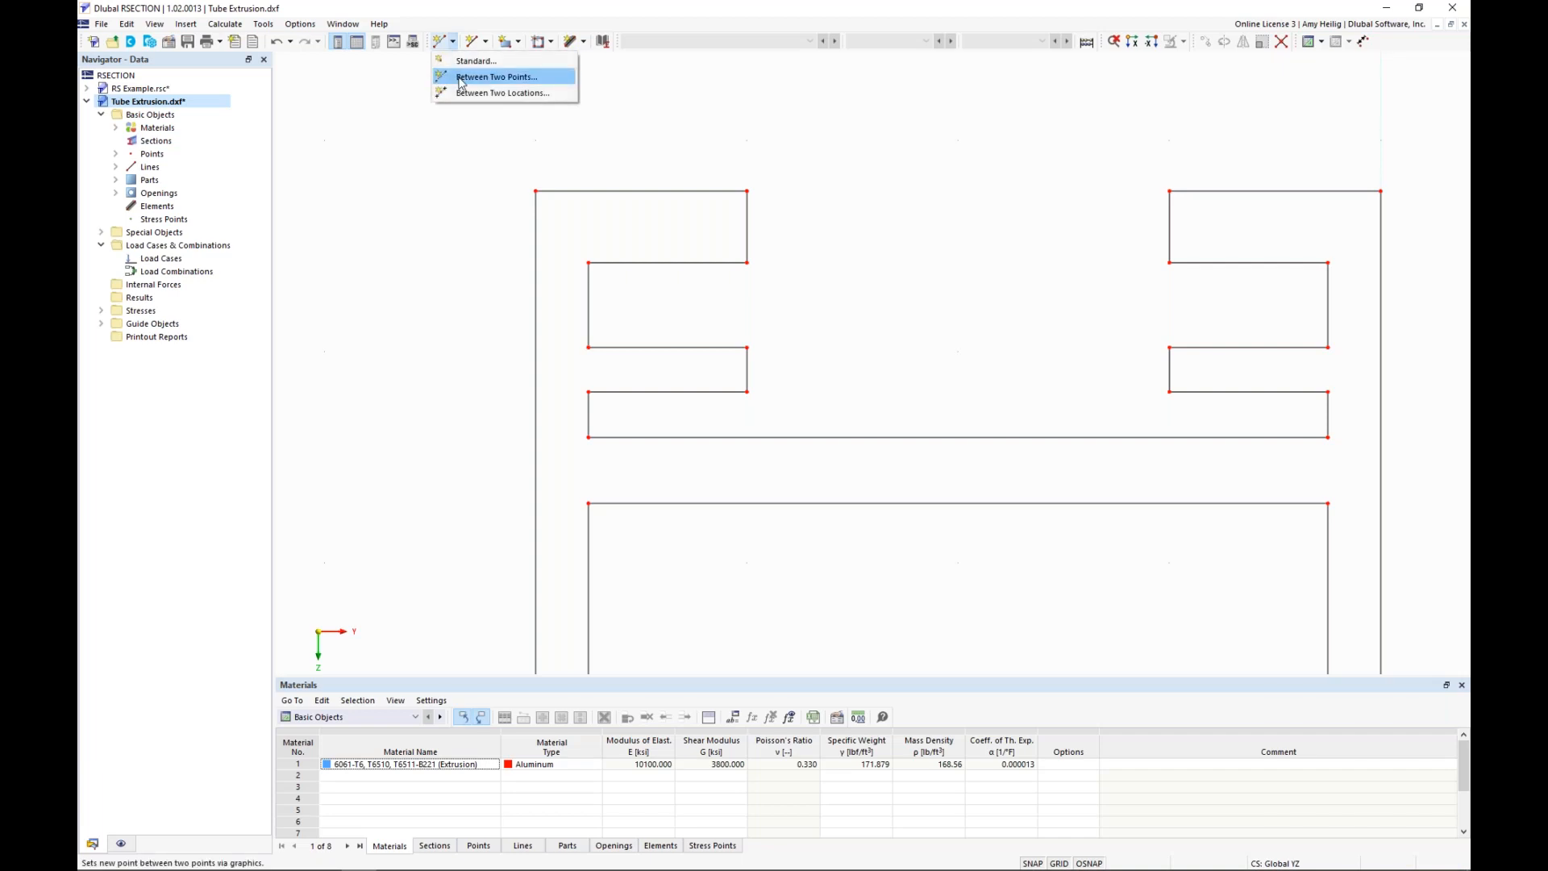
{"action": "left_click", "coordinate": [462, 80]}
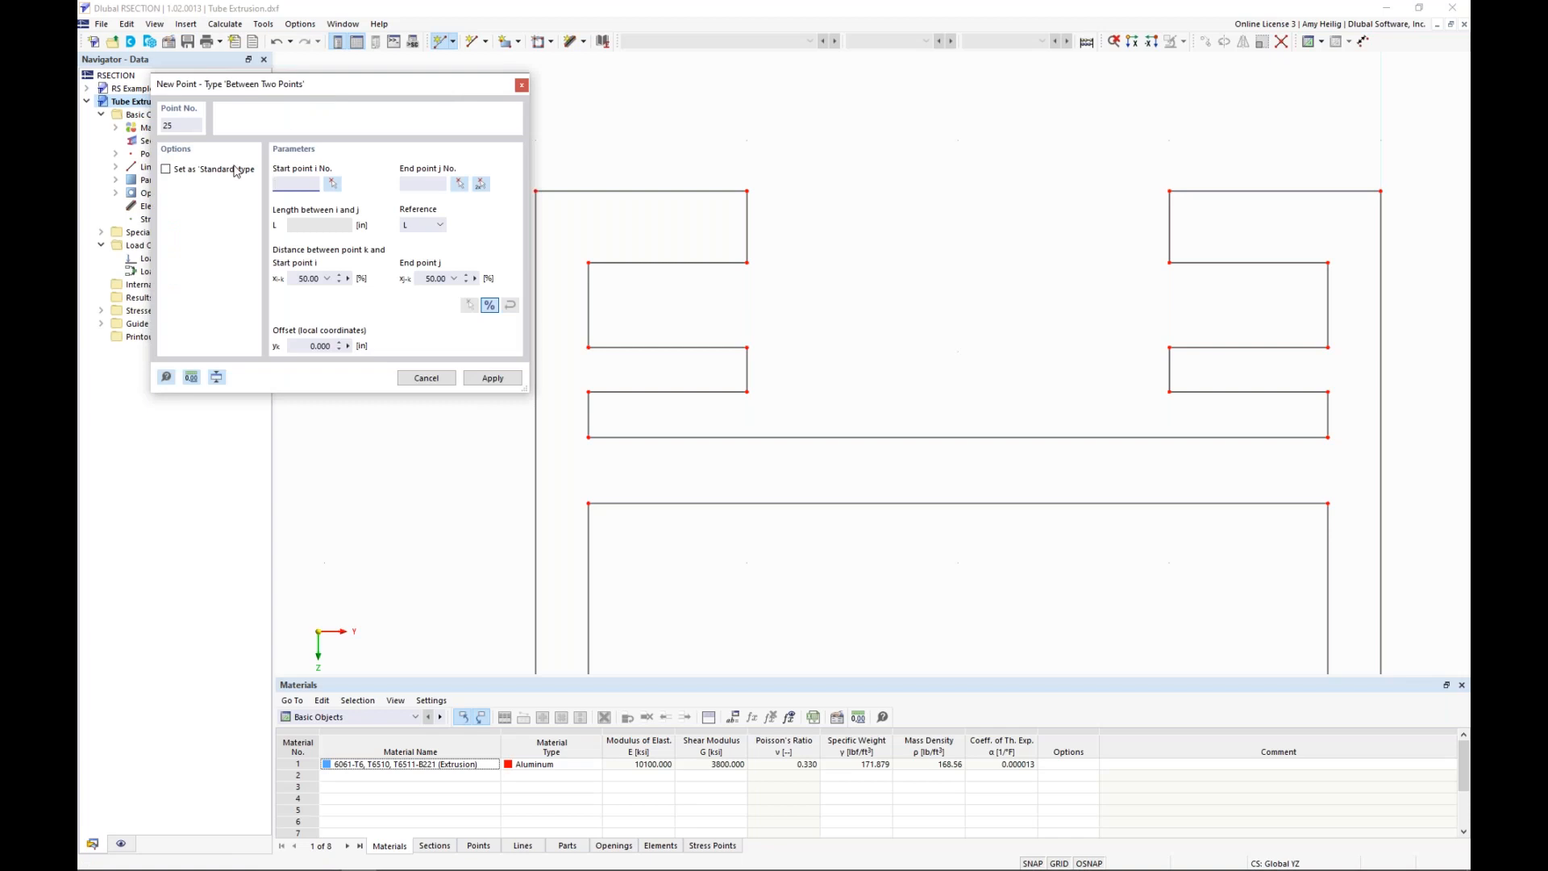
{"action": "left_click", "coordinate": [167, 171]}
{"action": "left_click", "coordinate": [748, 262]}
{"action": "left_click", "coordinate": [747, 192]}
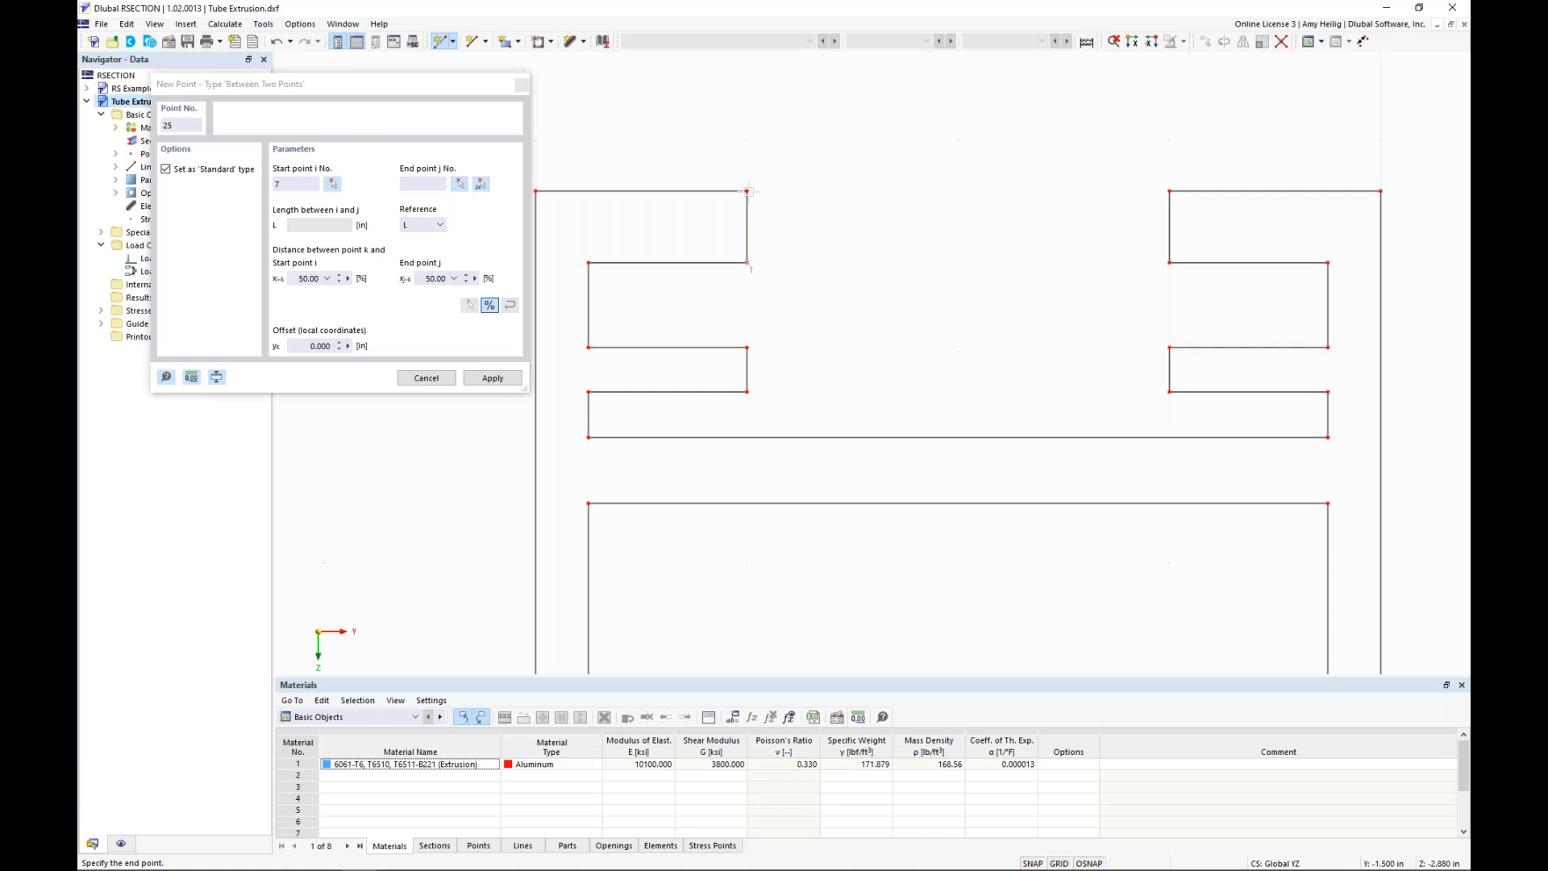
{"action": "left_click", "coordinate": [493, 378]}
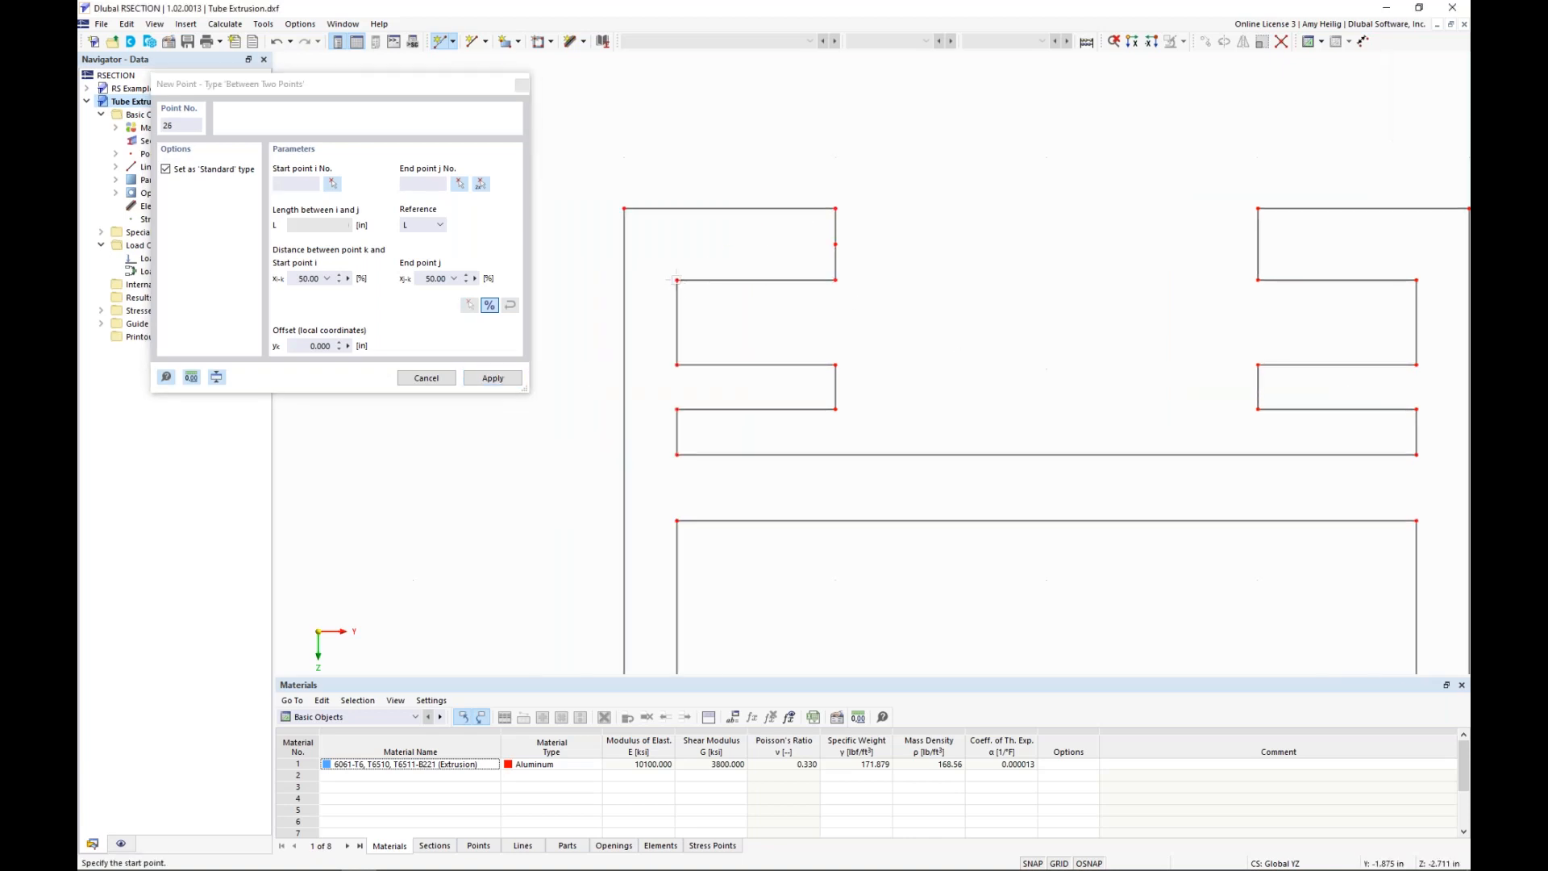
Create a point midway between the outer top left corner and the inner corner below the upper left flange
{"action": "left_click", "coordinate": [625, 210]}
{"action": "left_click", "coordinate": [676, 280]}
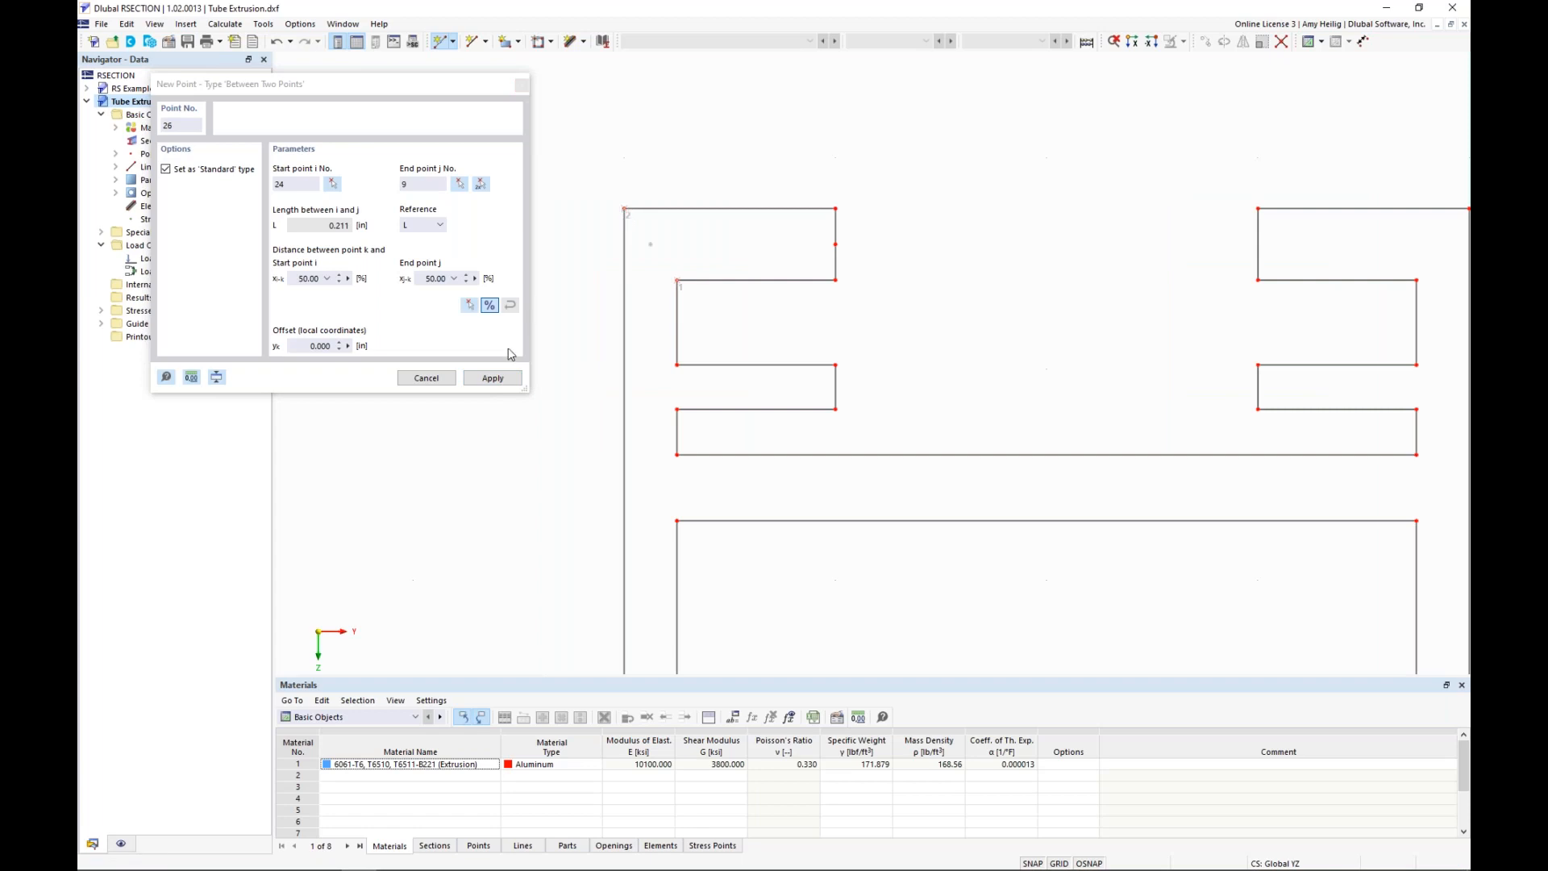
{"action": "left_click", "coordinate": [493, 378]}
Create midpoints at the free end and at the inner wall end of the lower left flange
{"action": "left_click", "coordinate": [835, 408]}
{"action": "left_click", "coordinate": [835, 366]}
{"action": "left_click", "coordinate": [503, 379]}
{"action": "left_click", "coordinate": [677, 409]}
{"action": "left_click", "coordinate": [677, 365]}
{"action": "left_click", "coordinate": [493, 379]}
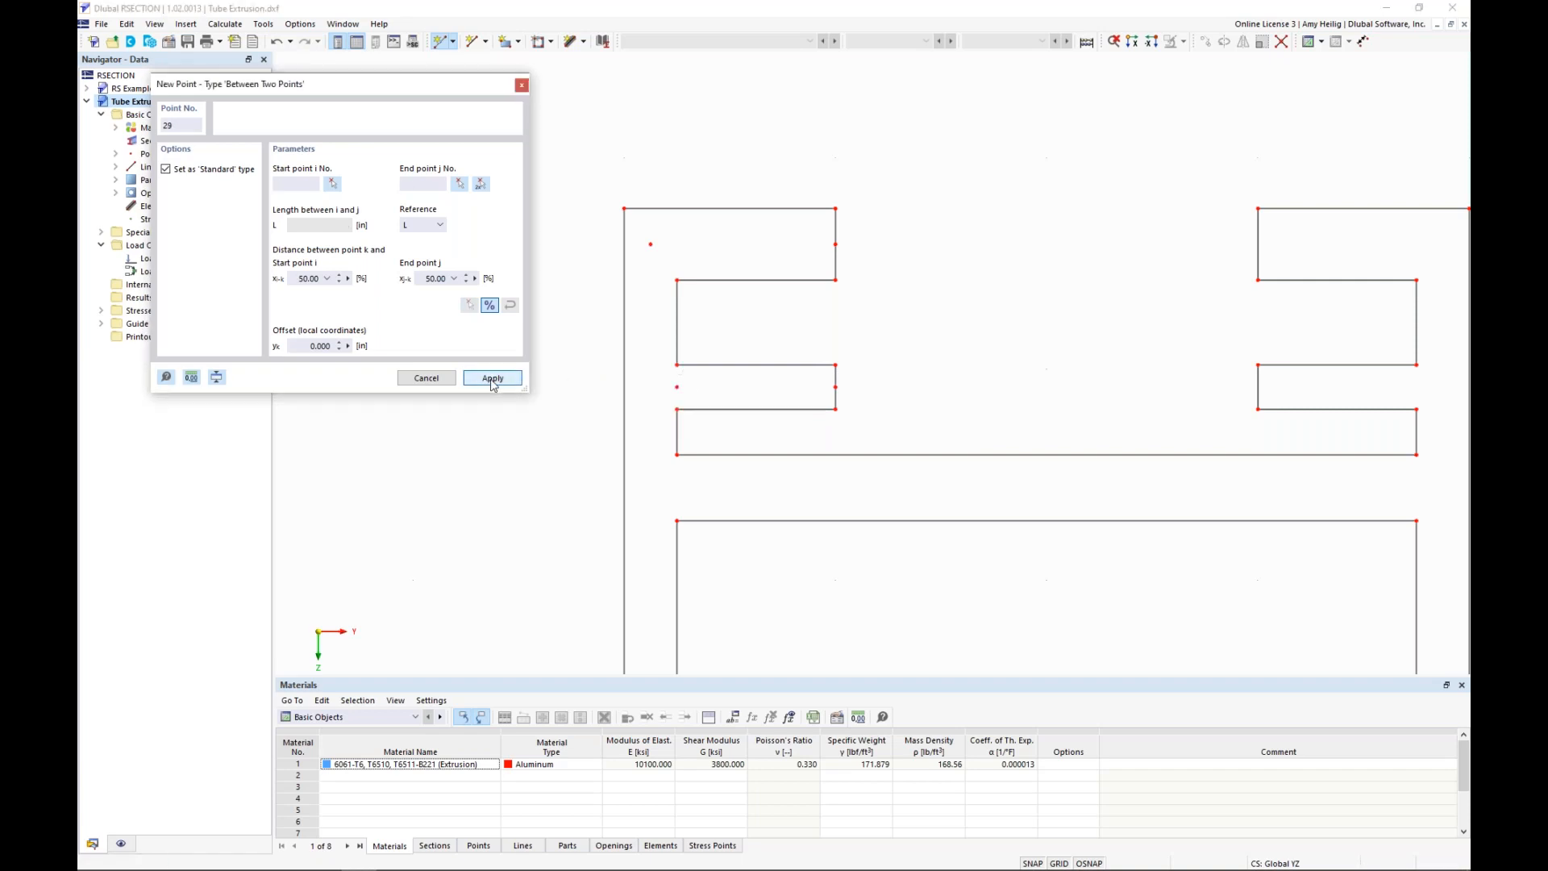
Create midpoints at the left and right inner ends of the horizontal web above the rectangular opening
{"action": "middle_click_drag", "start_coordinate": [730, 478], "coordinate": [709, 383]}
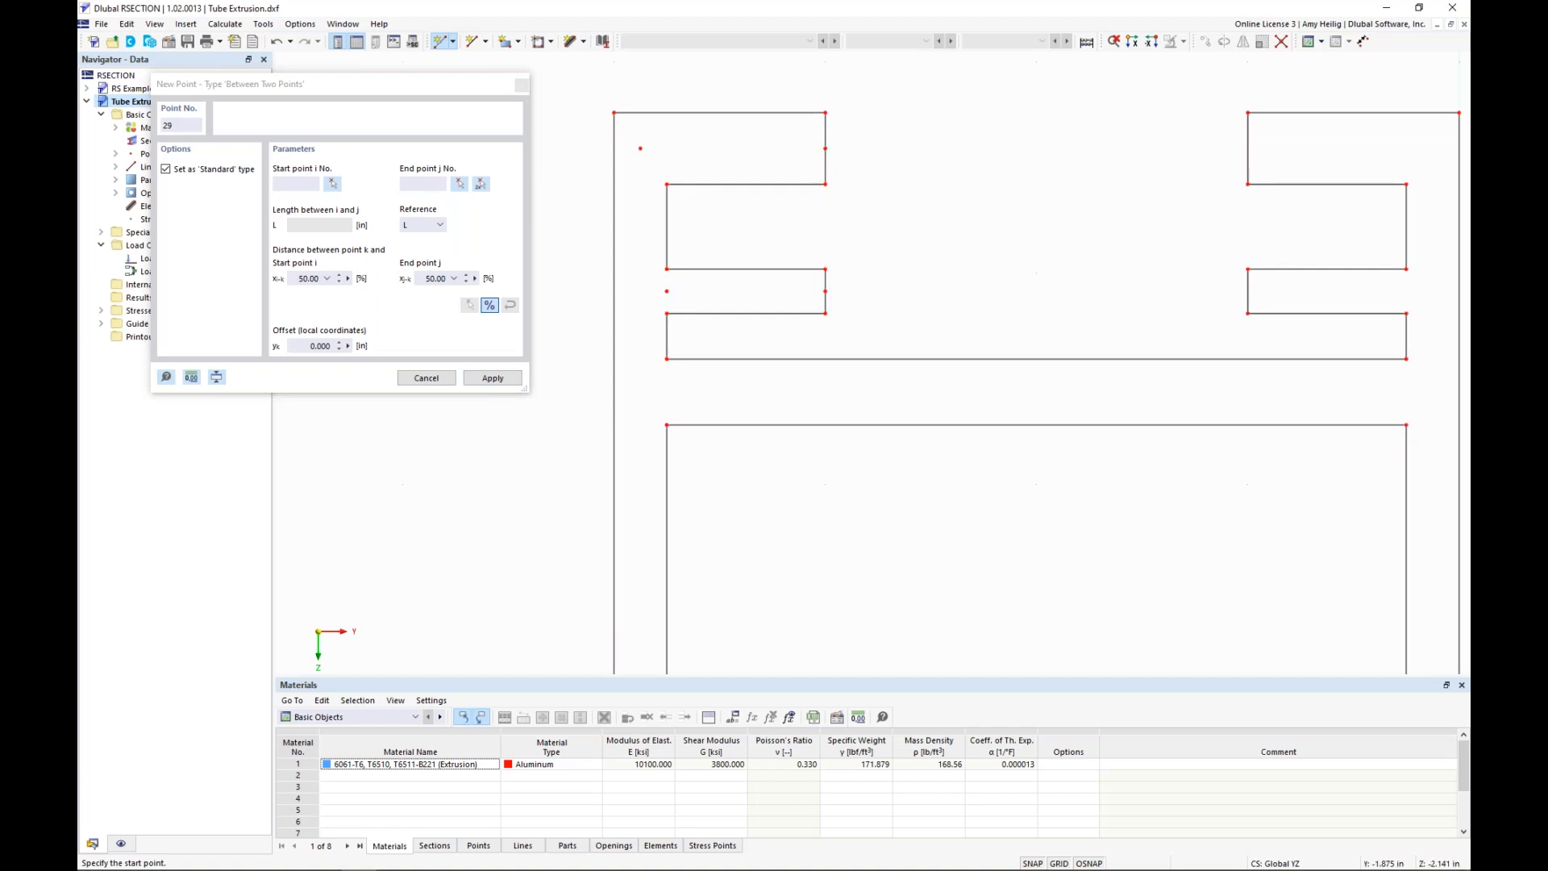
{"action": "left_click", "coordinate": [668, 361]}
{"action": "left_click", "coordinate": [667, 425]}
{"action": "left_click", "coordinate": [494, 379]}
{"action": "middle_click_drag", "start_coordinate": [1374, 445], "coordinate": [1234, 430]}
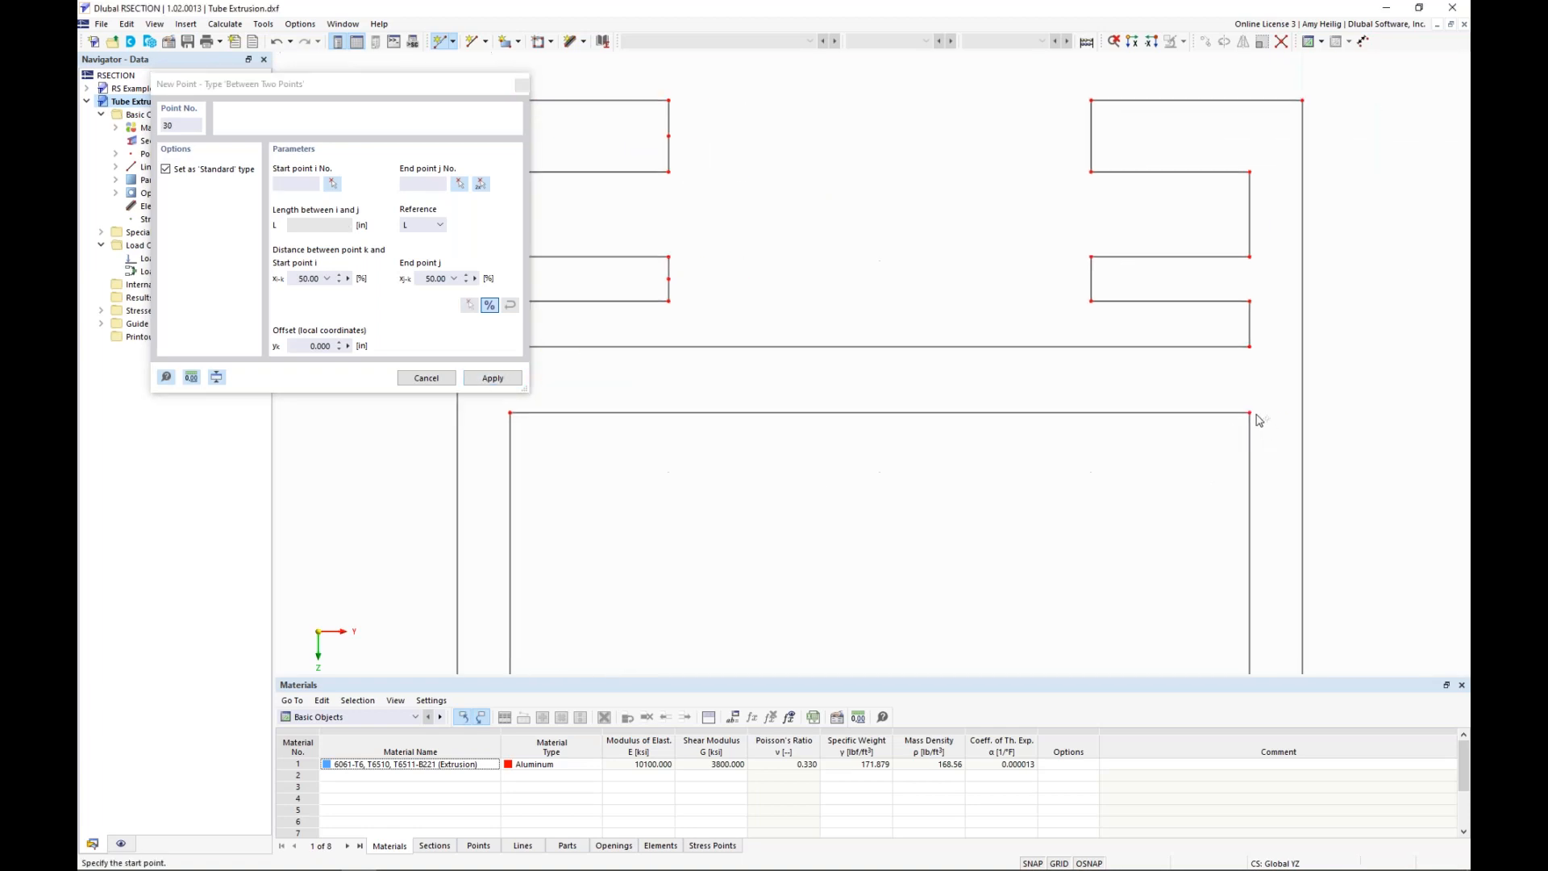
{"action": "left_click", "coordinate": [1251, 413]}
{"action": "left_click", "coordinate": [1250, 347]}
{"action": "left_click", "coordinate": [492, 378]}
Create points midway between the inner and outer corners at both bottom corners of the tube, then end point creation
{"action": "scroll", "coordinate": [919, 508], "scroll_direction": "down", "scroll_amount": 2}
{"action": "middle_click_drag", "start_coordinate": [919, 508], "coordinate": [906, 408]}
{"action": "scroll", "coordinate": [888, 546], "scroll_direction": "up", "scroll_amount": 1}
{"action": "middle_click_drag", "start_coordinate": [888, 546], "coordinate": [868, 418]}
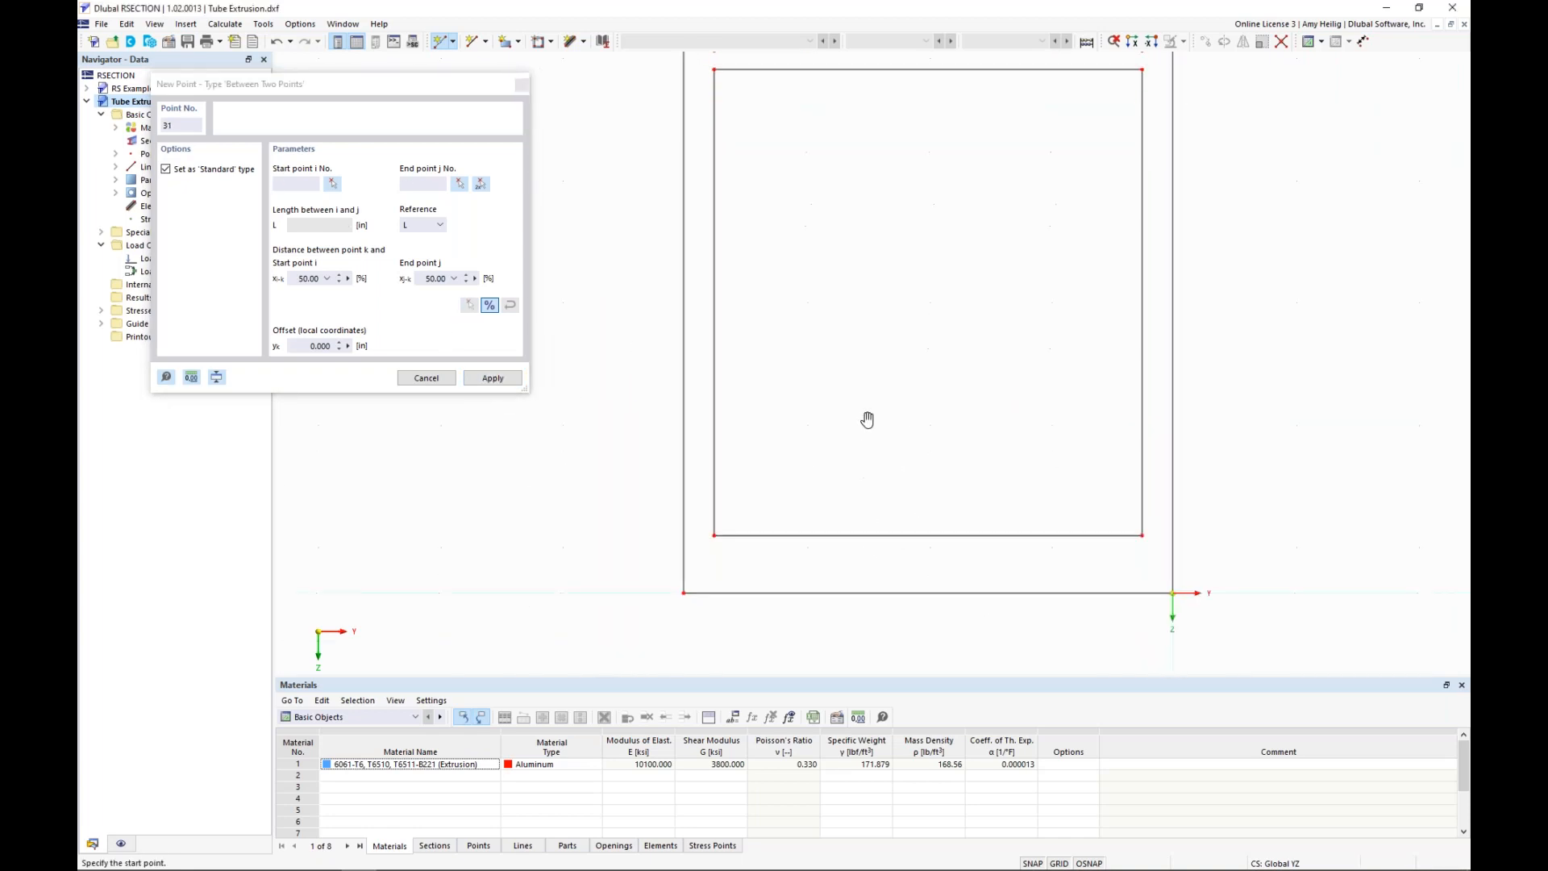
{"action": "scroll", "coordinate": [706, 500], "scroll_direction": "up", "scroll_amount": 1}
{"action": "left_click", "coordinate": [706, 496]}
{"action": "left_click", "coordinate": [662, 581]}
{"action": "left_click", "coordinate": [491, 378]}
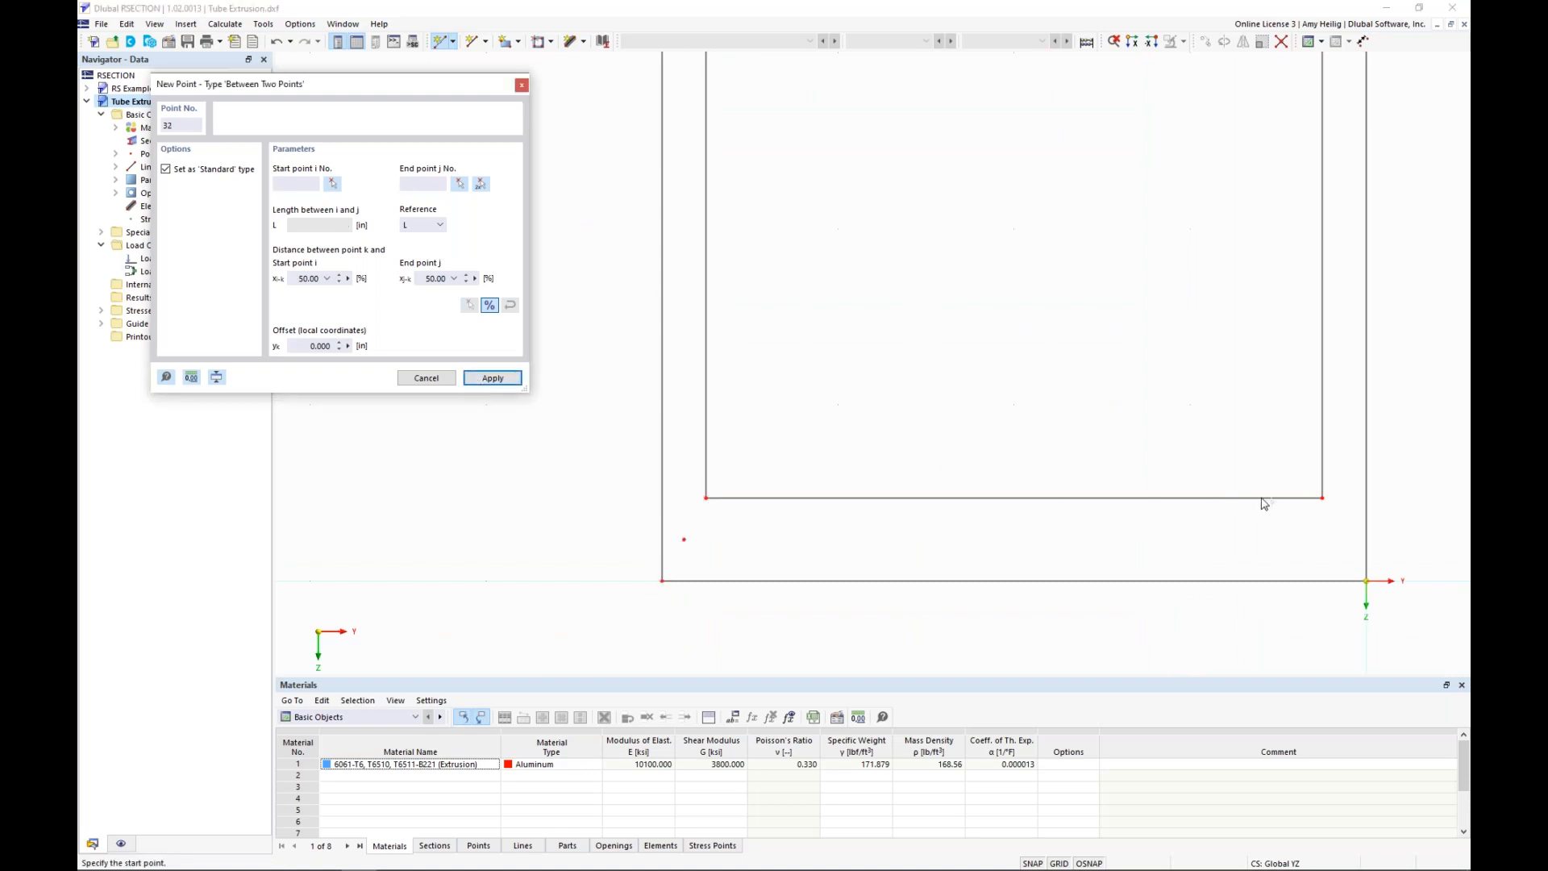
{"action": "left_click", "coordinate": [1322, 497]}
{"action": "left_click", "coordinate": [1366, 581]}
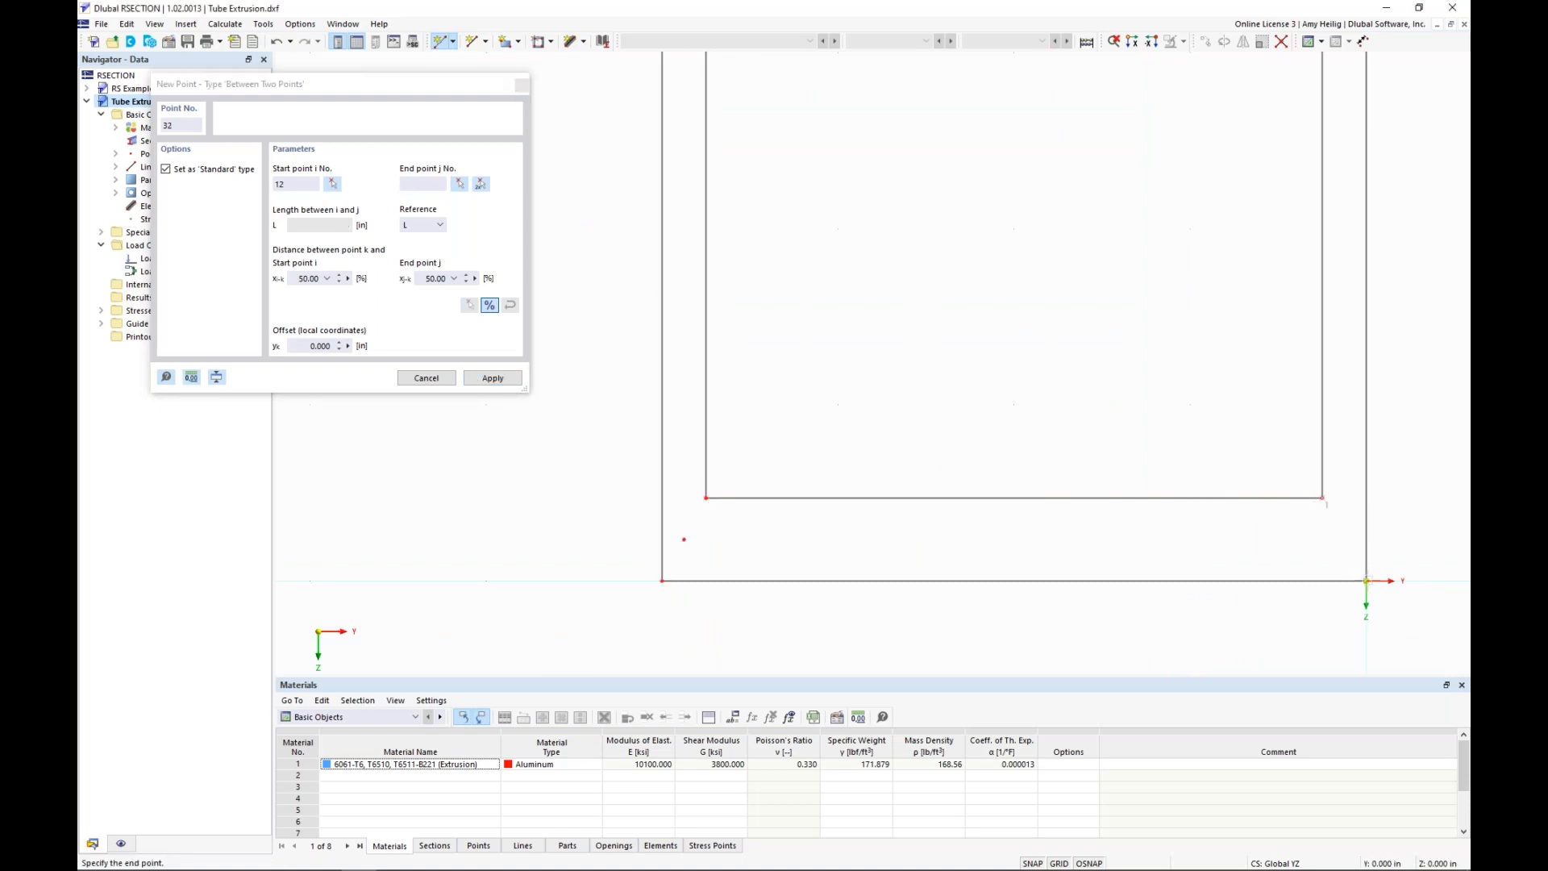
{"action": "left_click", "coordinate": [492, 378]}
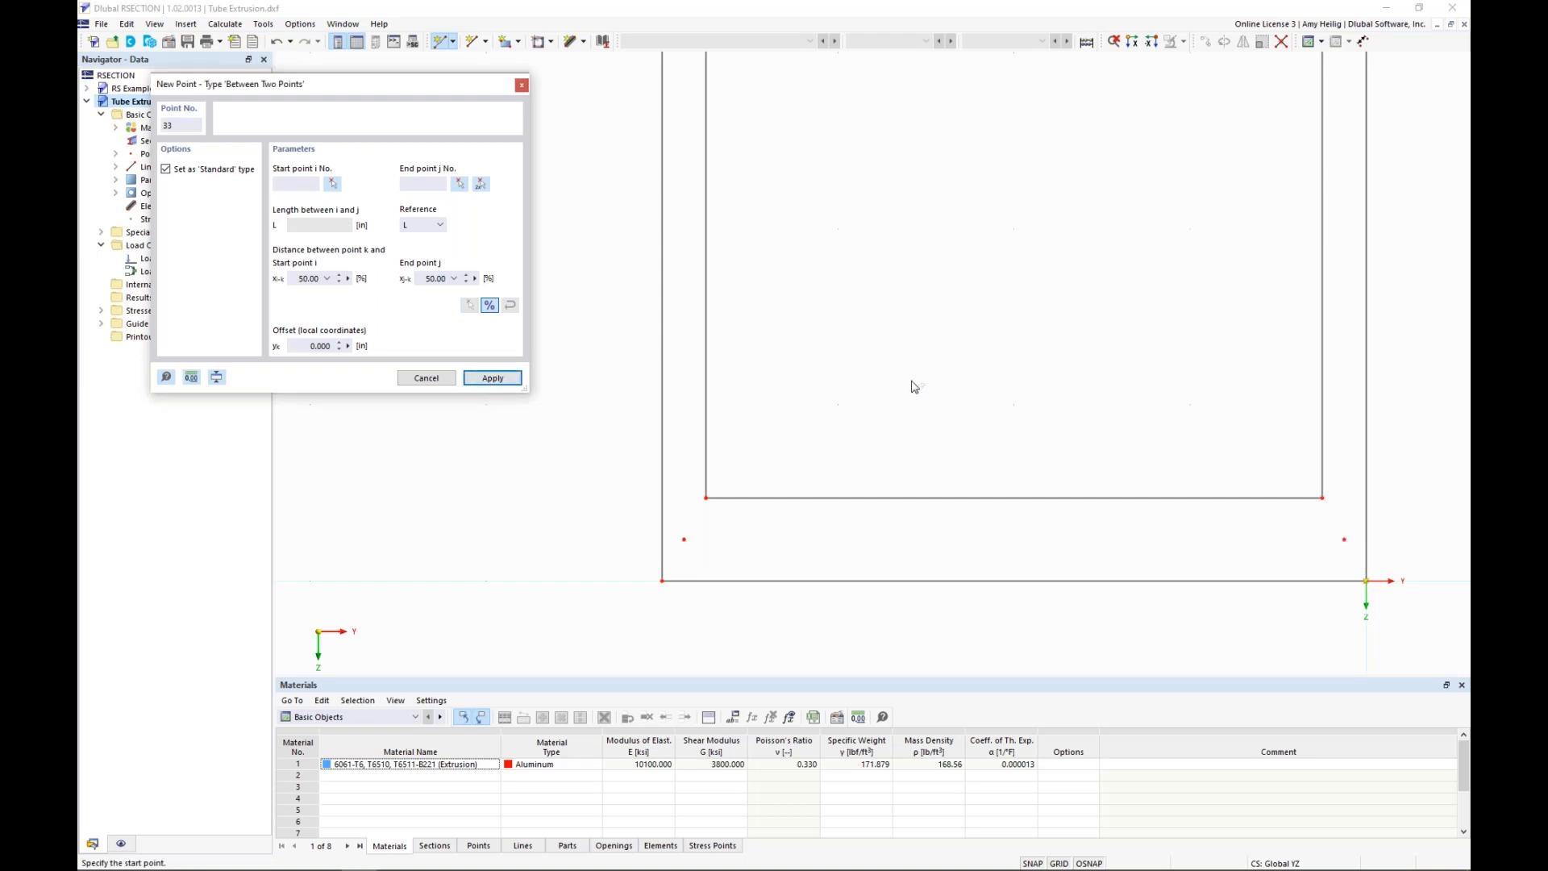
{"action": "scroll", "coordinate": [909, 379], "scroll_direction": "down", "scroll_amount": 5}
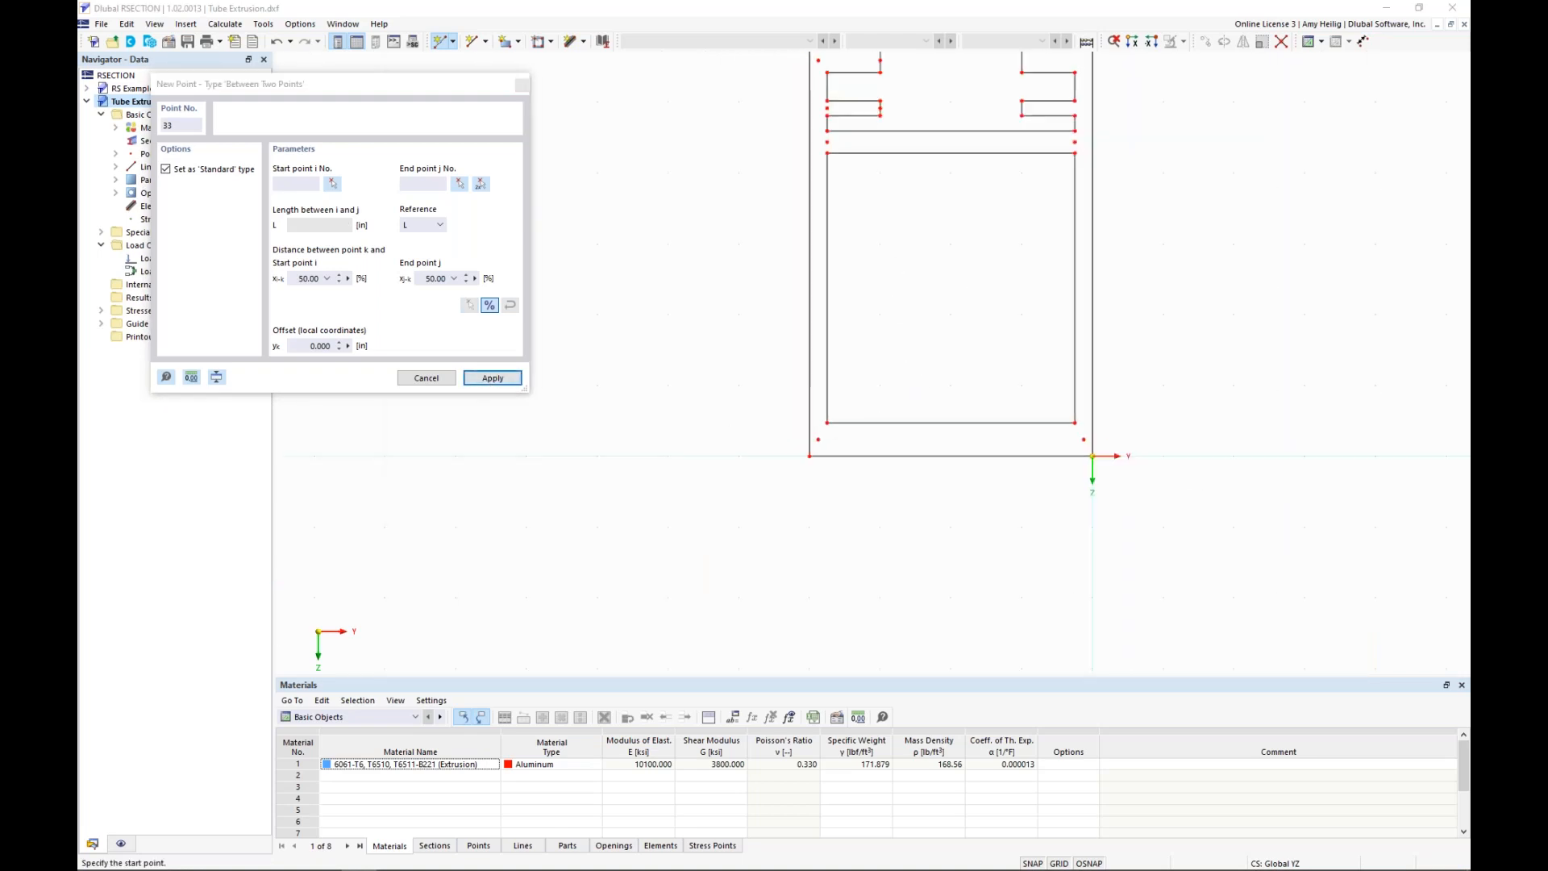
{"action": "middle_click_drag", "start_coordinate": [909, 371], "coordinate": [817, 397]}
{"action": "key", "text": "Escape"}
Move the lower left flange's wall-end point and the web's left point by -0.063 in parallel to the Y axis
{"action": "scroll", "coordinate": [768, 250], "scroll_direction": "up", "scroll_amount": 2}
{"action": "scroll", "coordinate": [768, 250], "scroll_direction": "up", "scroll_amount": 1}
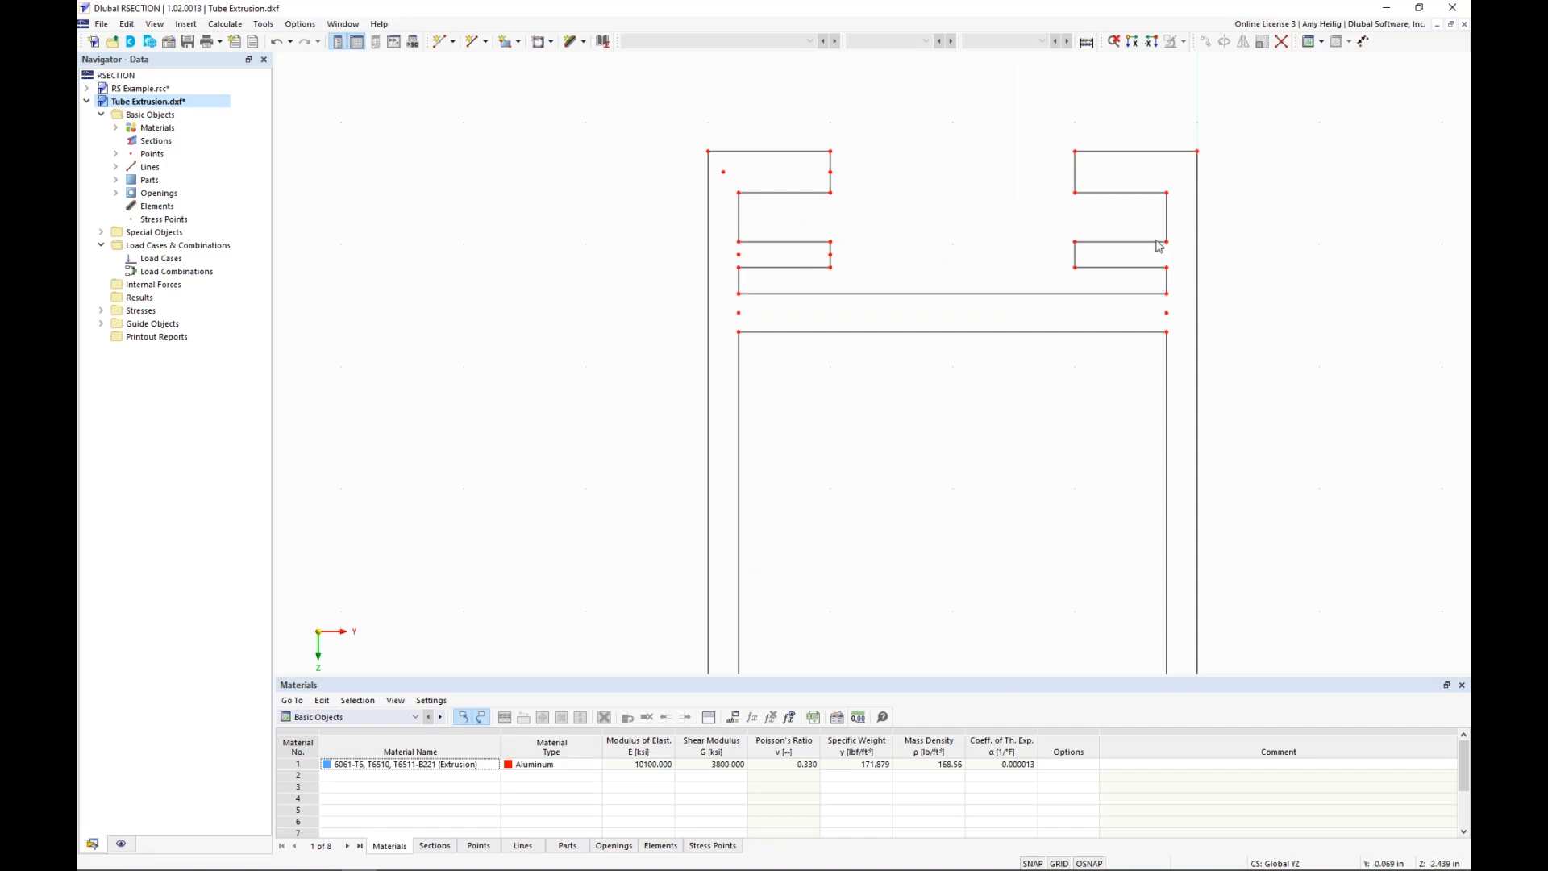
{"action": "left_click", "coordinate": [738, 256]}
{"action": "left_click", "coordinate": [741, 315], "text": "ctrl"}
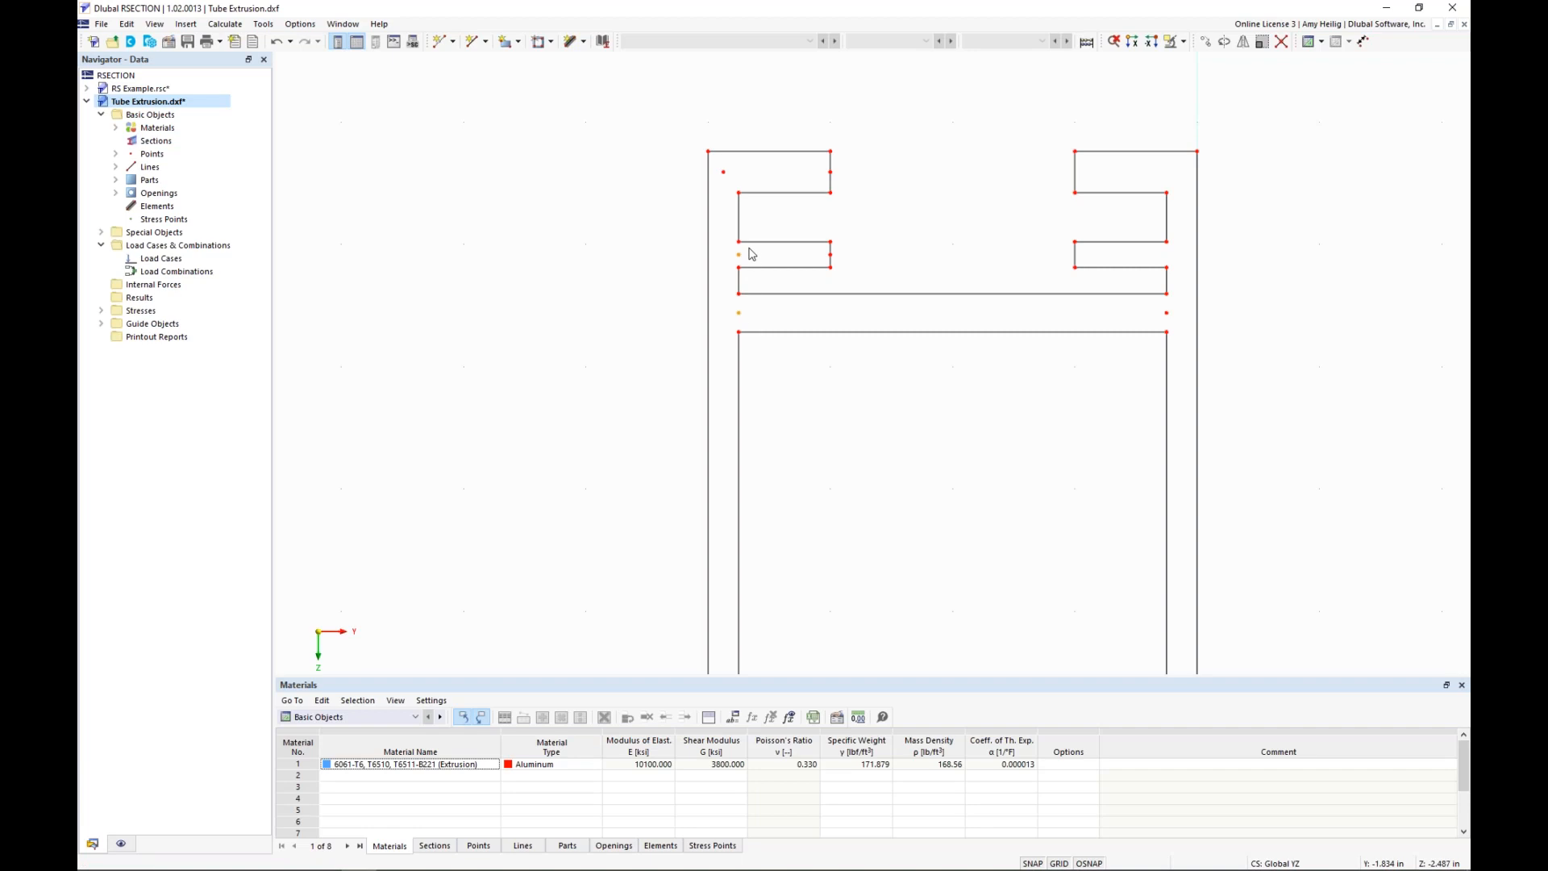
{"action": "left_click", "coordinate": [1206, 43]}
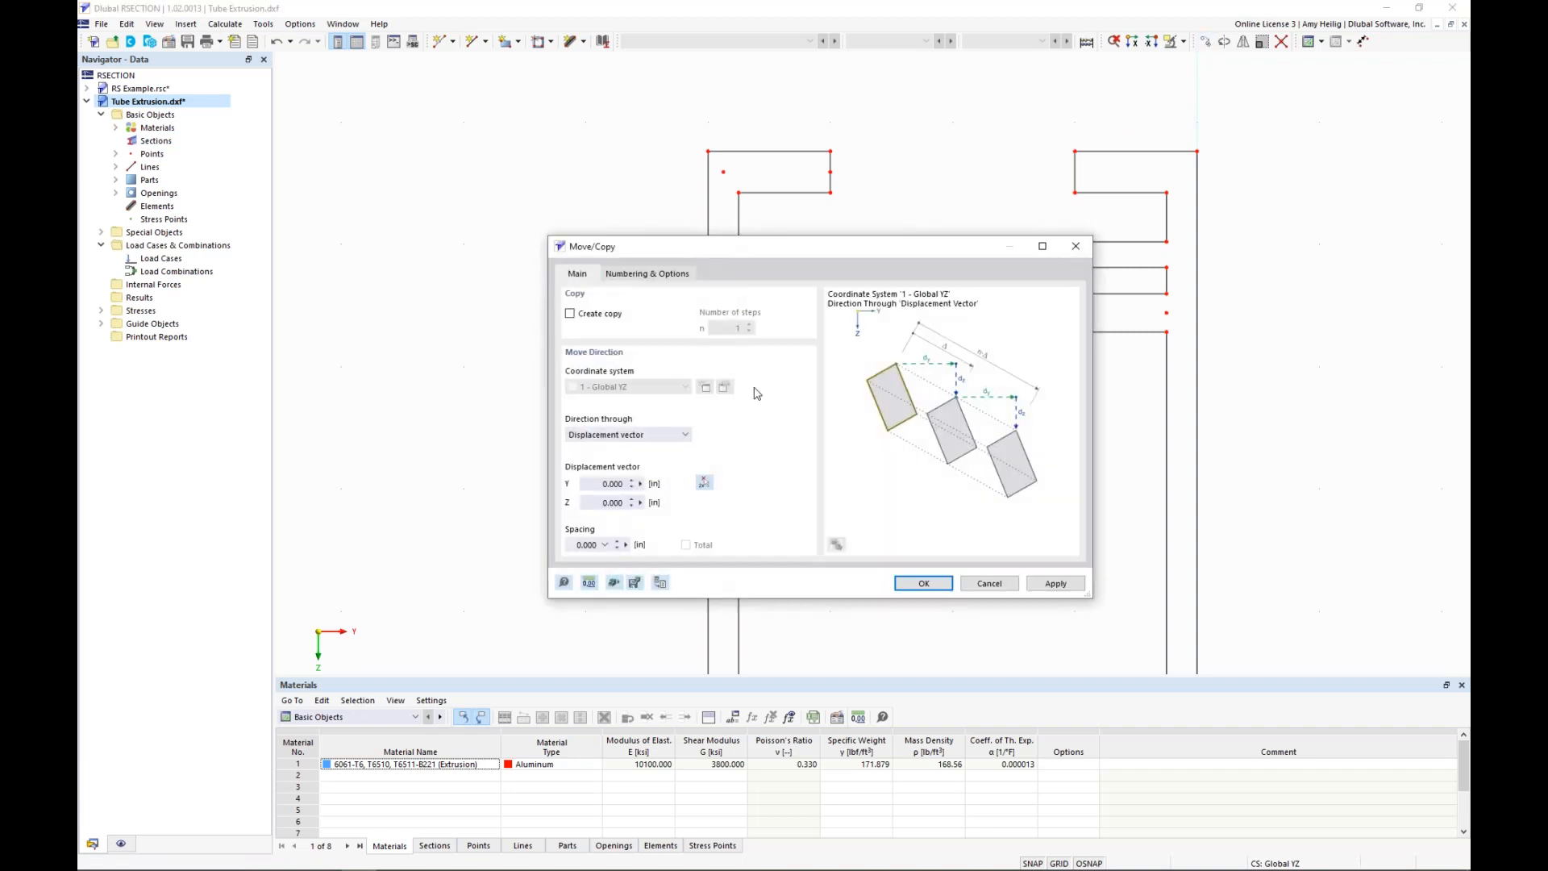
{"action": "left_click", "coordinate": [664, 436]}
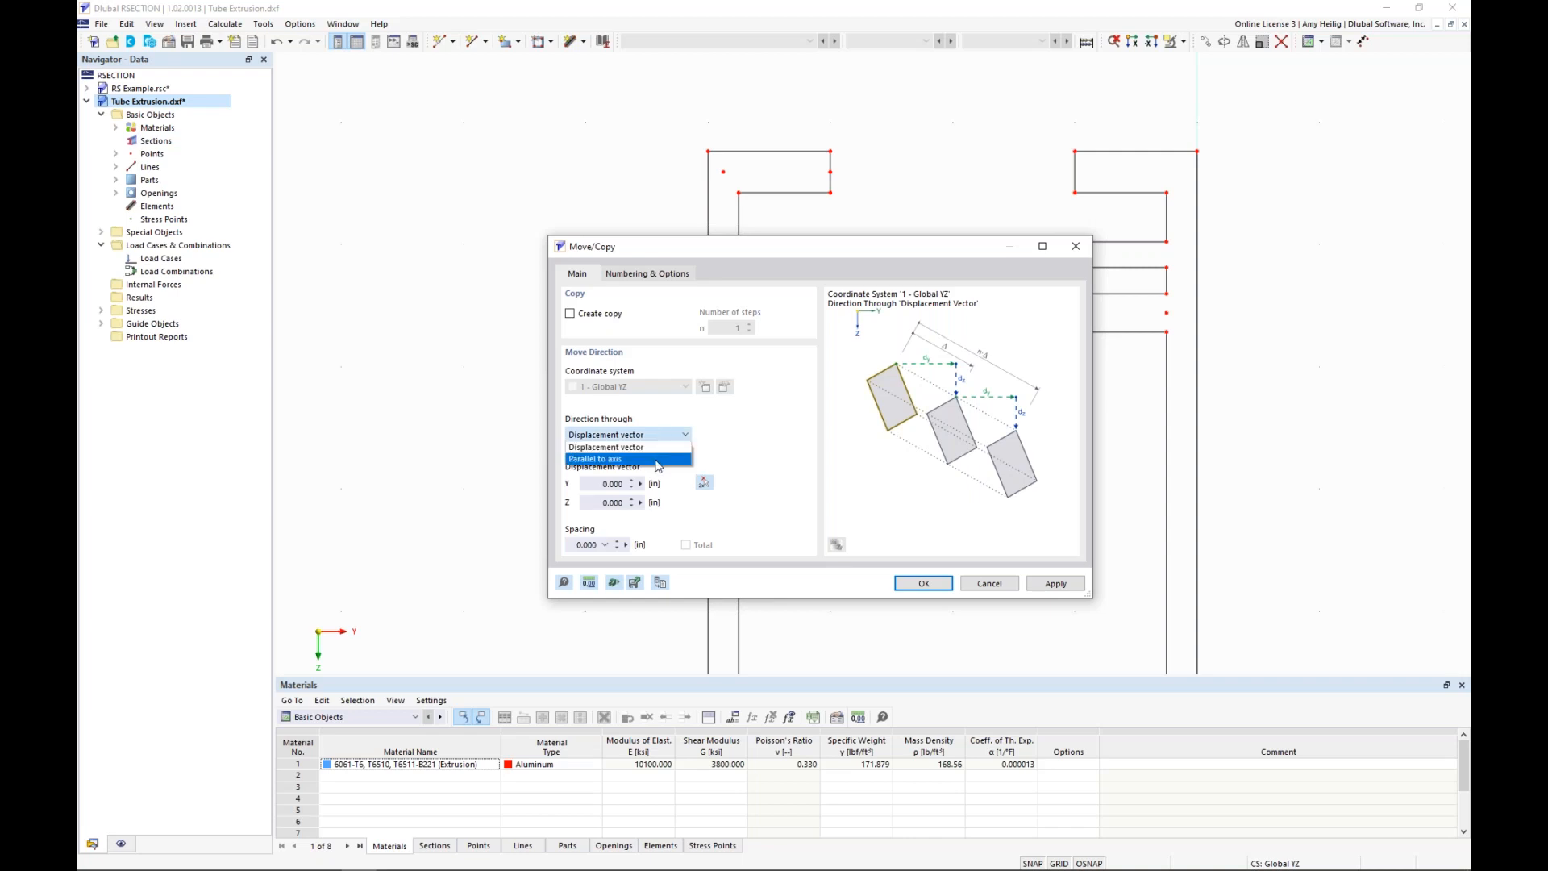
{"action": "left_click", "coordinate": [658, 459]}
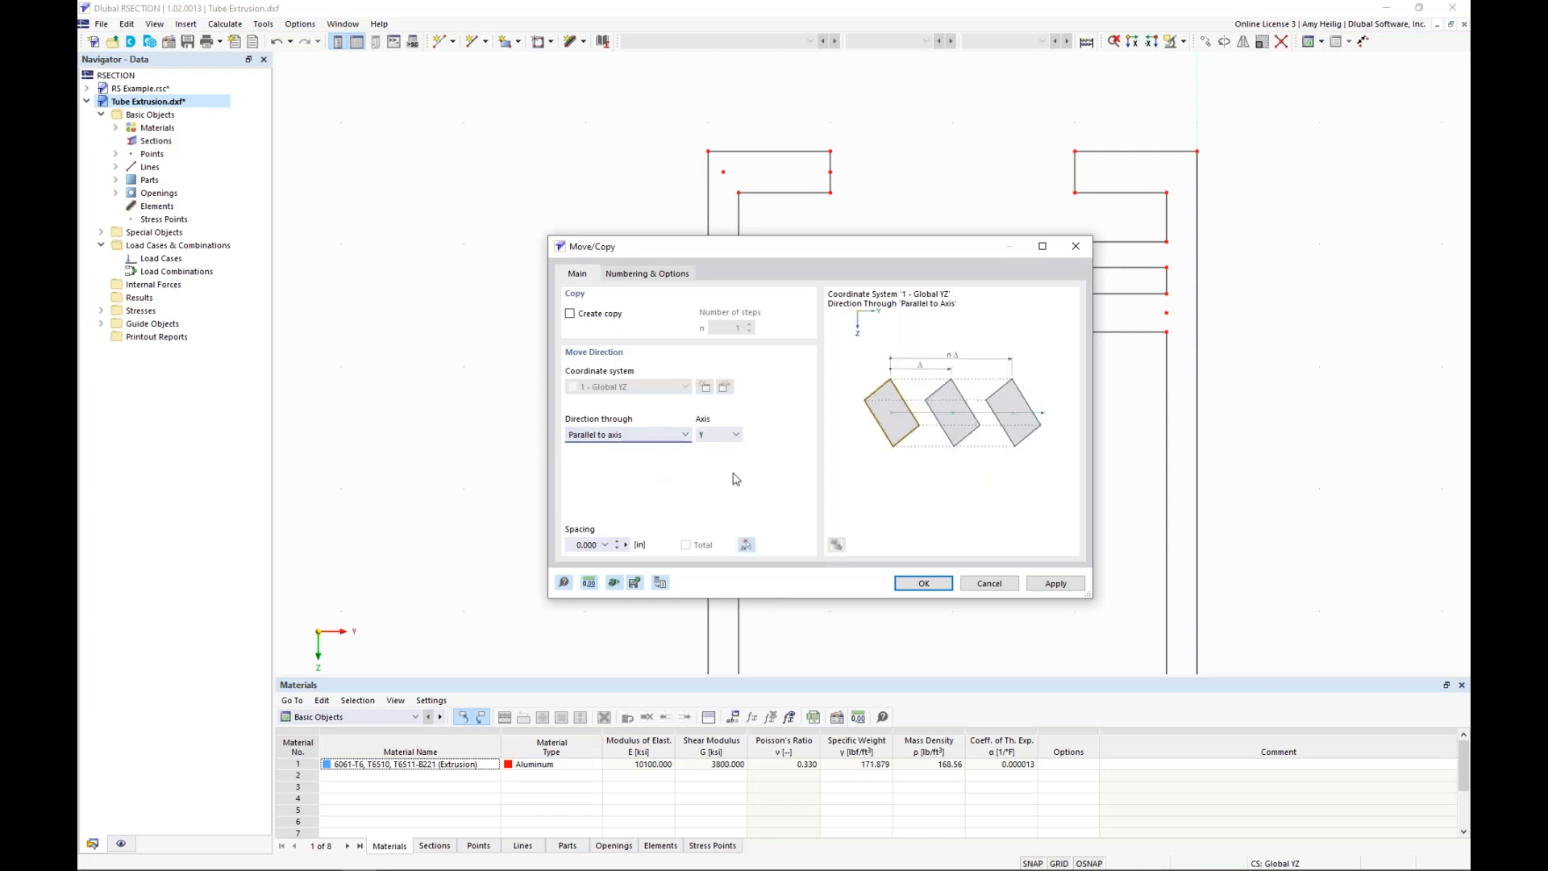
{"action": "left_click", "coordinate": [747, 546]}
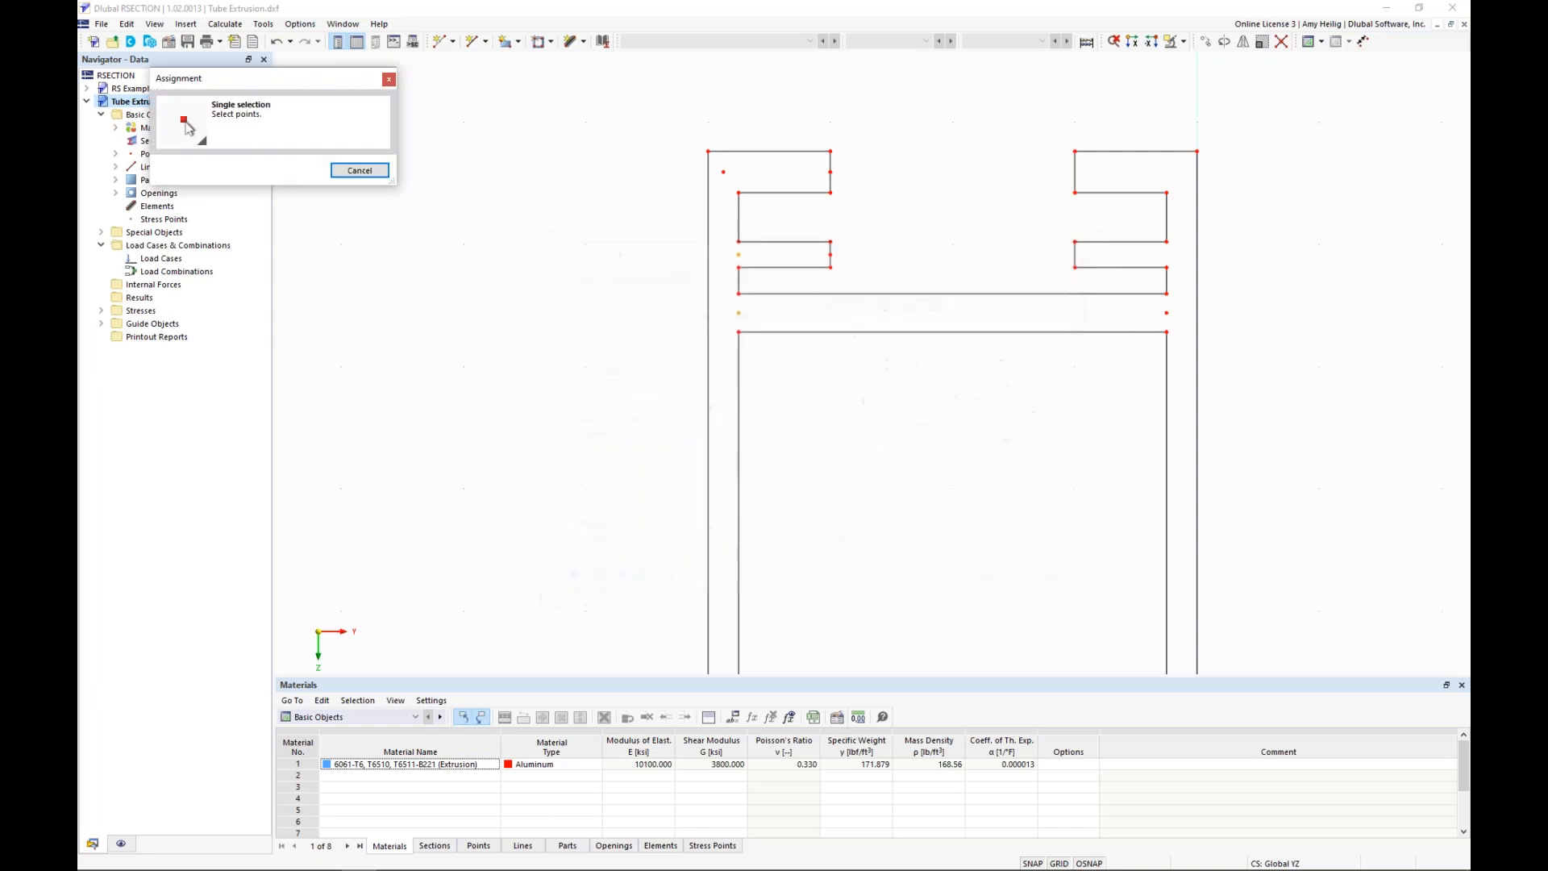
{"action": "left_click", "coordinate": [738, 280]}
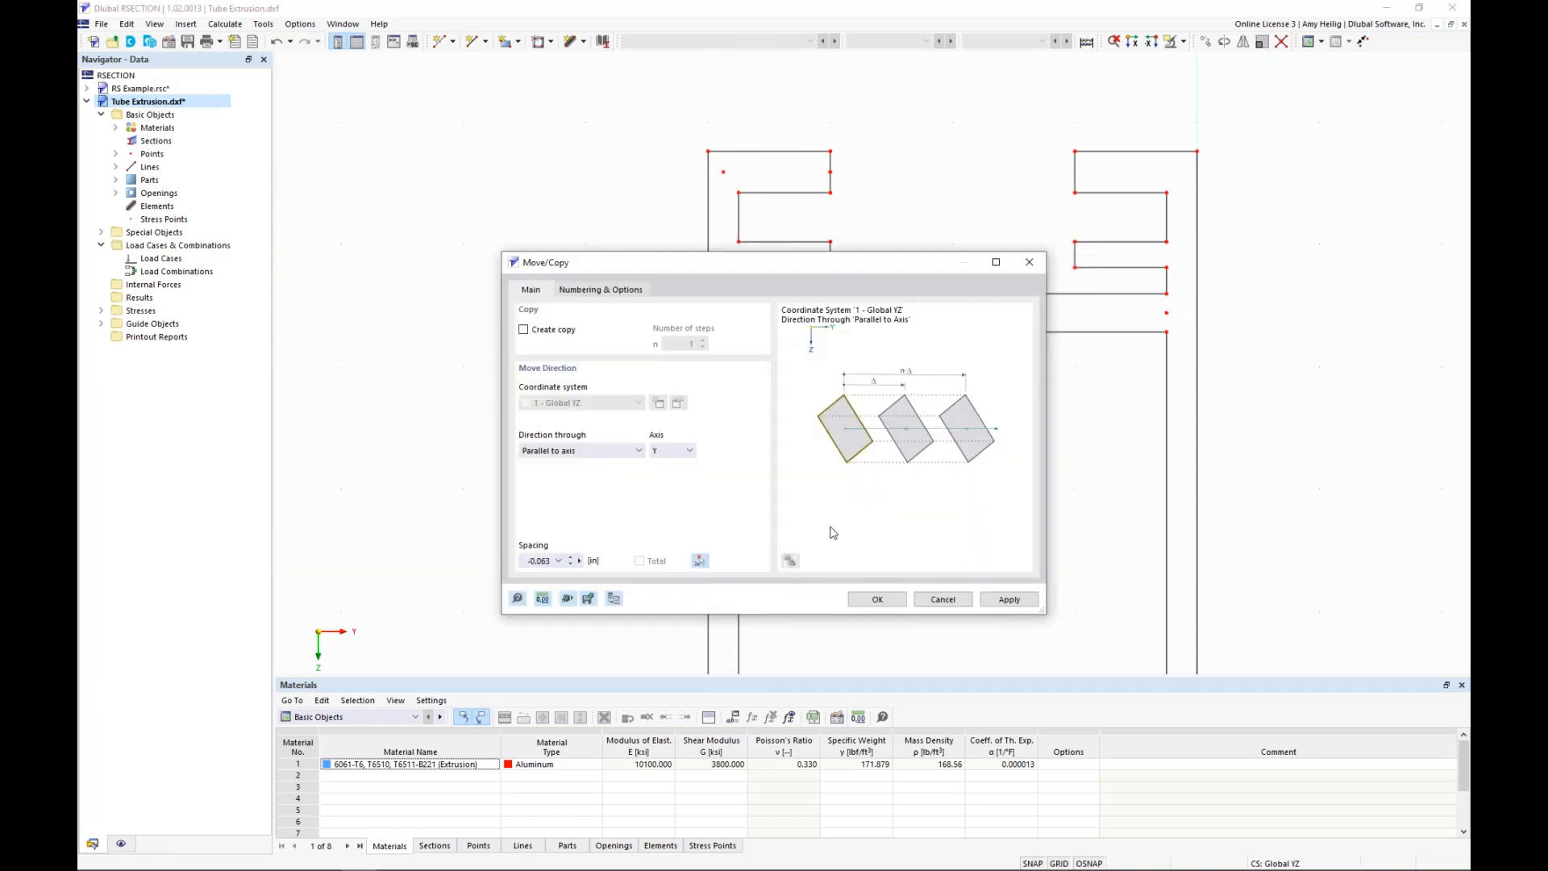
{"action": "left_click", "coordinate": [876, 599]}
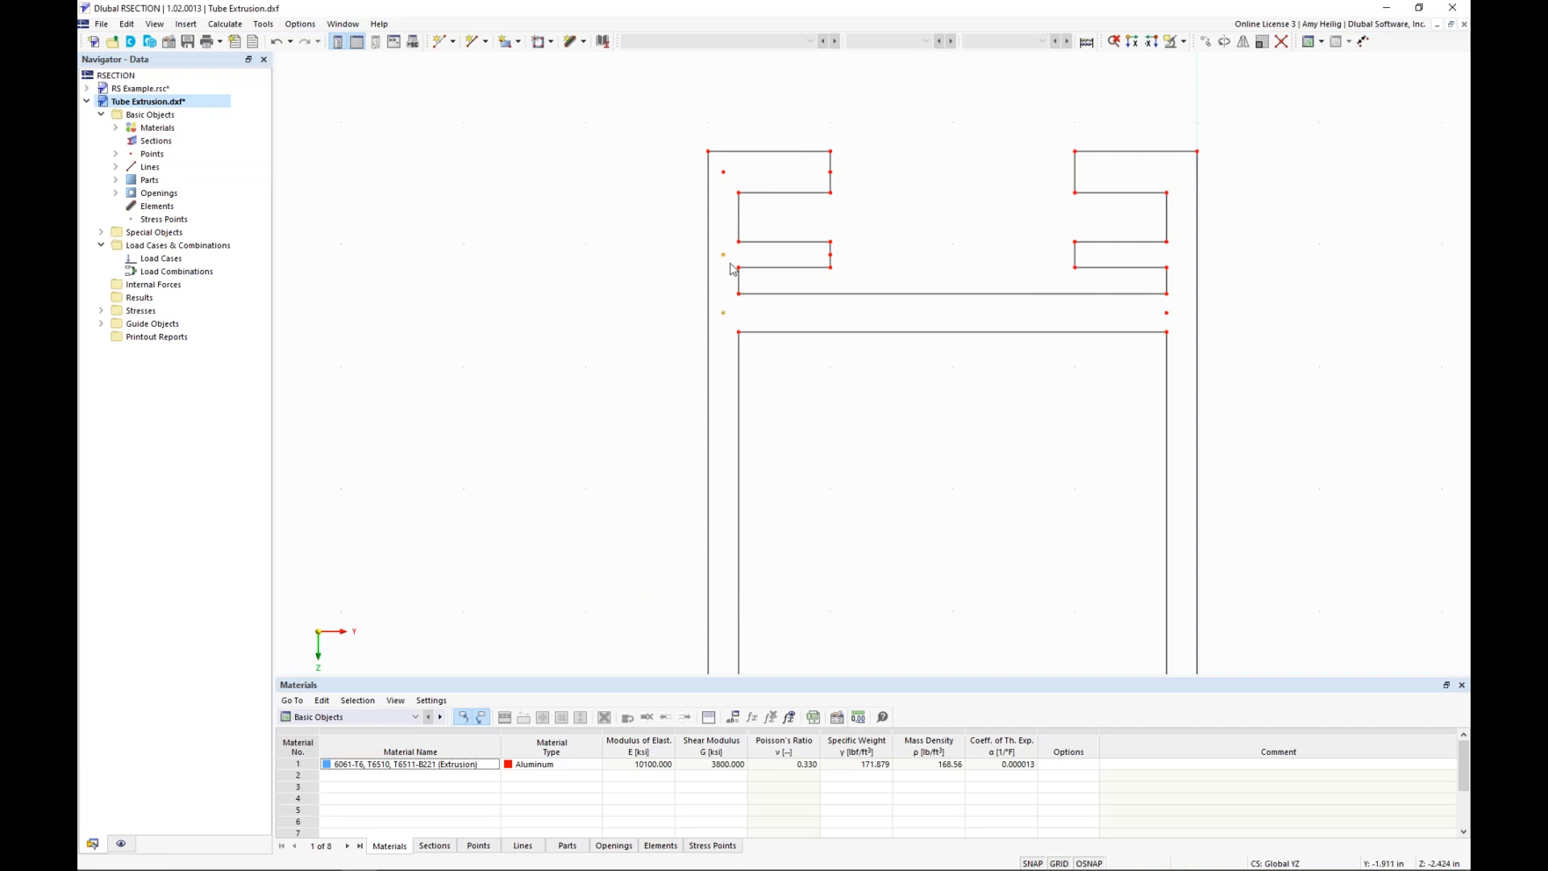
Move the web's right midpoint by 0.063 in parallel to the Y axis, onto the right wall's centerline
{"action": "left_click", "coordinate": [1167, 314]}
{"action": "left_click", "coordinate": [1205, 42]}
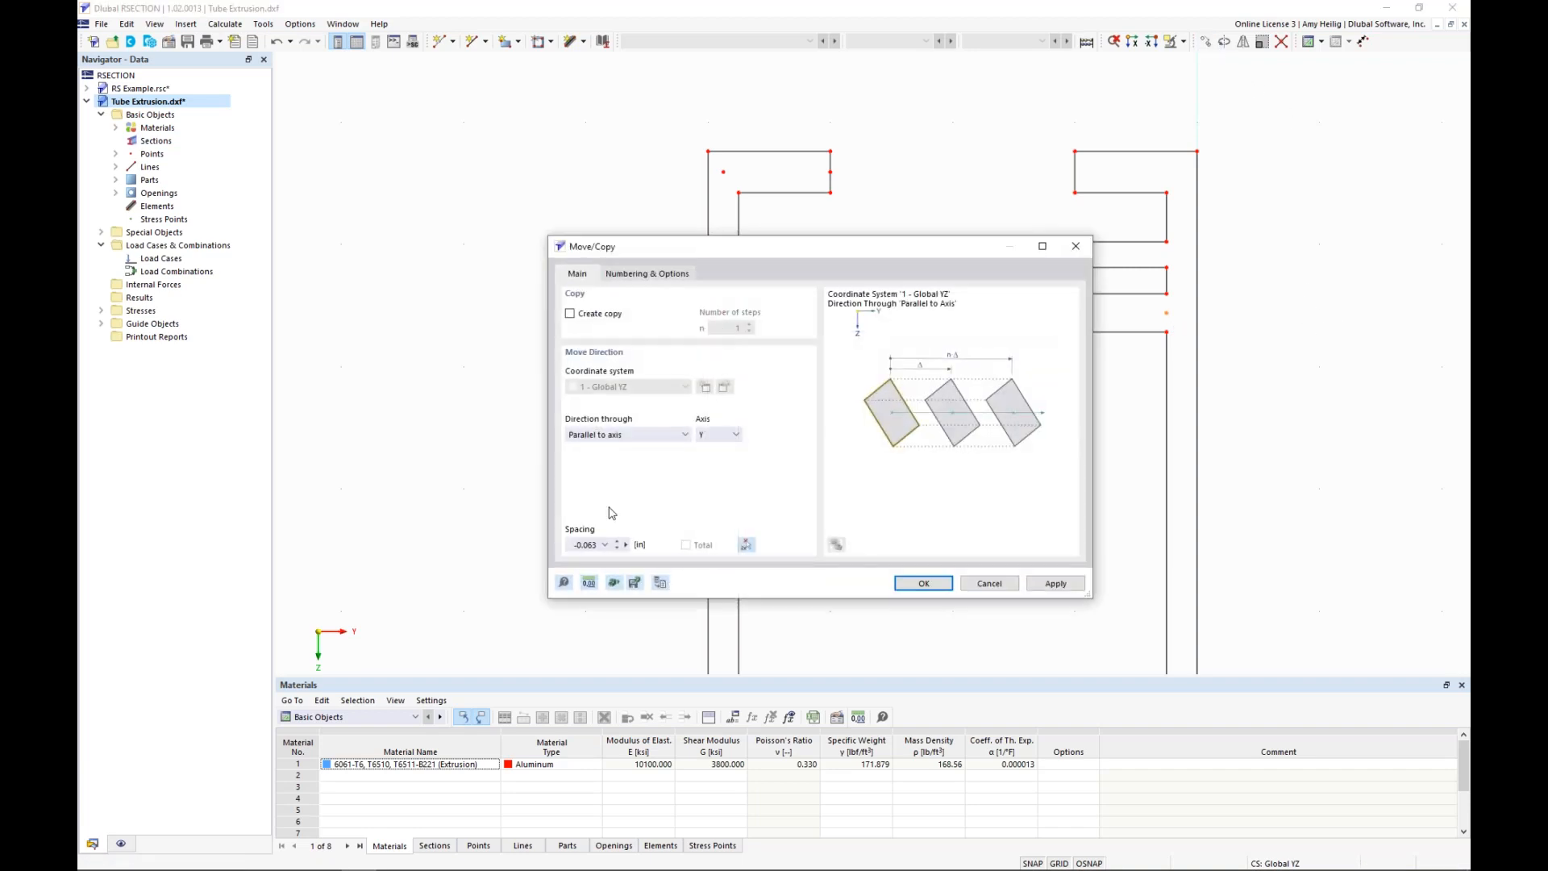
{"action": "left_click", "coordinate": [569, 544]}
{"action": "left_click", "coordinate": [924, 583]}
Start a new single-line element and set its thickness by measuring across the upper left flange's free end
{"action": "scroll", "coordinate": [798, 201], "scroll_direction": "up", "scroll_amount": 2}
{"action": "middle_click_drag", "start_coordinate": [791, 211], "coordinate": [737, 270]}
{"action": "scroll", "coordinate": [738, 269], "scroll_direction": "up", "scroll_amount": 1}
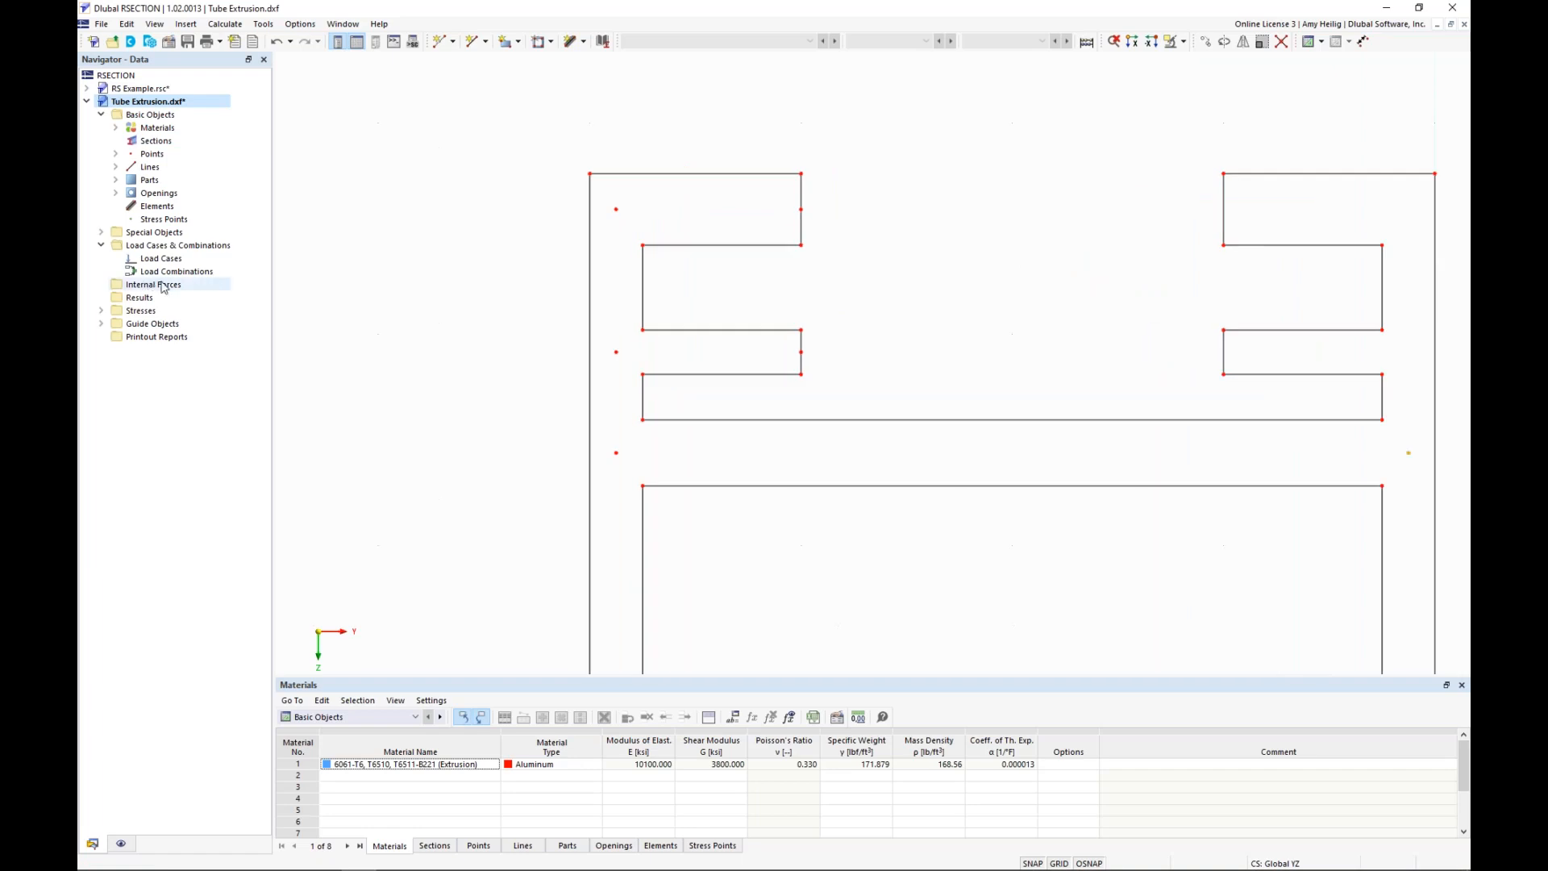
{"action": "right_click", "coordinate": [163, 211]}
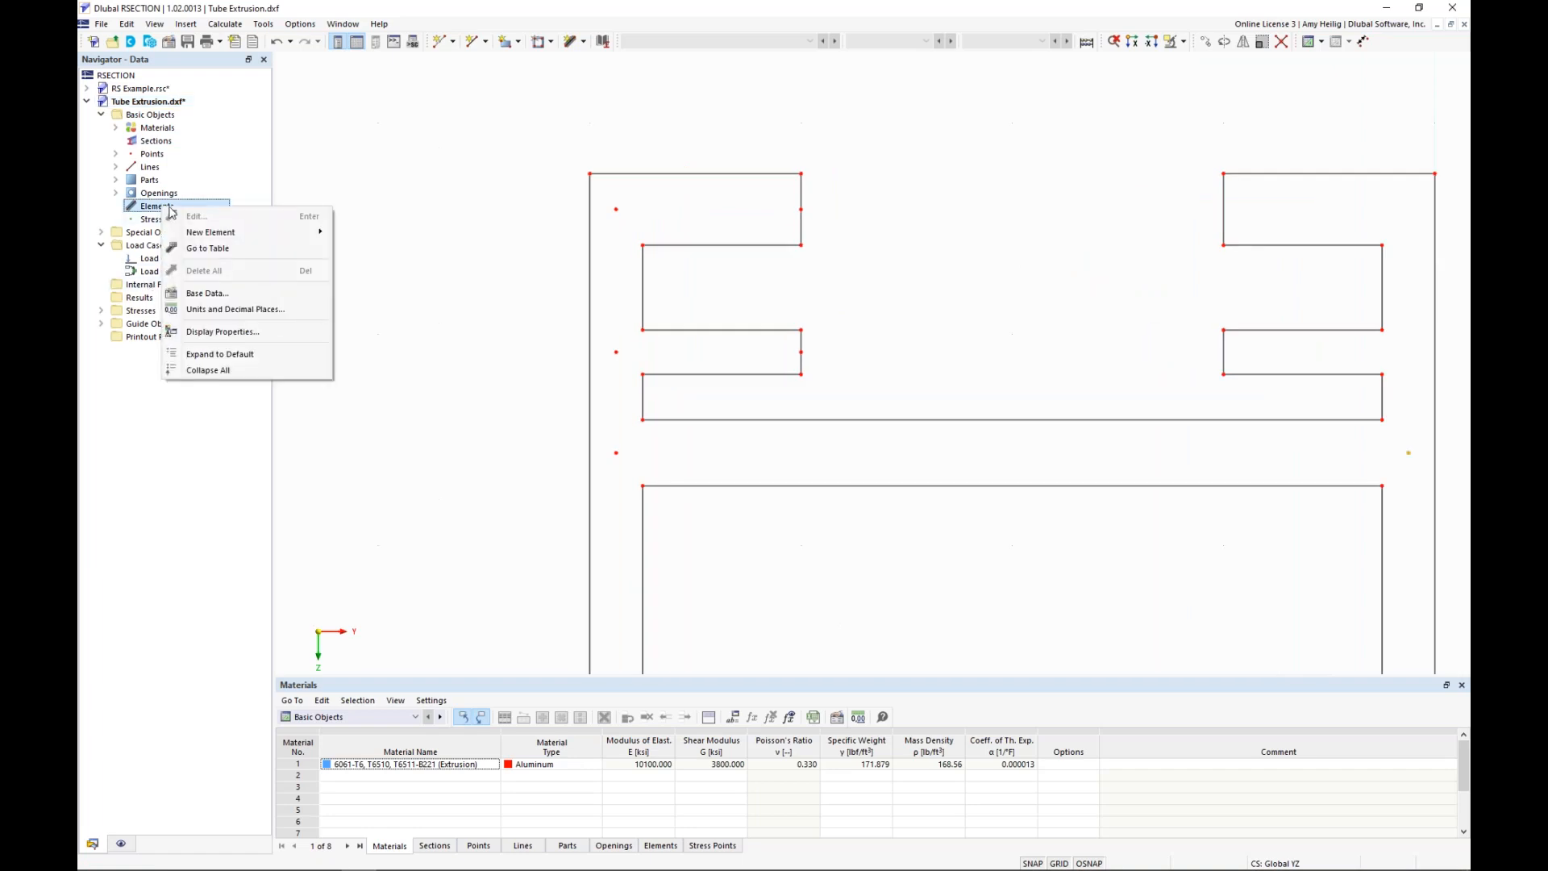
{"action": "mouse_move", "coordinate": [212, 236]}
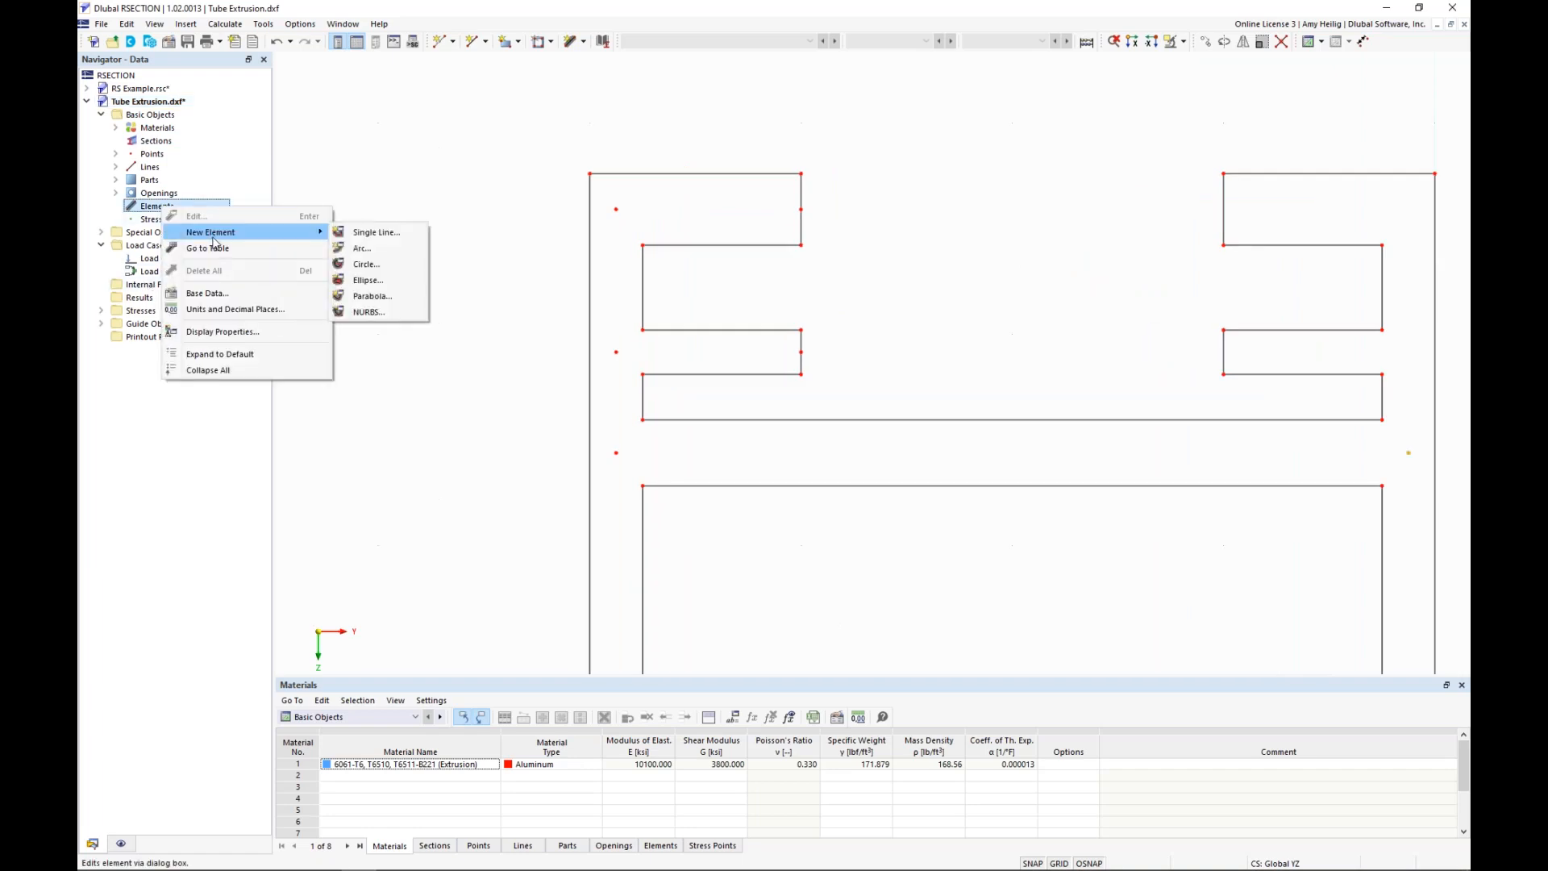
{"action": "left_click", "coordinate": [361, 233]}
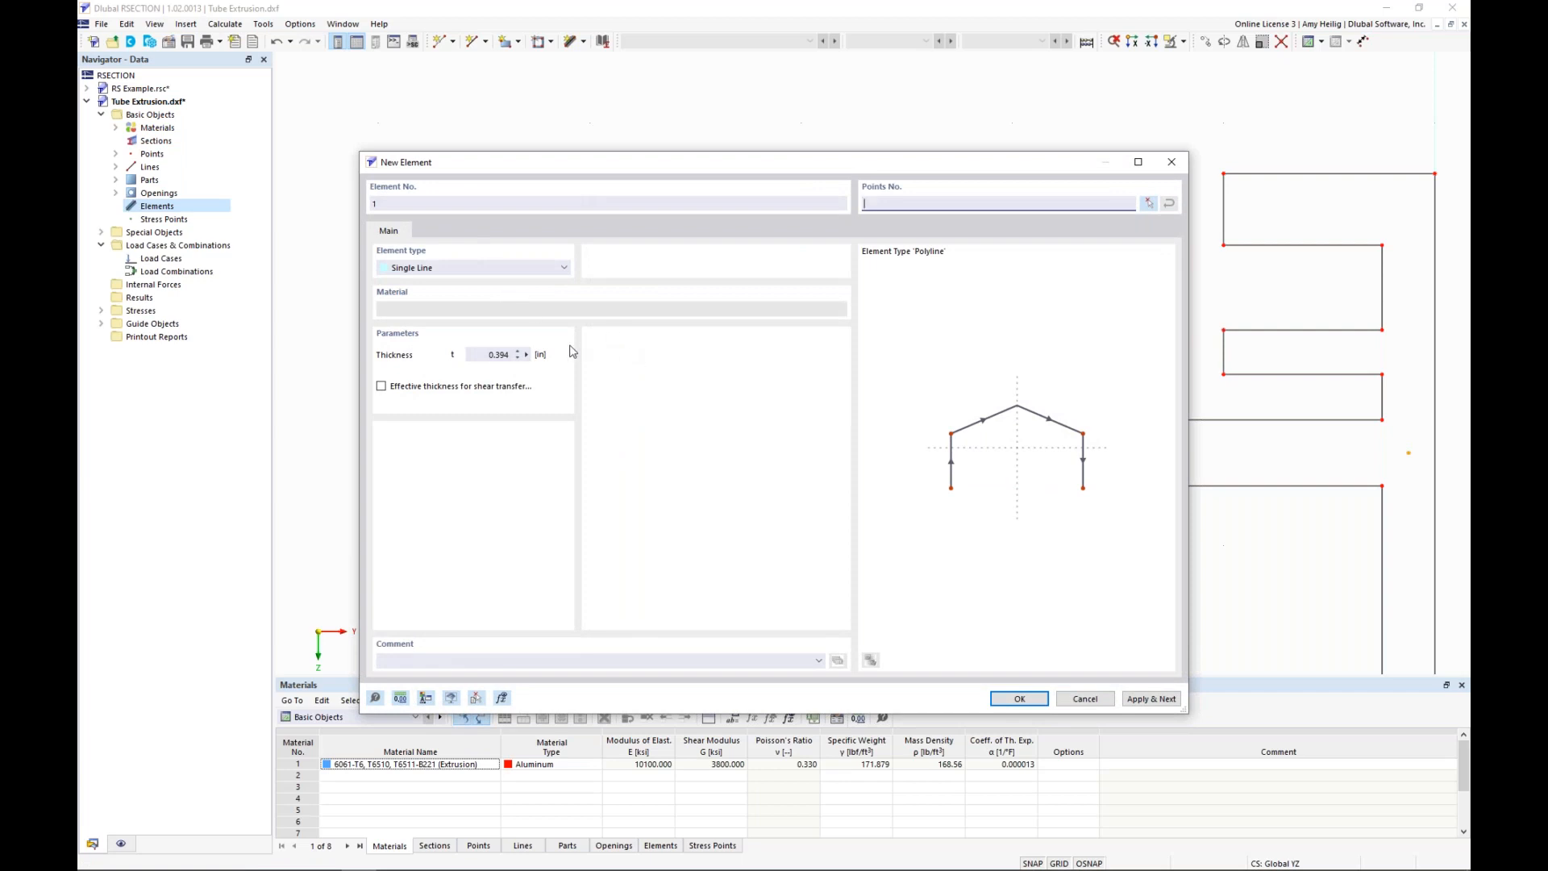
{"action": "left_click", "coordinate": [527, 356]}
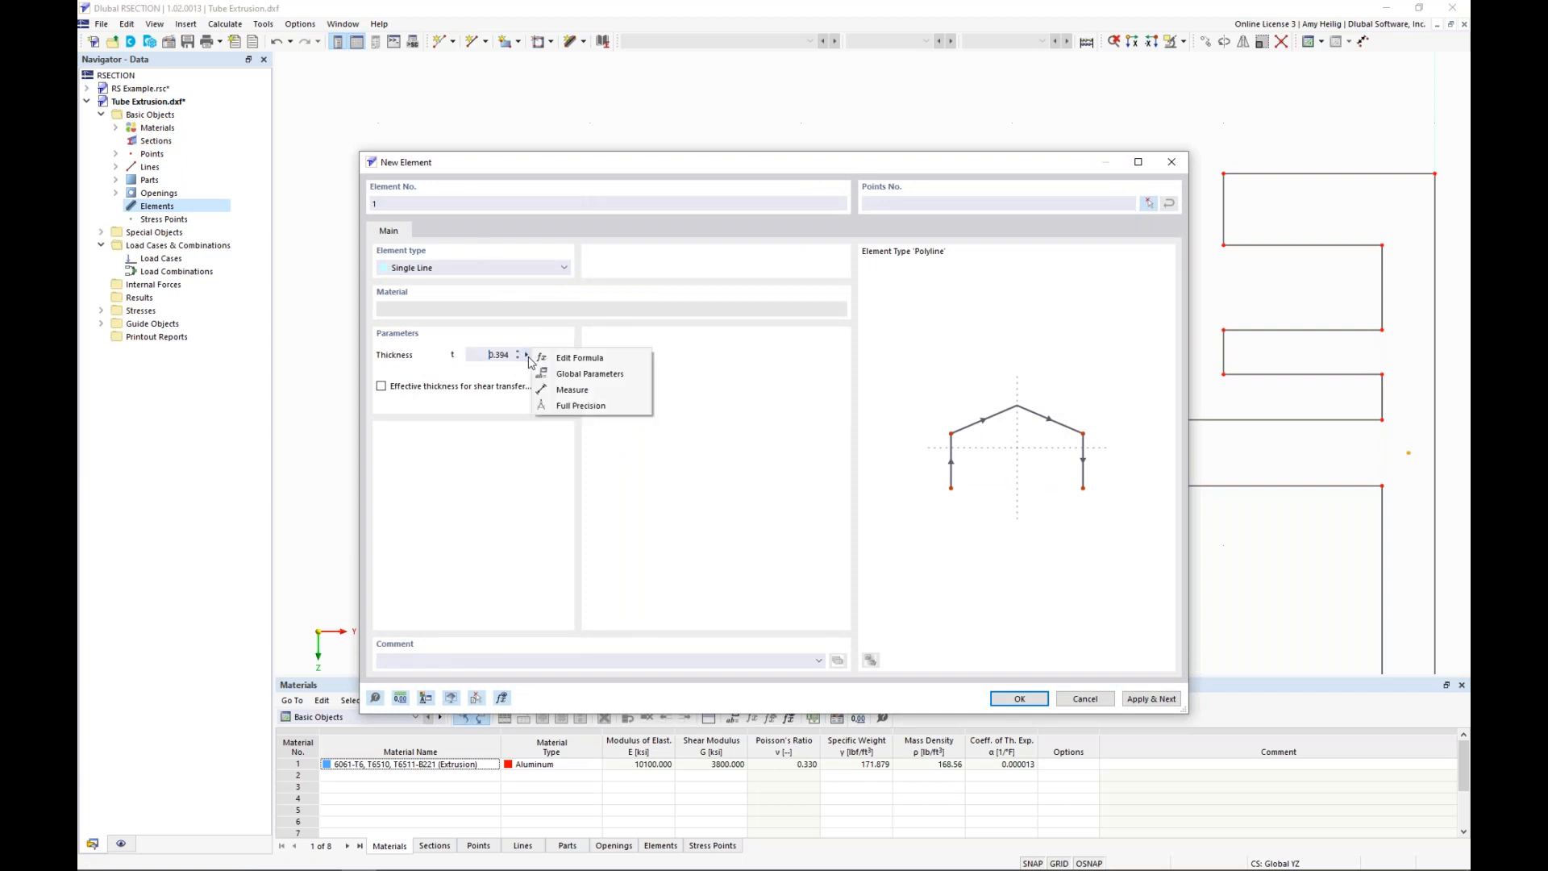
{"action": "left_click", "coordinate": [570, 391]}
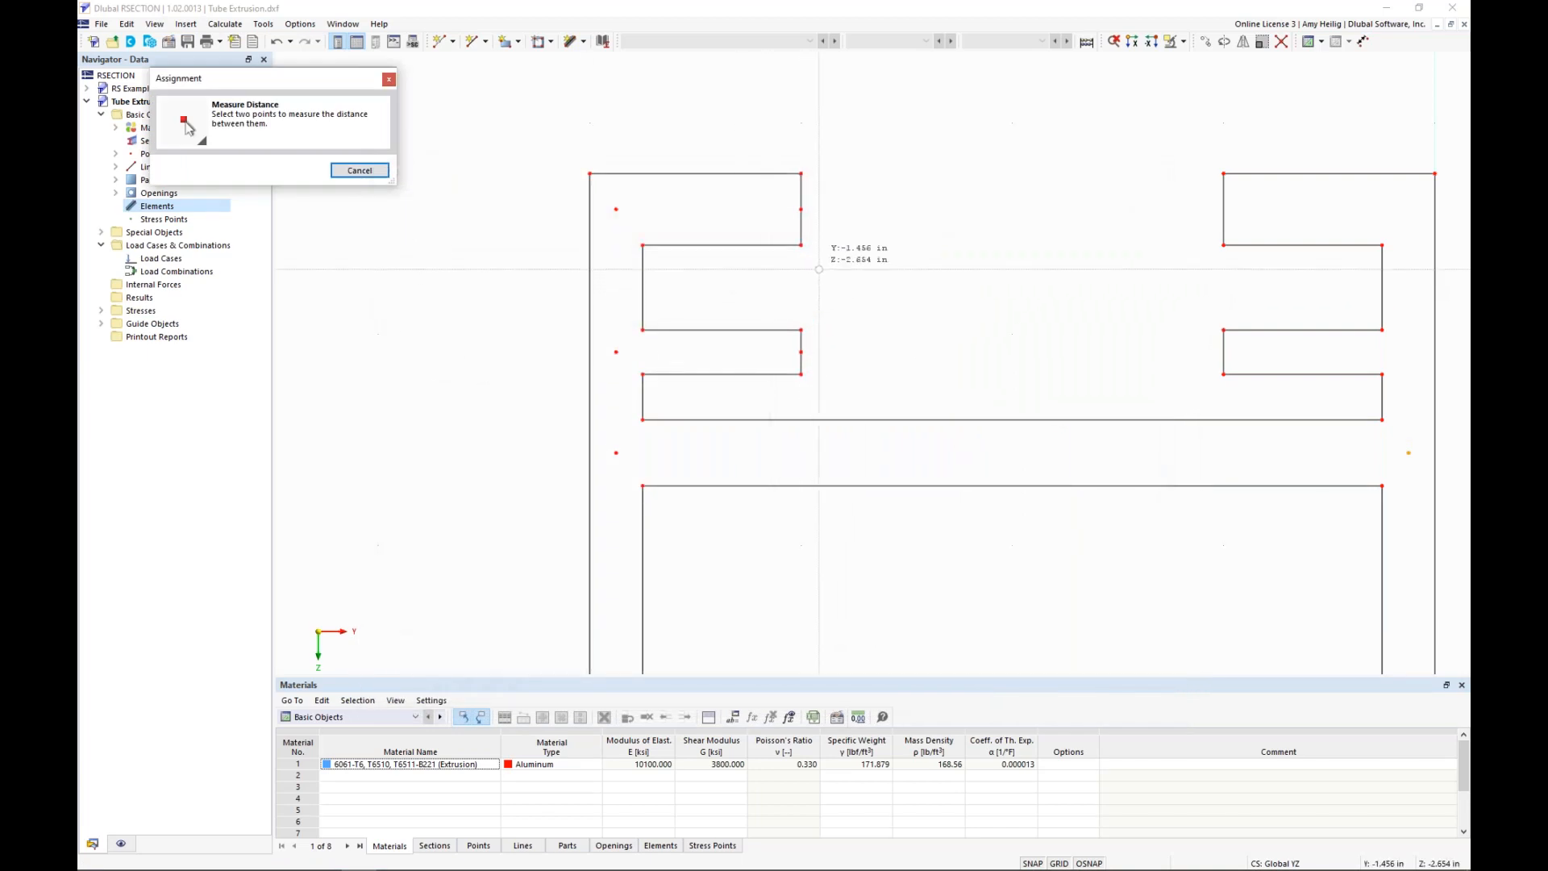
{"action": "left_click", "coordinate": [801, 244]}
{"action": "left_click", "coordinate": [800, 173]}
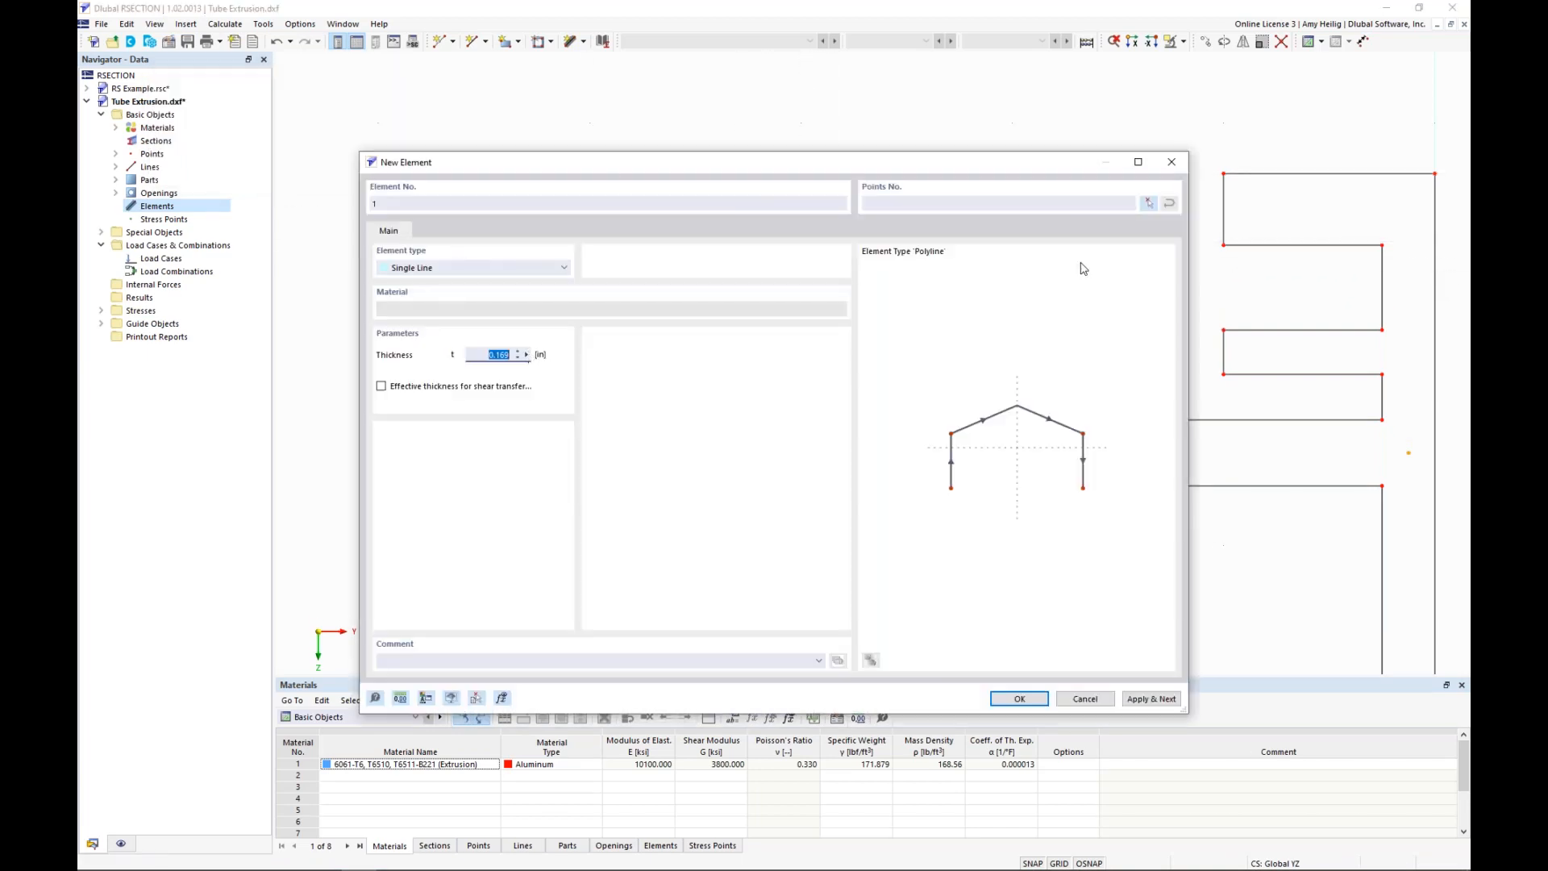
Assign the upper left flange's wall-end and free-end centerline points to the new element, then apply it and continue with another element
{"action": "left_click", "coordinate": [1149, 203]}
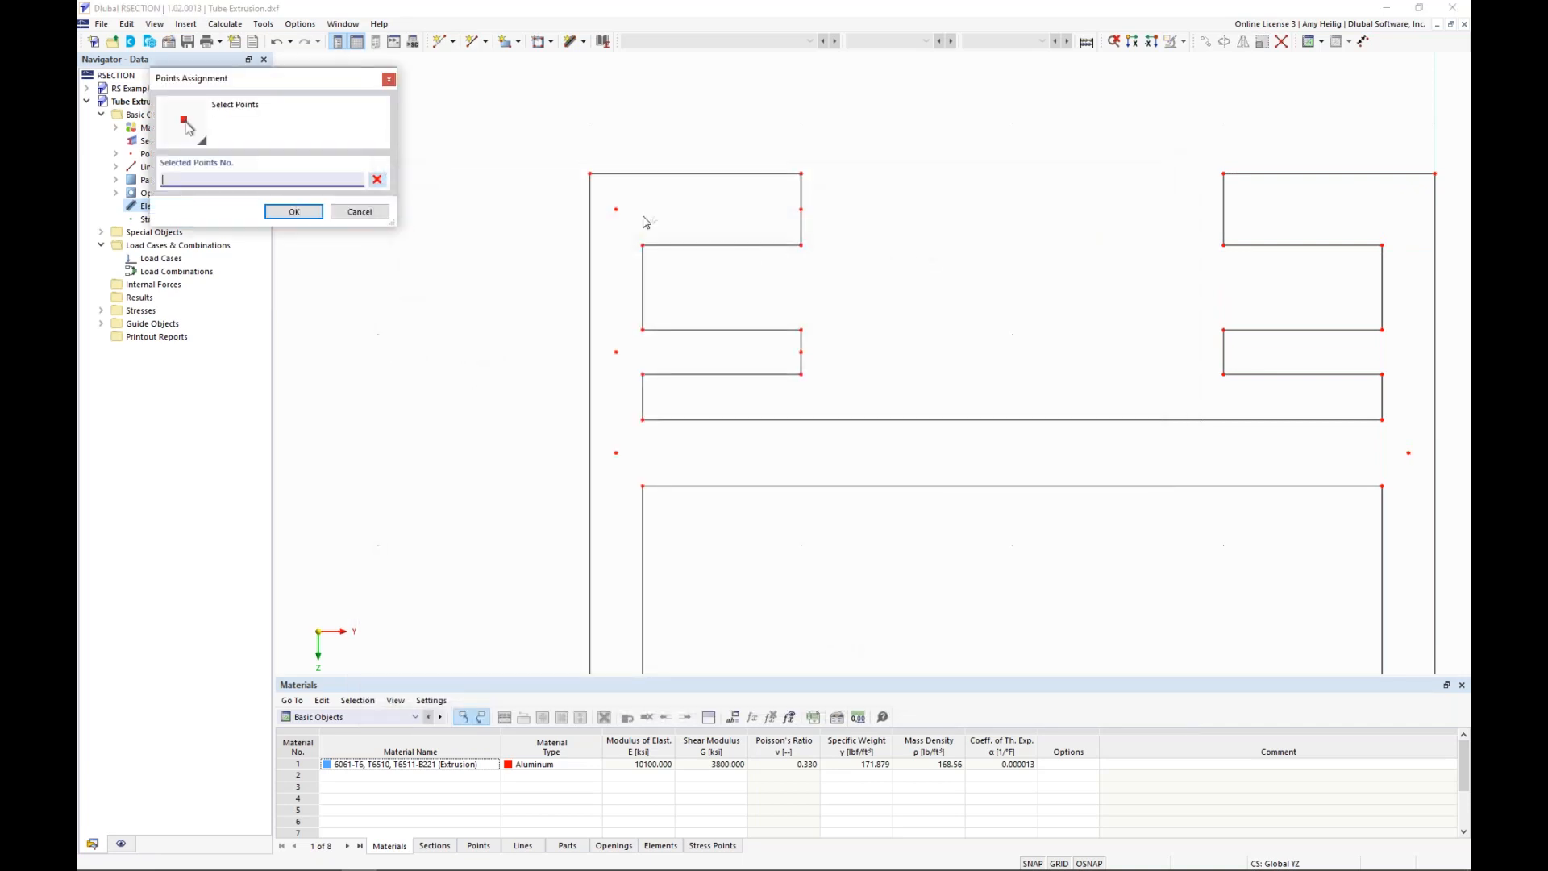
{"action": "left_click", "coordinate": [617, 211]}
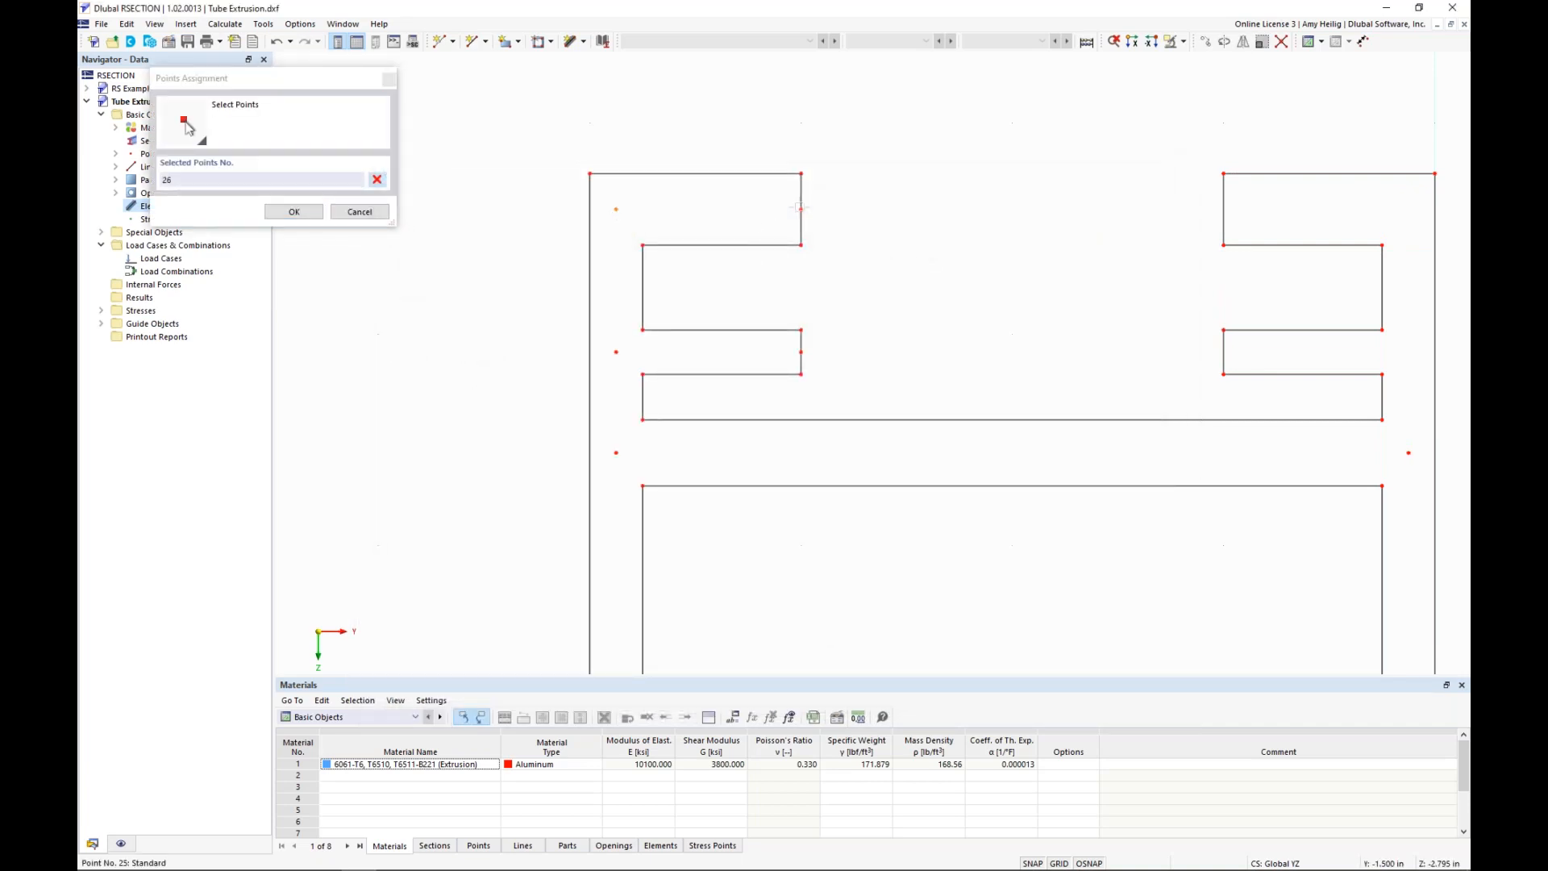
{"action": "left_click", "coordinate": [294, 212]}
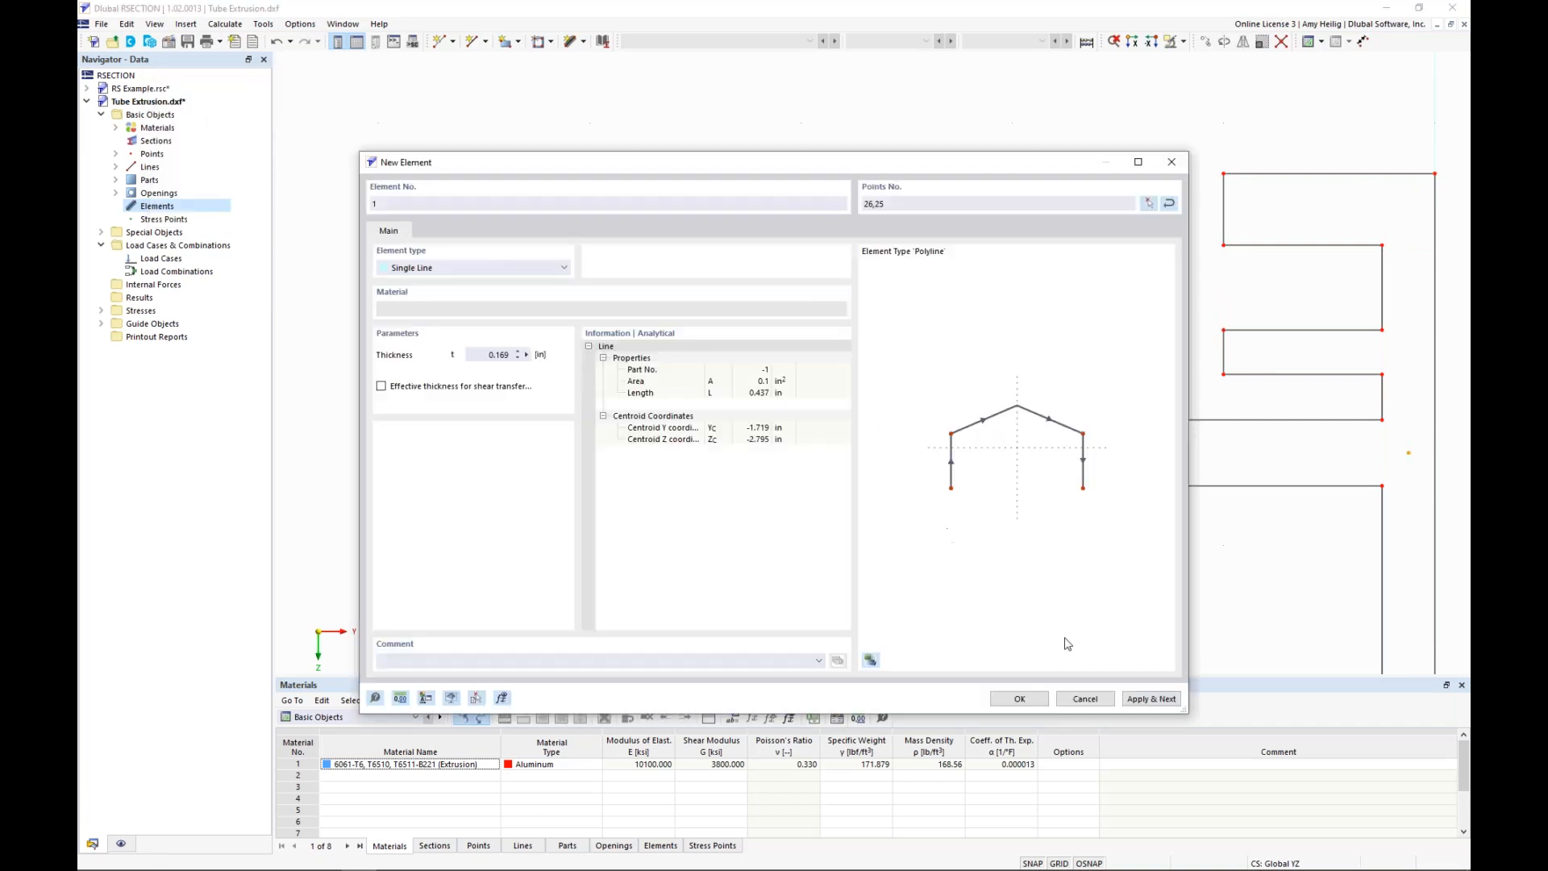
{"action": "left_click", "coordinate": [1137, 700]}
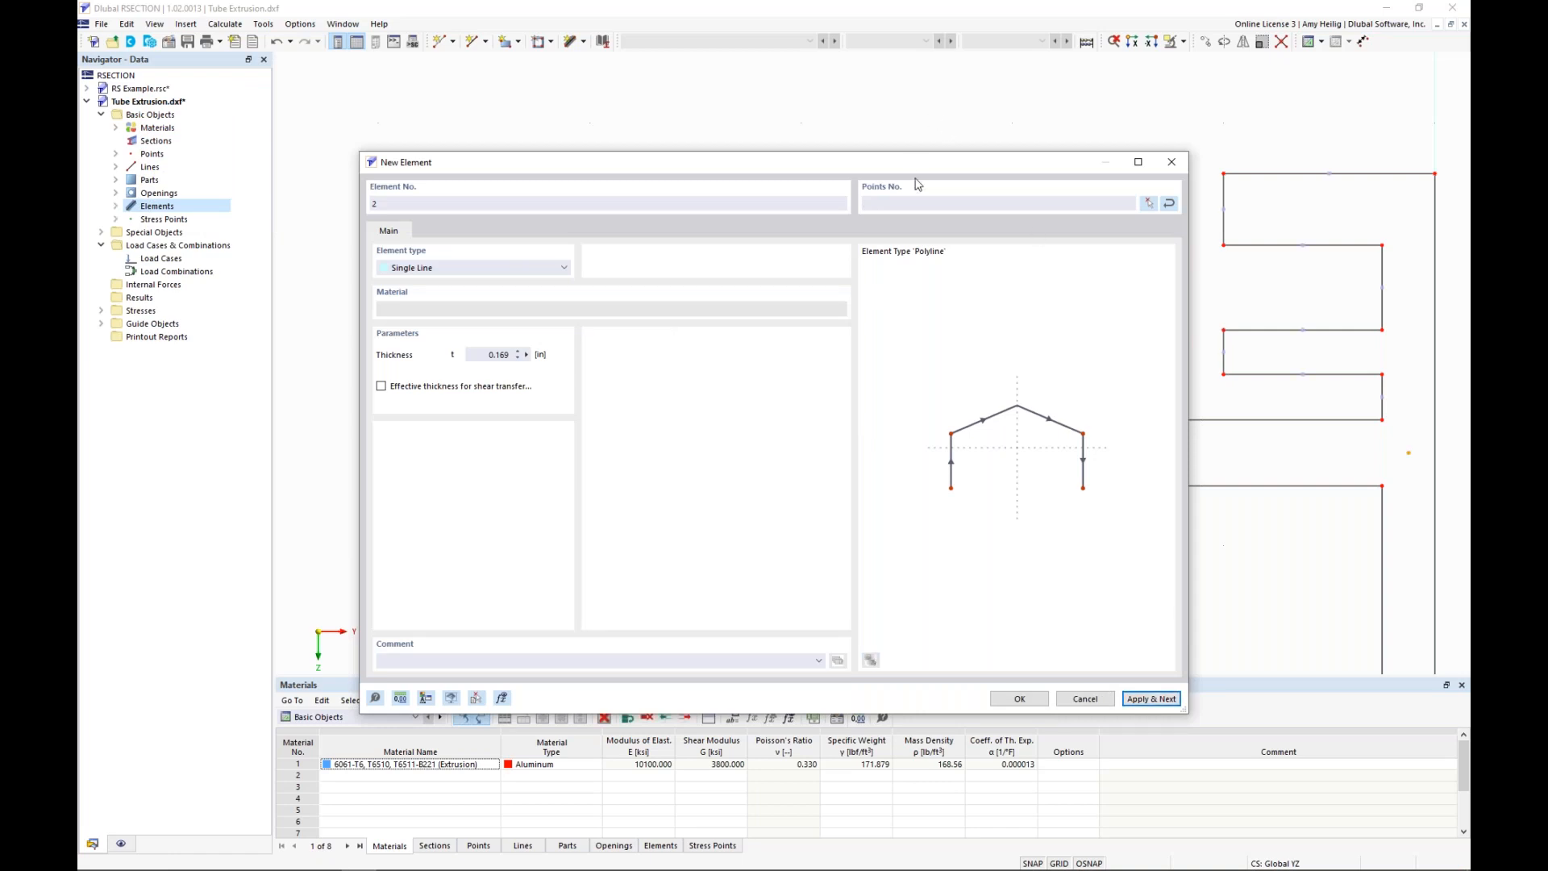
Set the next single-line element's thickness by measuring across the lower left flange's free end
{"action": "left_click_drag", "start_coordinate": [919, 159], "coordinate": [911, 414]}
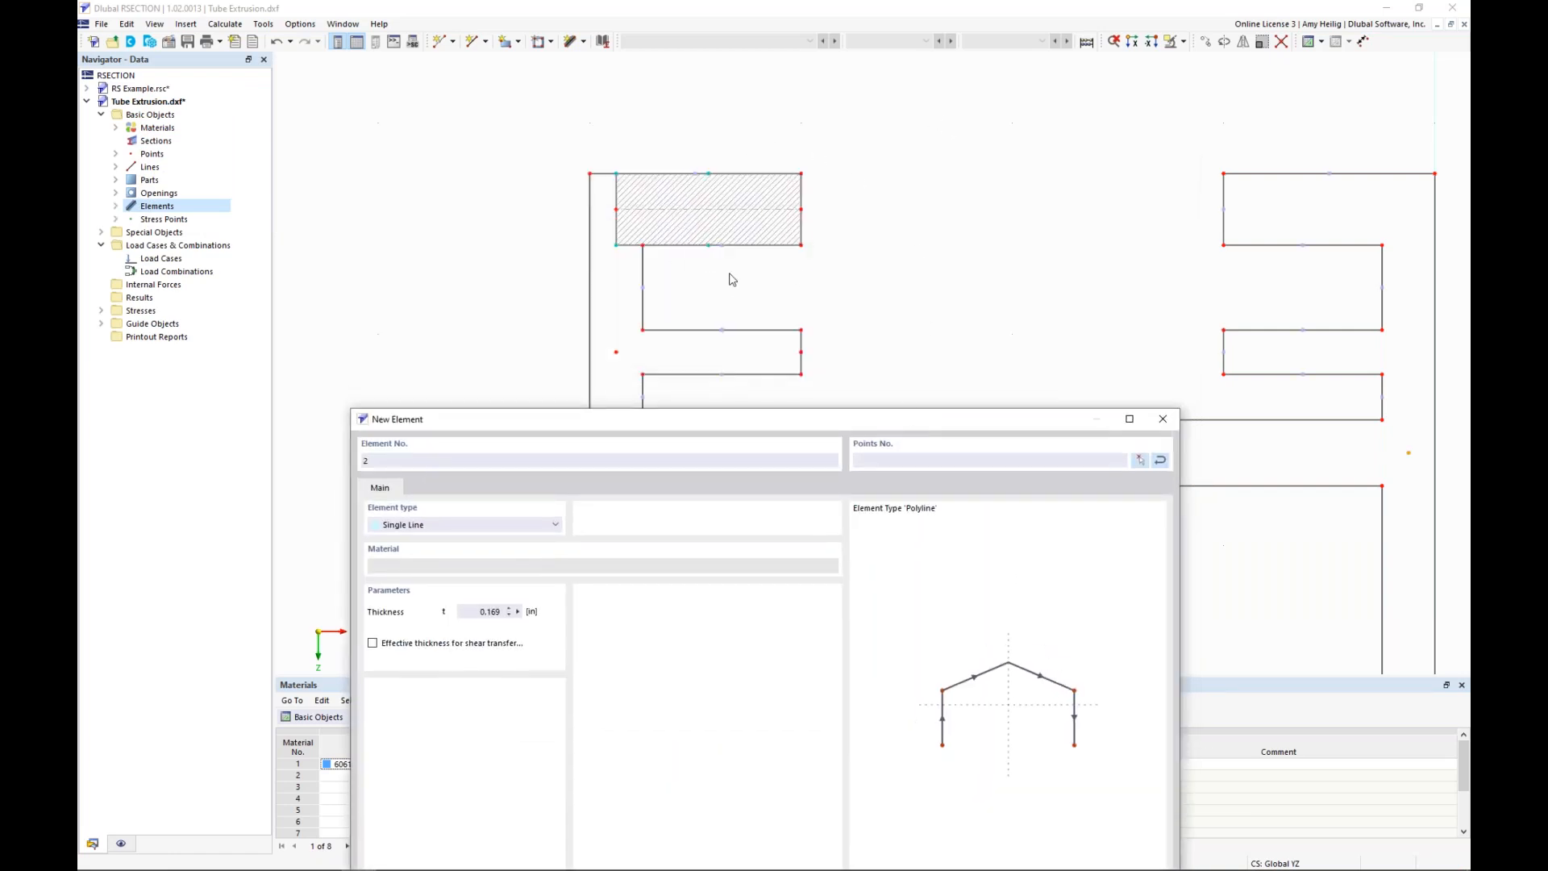
{"action": "left_click_drag", "start_coordinate": [761, 421], "coordinate": [798, 129]}
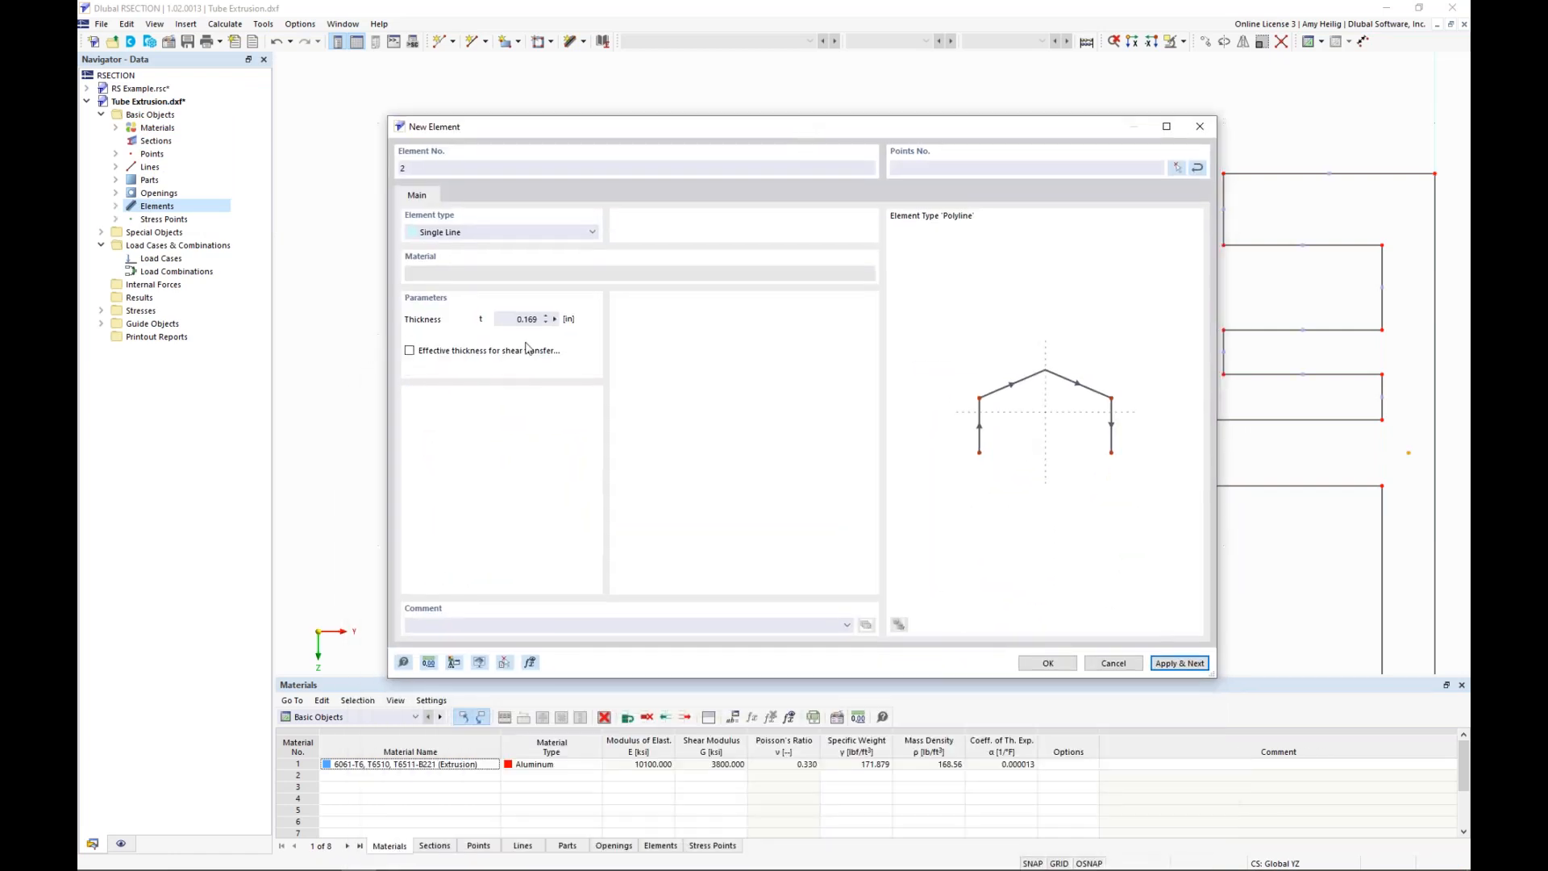
{"action": "left_click", "coordinate": [554, 320]}
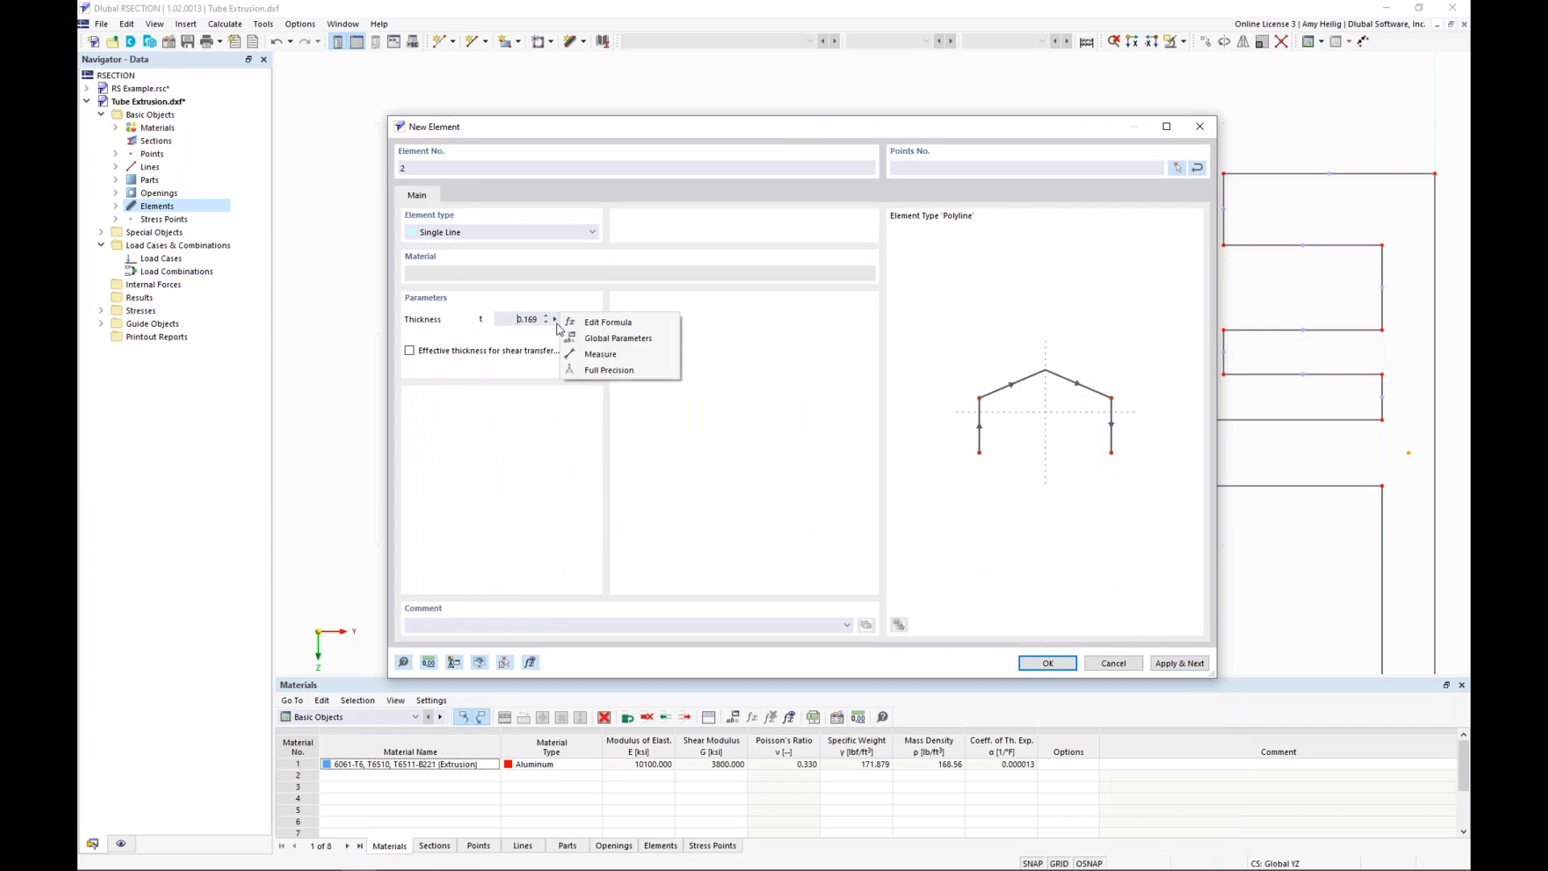
{"action": "left_click", "coordinate": [586, 360]}
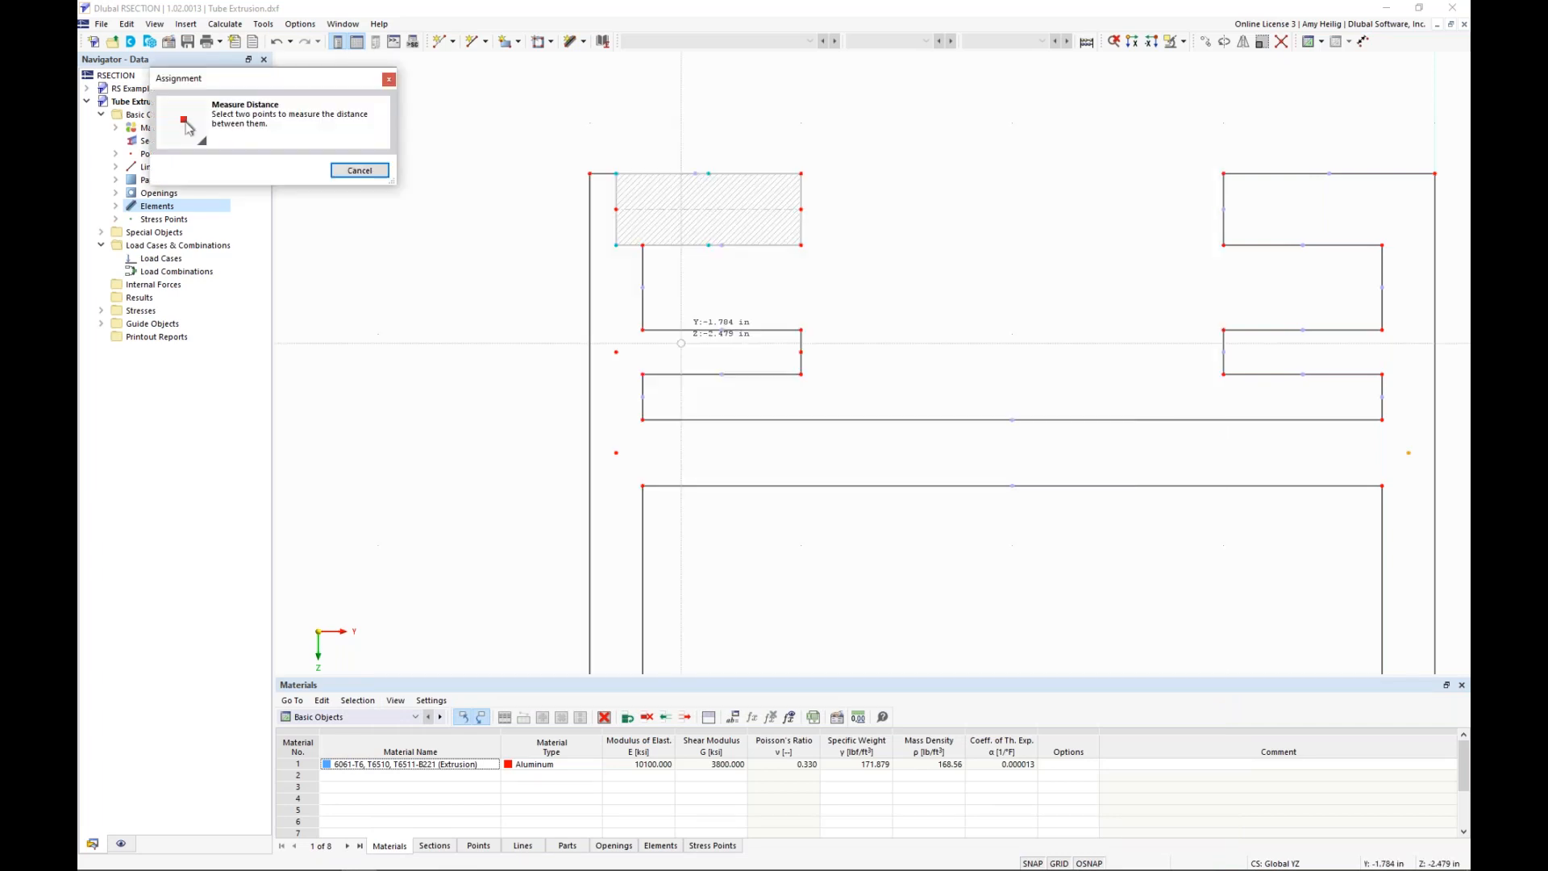
{"action": "left_click", "coordinate": [810, 345]}
Create the lower left flange element between its wall-end and free-end centerline points, and continue with another element
{"action": "left_click", "coordinate": [1149, 203]}
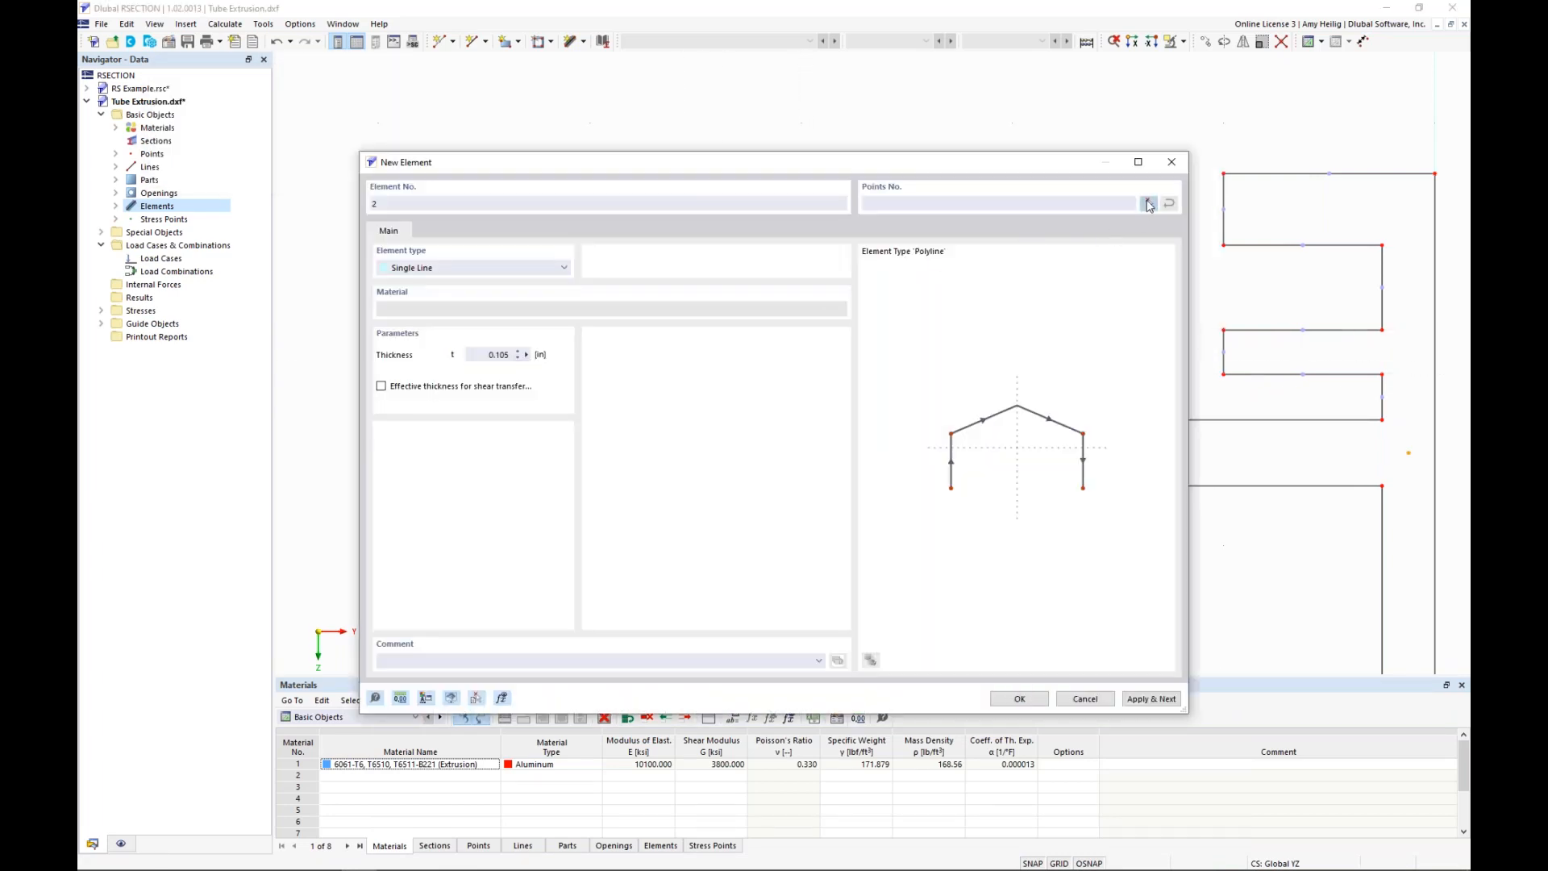
{"action": "left_click", "coordinate": [616, 352]}
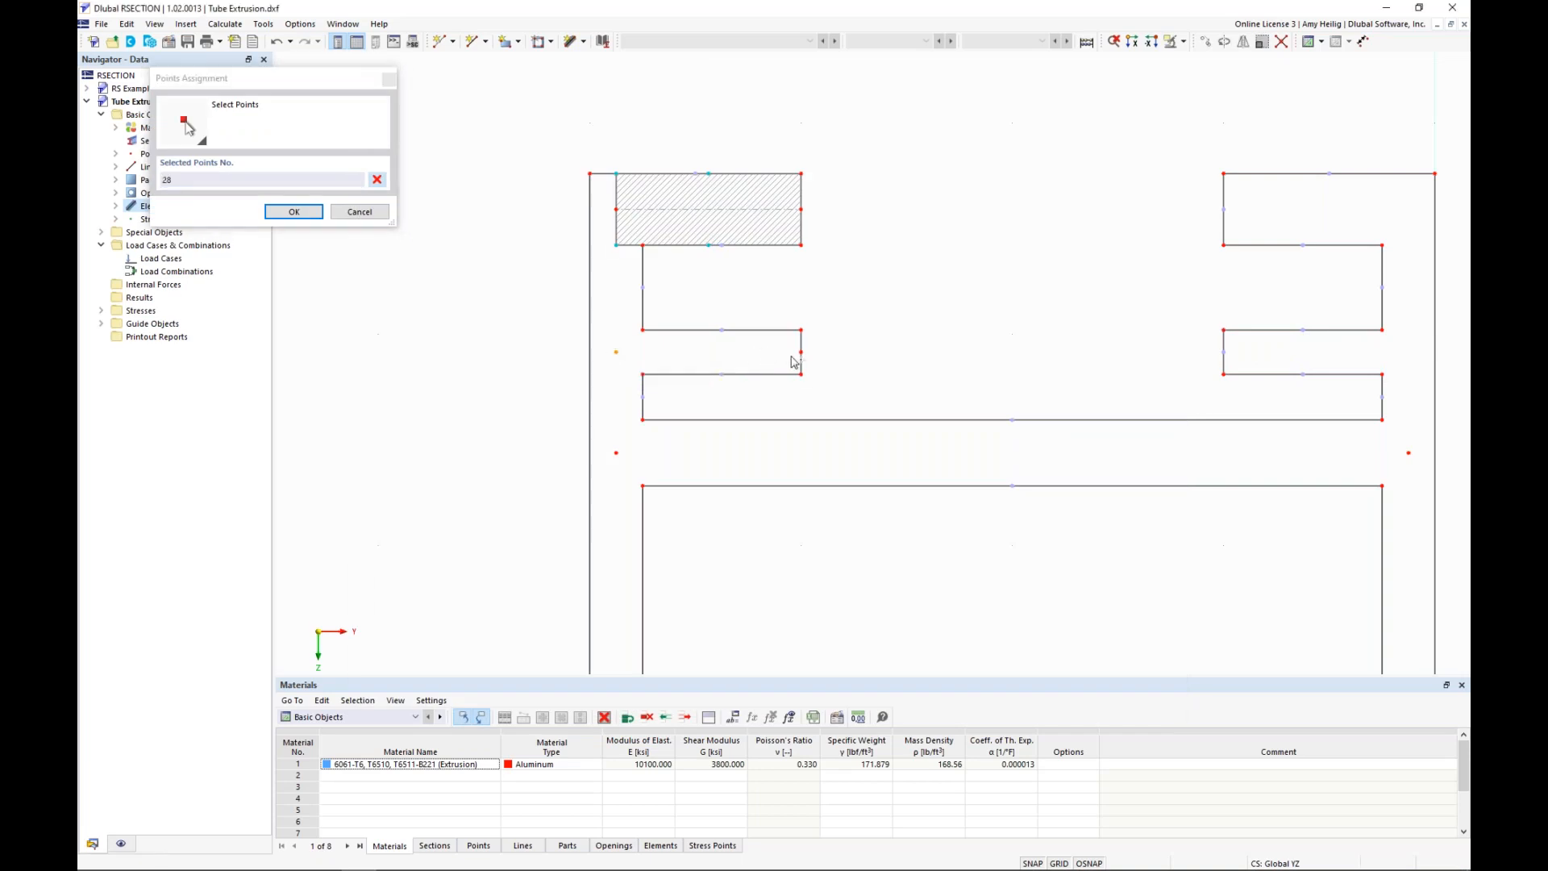
{"action": "left_click", "coordinate": [294, 211]}
{"action": "left_click", "coordinate": [1178, 698]}
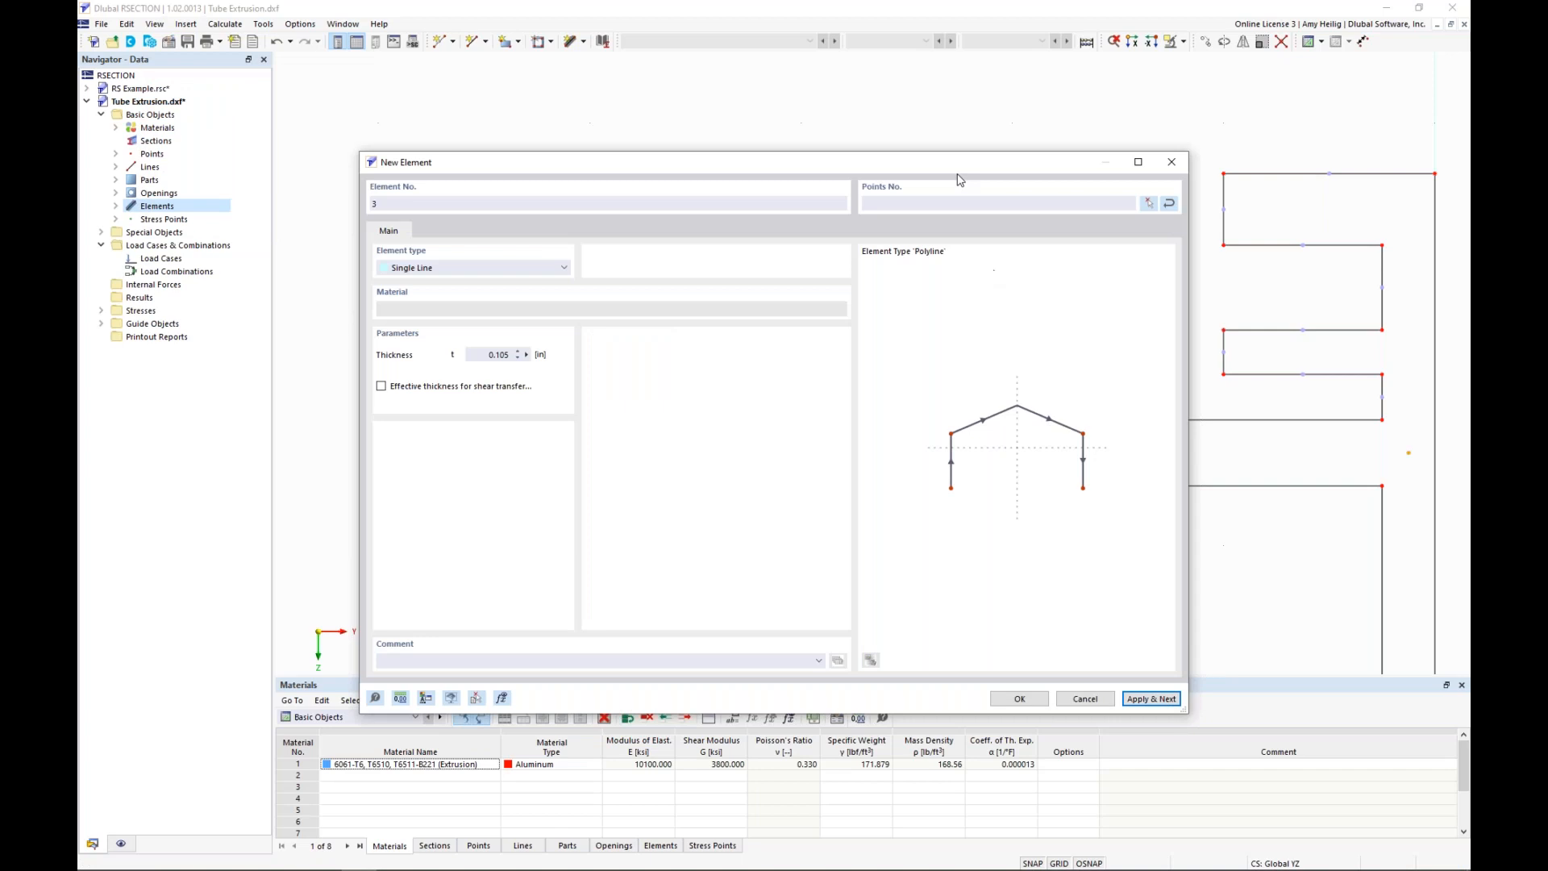
Set the next element's thickness by measuring between the midpoints of the horizontal web's lower and upper edges
{"action": "left_click_drag", "start_coordinate": [854, 476], "coordinate": [850, 147]}
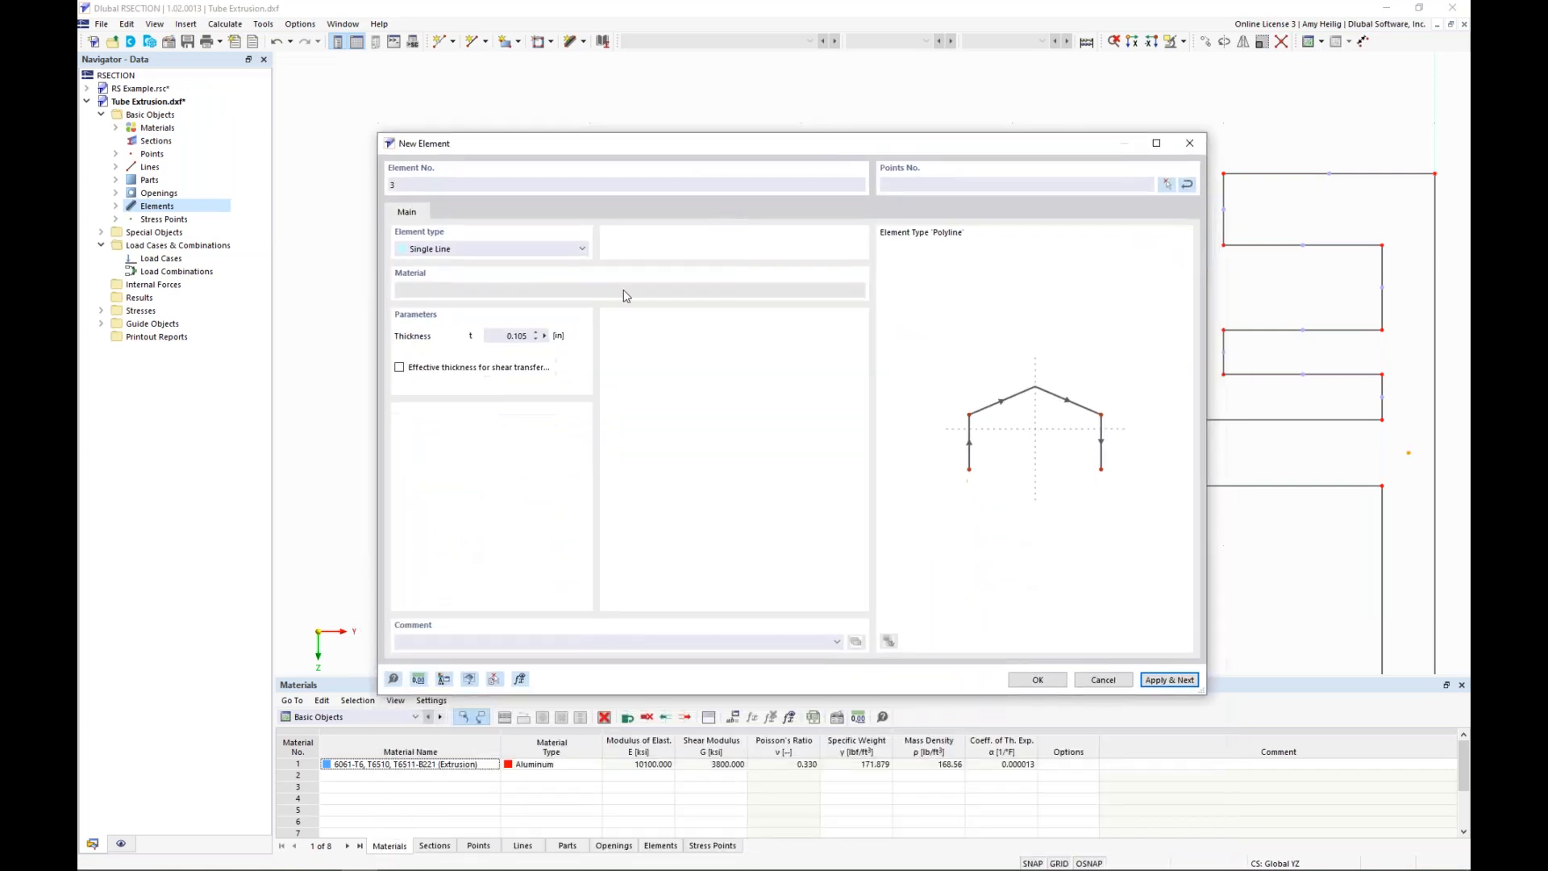
{"action": "left_click", "coordinate": [546, 336]}
{"action": "left_click", "coordinate": [569, 366]}
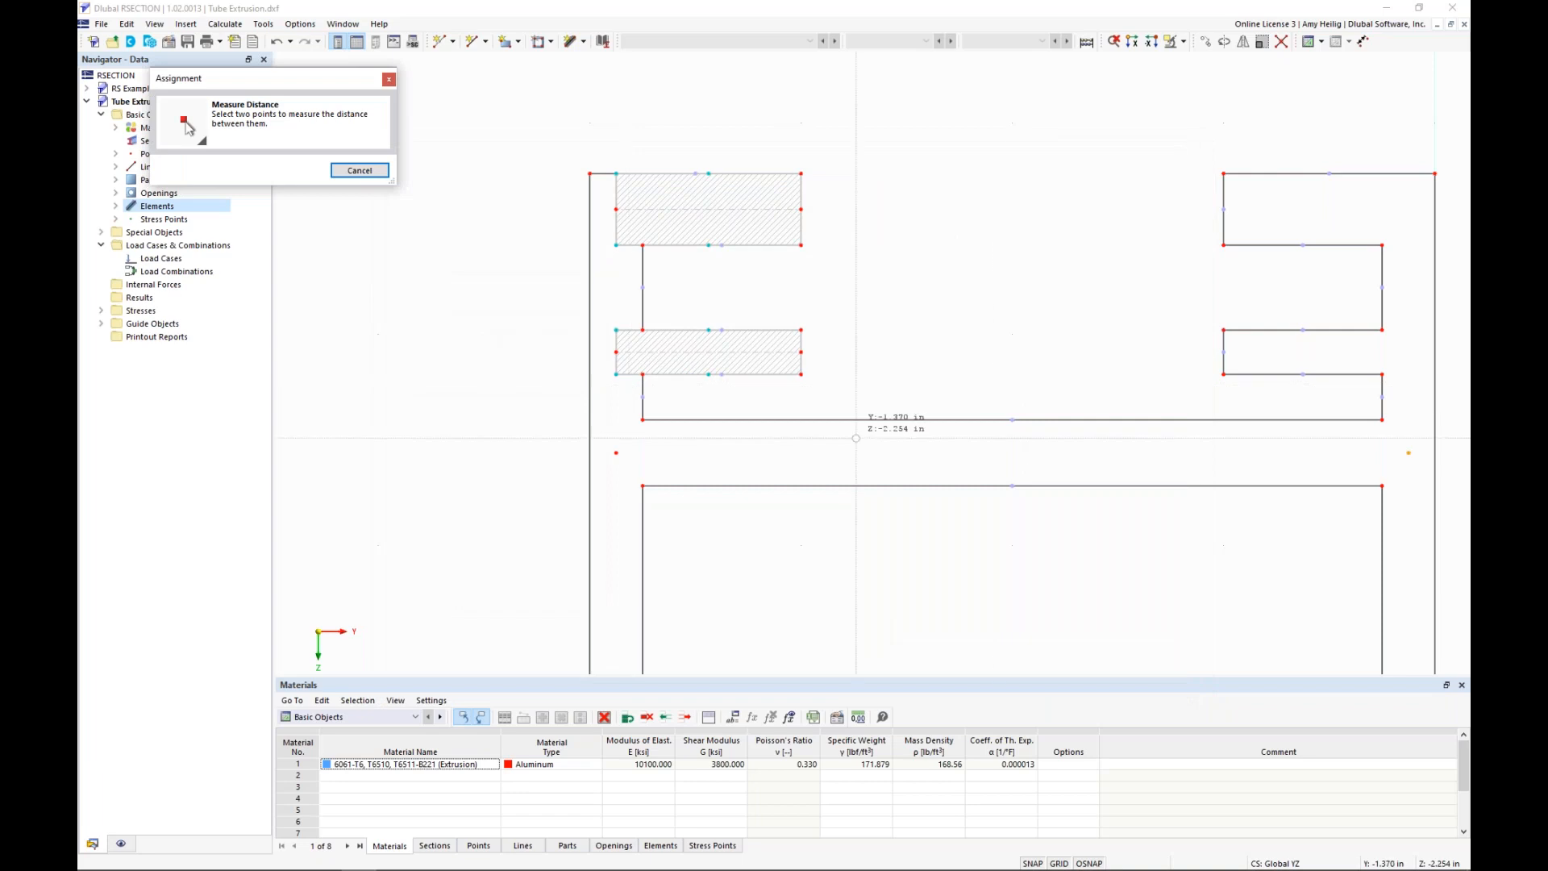
{"action": "left_click", "coordinate": [1012, 486]}
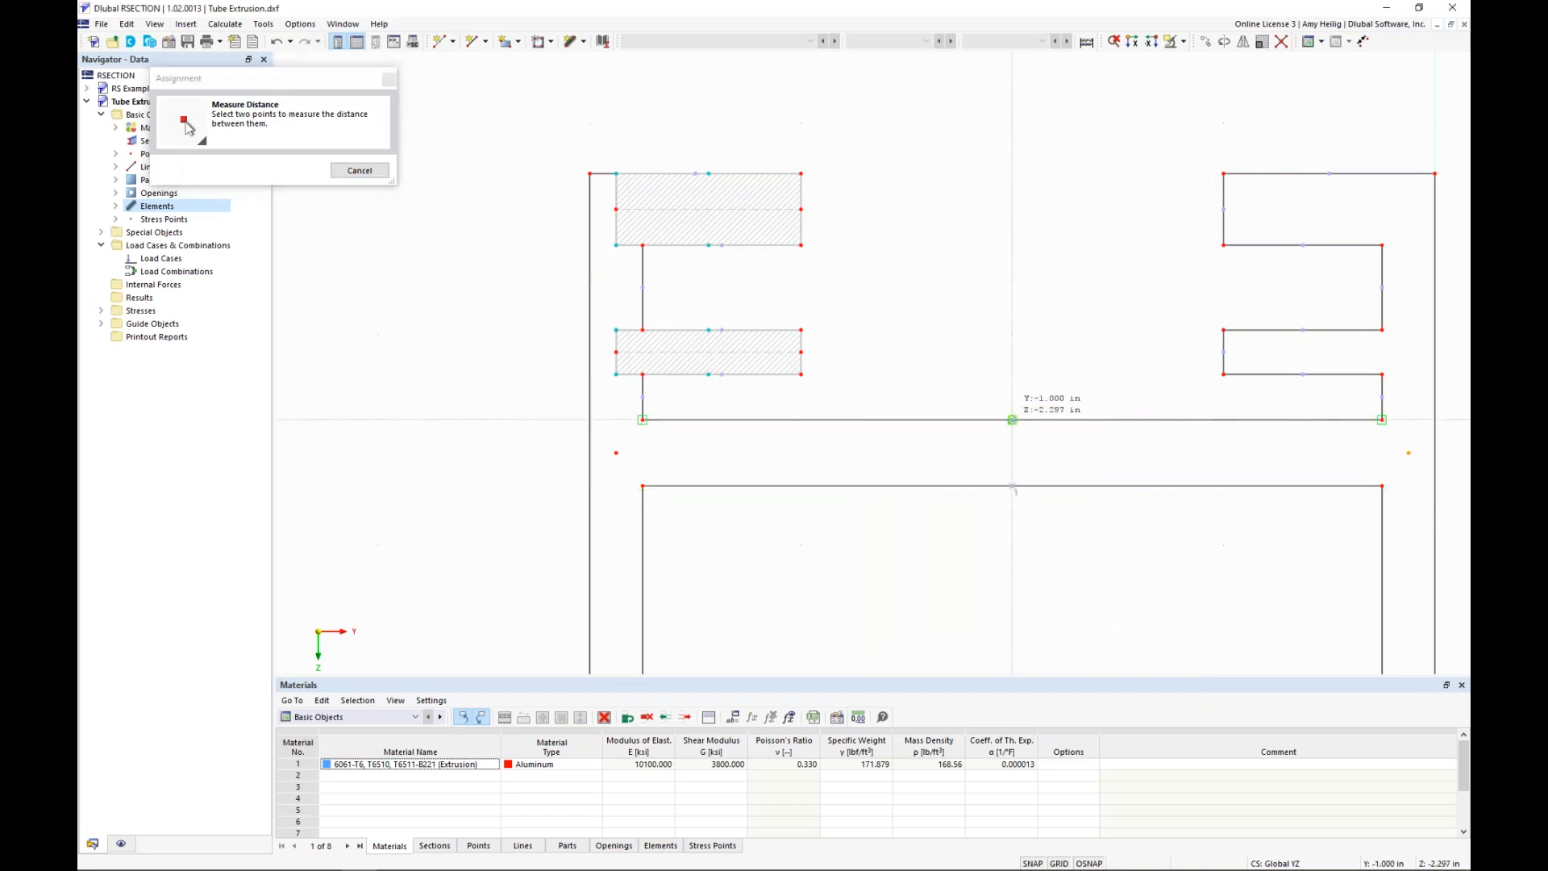
{"action": "left_click", "coordinate": [1013, 420]}
Create the horizontal web element between its left and right wall-centerline points, and continue with another element
{"action": "left_click", "coordinate": [1148, 204]}
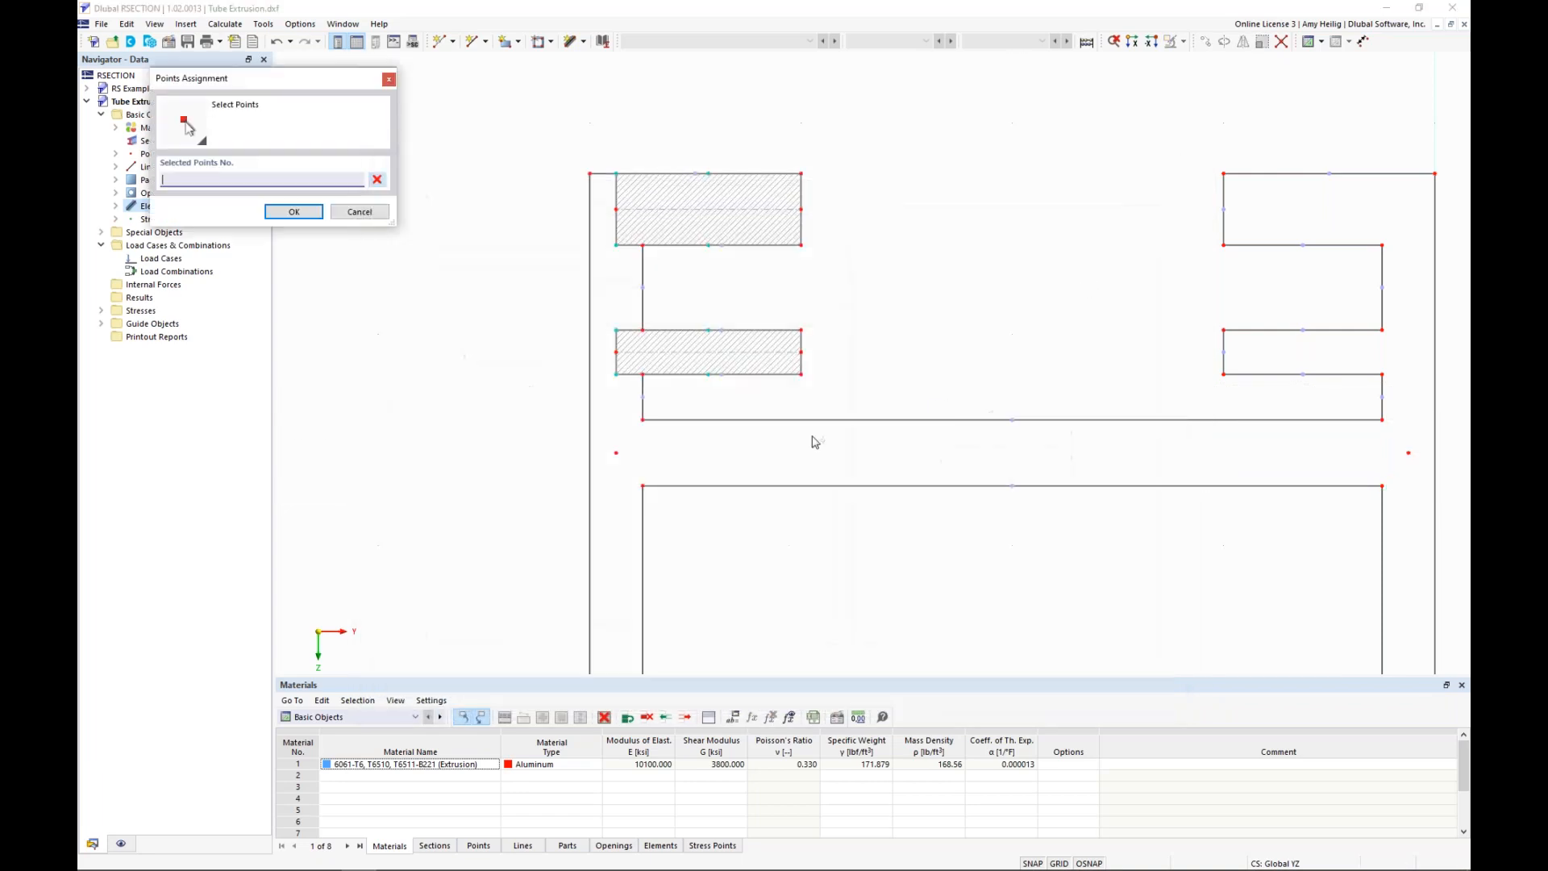
{"action": "left_click", "coordinate": [616, 453]}
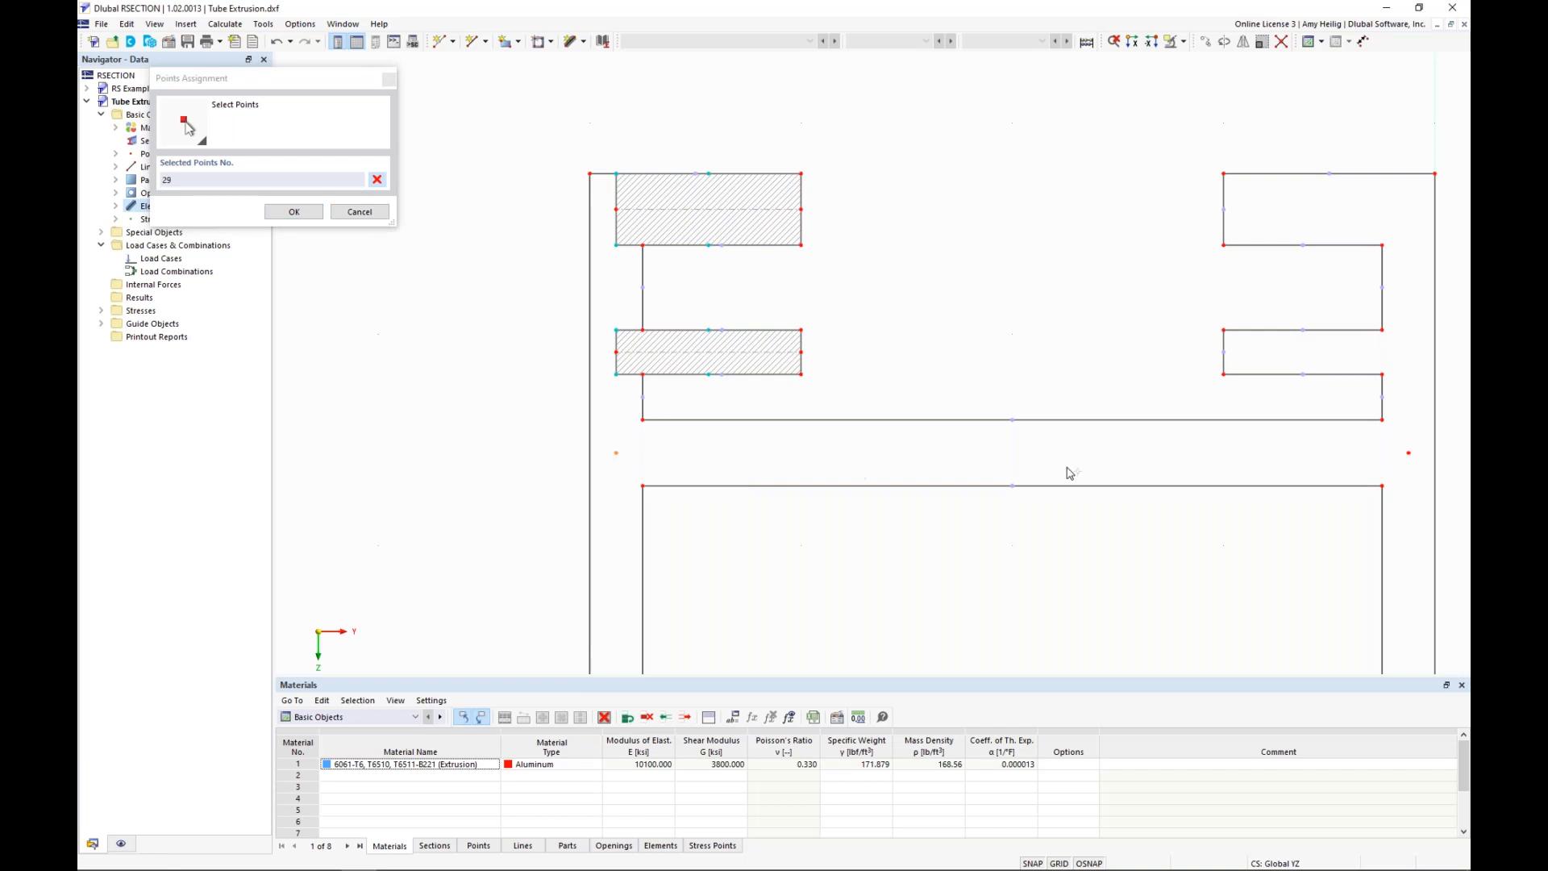
{"action": "left_click", "coordinate": [1409, 455]}
{"action": "left_click", "coordinate": [292, 212]}
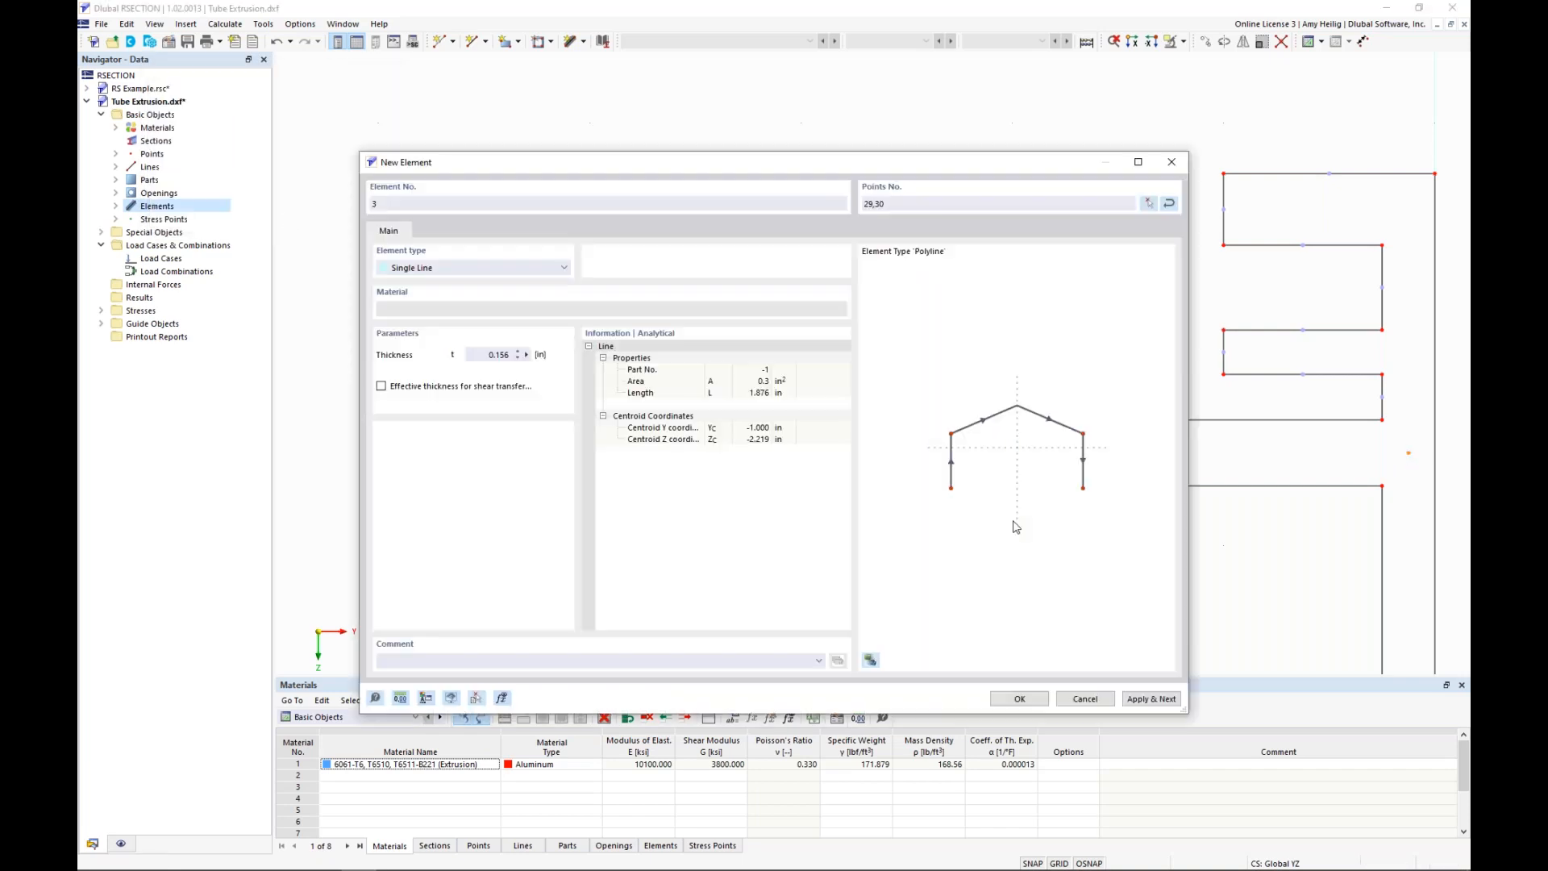
{"action": "left_click", "coordinate": [1152, 698]}
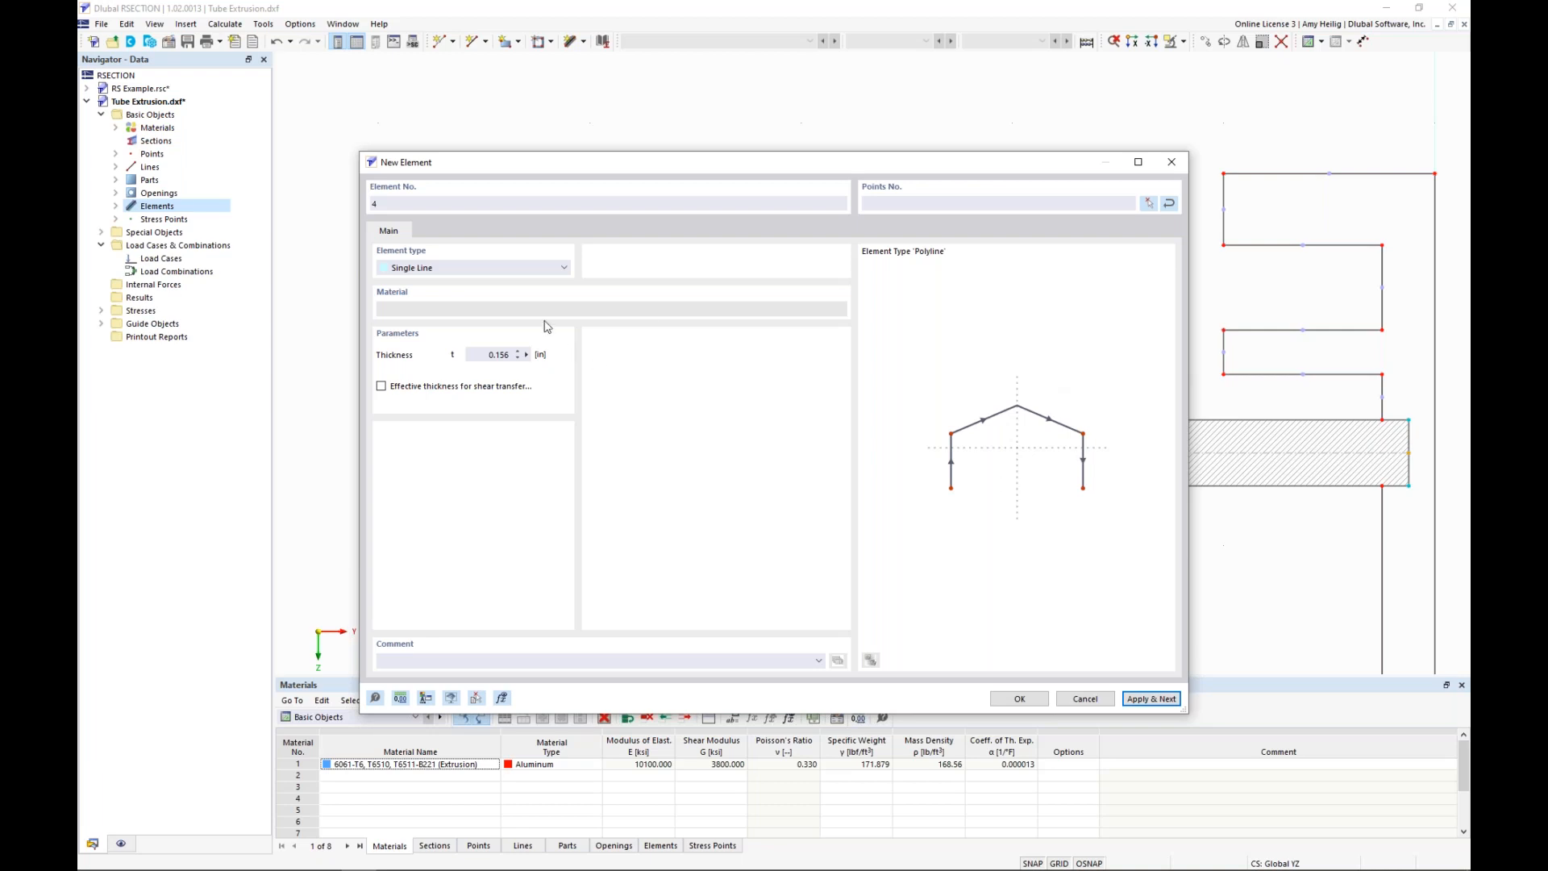
Set the next element's thickness by measuring between the midpoints of the bottom wall's outer and inner edges
{"action": "left_click", "coordinate": [526, 355]}
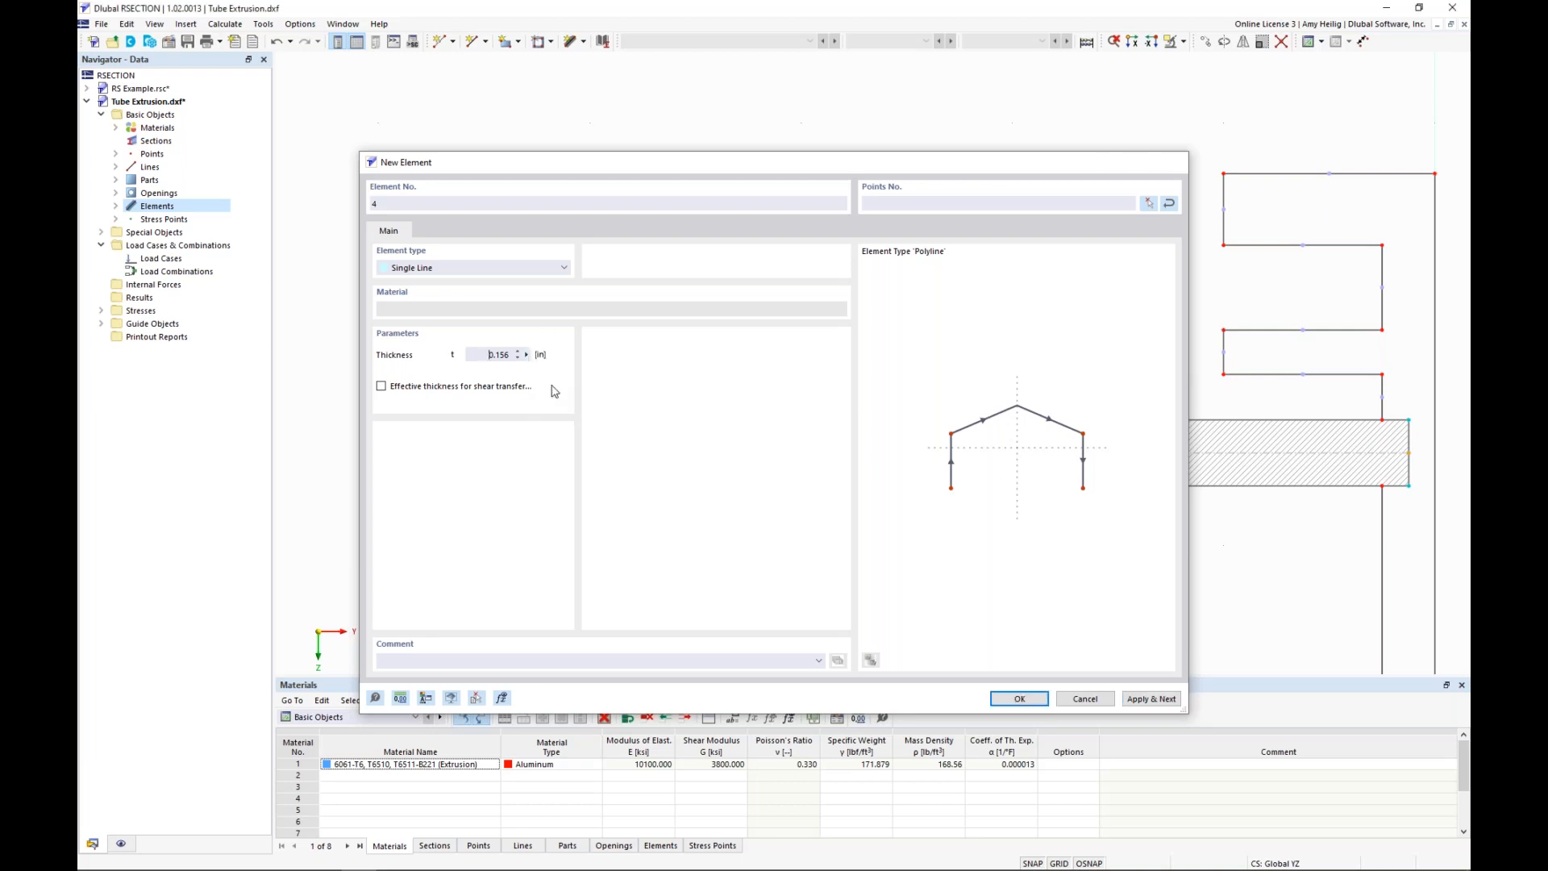
{"action": "left_click", "coordinate": [572, 391]}
{"action": "middle_click_drag", "start_coordinate": [949, 550], "coordinate": [969, 298]}
{"action": "scroll", "coordinate": [862, 57], "scroll_direction": "down", "scroll_amount": 1}
{"action": "left_click", "coordinate": [890, 496]}
{"action": "left_click", "coordinate": [890, 414]}
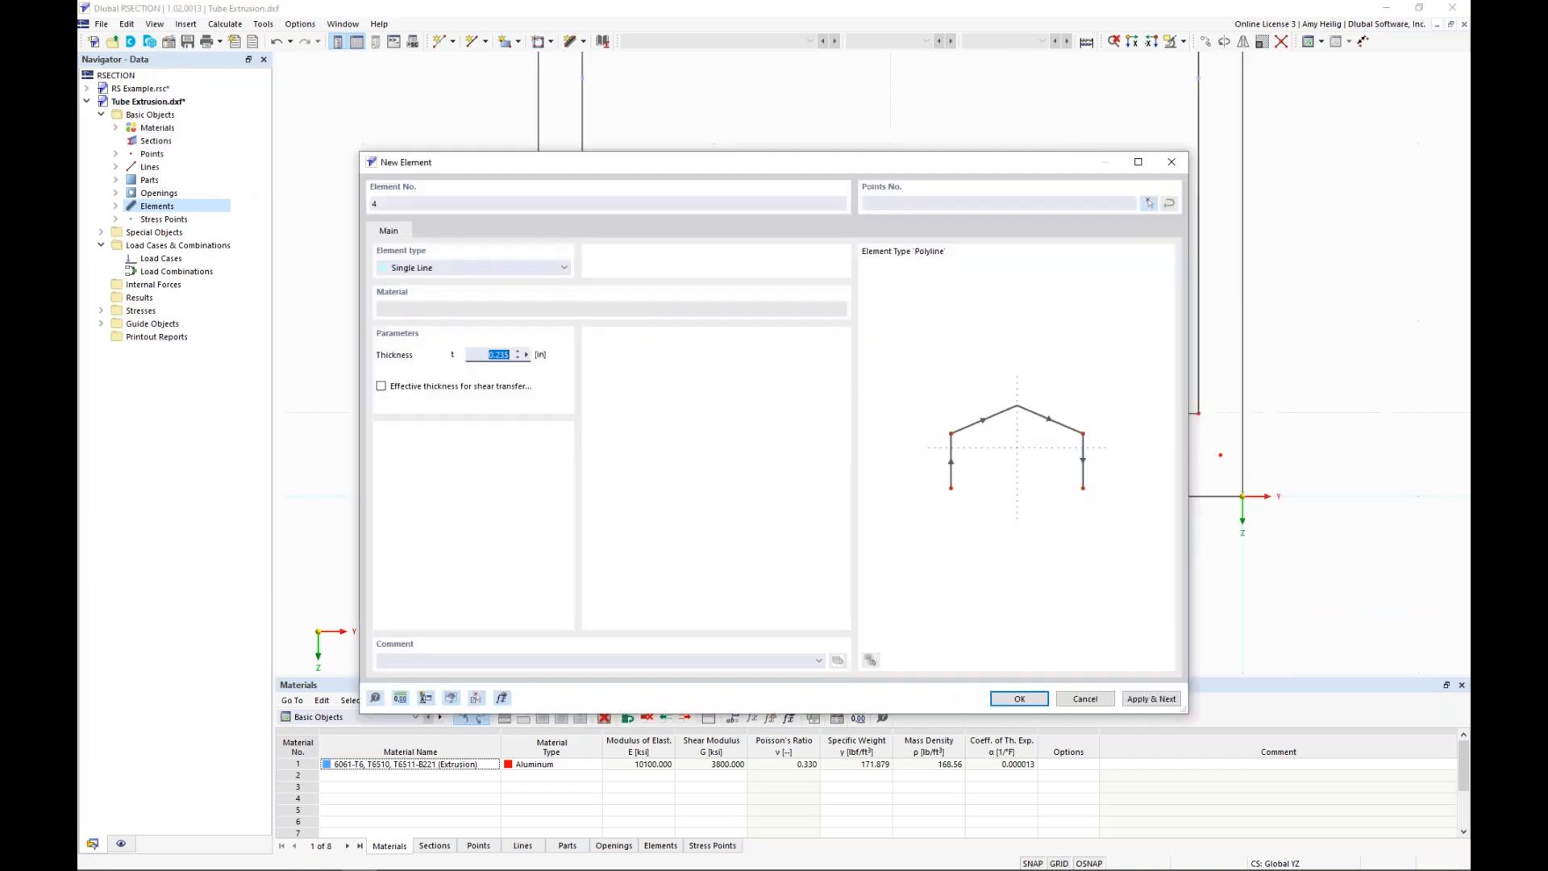
Create the bottom wall element between the two bottom corner centerline points, and continue with another element
{"action": "left_click", "coordinate": [1149, 203]}
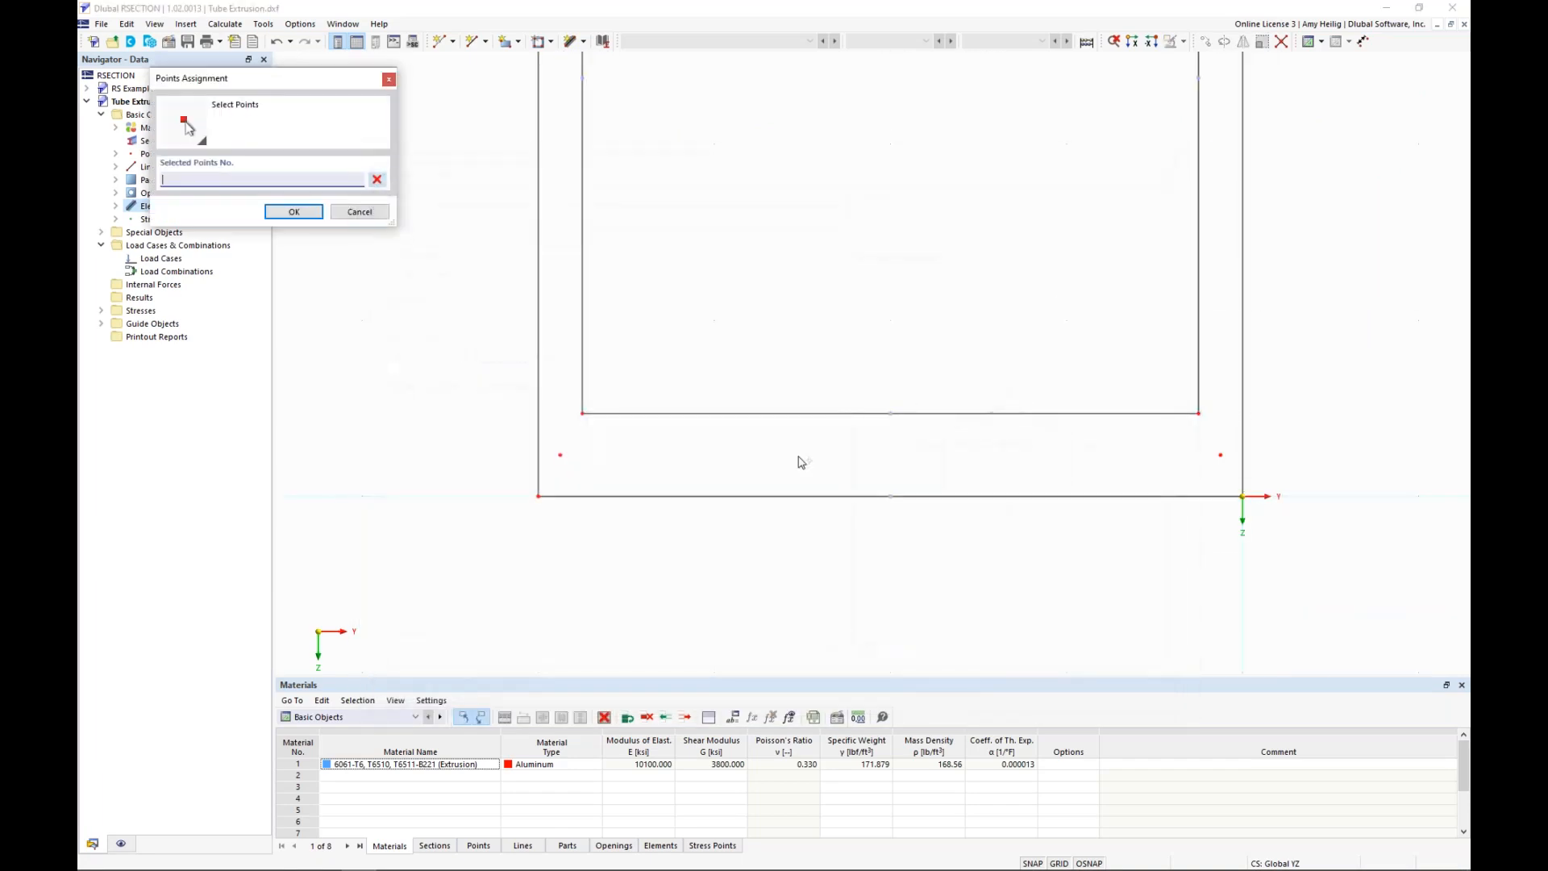
{"action": "left_click", "coordinate": [561, 455]}
{"action": "left_click", "coordinate": [1221, 454]}
{"action": "left_click", "coordinate": [294, 212]}
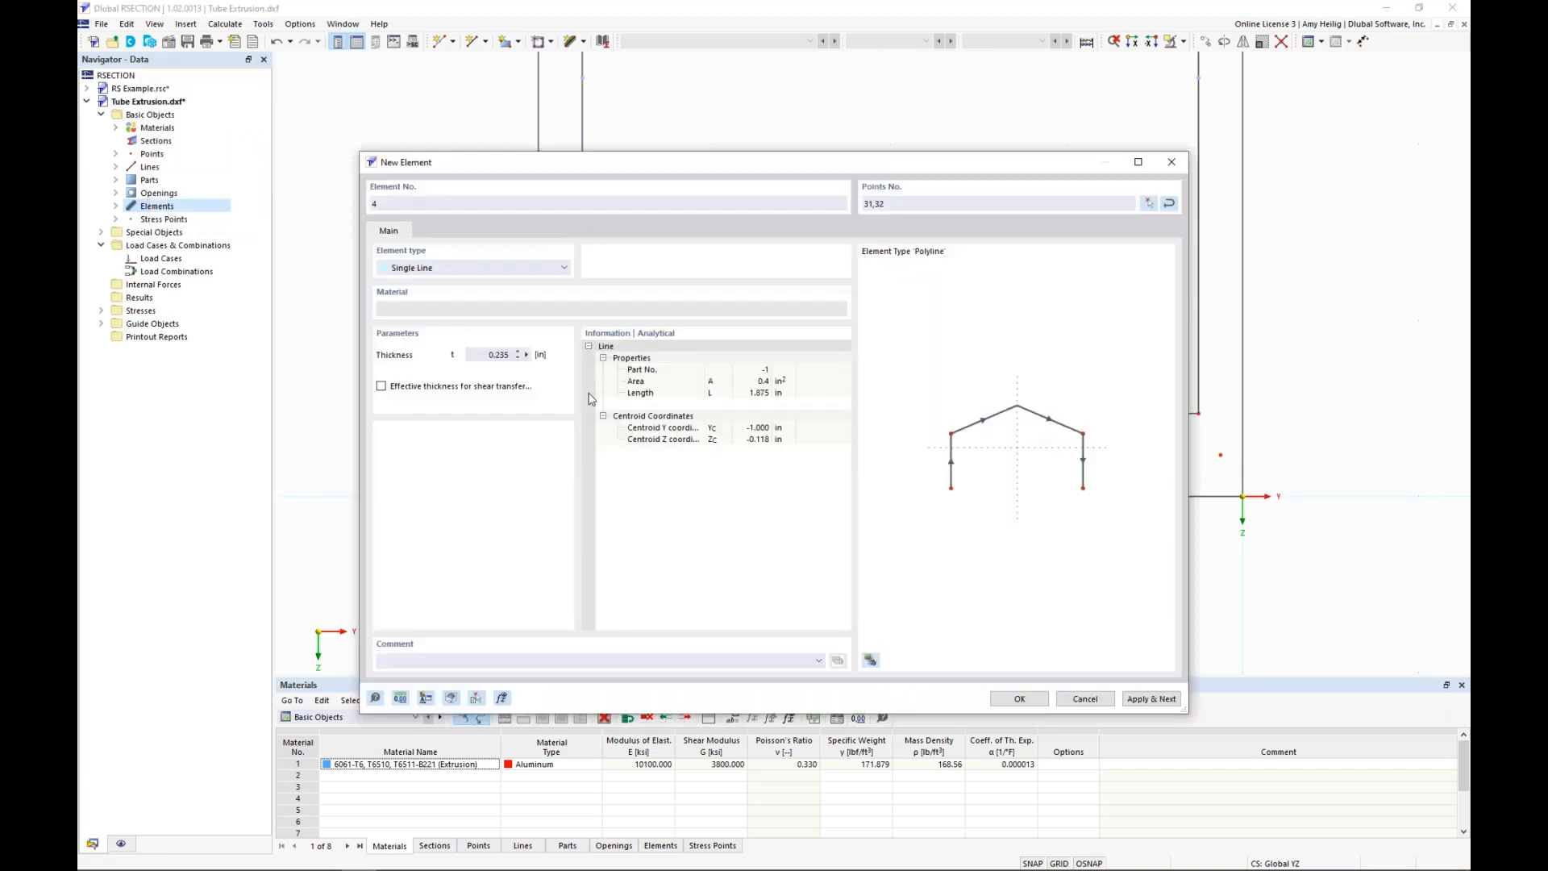
{"action": "left_click", "coordinate": [1146, 701]}
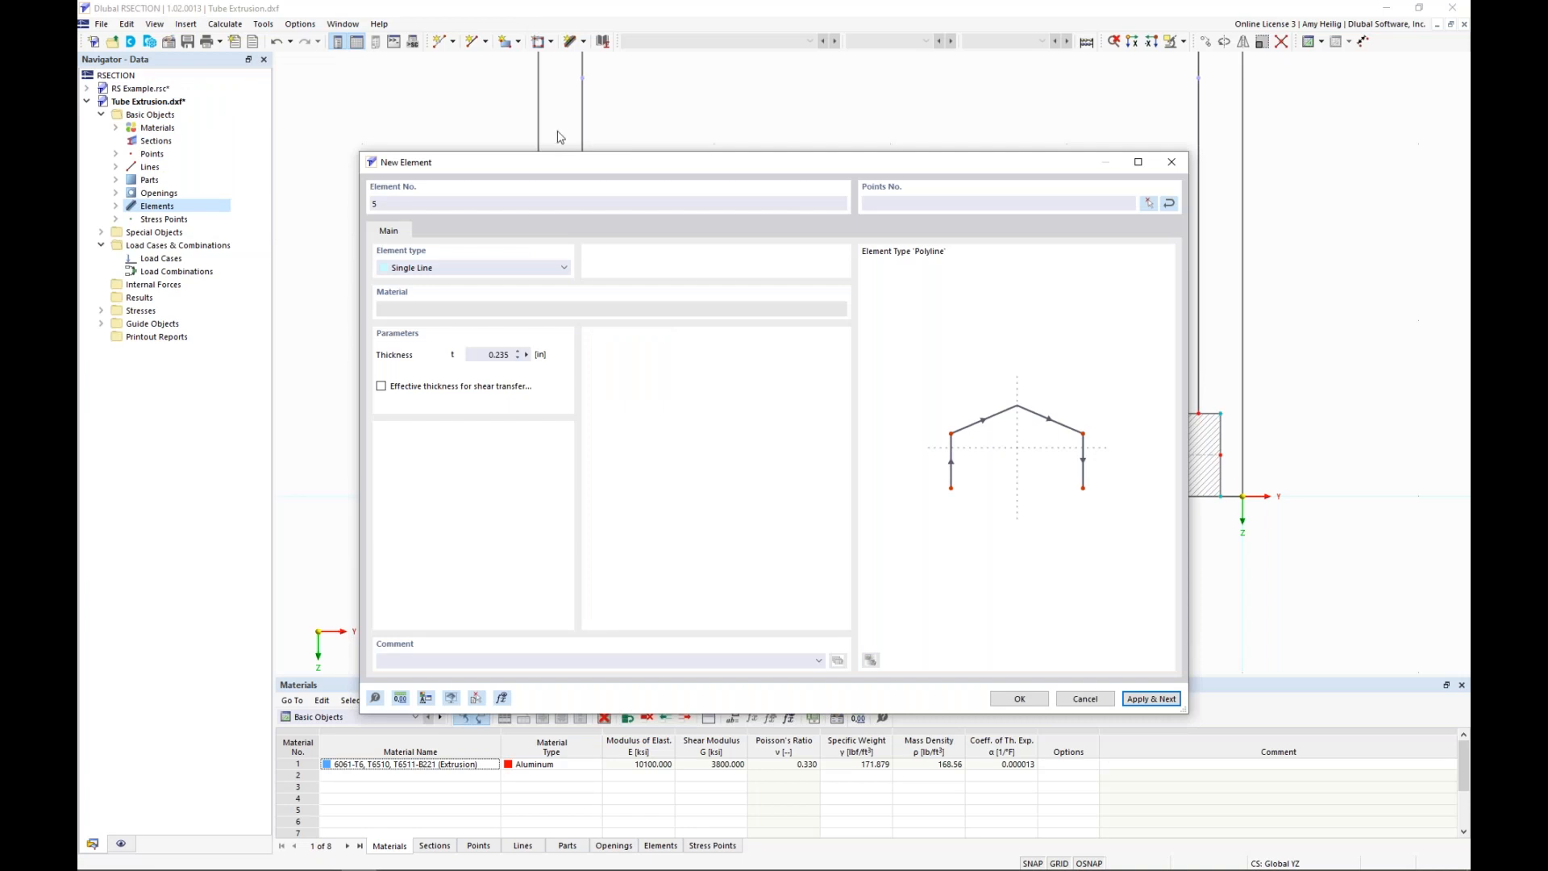
Create the left wall element with a thickness of 0.125 in from the bottom left corner point to the upper left flange's wall-end point
{"action": "left_click", "coordinate": [475, 356]}
{"action": "type", "text": "0."}
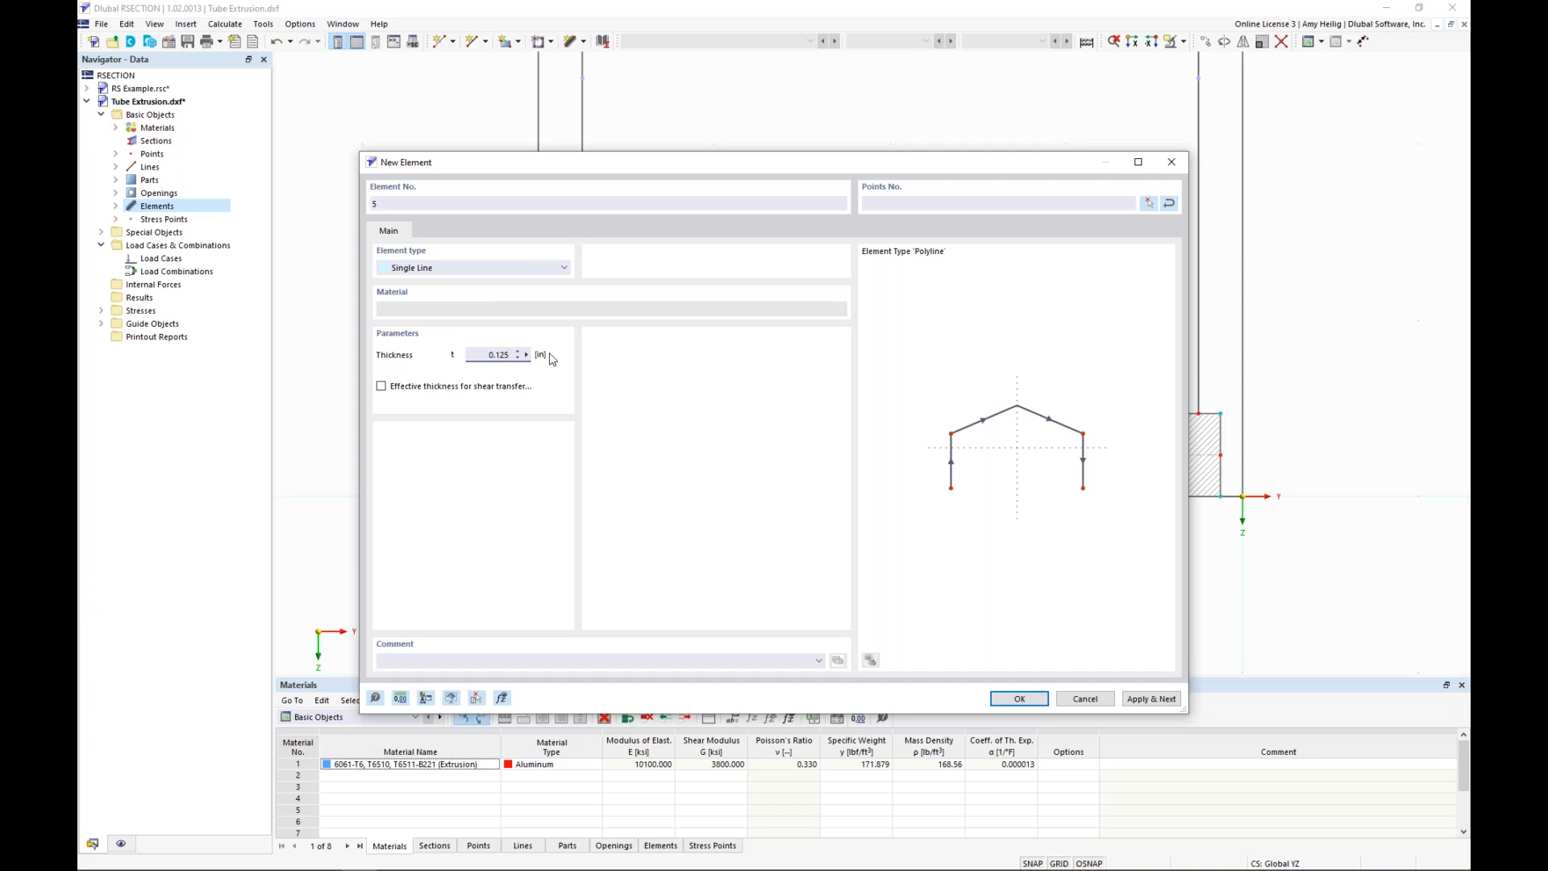
{"action": "left_click", "coordinate": [1150, 205]}
{"action": "left_click", "coordinate": [564, 455]}
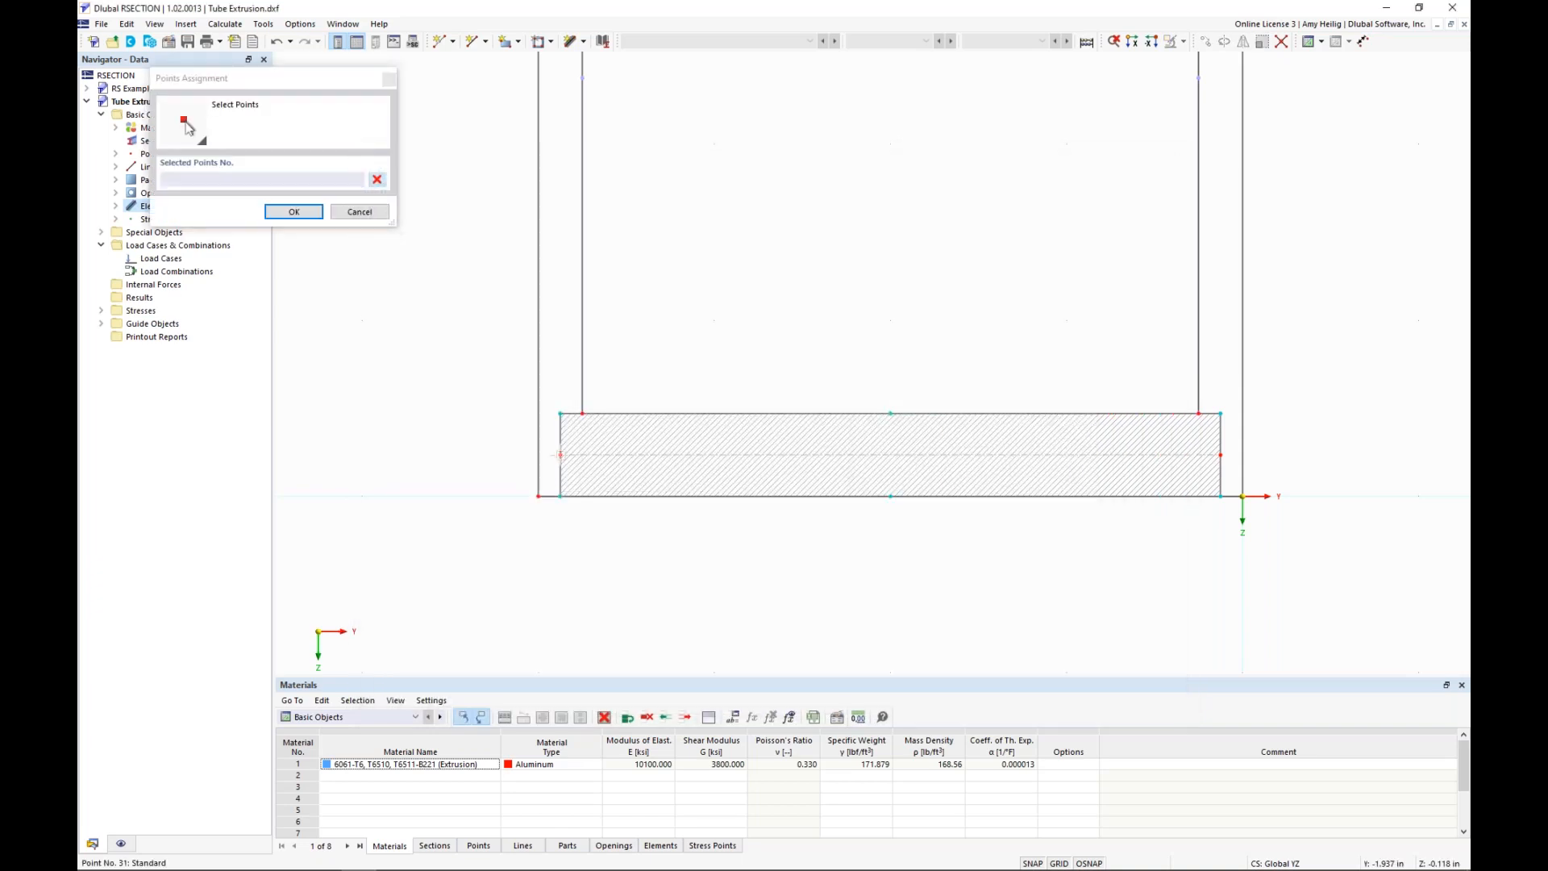
{"action": "scroll", "coordinate": [608, 435], "scroll_direction": "down", "scroll_amount": 1}
{"action": "scroll", "coordinate": [607, 435], "scroll_direction": "down", "scroll_amount": 3}
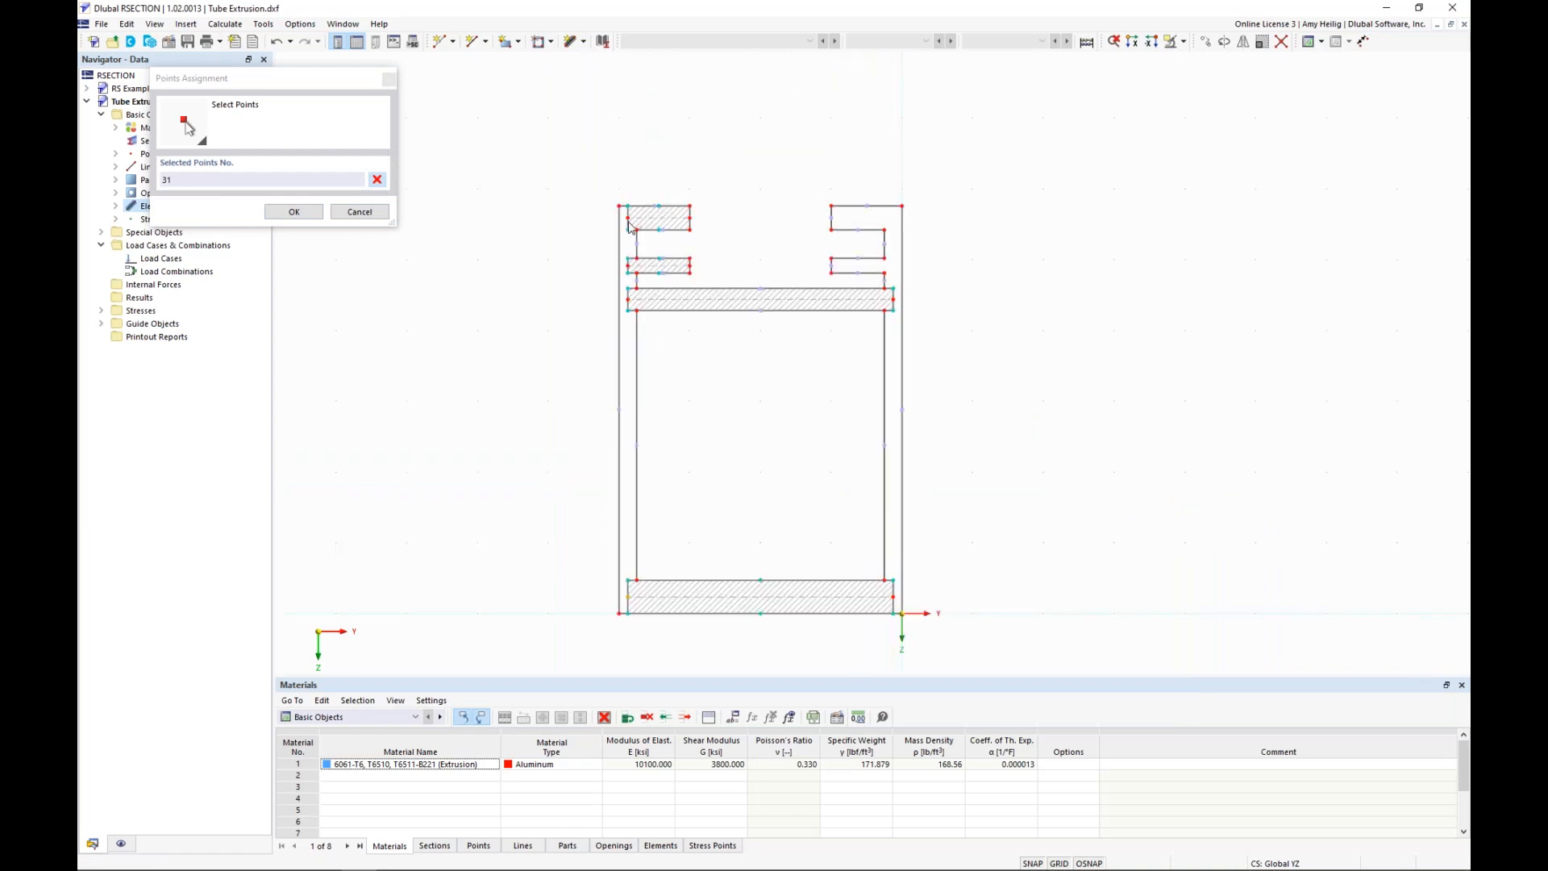
{"action": "left_click", "coordinate": [628, 217]}
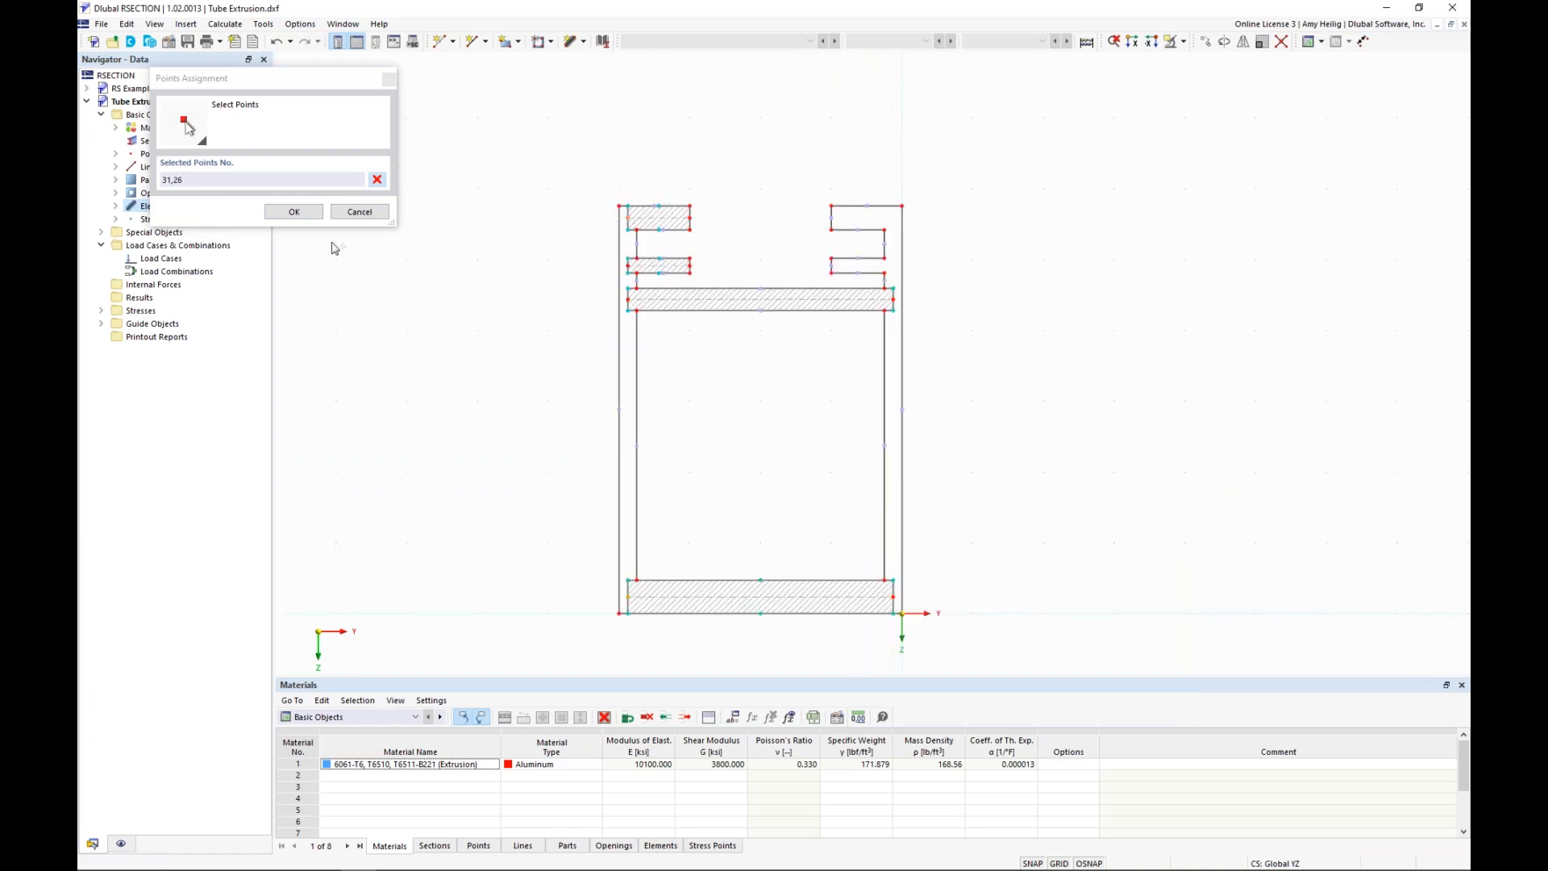
{"action": "left_click", "coordinate": [293, 215]}
{"action": "left_click", "coordinate": [1008, 695]}
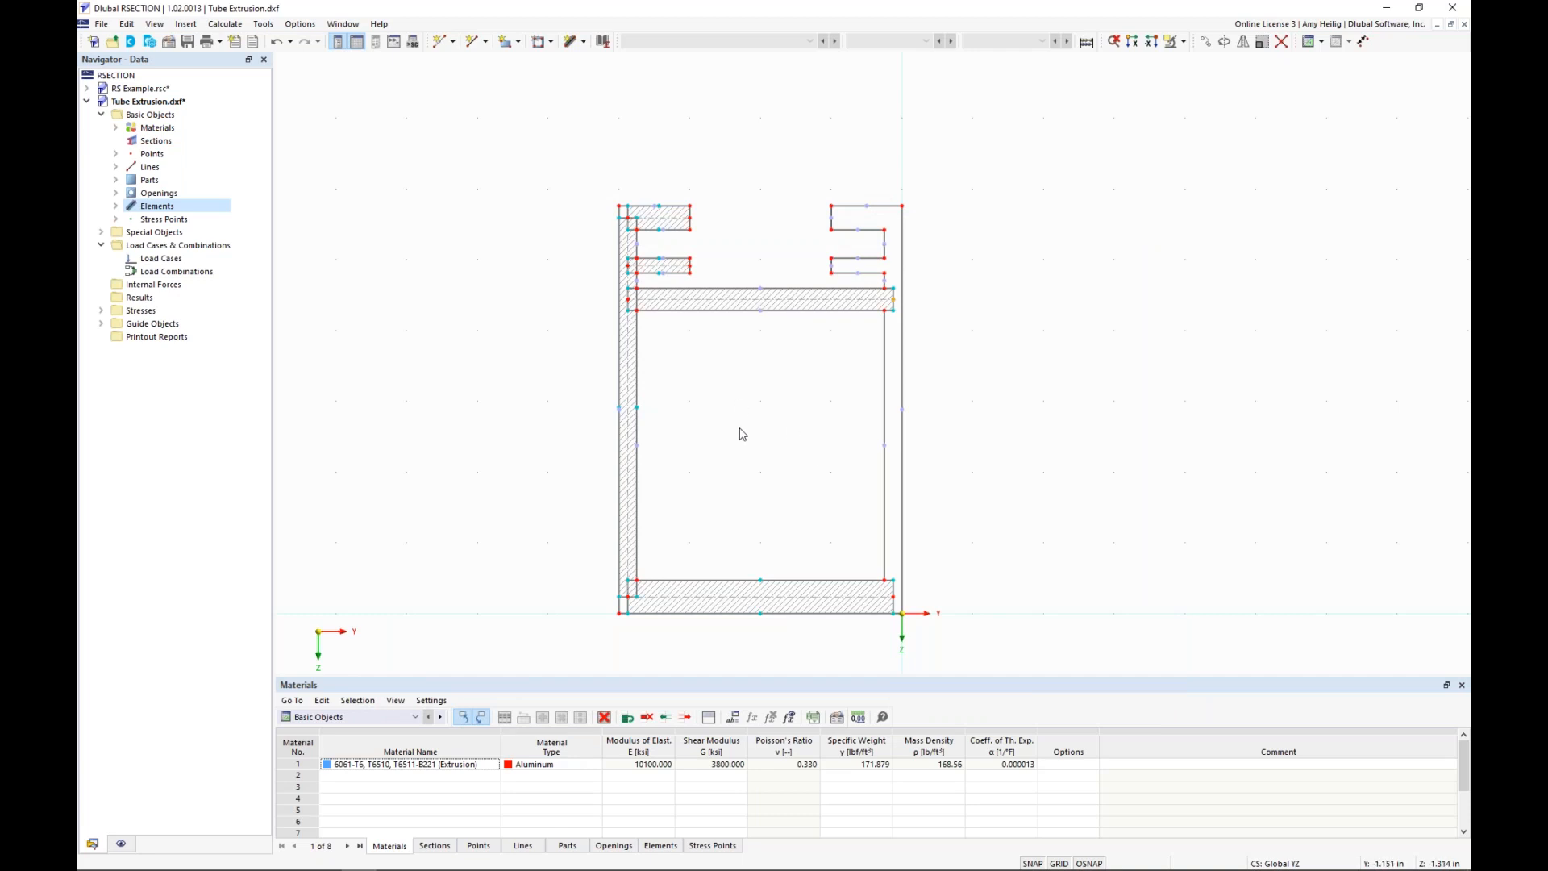
Mirror a copy of the left wall and both left flange elements about a Z-parallel axis through the midpoint of the web's lower edge
{"action": "left_click_drag", "start_coordinate": [697, 471], "coordinate": [564, 384]}
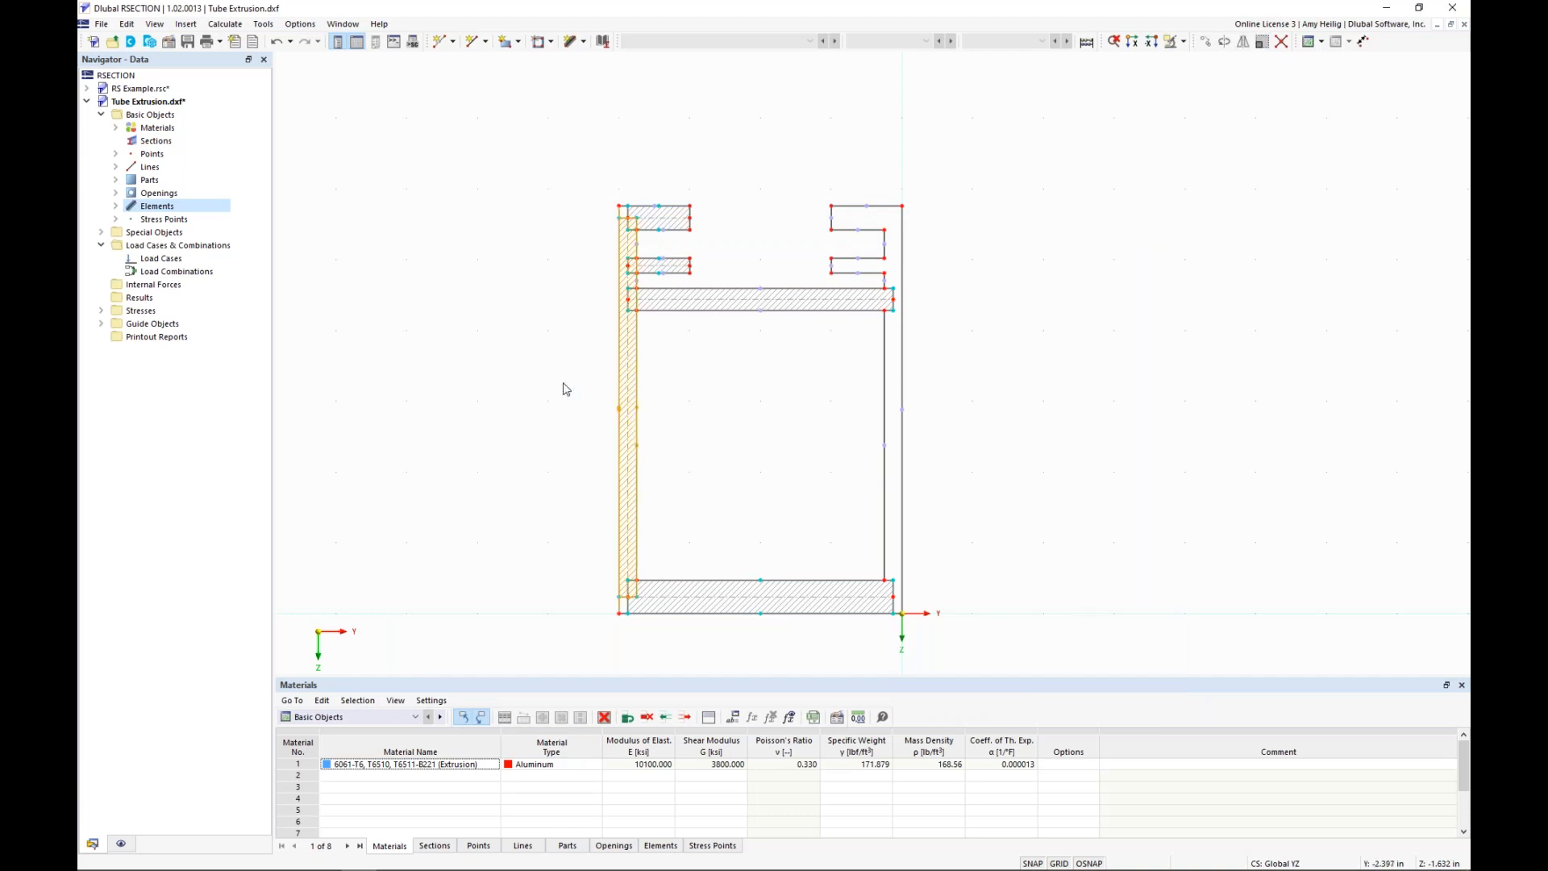
{"action": "left_click_drag", "start_coordinate": [706, 280], "coordinate": [660, 178]}
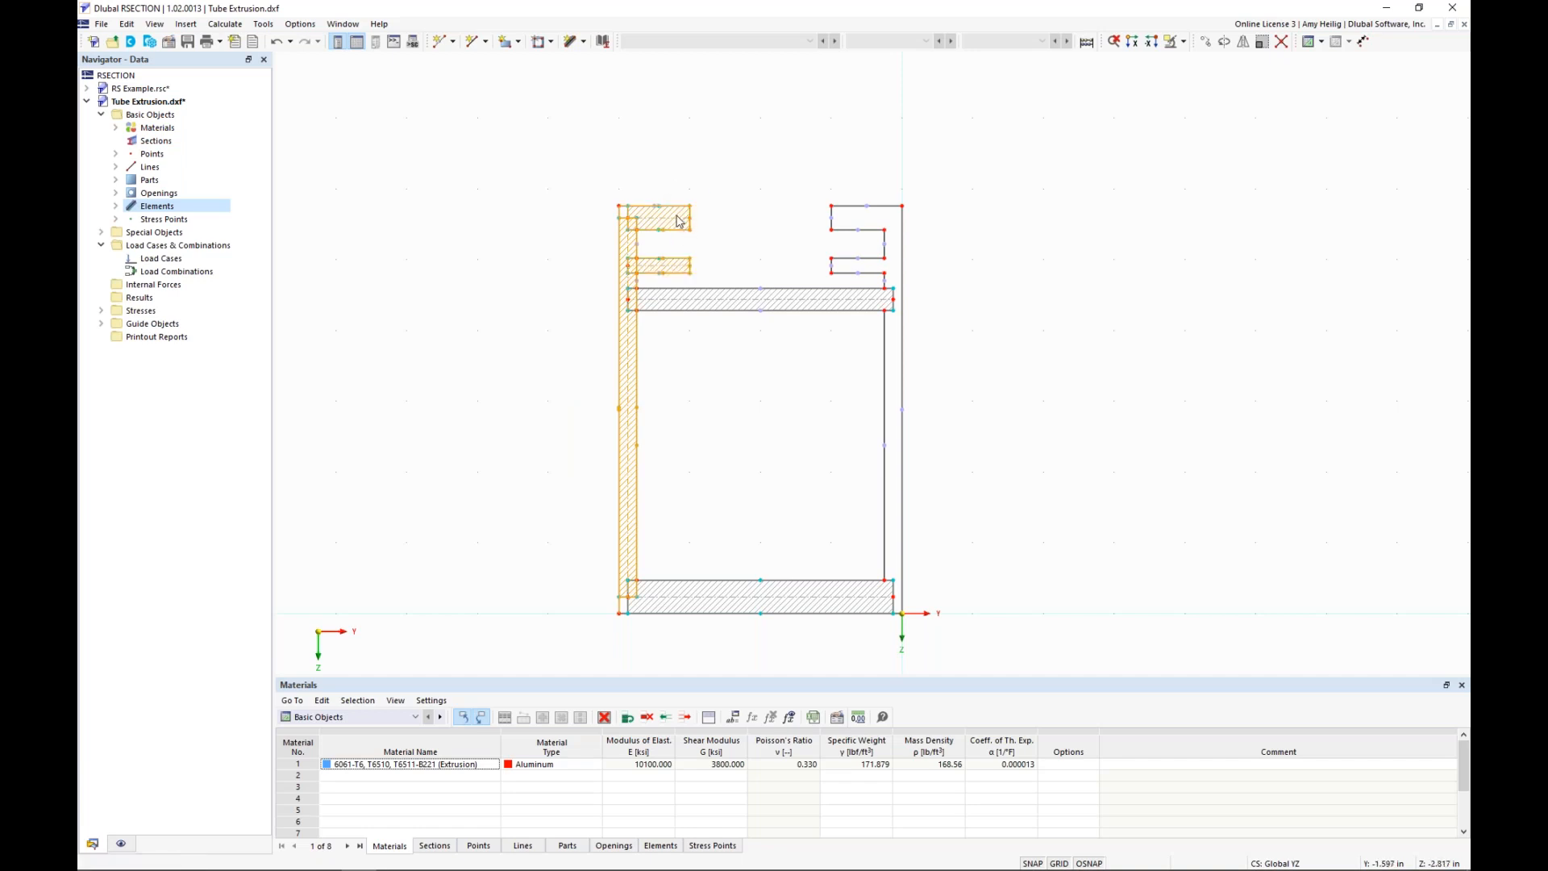
{"action": "left_click", "coordinate": [1245, 45]}
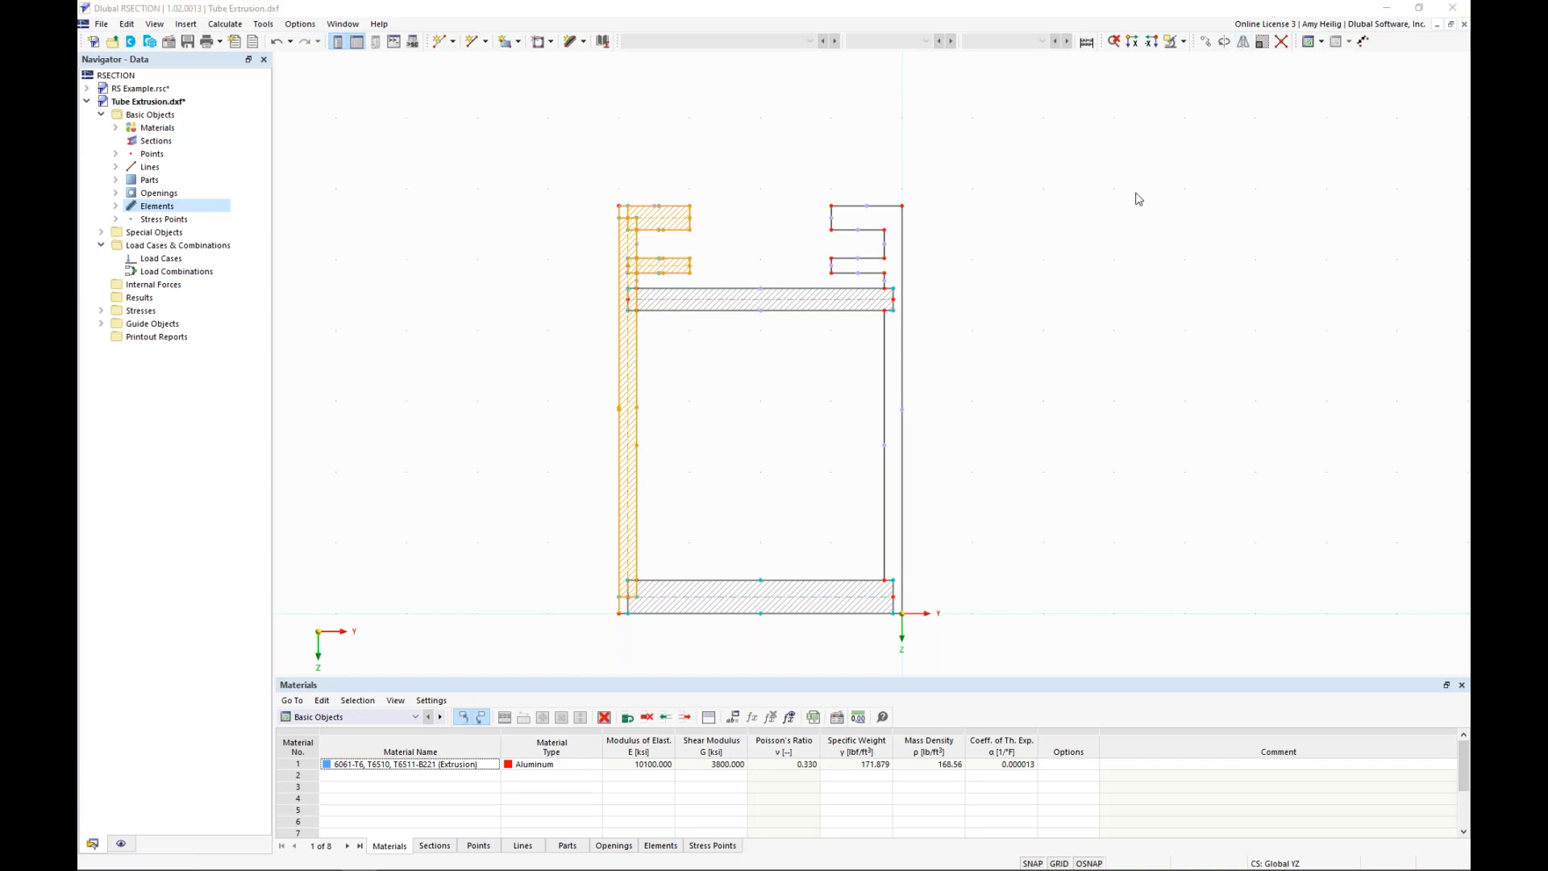
{"action": "left_click", "coordinate": [522, 313]}
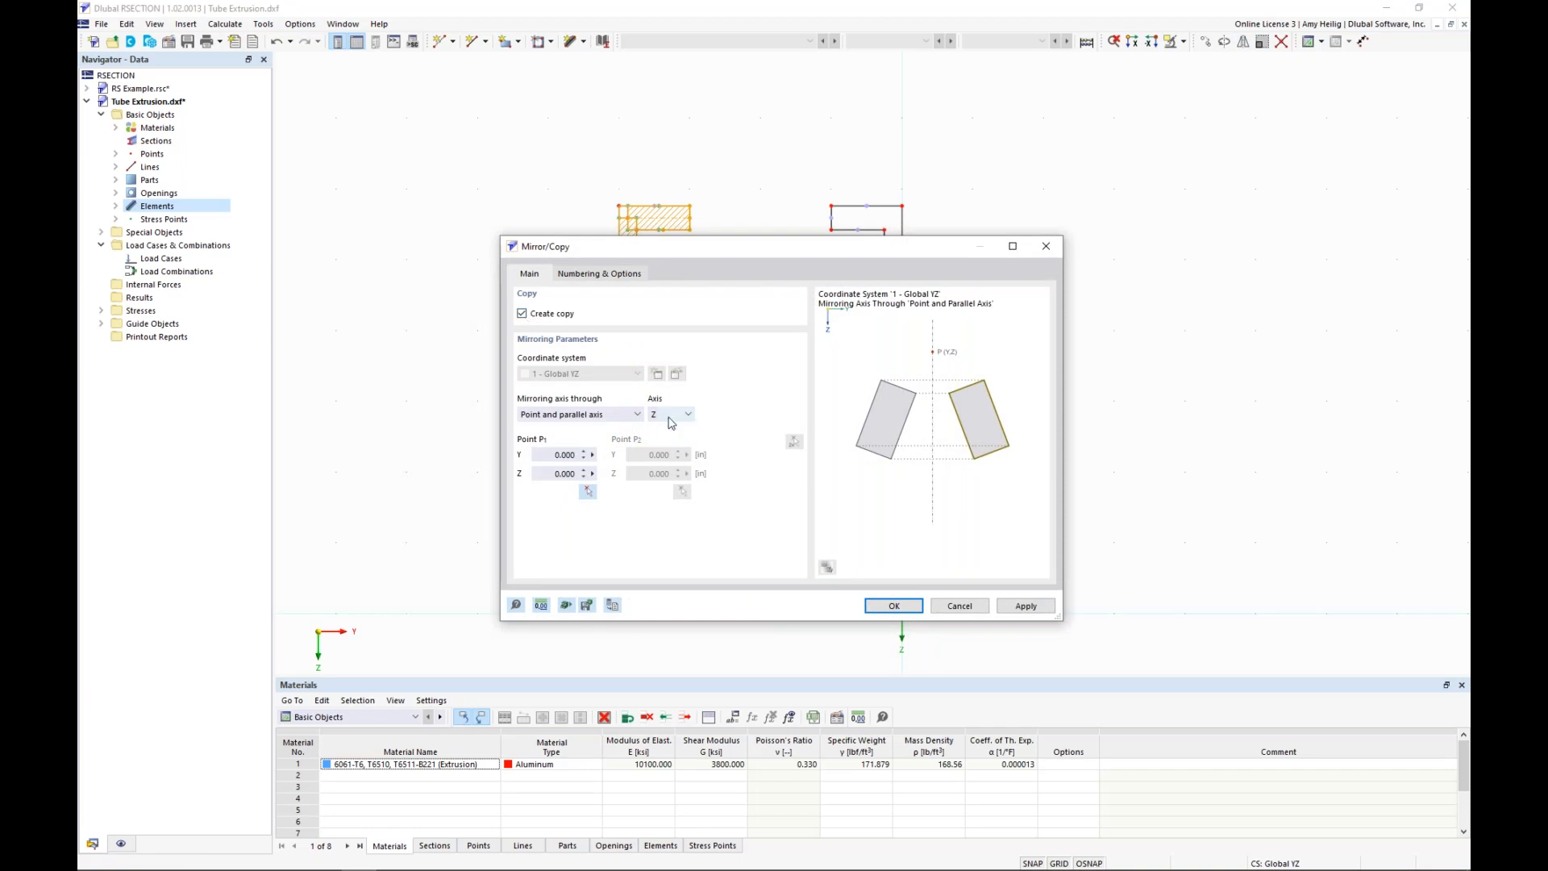
{"action": "left_click", "coordinate": [588, 493]}
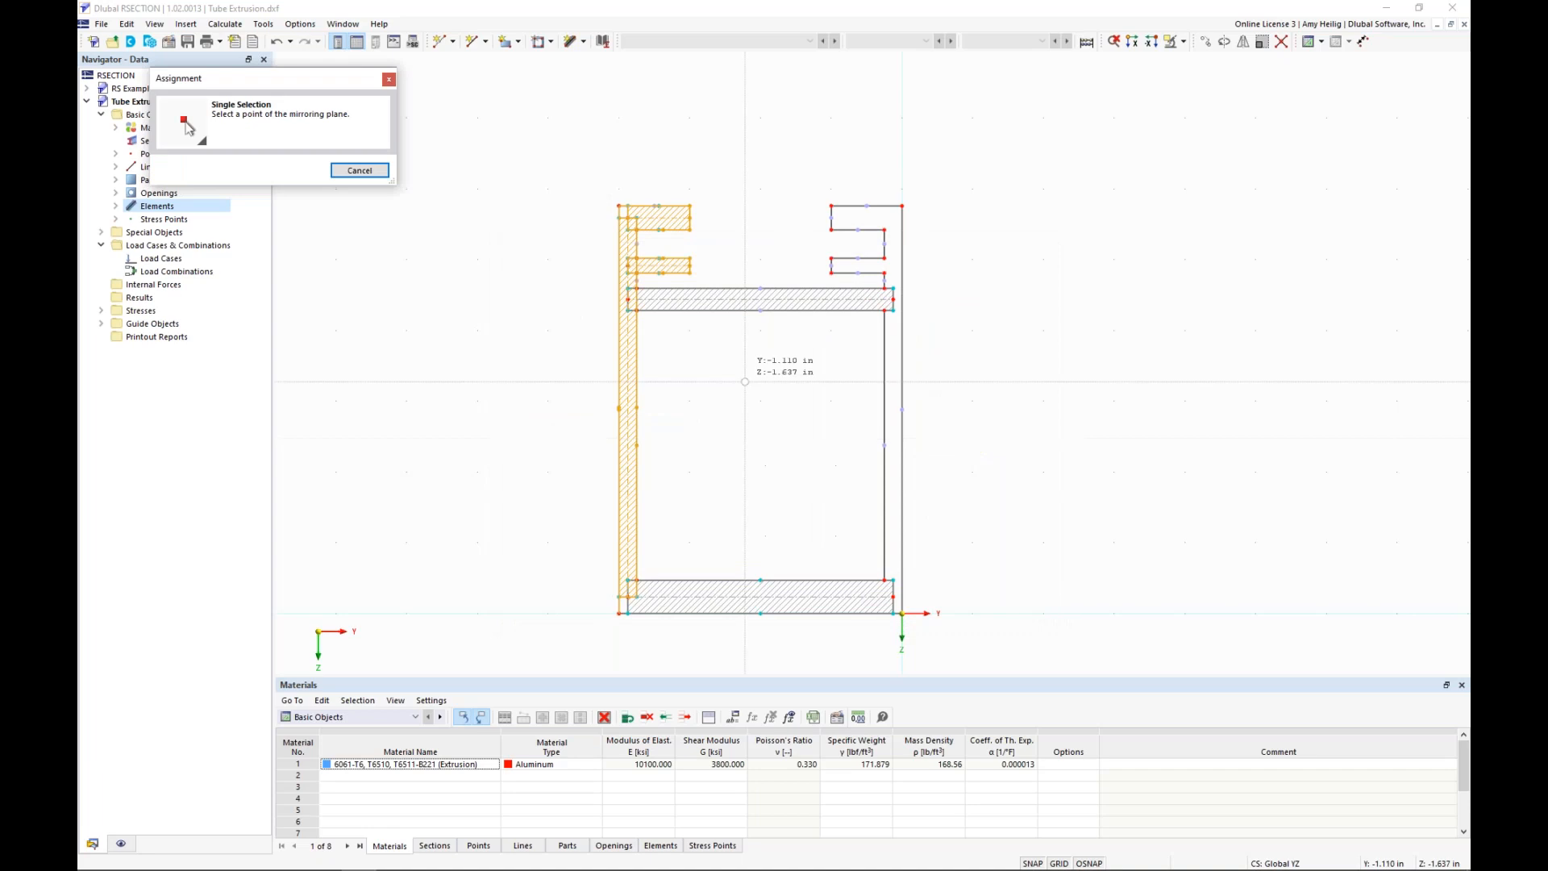
{"action": "left_click", "coordinate": [761, 311]}
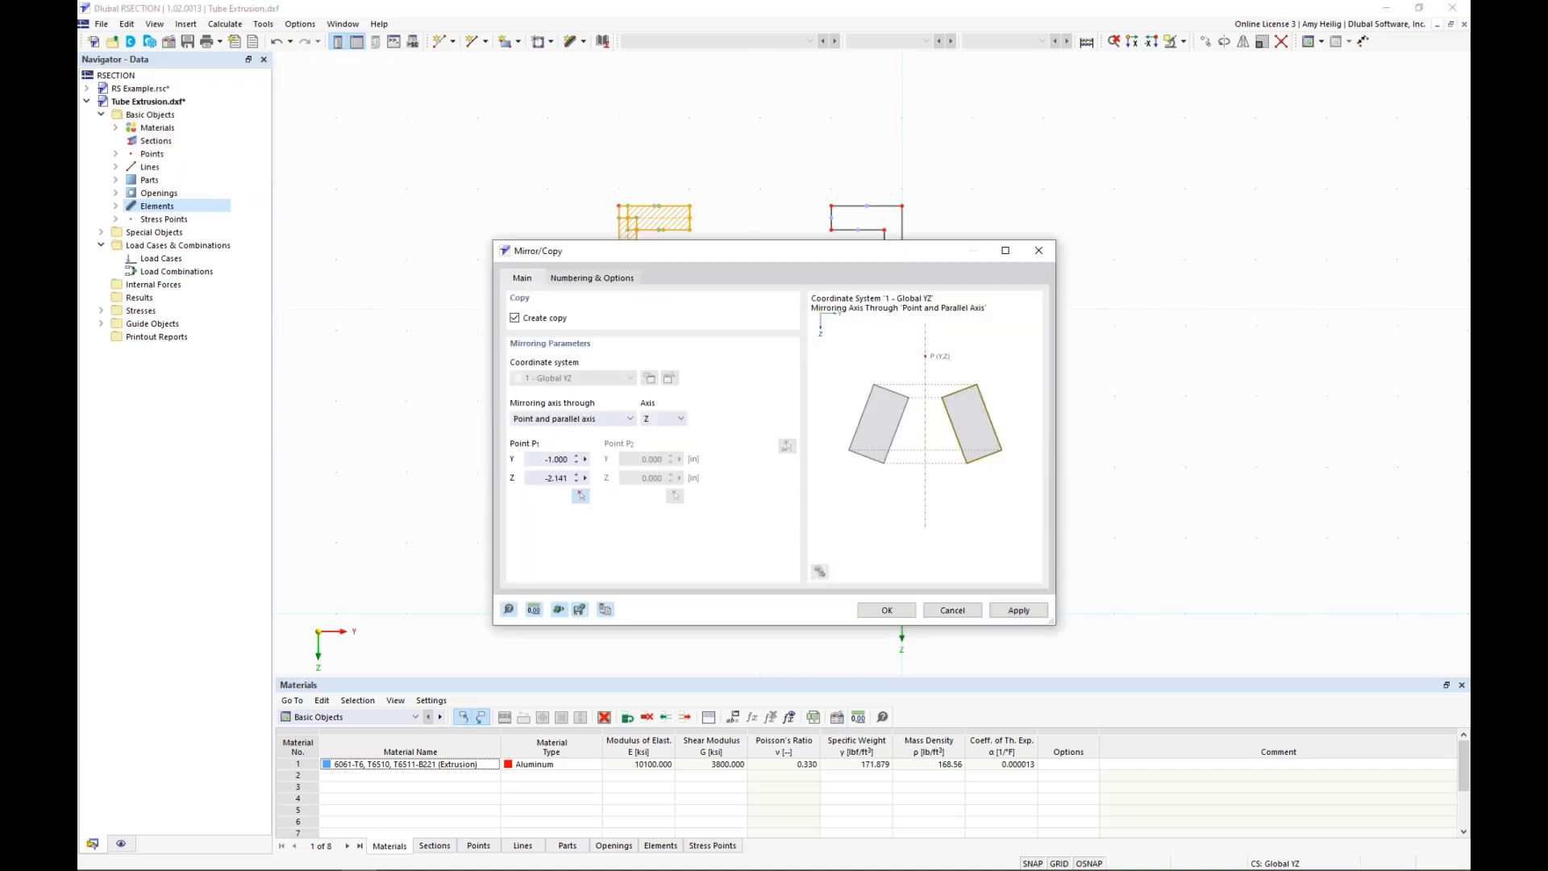
{"action": "left_click", "coordinate": [887, 611]}
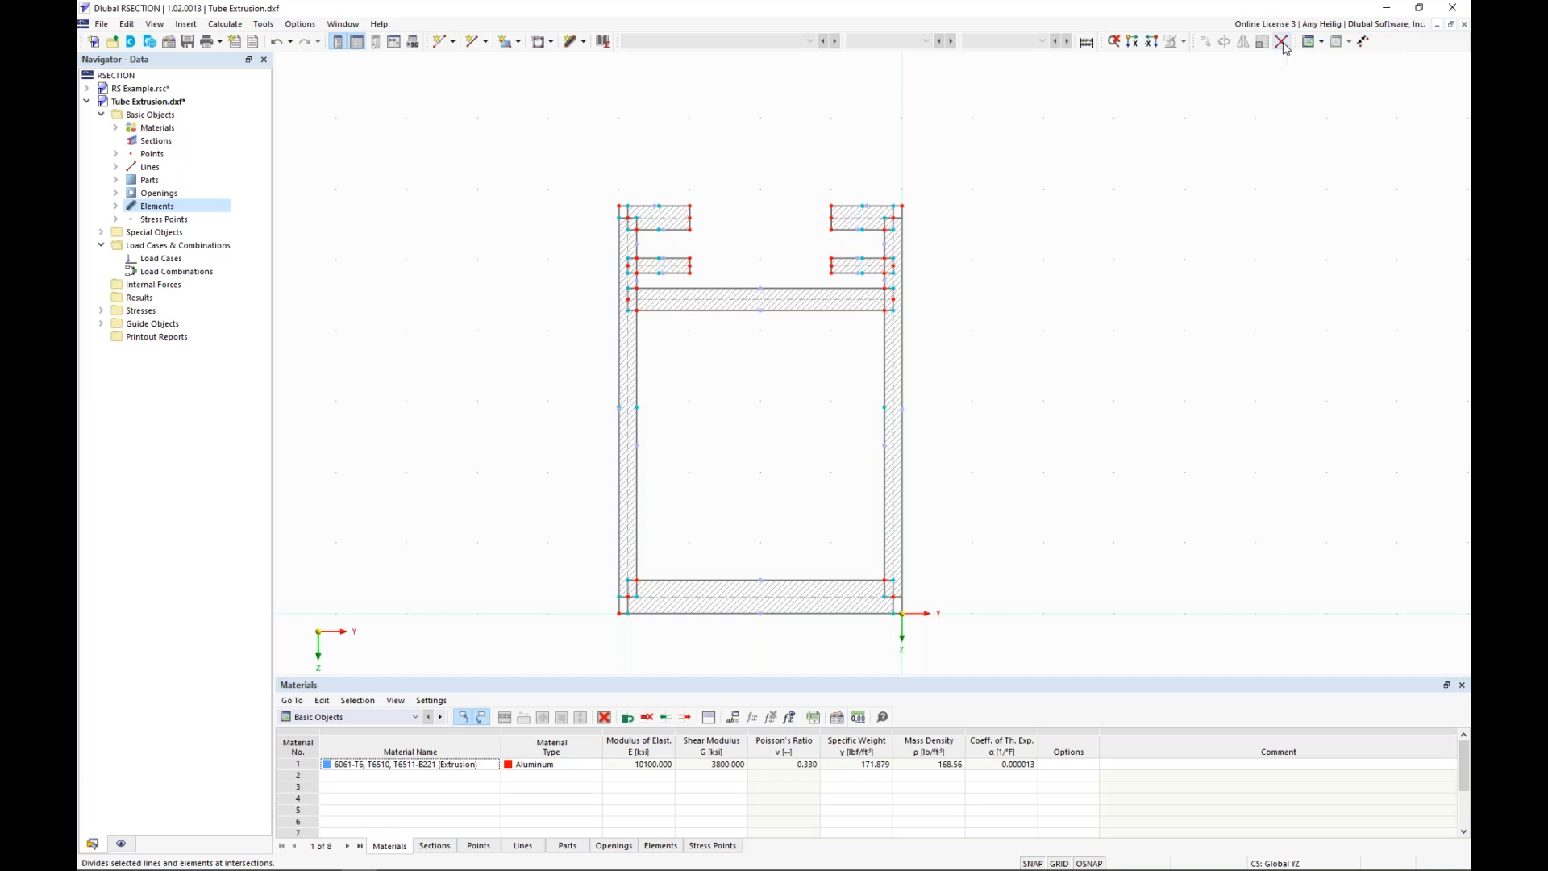
Divide all lines and elements of the tube section at their intersections
{"action": "mouse_move", "coordinate": [974, 652]}
{"action": "left_mouse_down"}
{"action": "mouse_move", "coordinate": [819, 393]}
{"action": "mouse_move", "coordinate": [629, 148]}
{"action": "mouse_move", "coordinate": [558, 131]}
{"action": "left_mouse_up"}
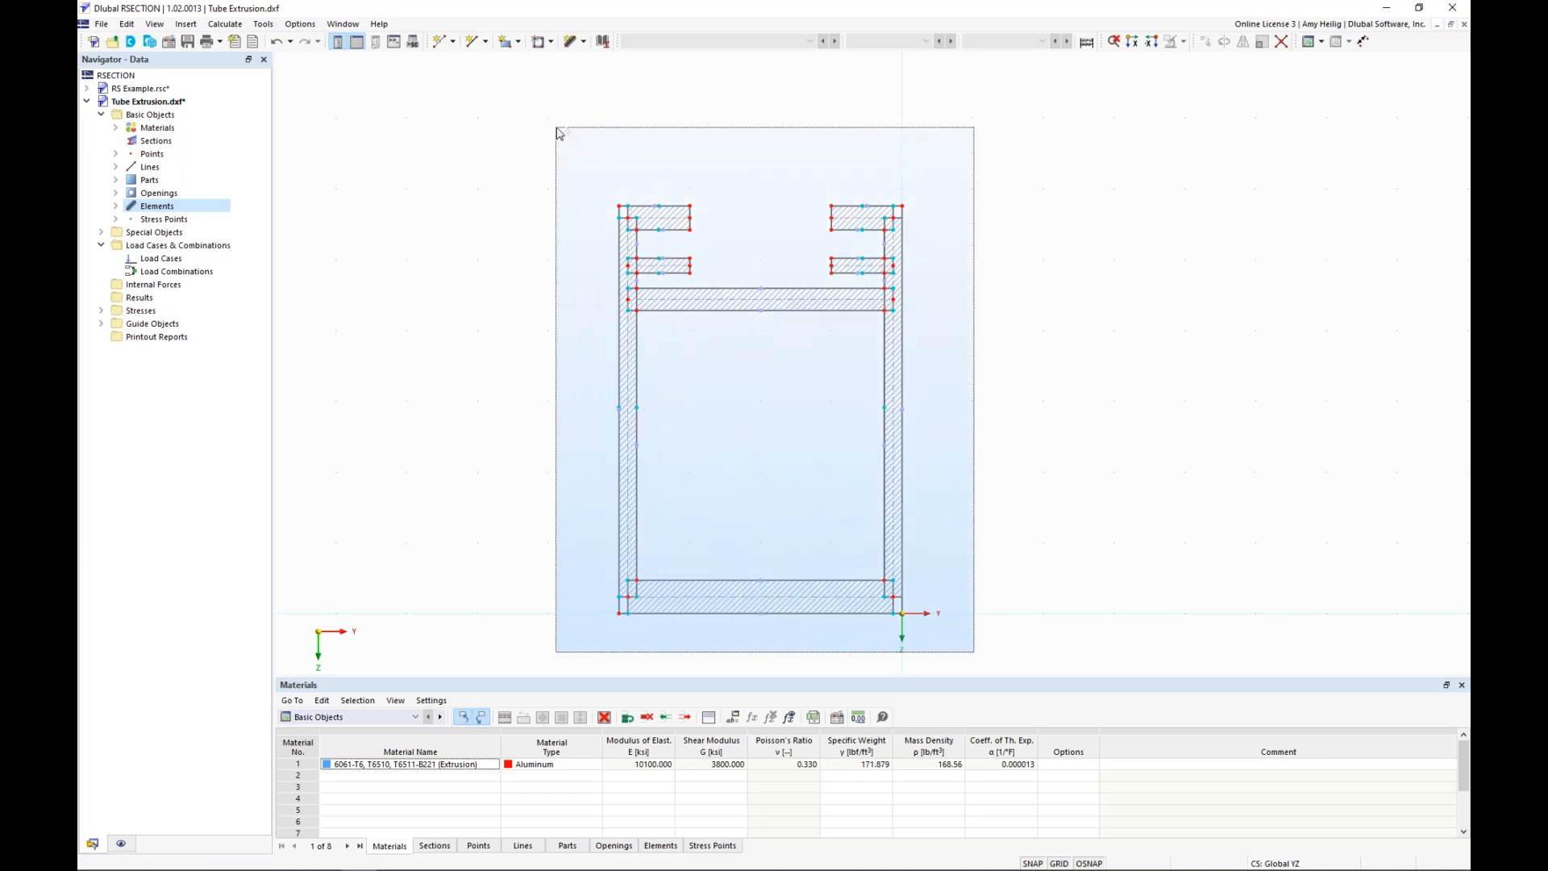
{"action": "left_click_drag", "start_coordinate": [558, 131], "coordinate": [557, 132]}
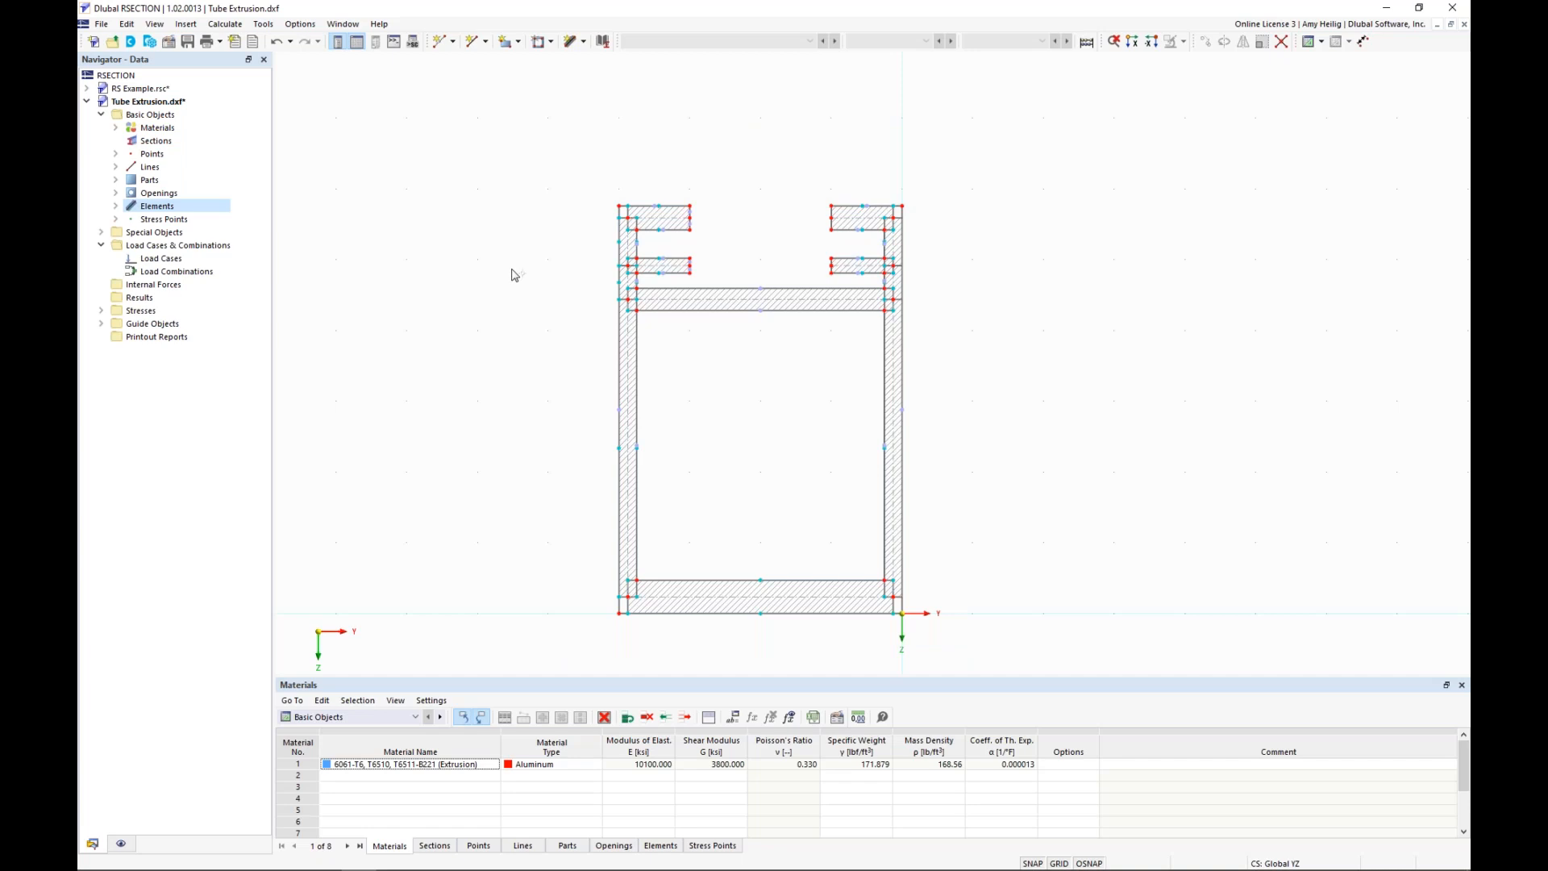
{"action": "scroll", "coordinate": [611, 284], "scroll_direction": "up", "scroll_amount": 3}
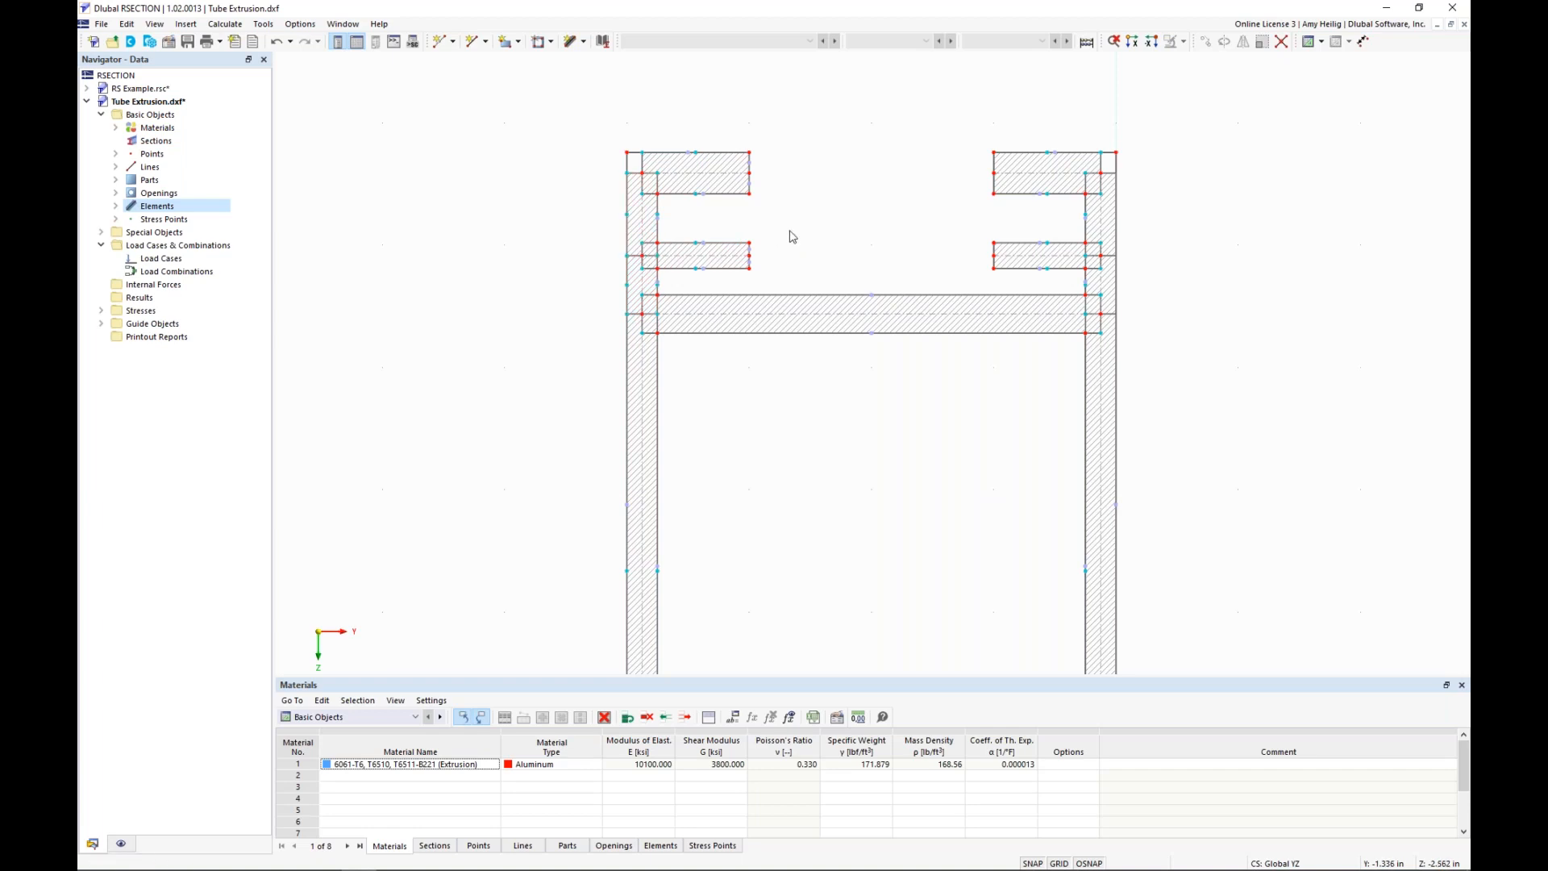
{"action": "scroll", "coordinate": [788, 234], "scroll_direction": "down", "scroll_amount": 3}
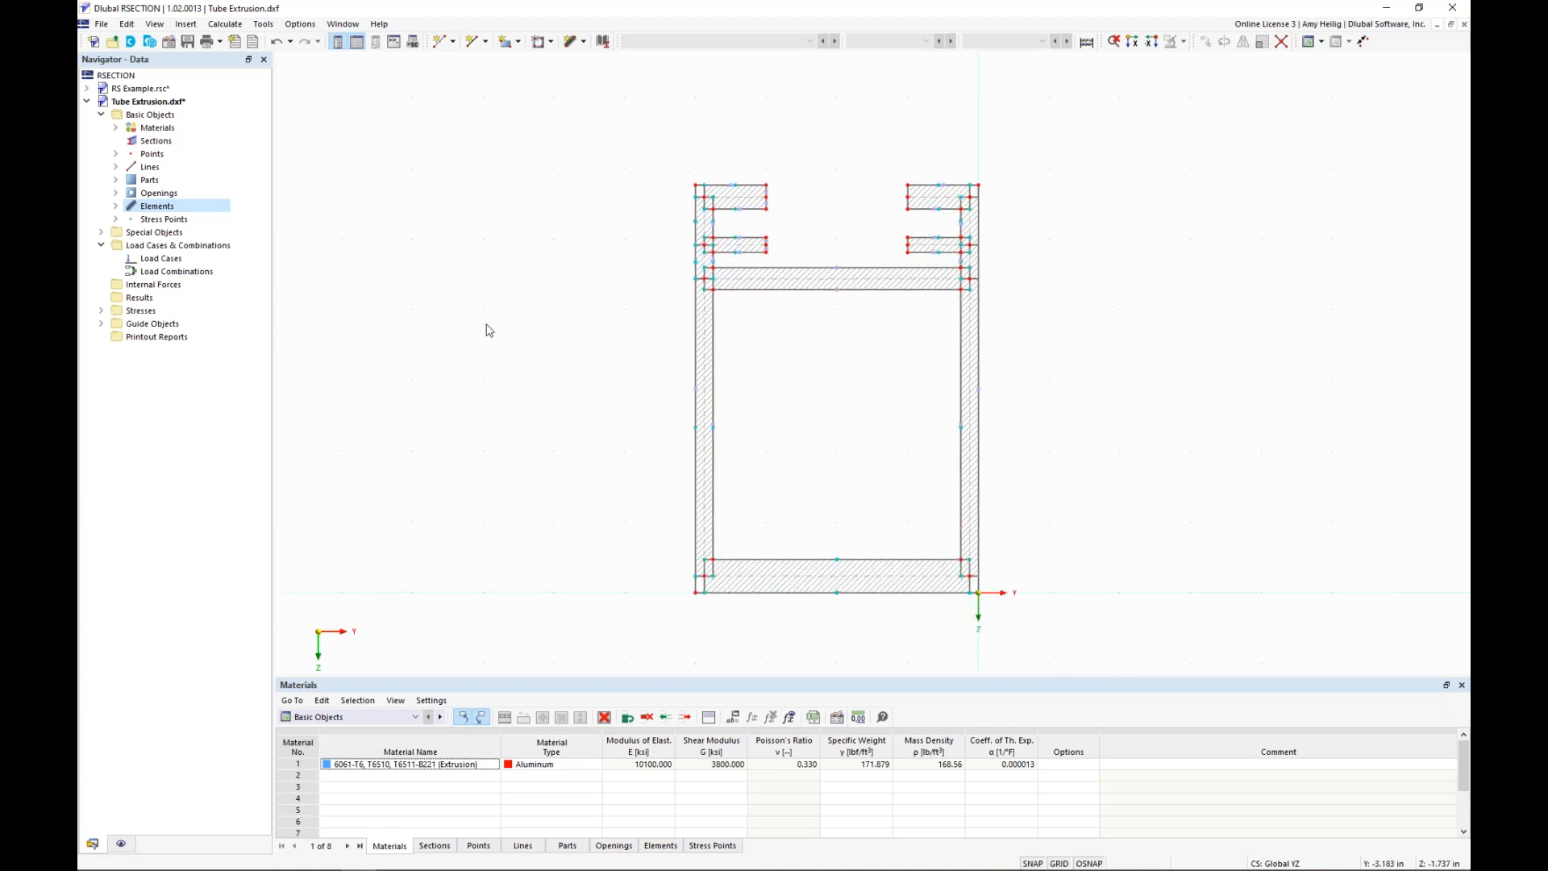
Calculate the whole section and examine its bending, shear, torsion and warping properties from the thin-walled analysis
{"action": "left_click", "coordinate": [228, 24]}
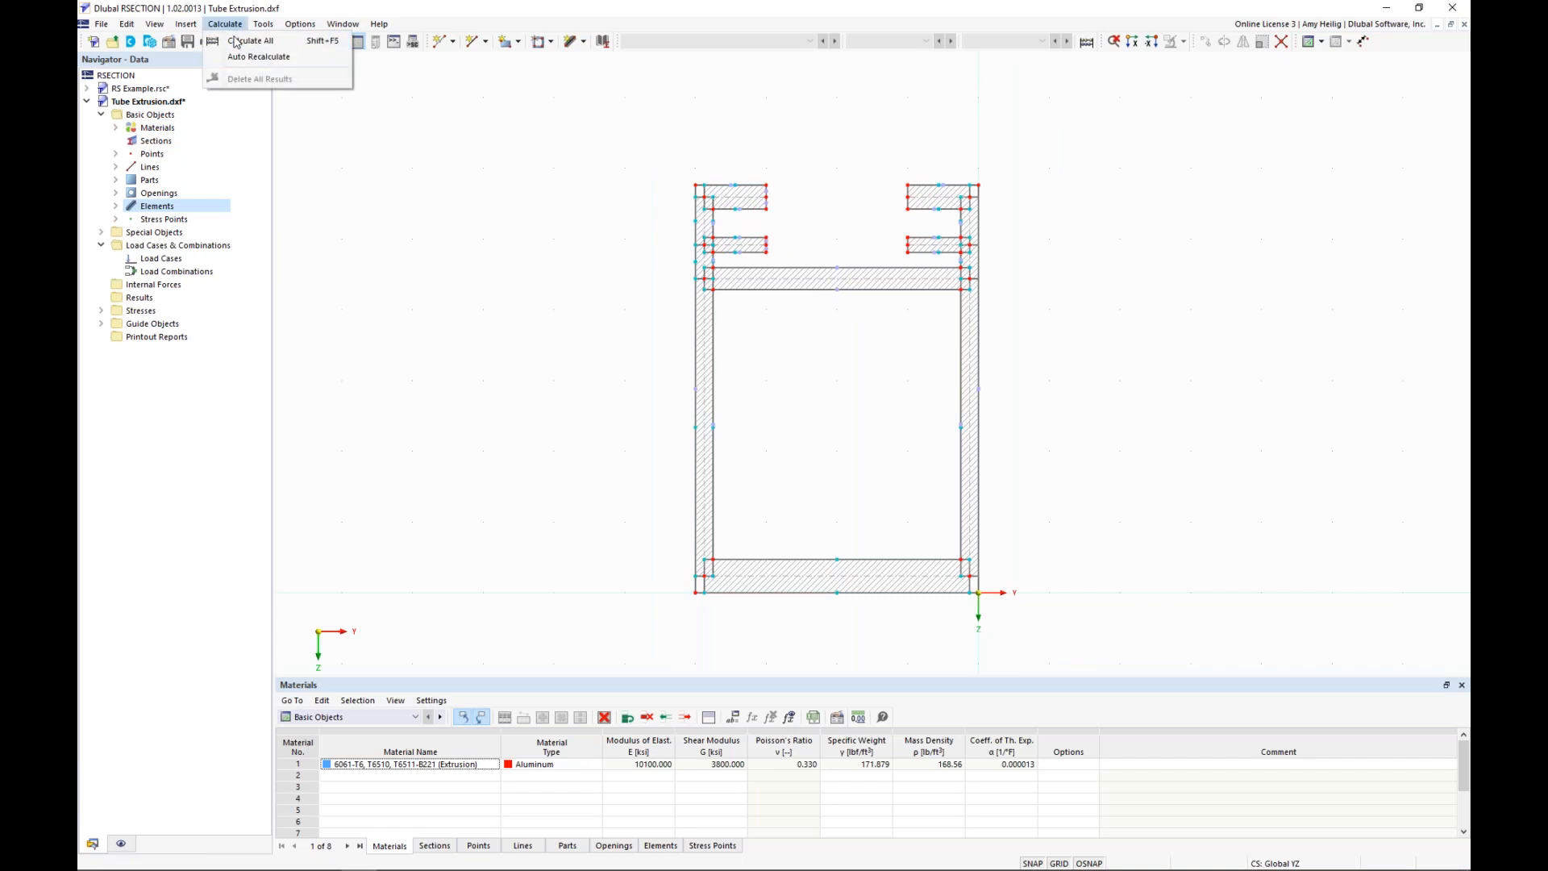
{"action": "left_click", "coordinate": [236, 42]}
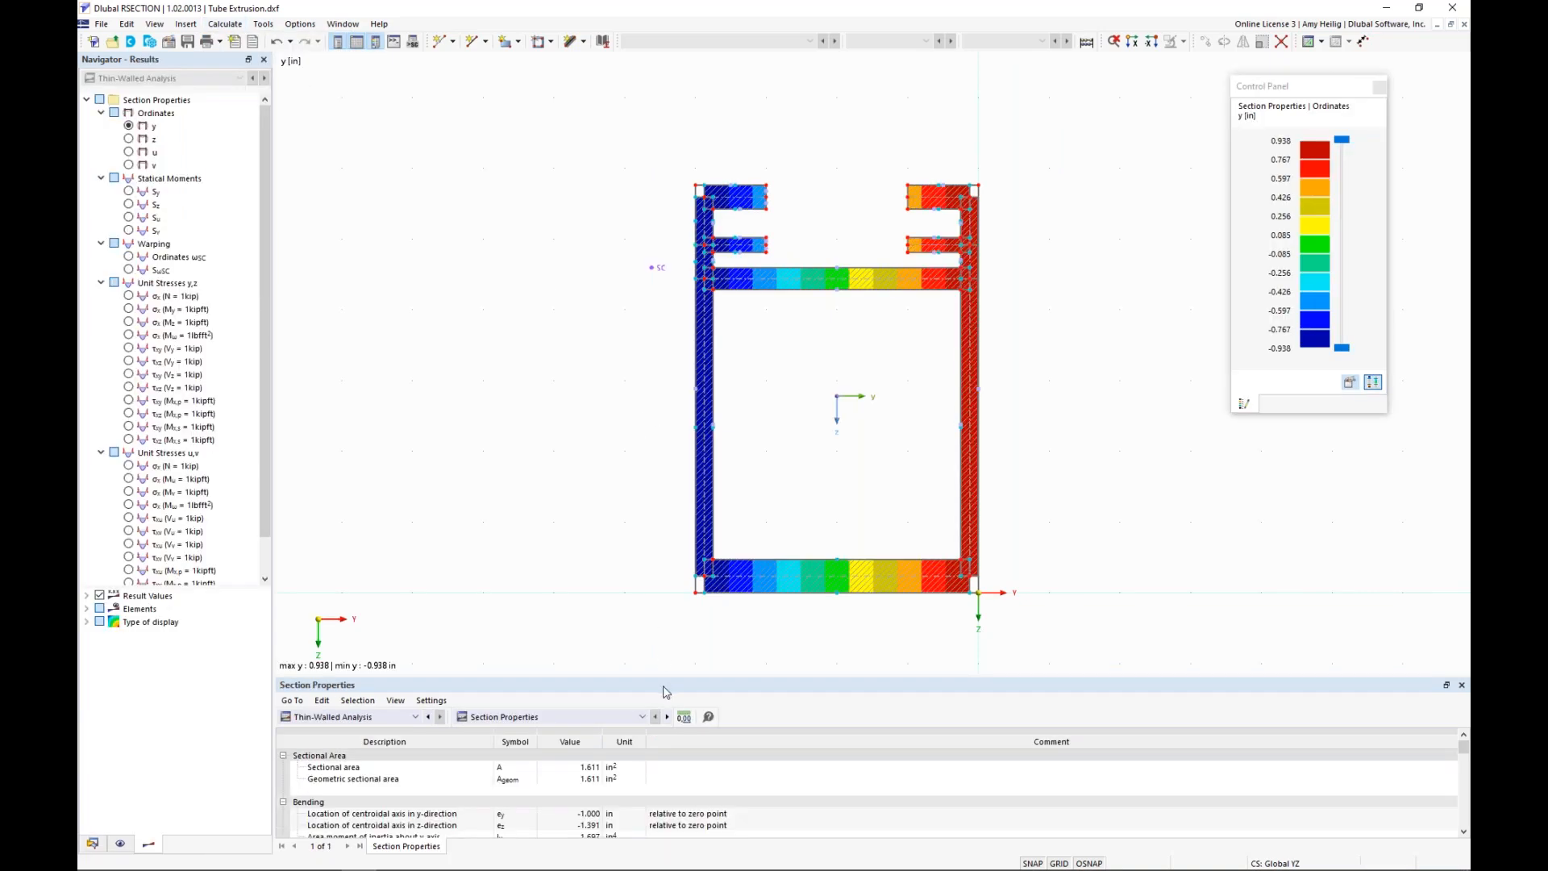
{"action": "left_click_drag", "start_coordinate": [666, 686], "coordinate": [654, 417]}
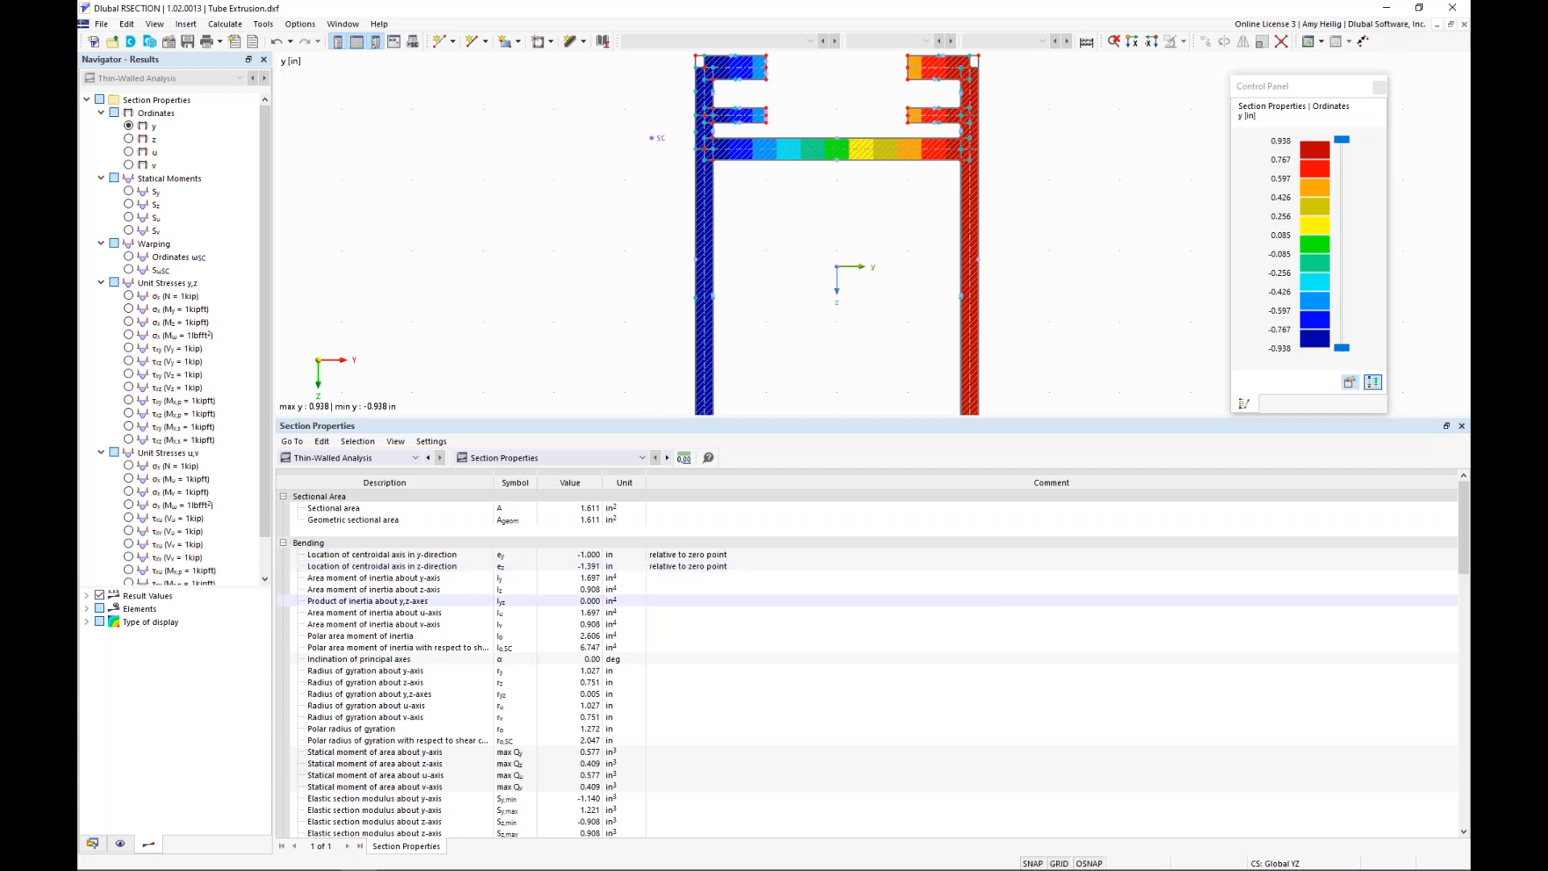
{"action": "scroll", "coordinate": [657, 629], "scroll_direction": "down", "scroll_amount": 8}
{"action": "scroll", "coordinate": [657, 629], "scroll_direction": "down", "scroll_amount": 4}
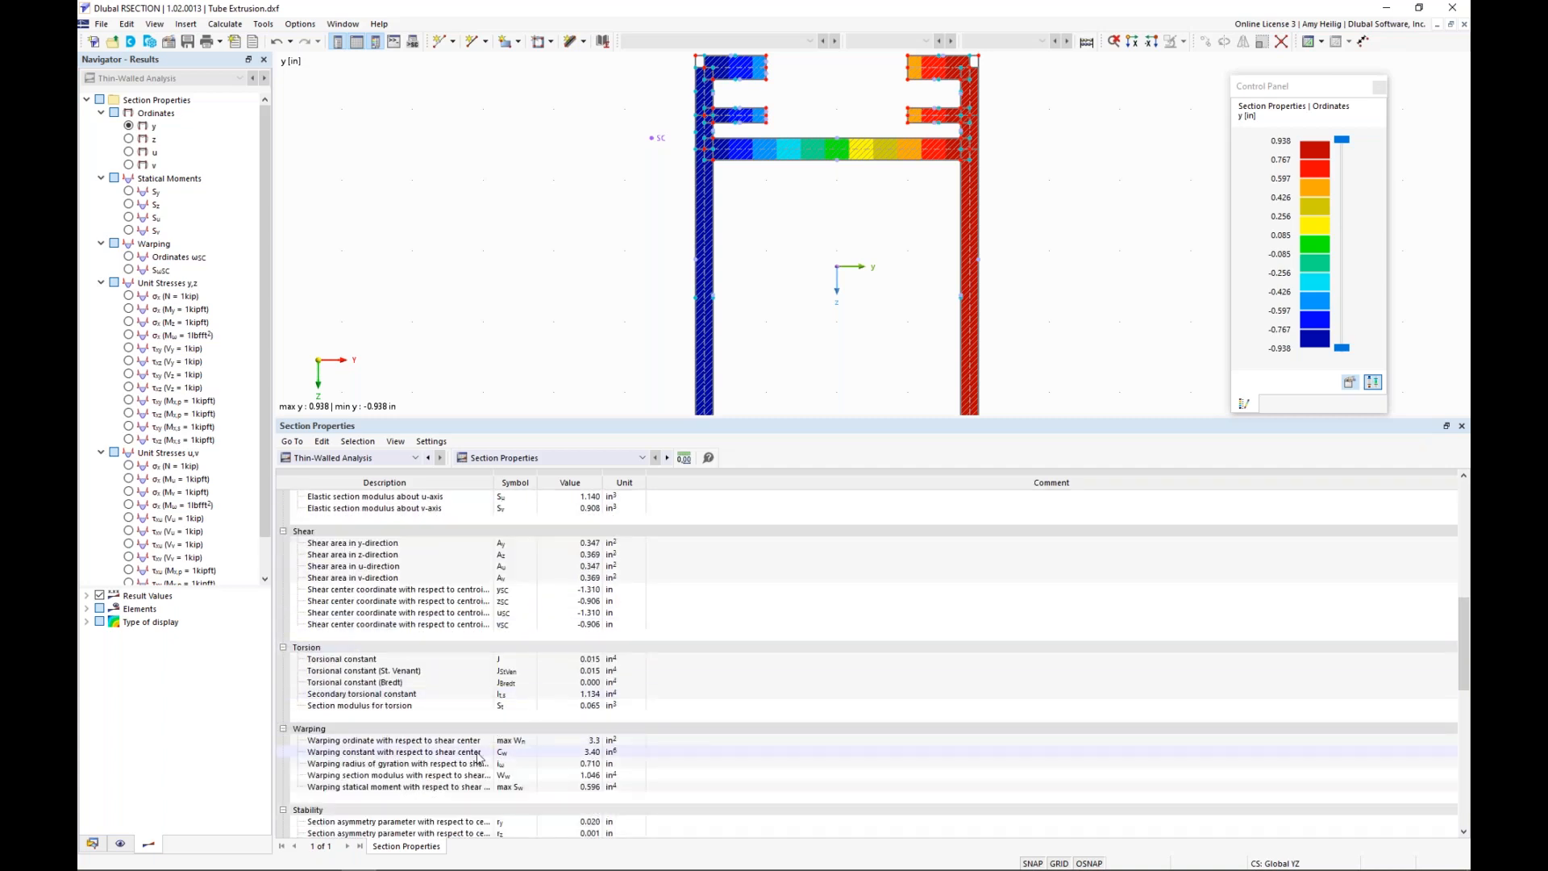
{"action": "left_click_drag", "start_coordinate": [768, 417], "coordinate": [772, 614]}
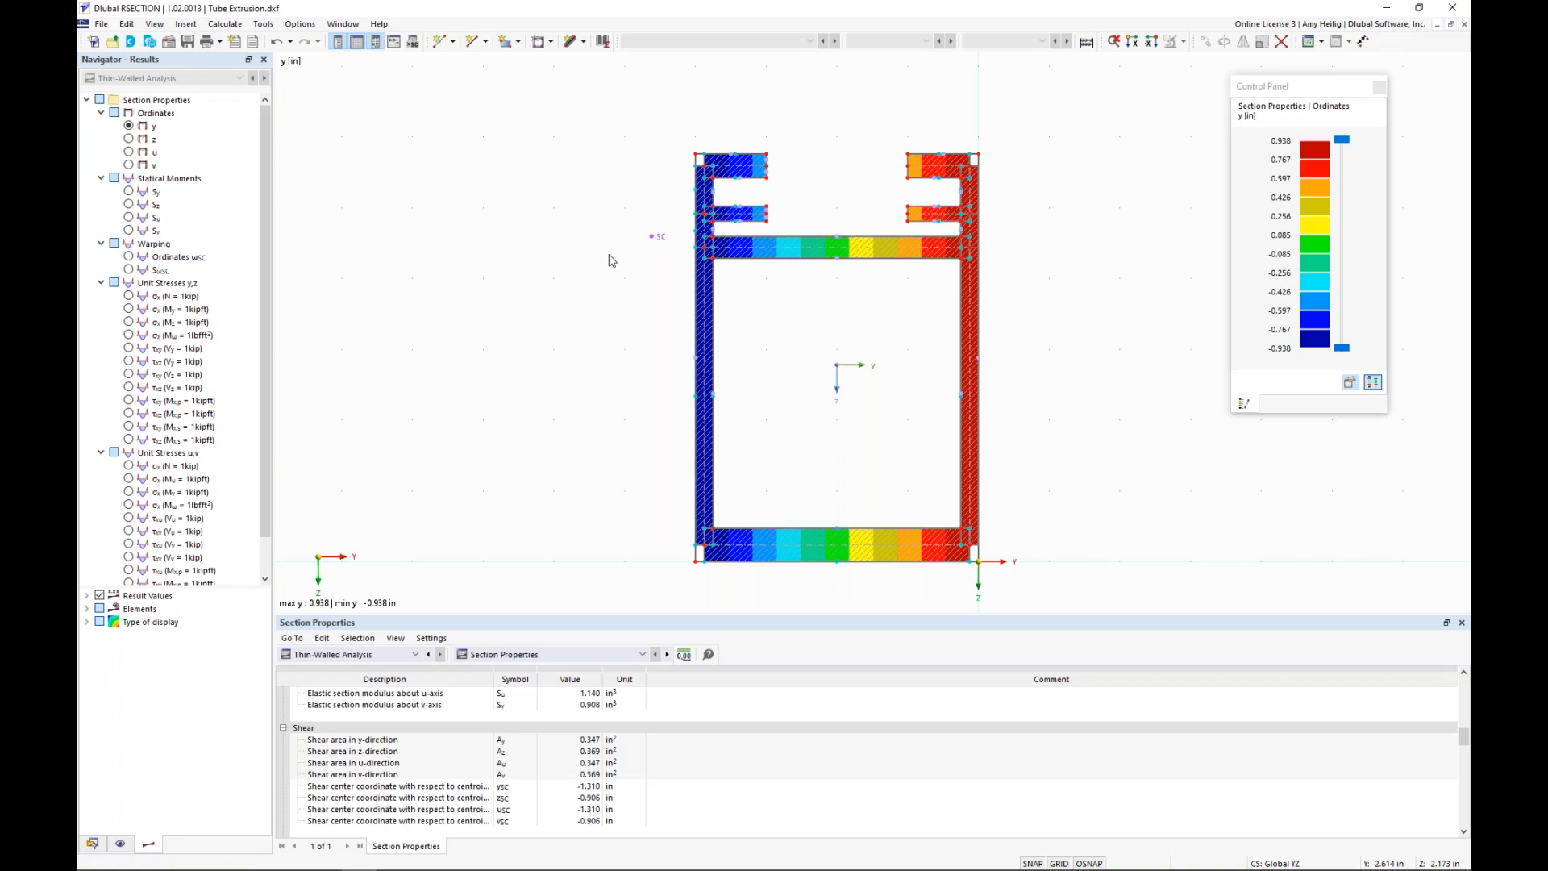
Display the RS Example section, and switch to the Carport START model in RFEM
{"action": "left_click", "coordinate": [92, 844]}
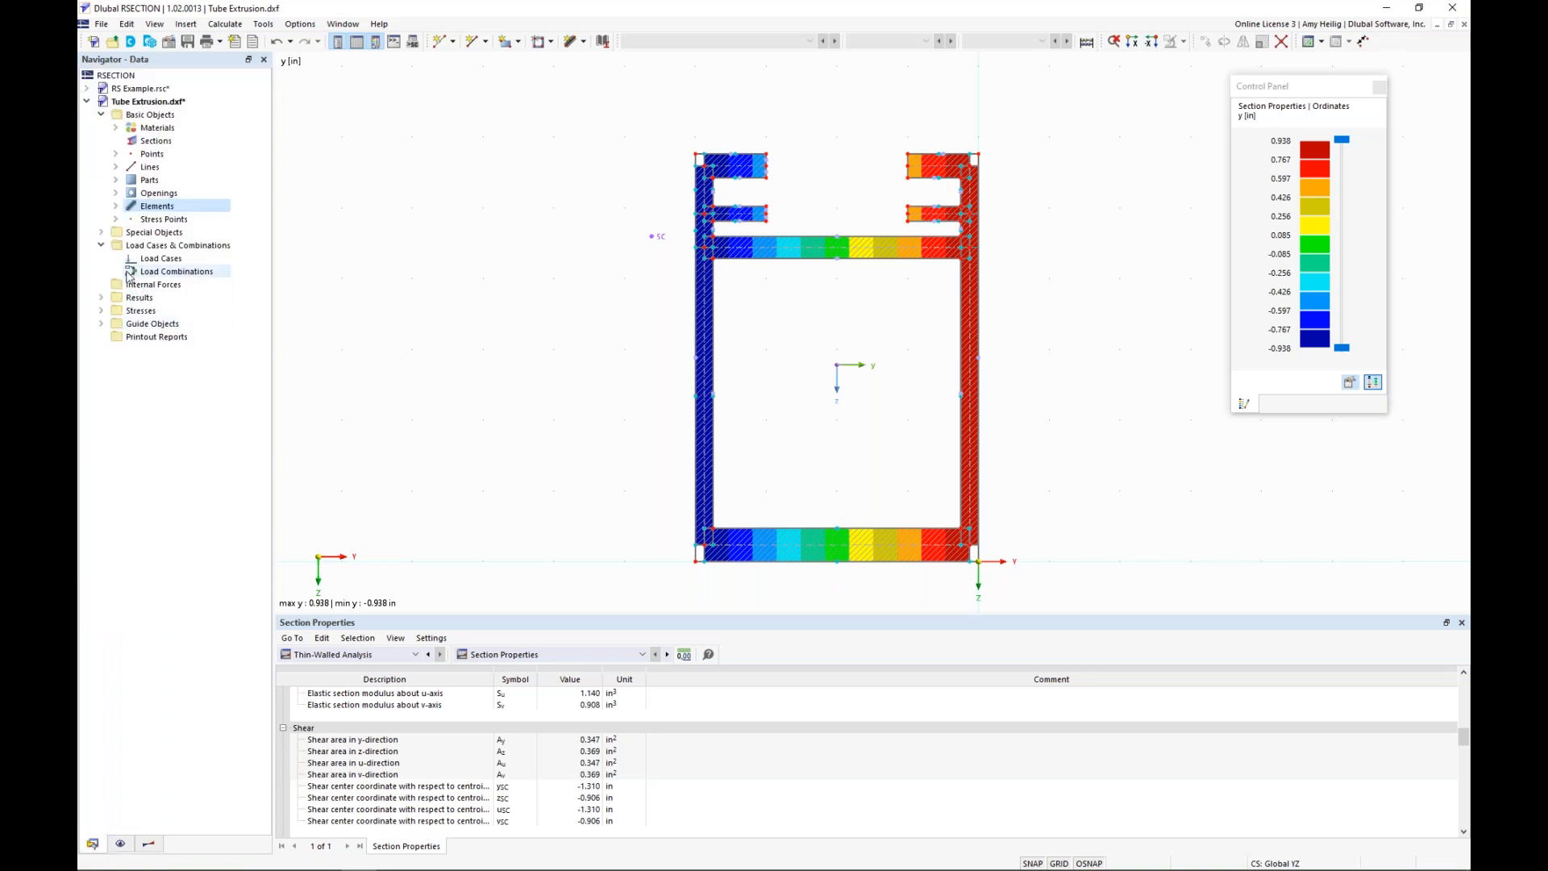
{"action": "left_click", "coordinate": [150, 90]}
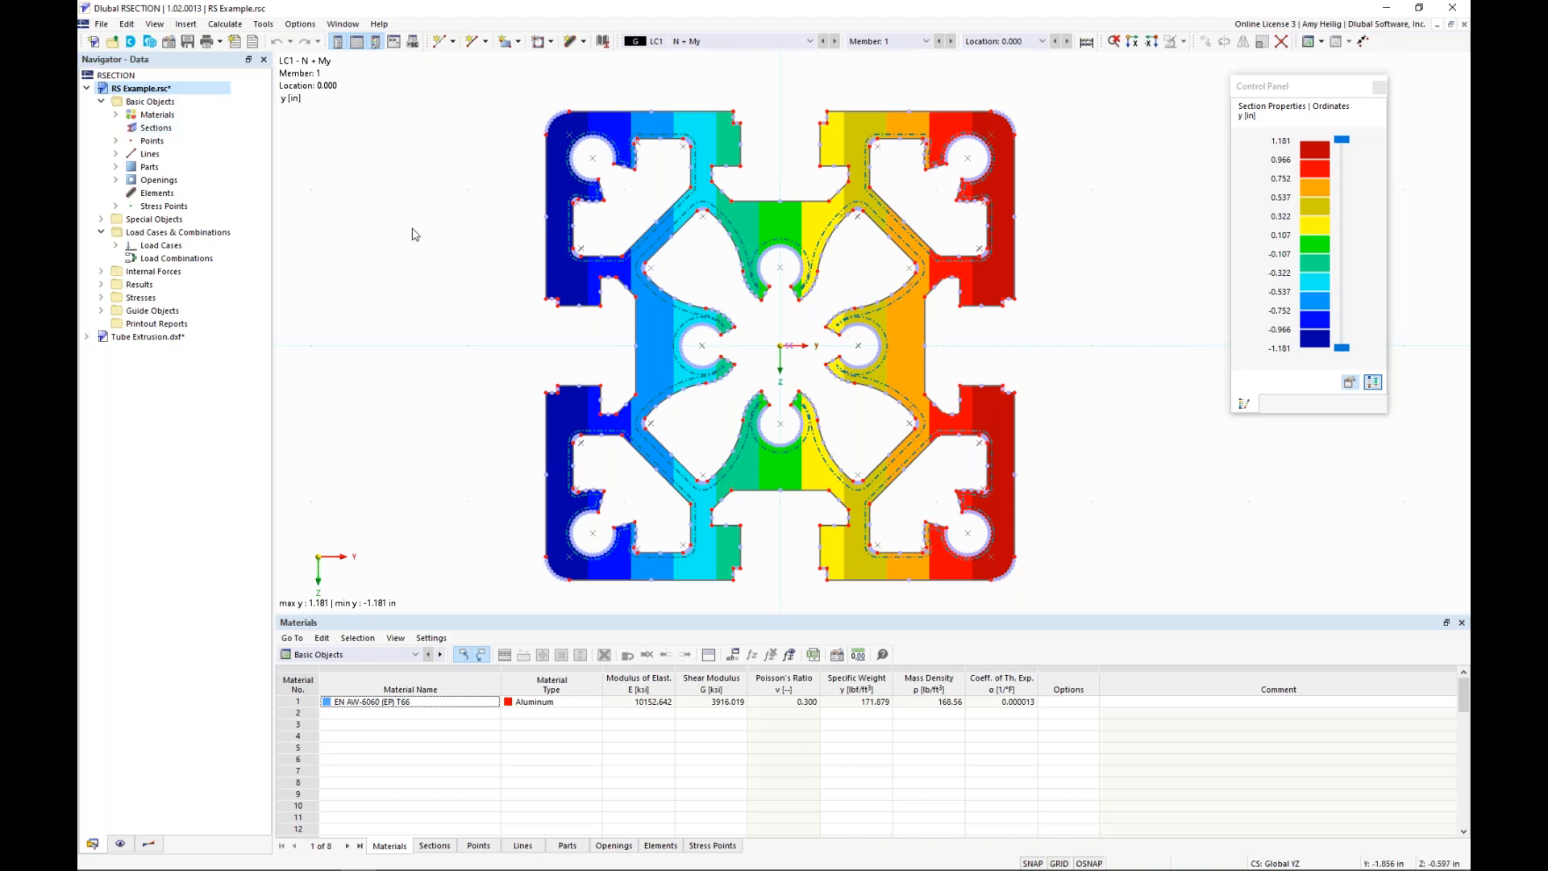
{"action": "key", "text": "super+Tab"}
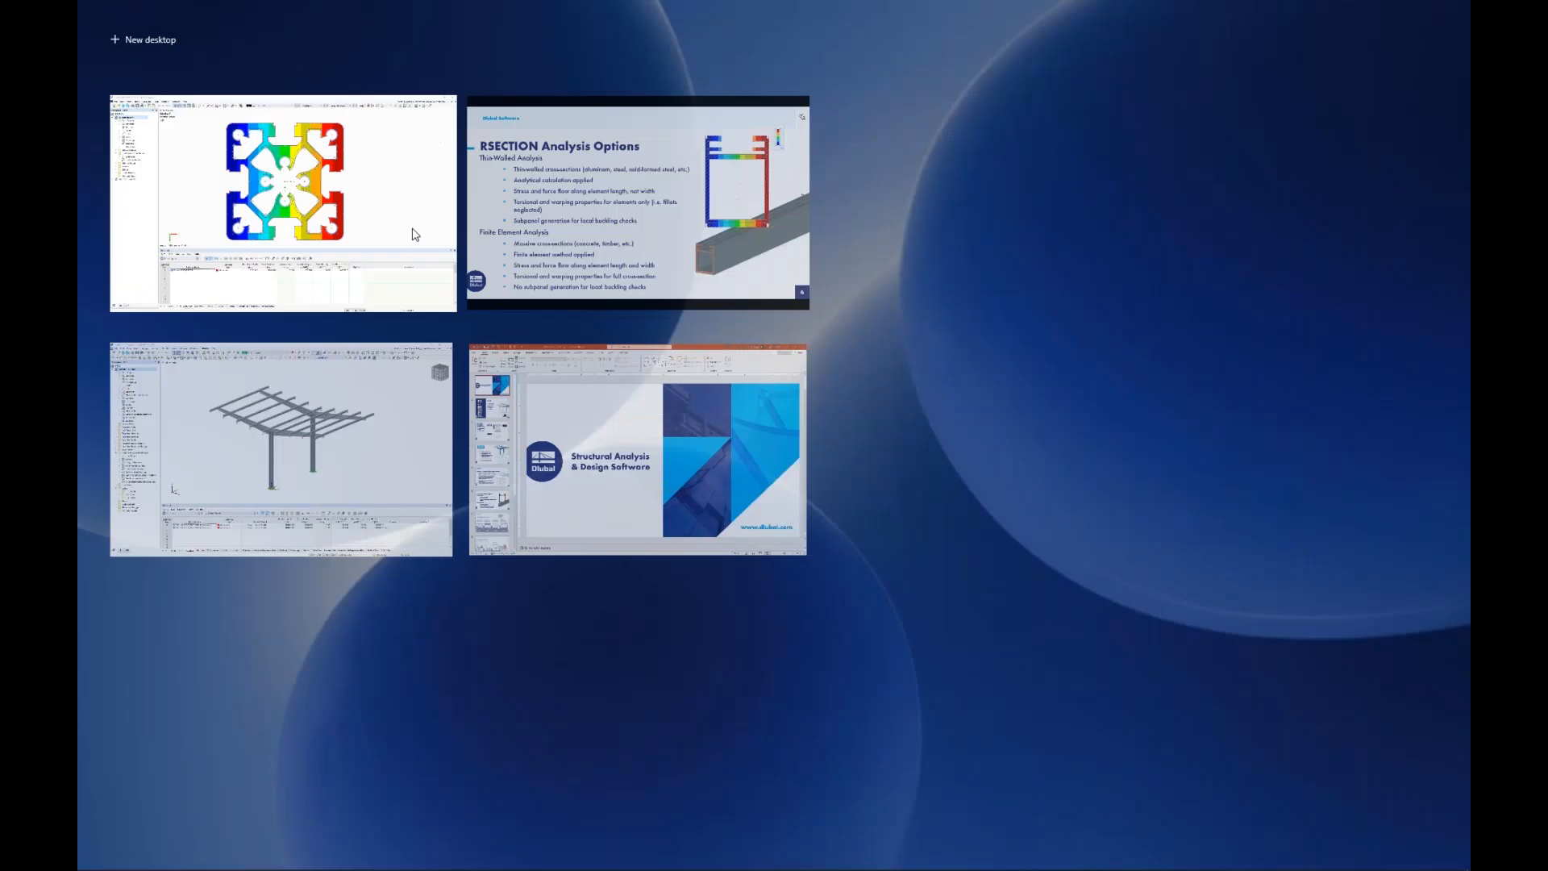
{"action": "left_click", "coordinate": [395, 413]}
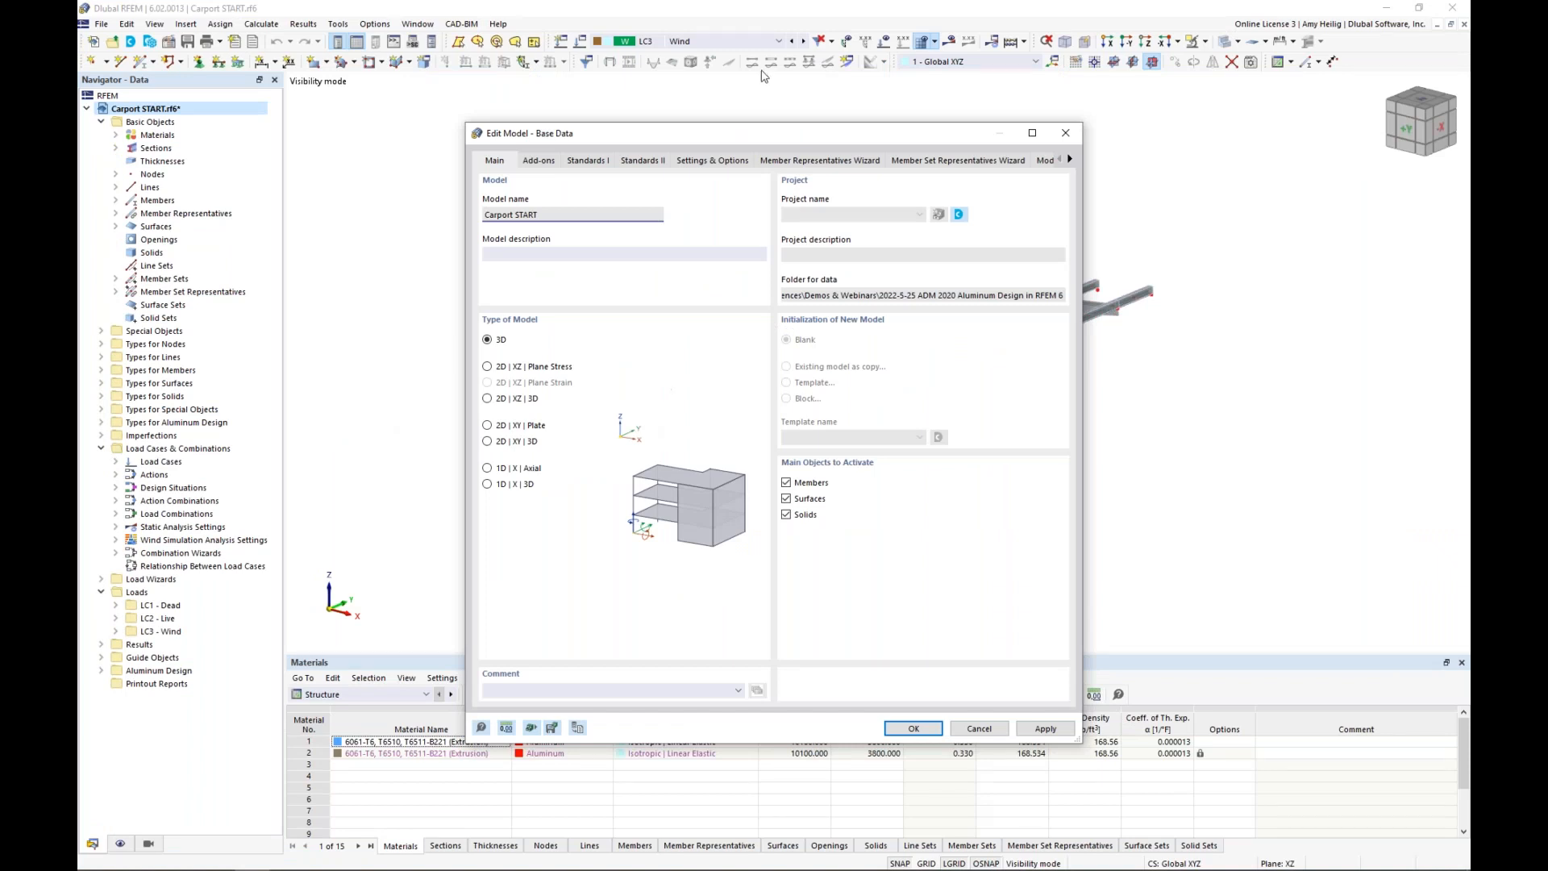
Examine the model's base data for its activated add-ons and the available load combination and aluminum design standards
{"action": "left_click_drag", "start_coordinate": [772, 129], "coordinate": [794, 100]}
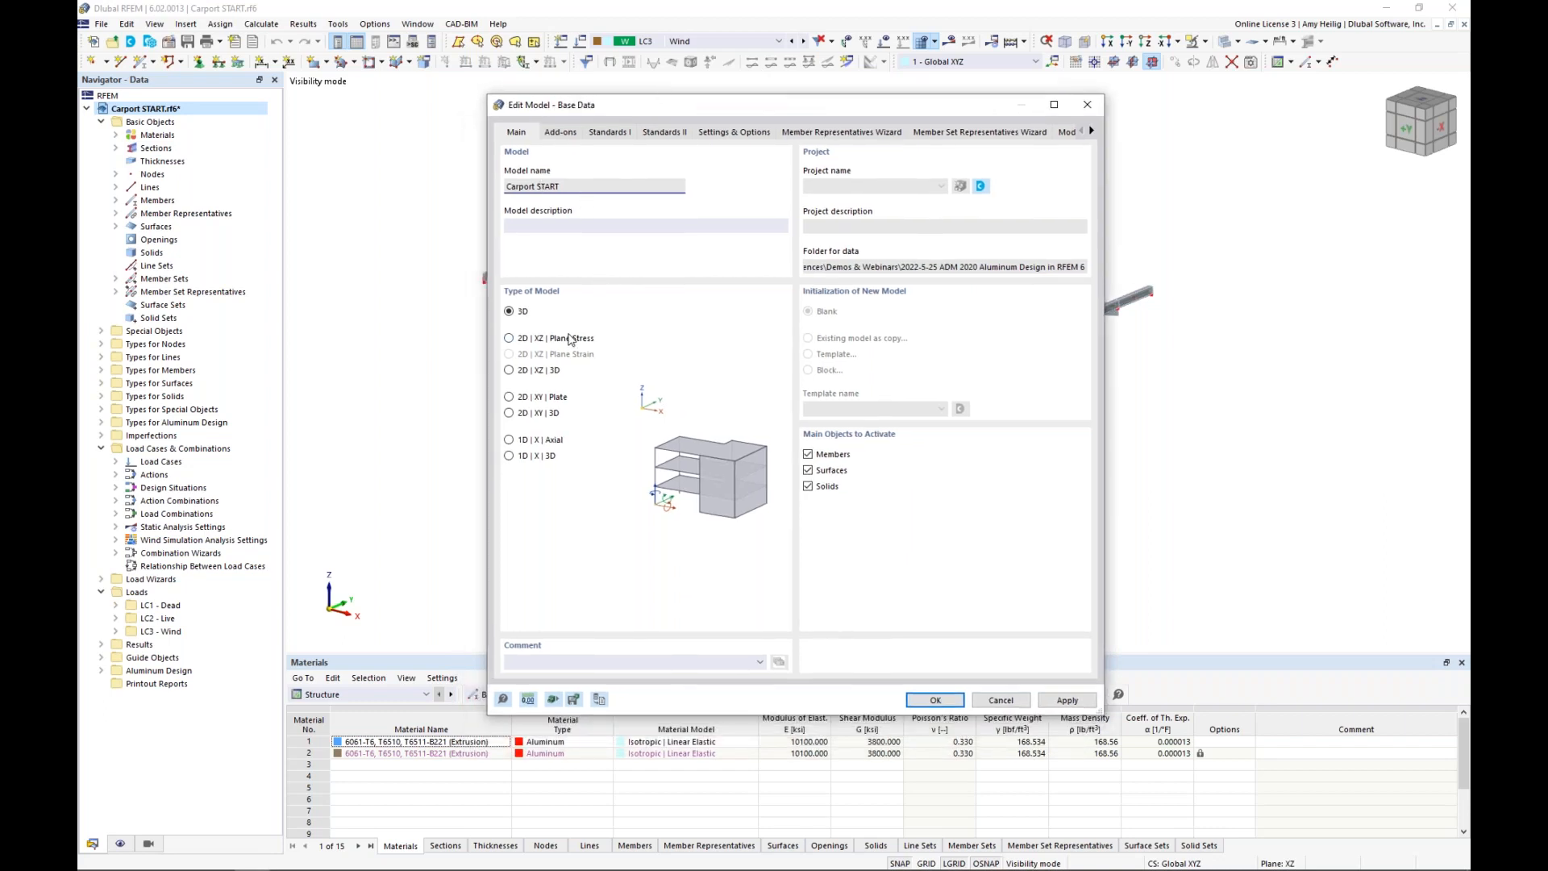
{"action": "left_click", "coordinate": [561, 132]}
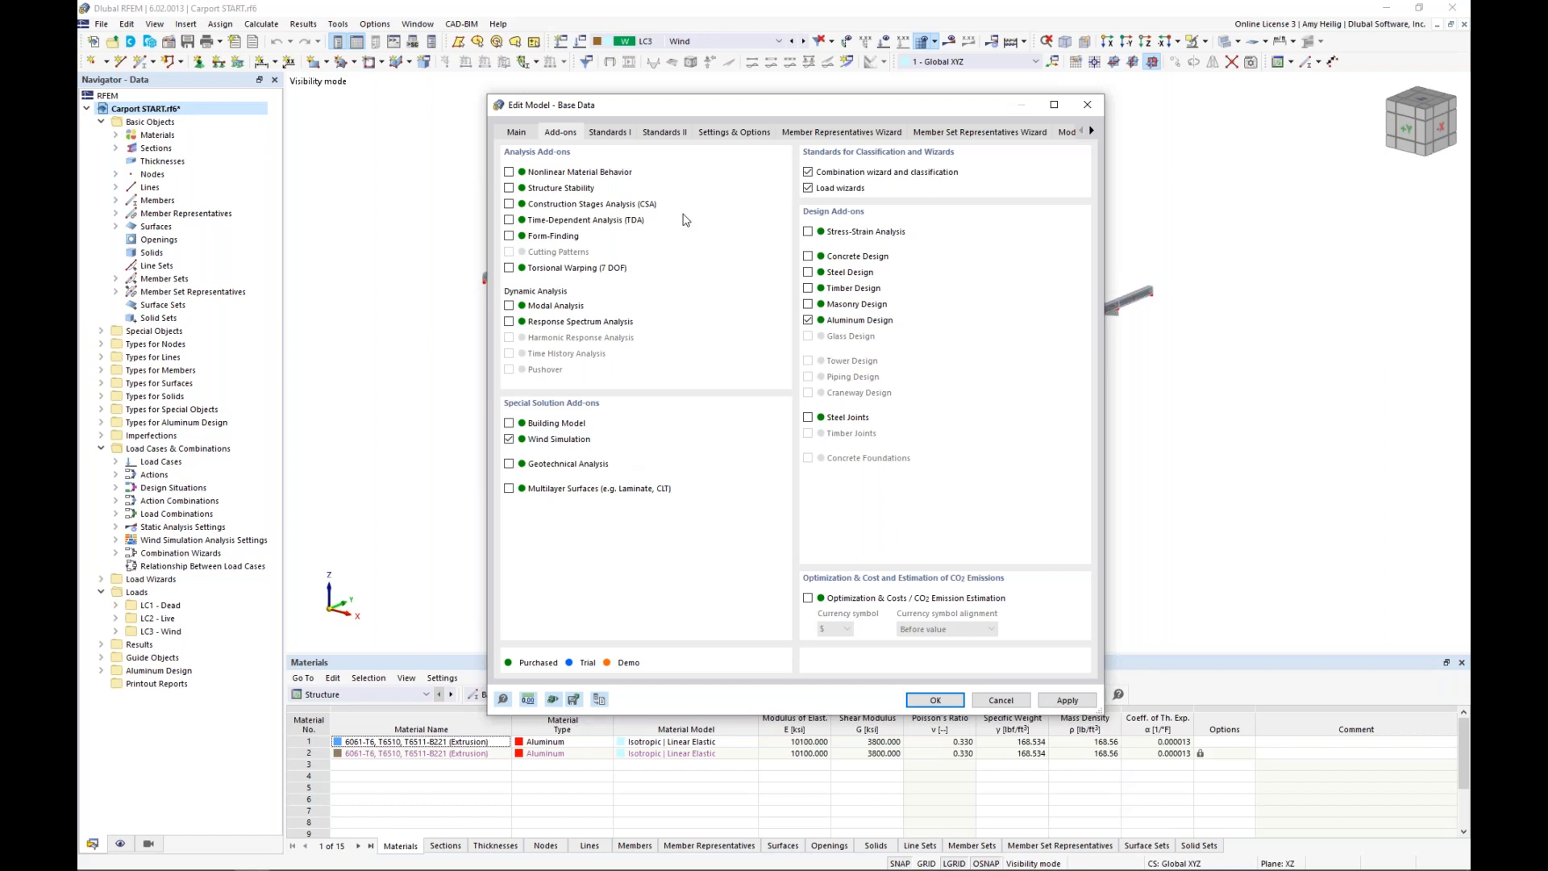
{"action": "left_click", "coordinate": [620, 140]}
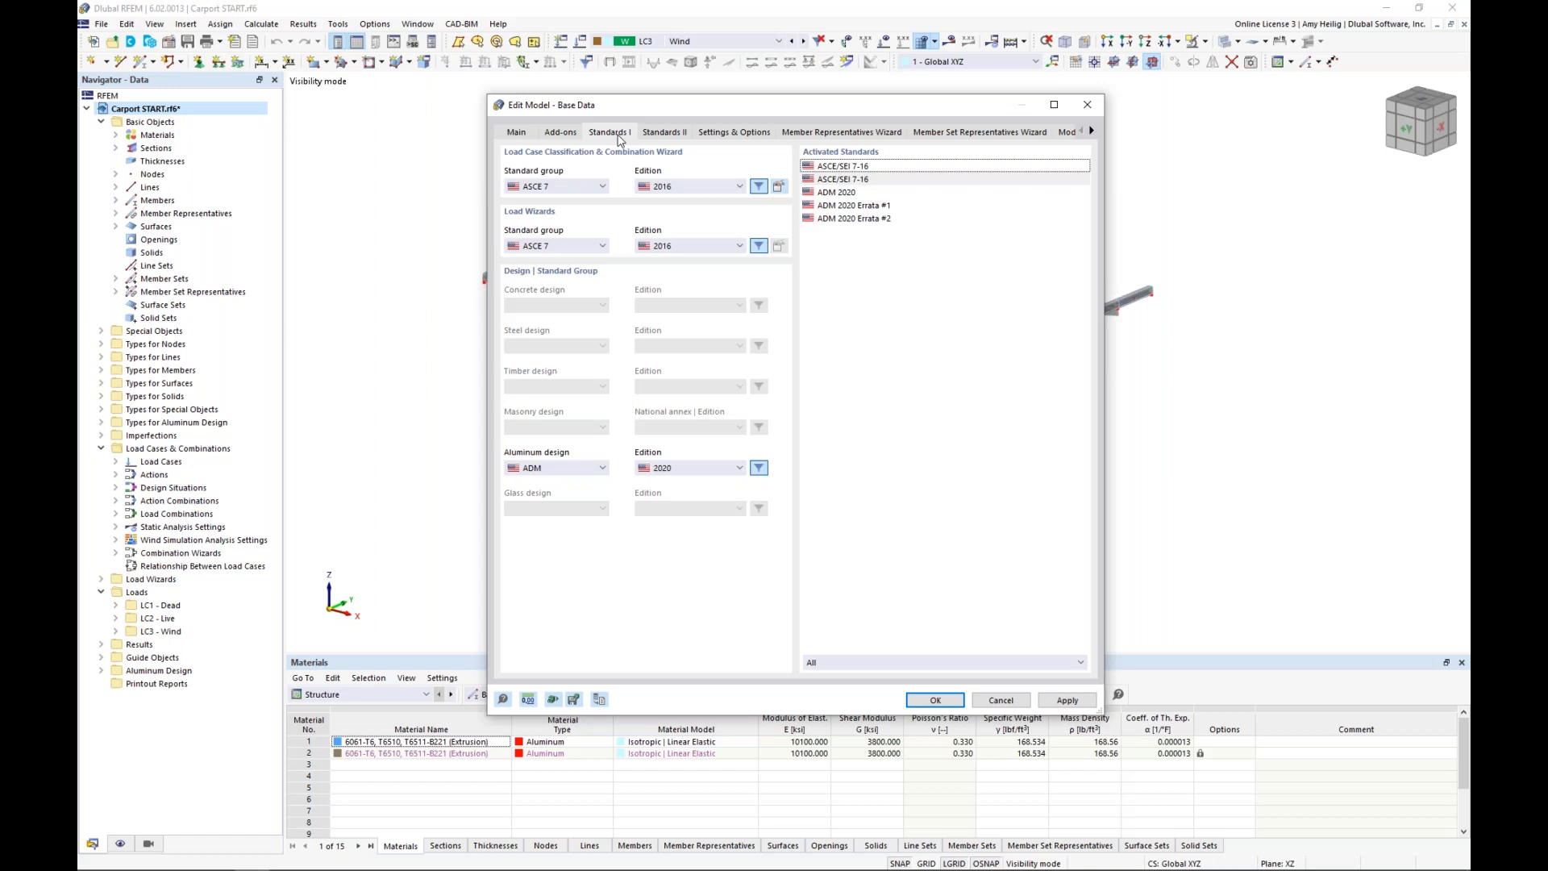
{"action": "left_click", "coordinate": [569, 190]}
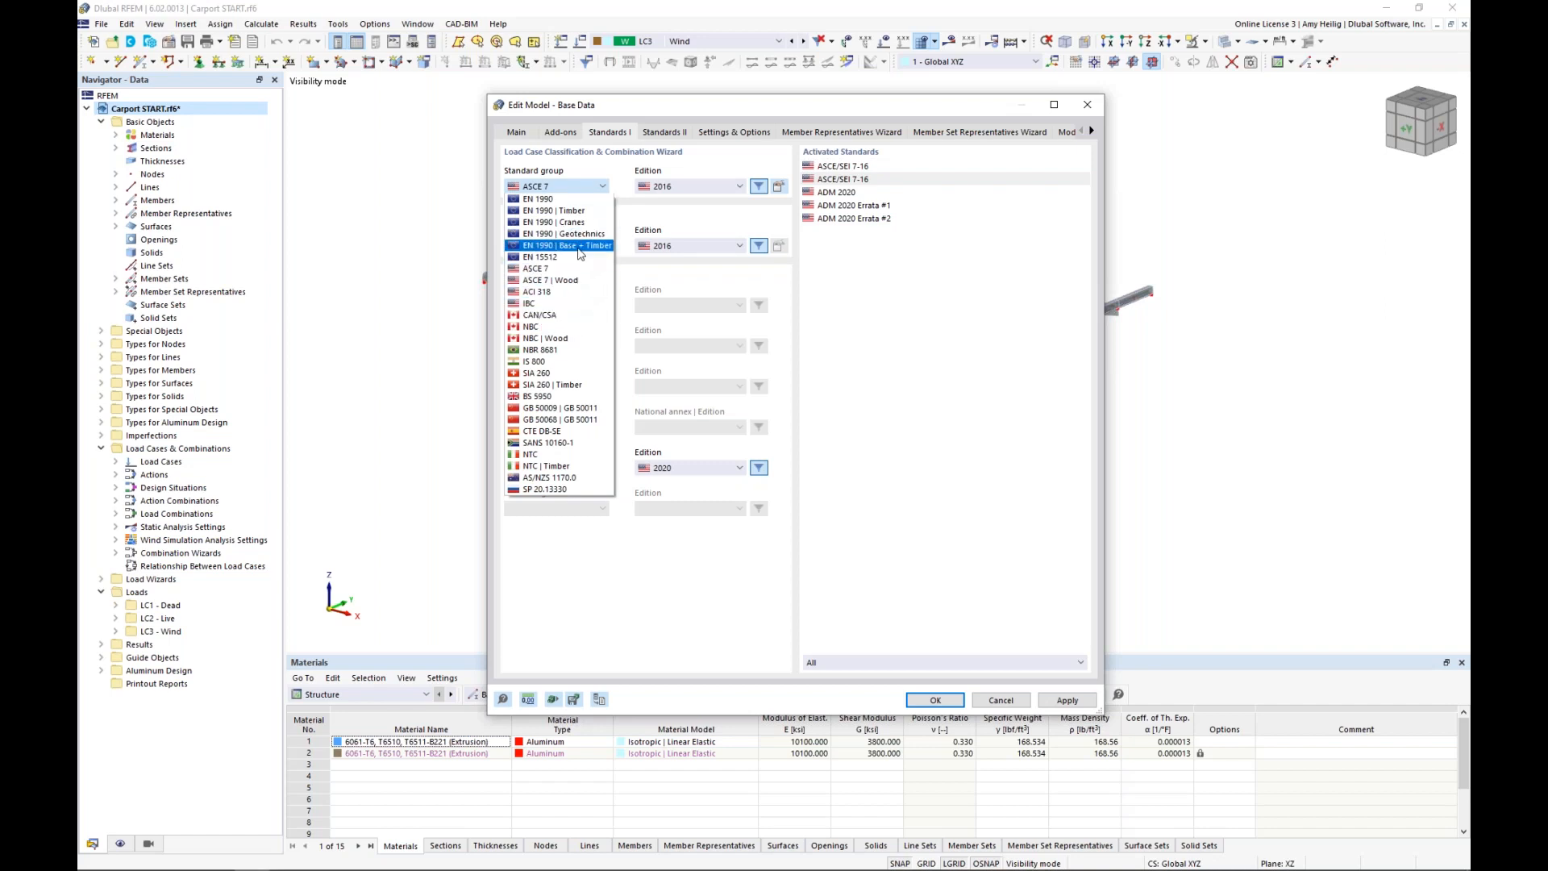
{"action": "left_click", "coordinate": [645, 216]}
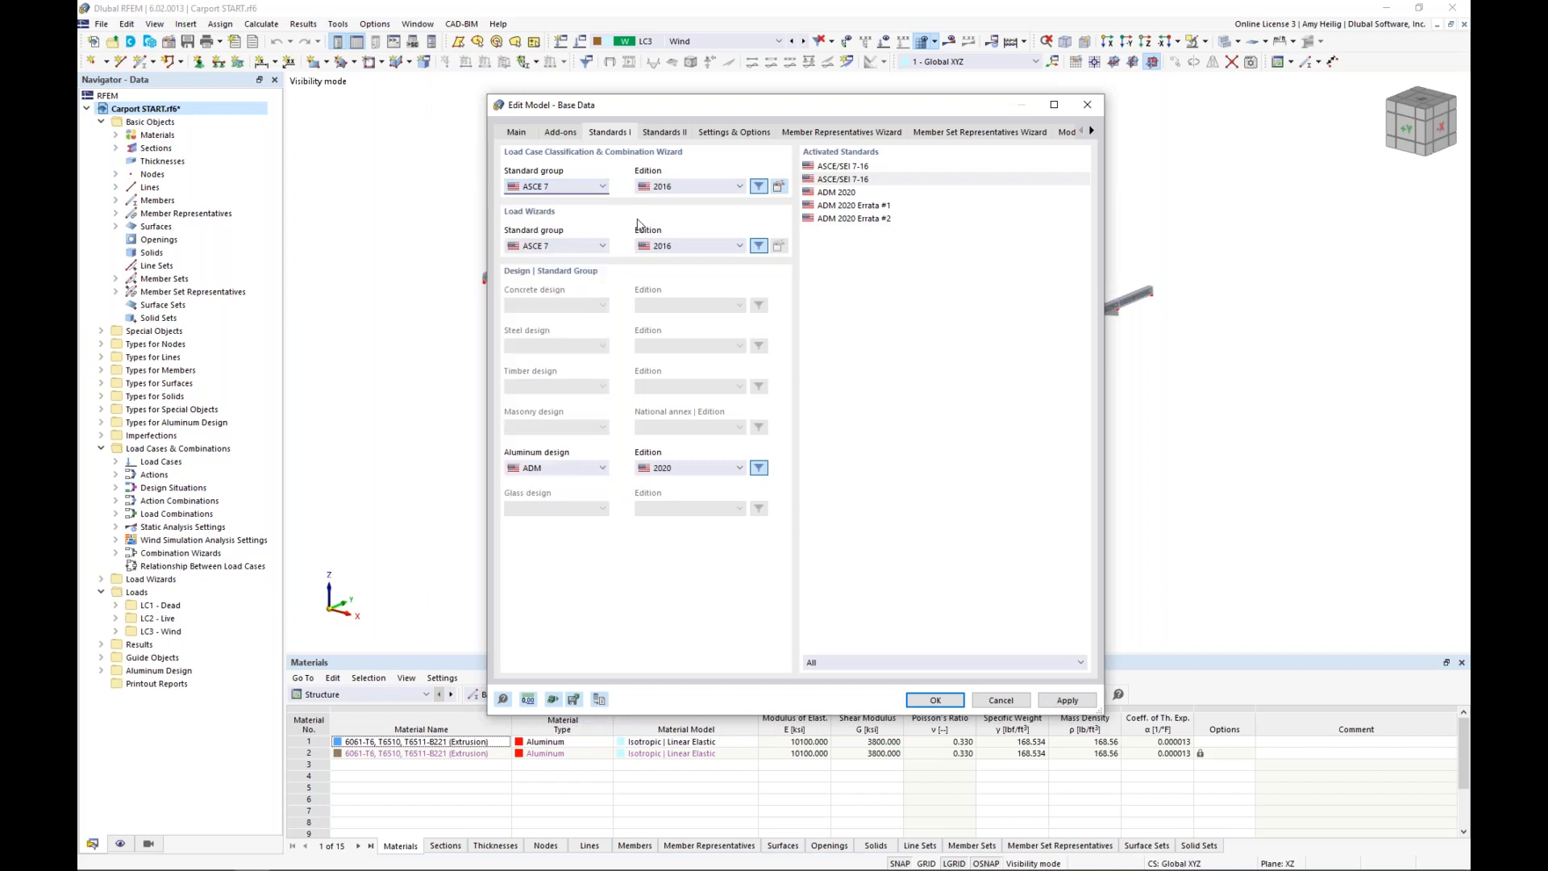
{"action": "left_click", "coordinate": [591, 471]}
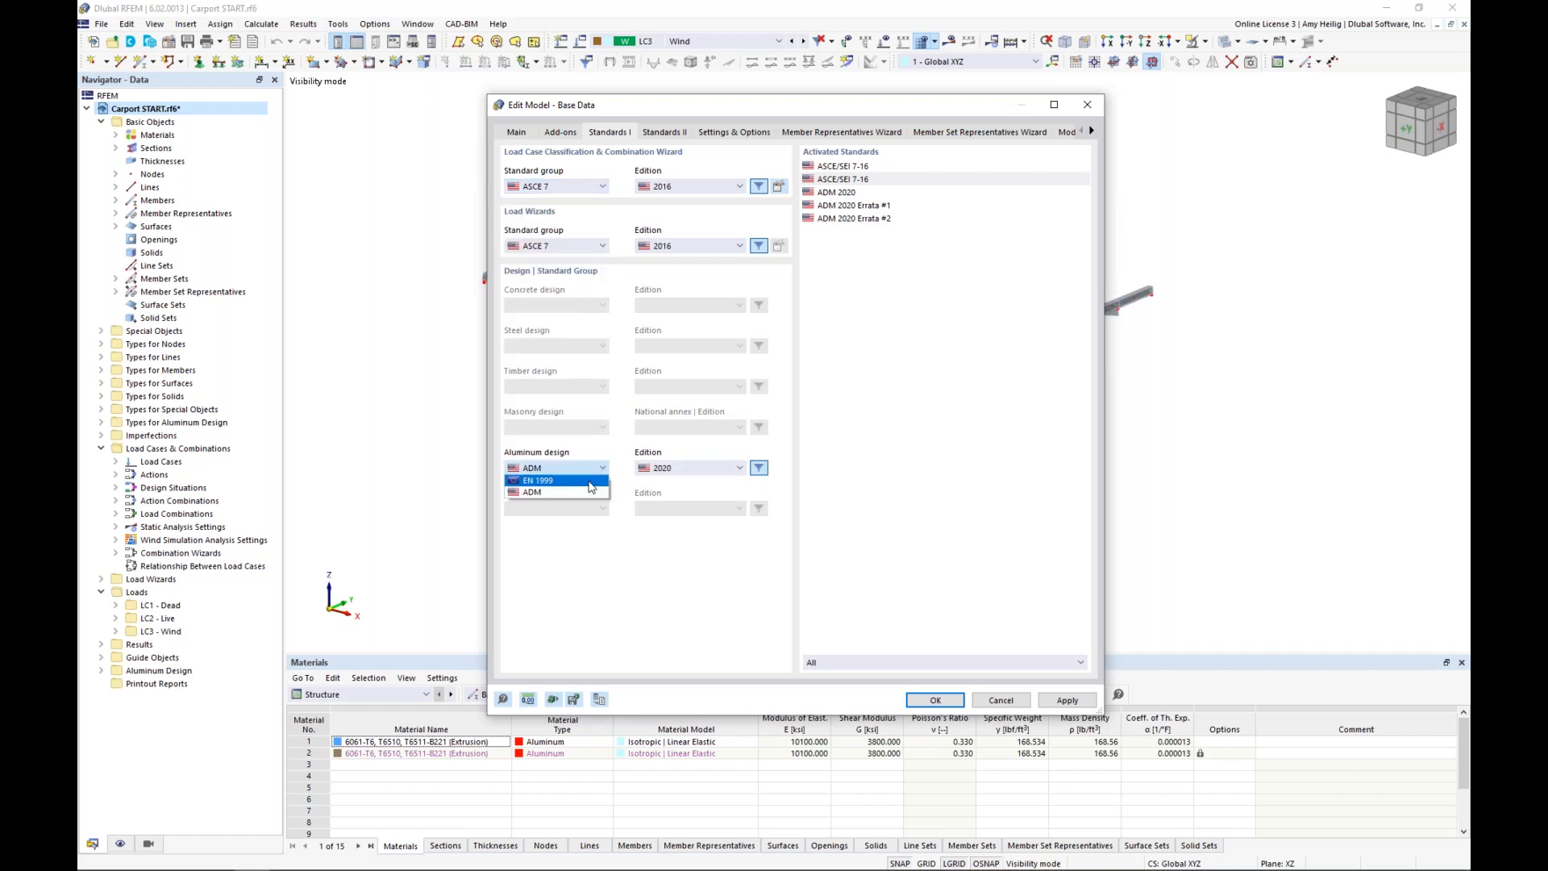
{"action": "left_click", "coordinate": [663, 483]}
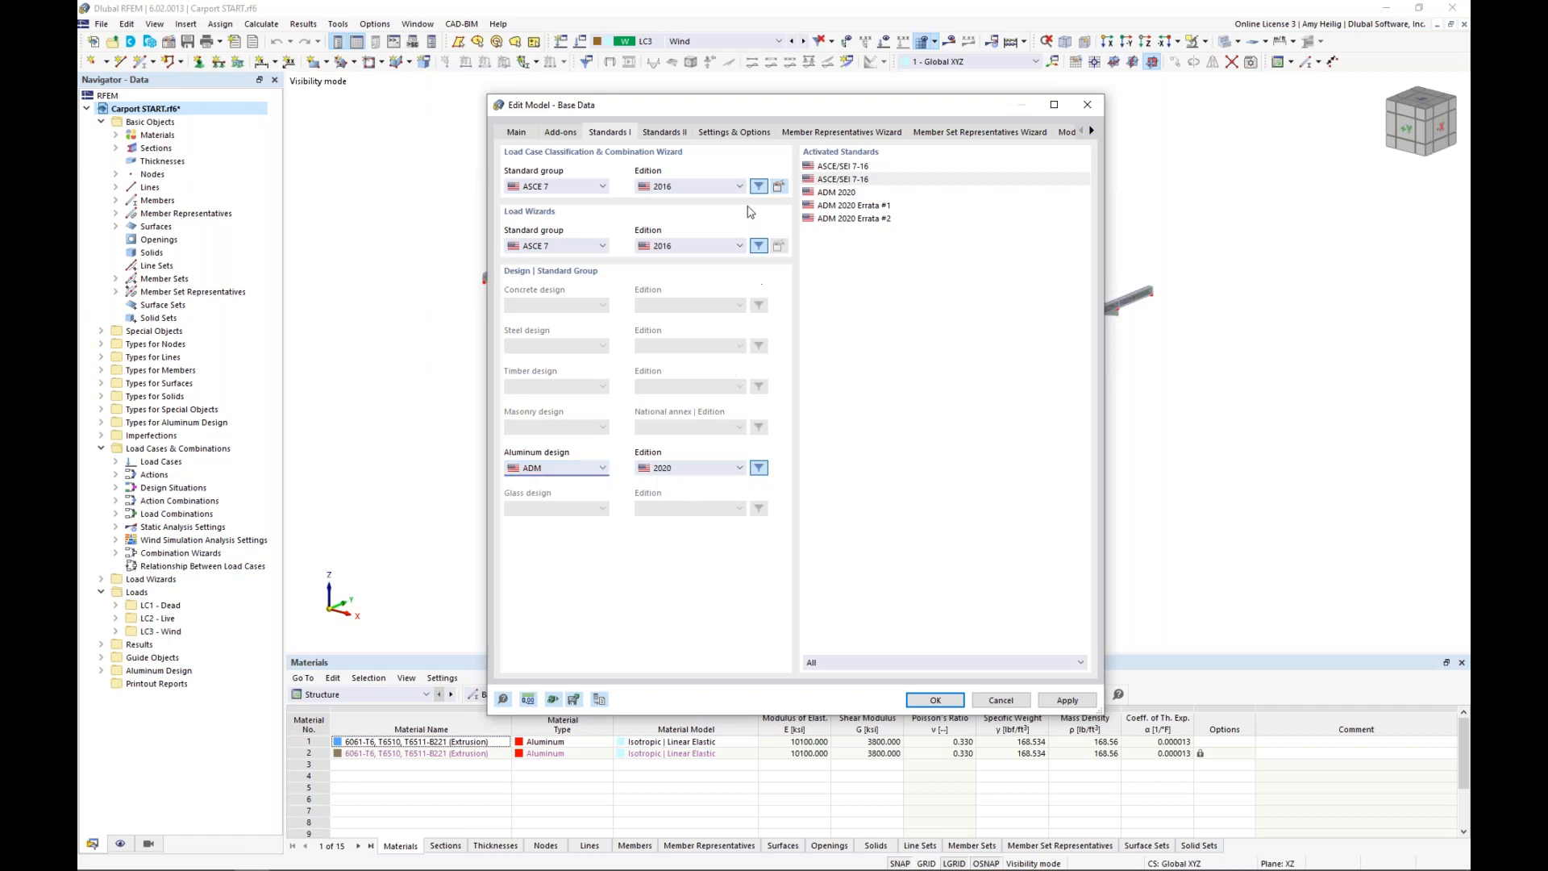
Examine the member representative option and its considered aluminum design properties, and leave the base data without changes
{"action": "left_click", "coordinate": [733, 133]}
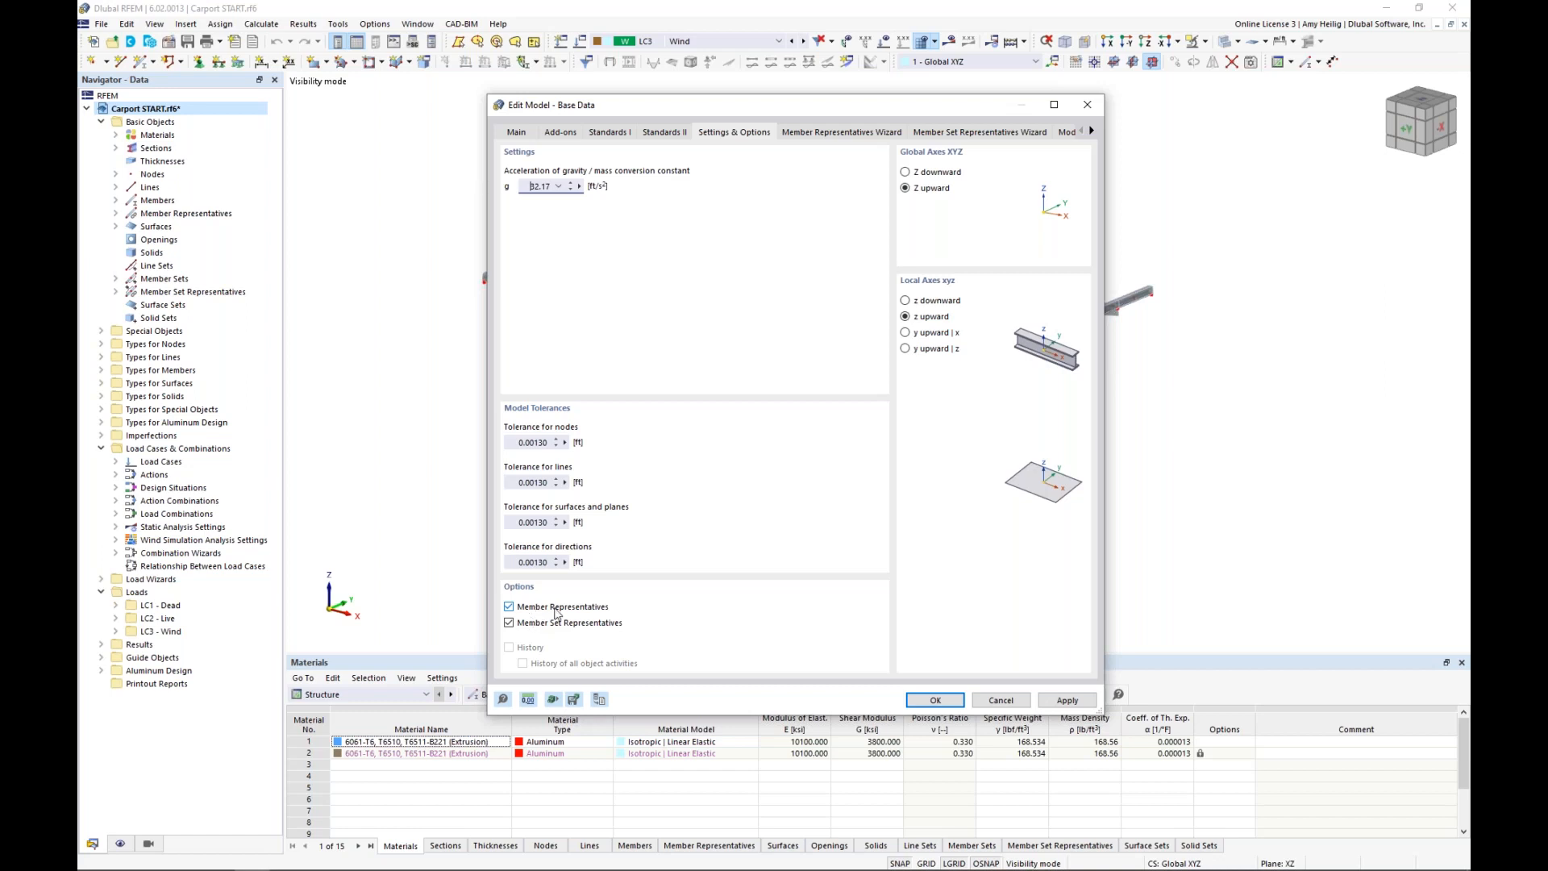
{"action": "left_click", "coordinate": [817, 131]}
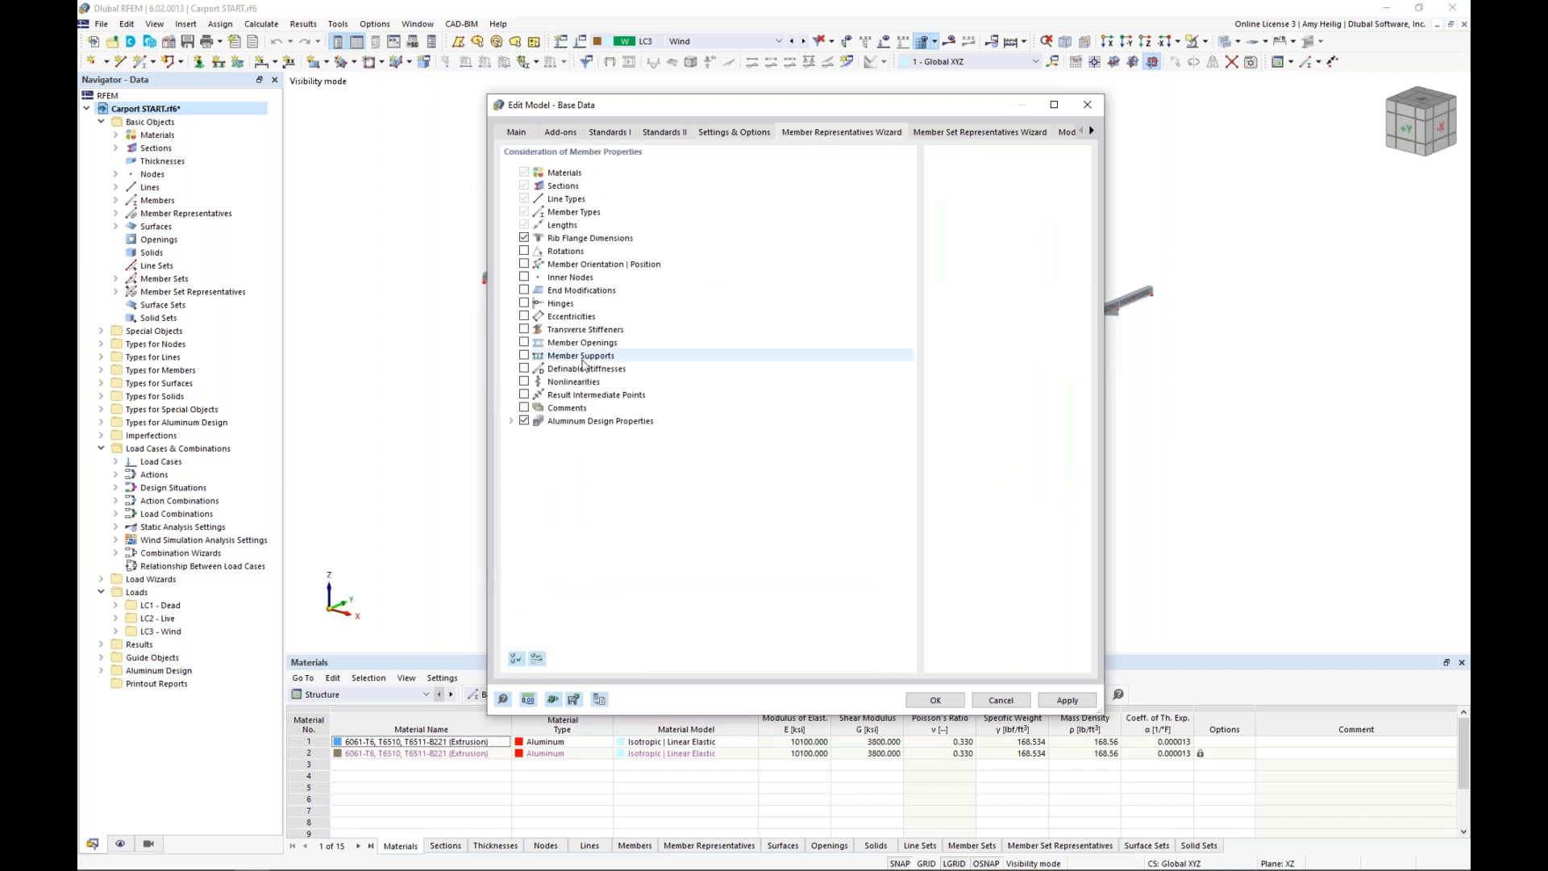
{"action": "left_click", "coordinate": [512, 421]}
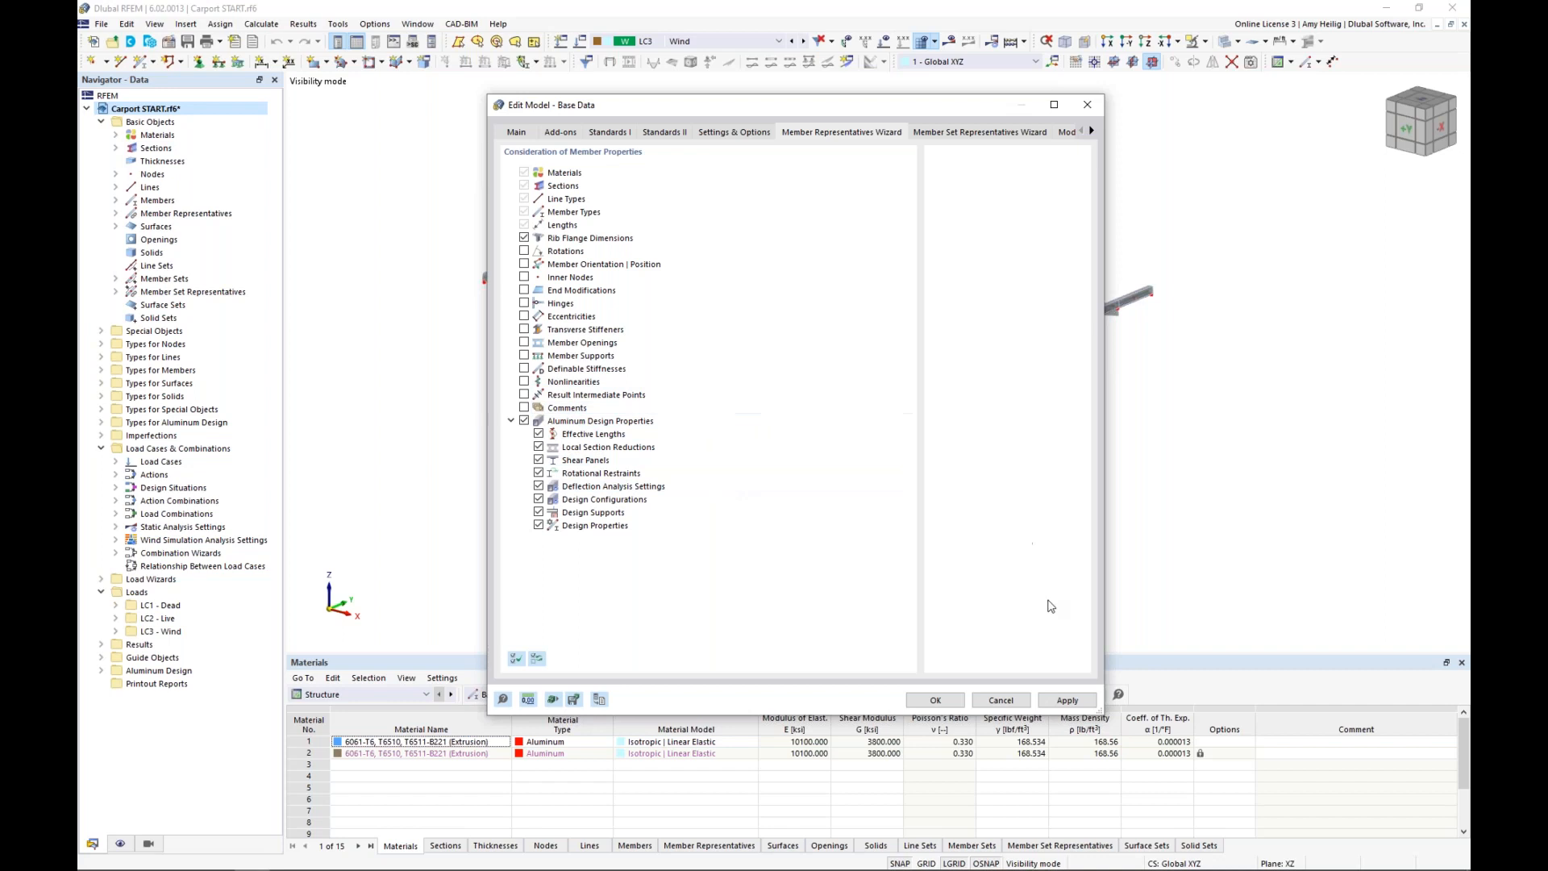
{"action": "left_click", "coordinate": [1012, 702]}
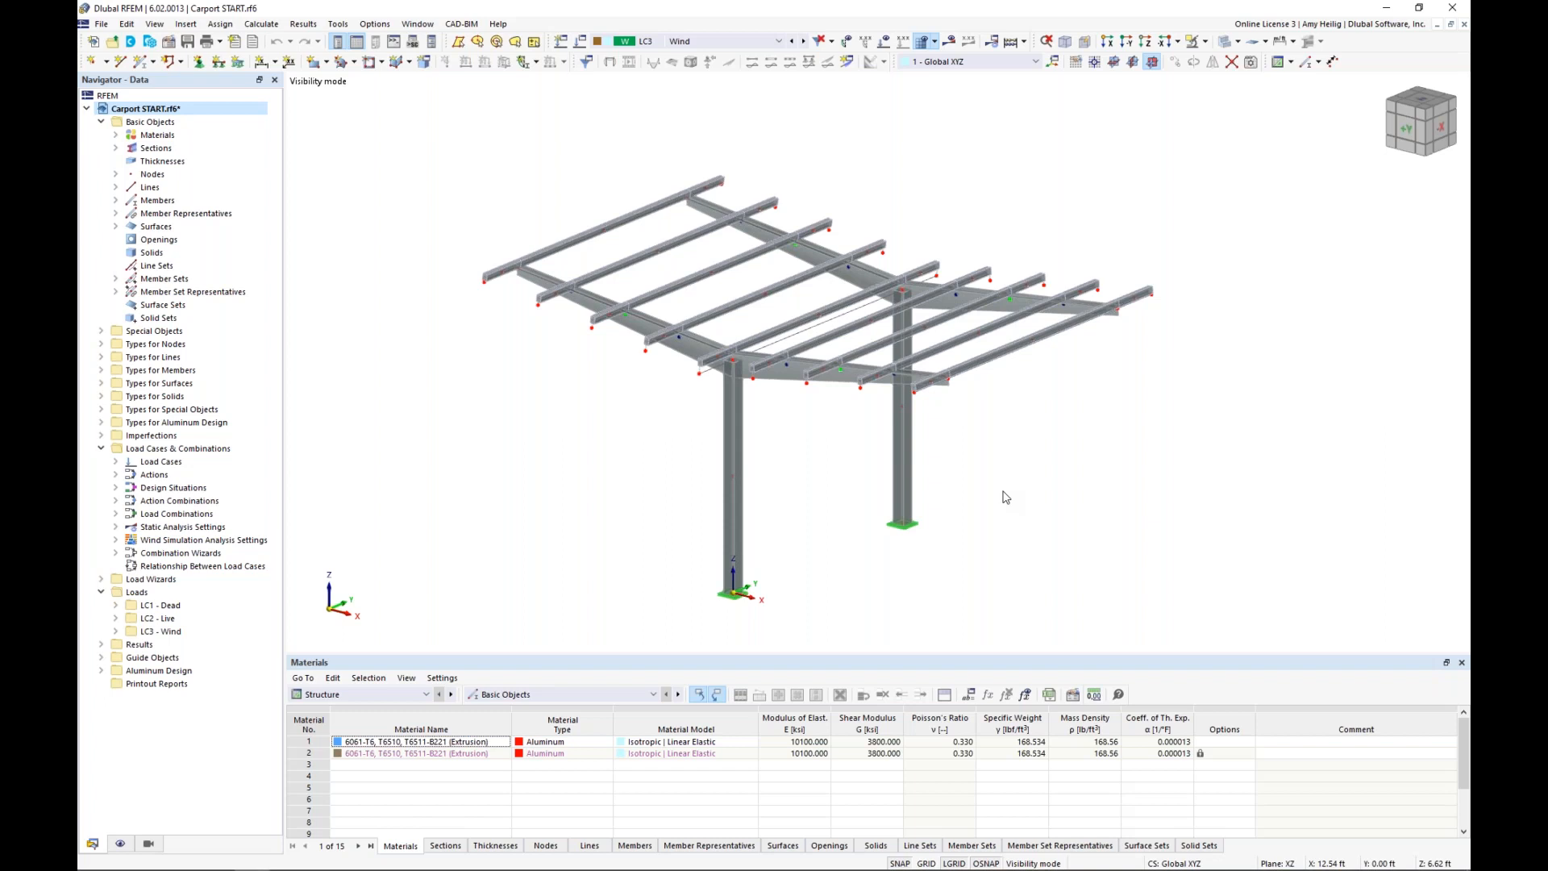
Open the front column's member data for editing and show the standardized rectangular tubes in its section library
{"action": "middle_click_drag", "start_coordinate": [998, 539], "coordinate": [957, 525], "text": "ctrl"}
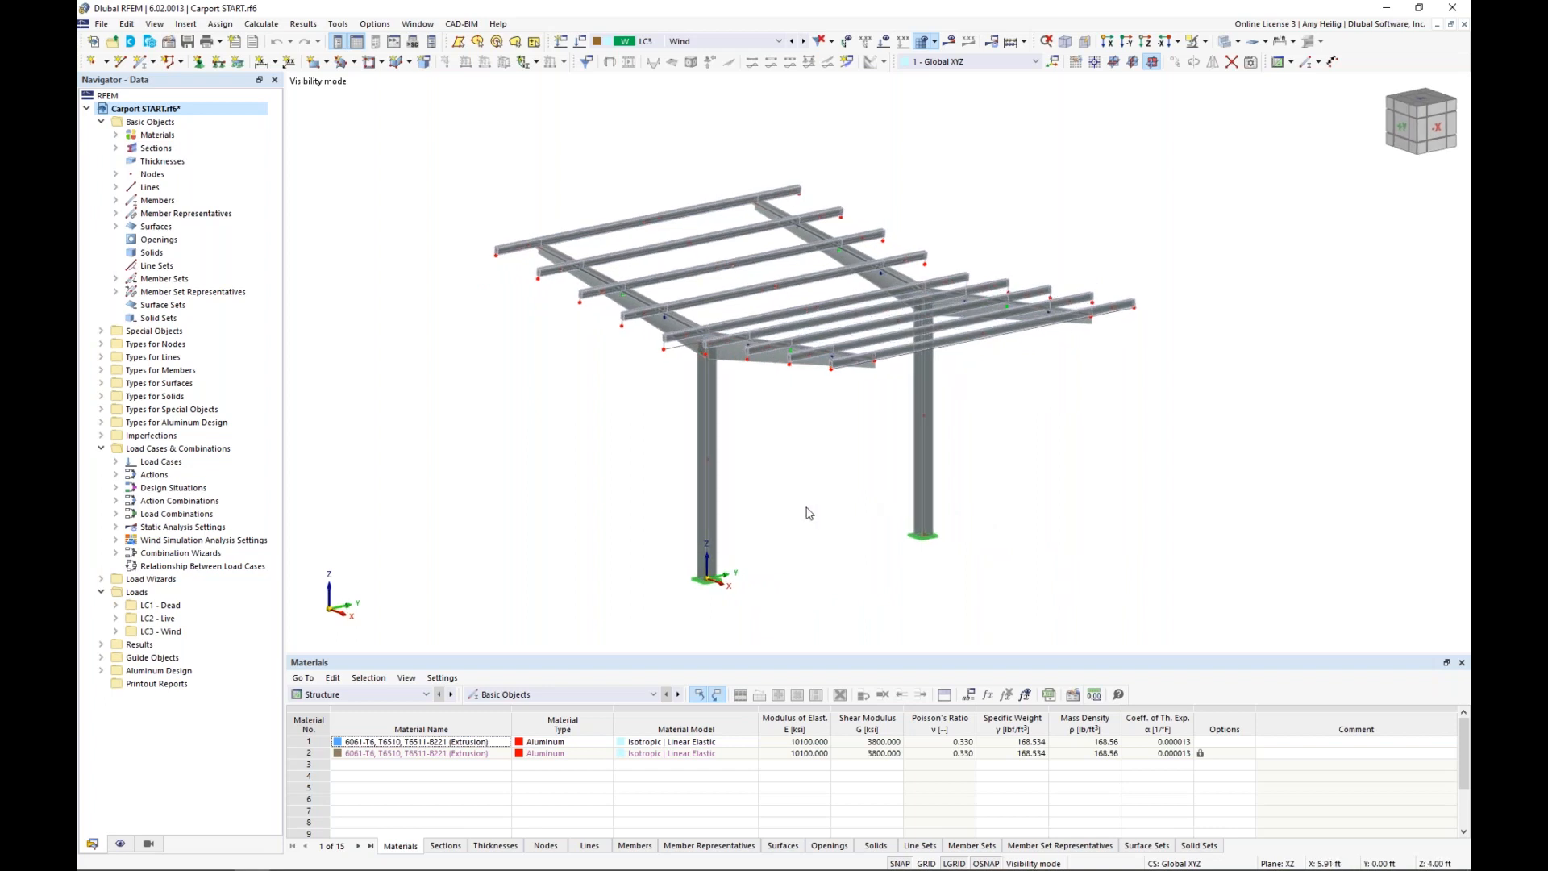
{"action": "double_click", "coordinate": [708, 502]}
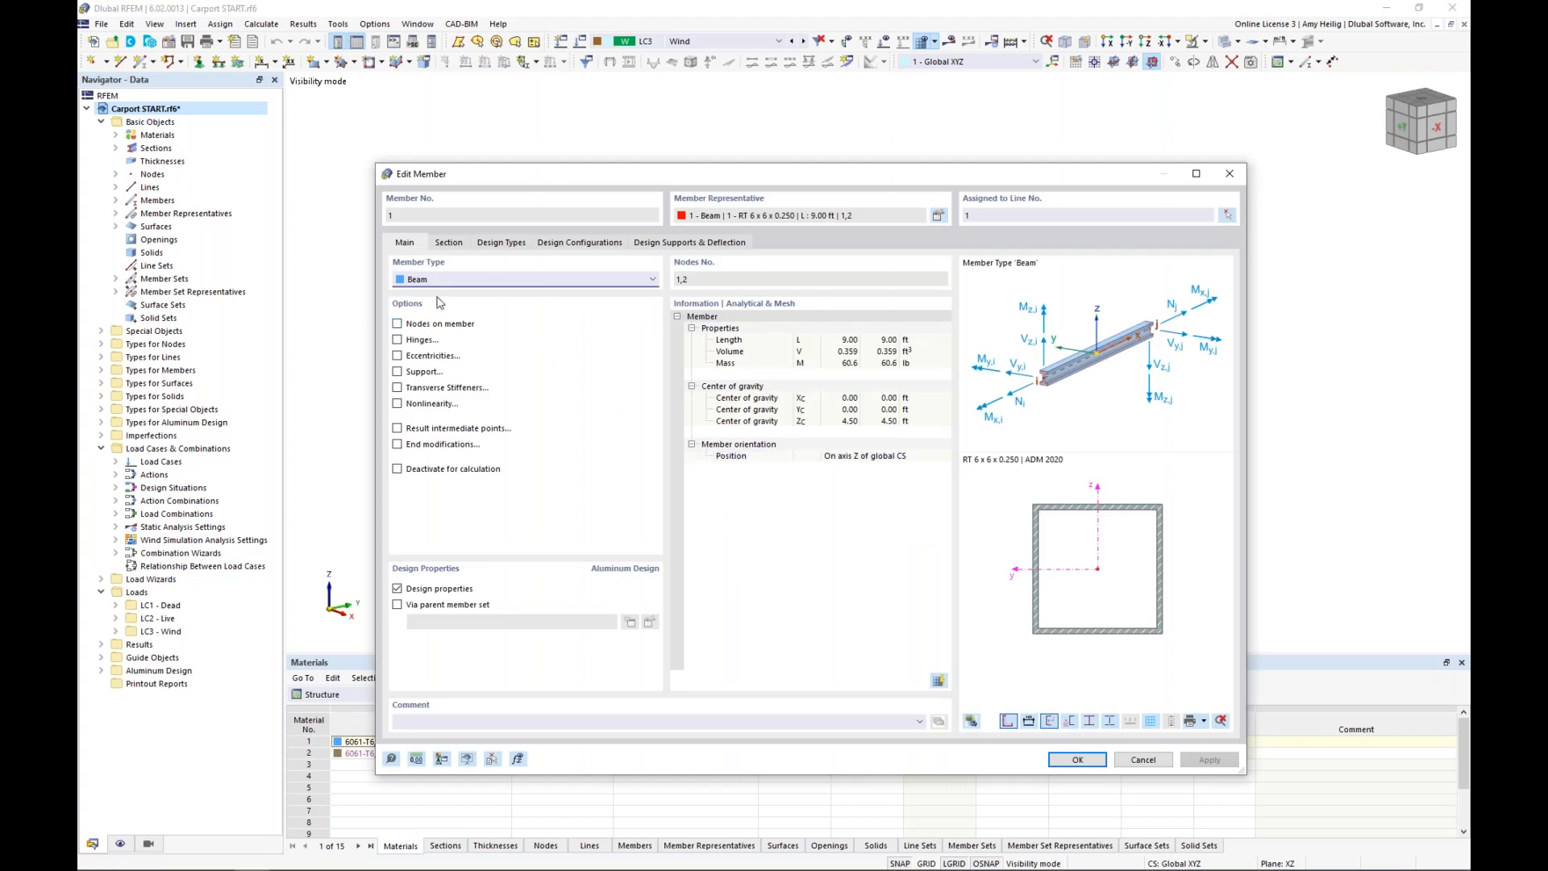
{"action": "left_click", "coordinate": [447, 244]}
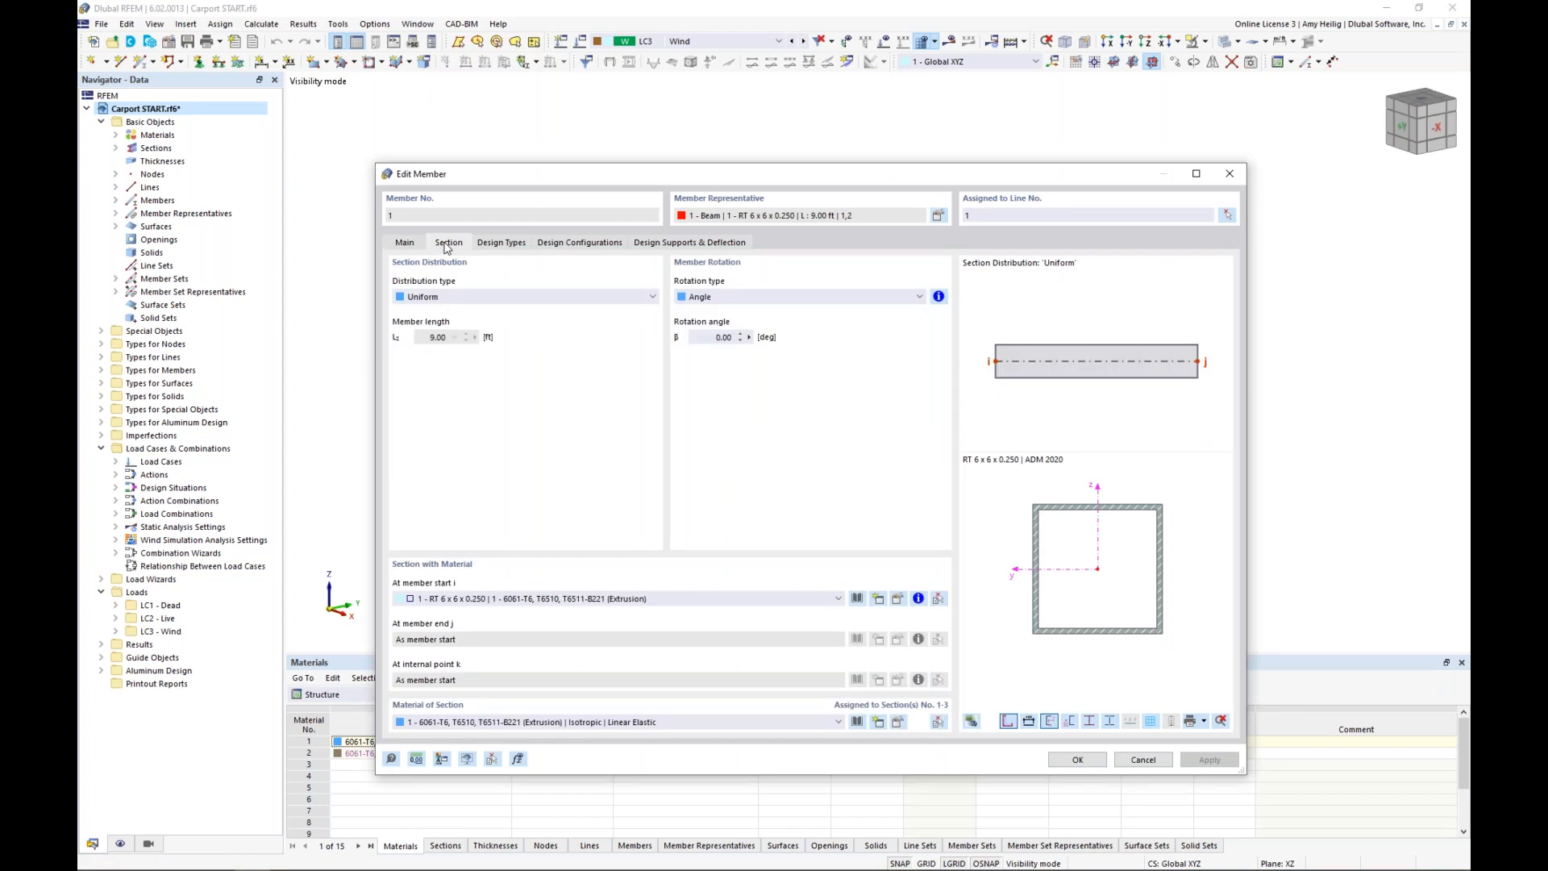
{"action": "left_click", "coordinate": [857, 598]}
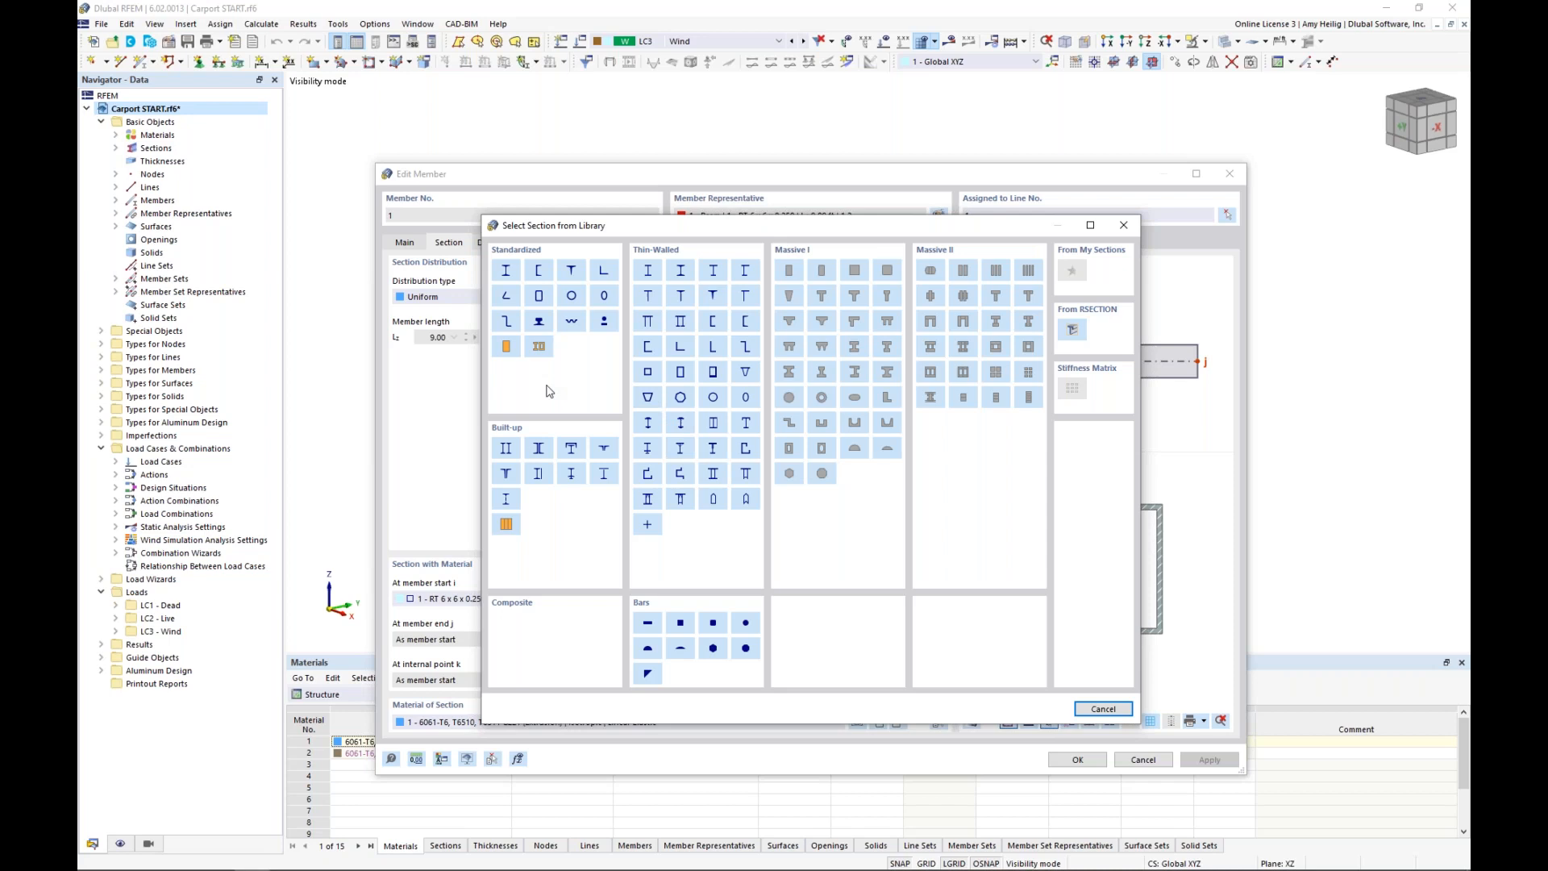
{"action": "left_click", "coordinate": [543, 302]}
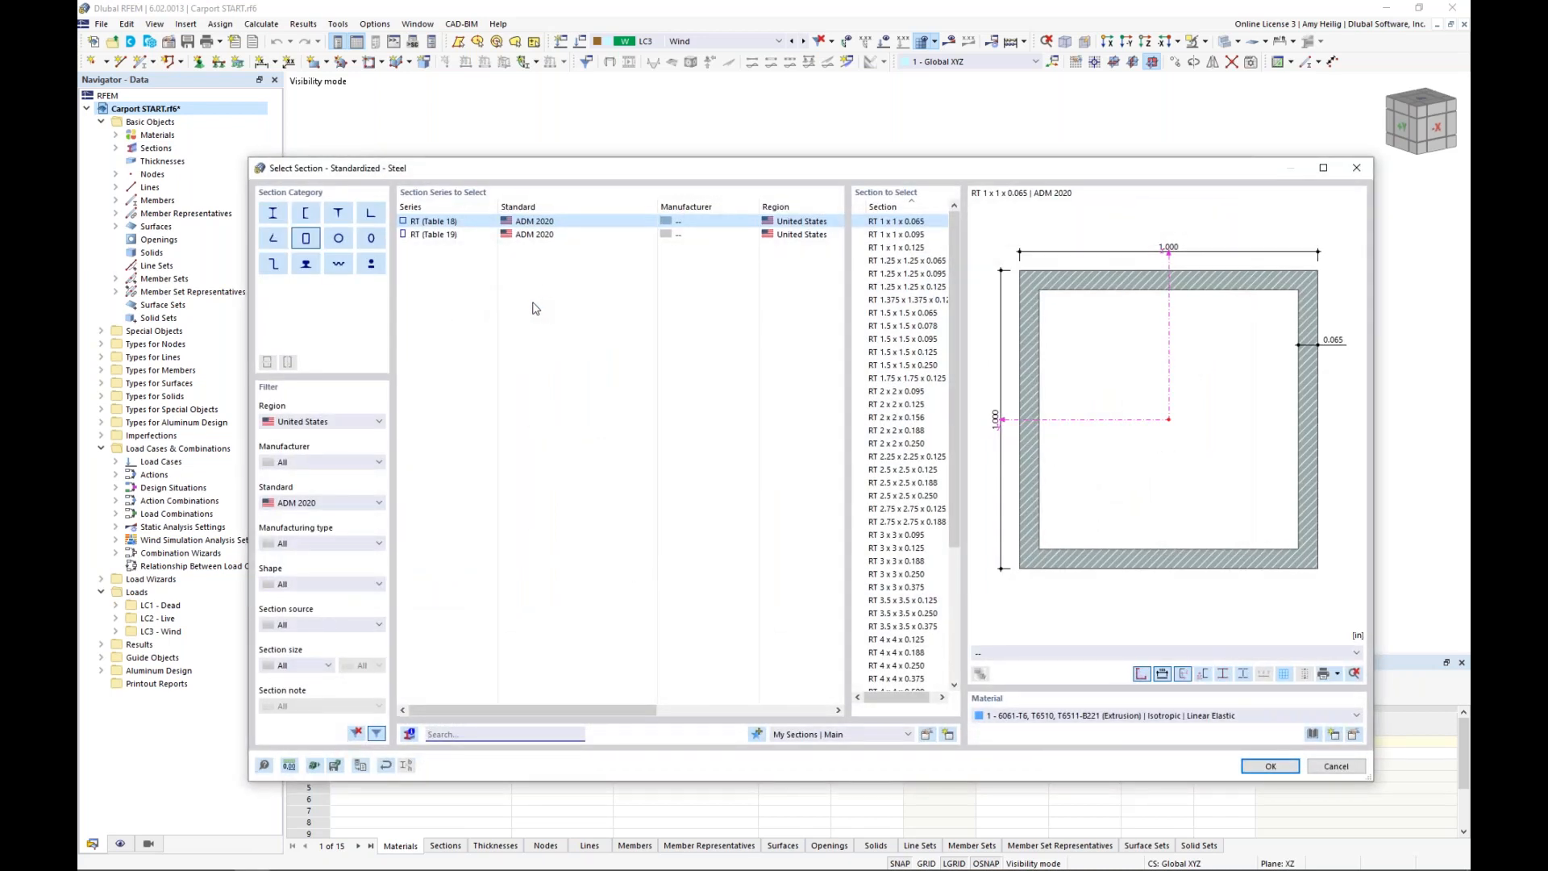
Filter the section library by region United States and standard ADM 2020
{"action": "left_click", "coordinate": [321, 421]}
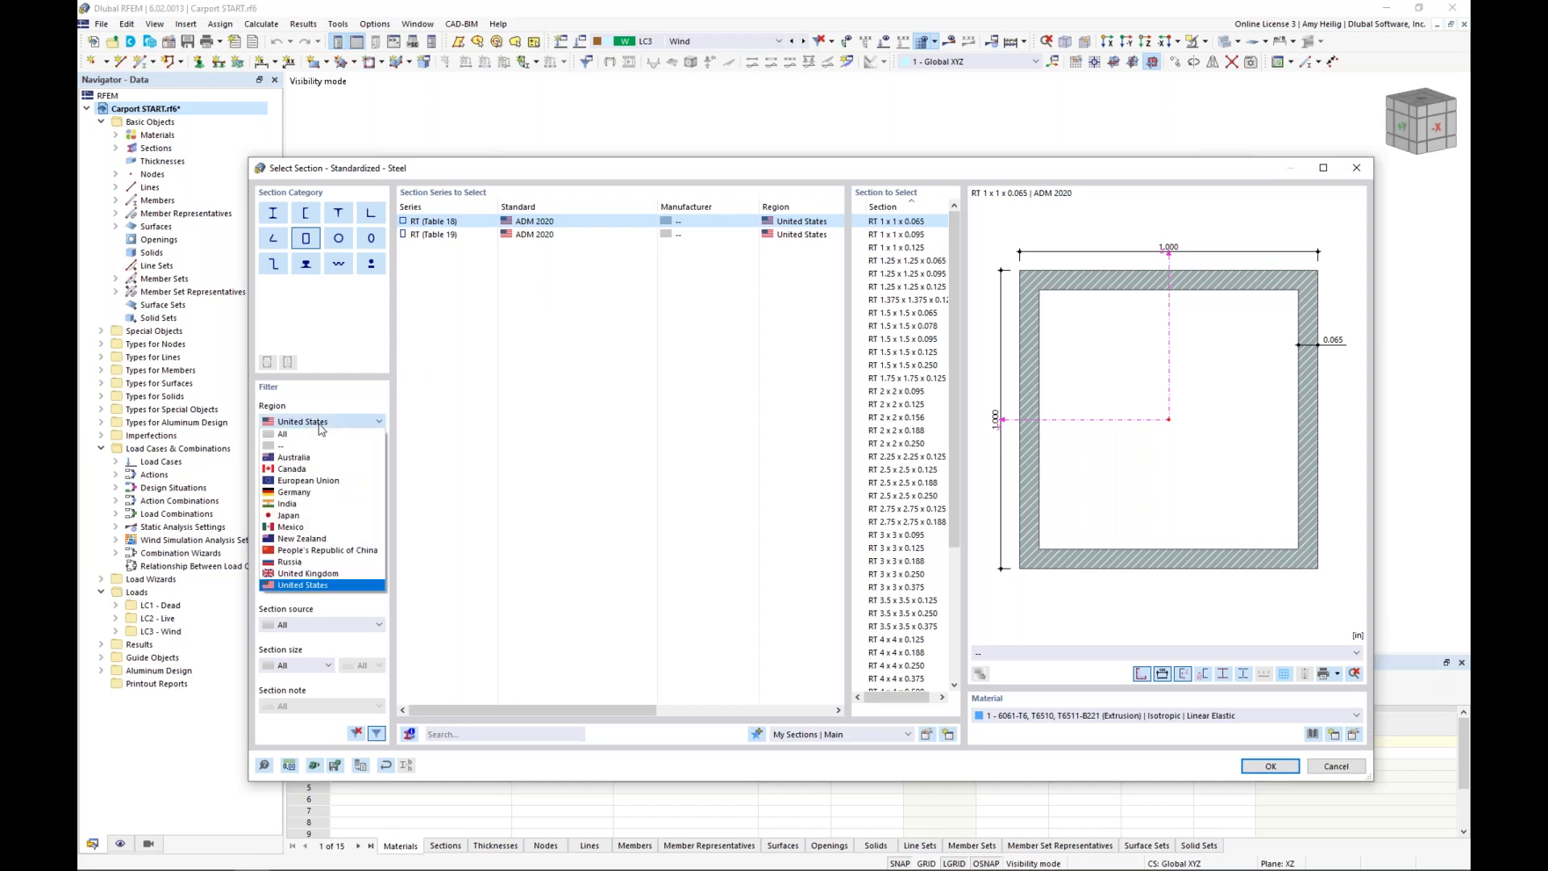
{"action": "left_click", "coordinate": [315, 591]}
{"action": "left_click", "coordinate": [320, 503]}
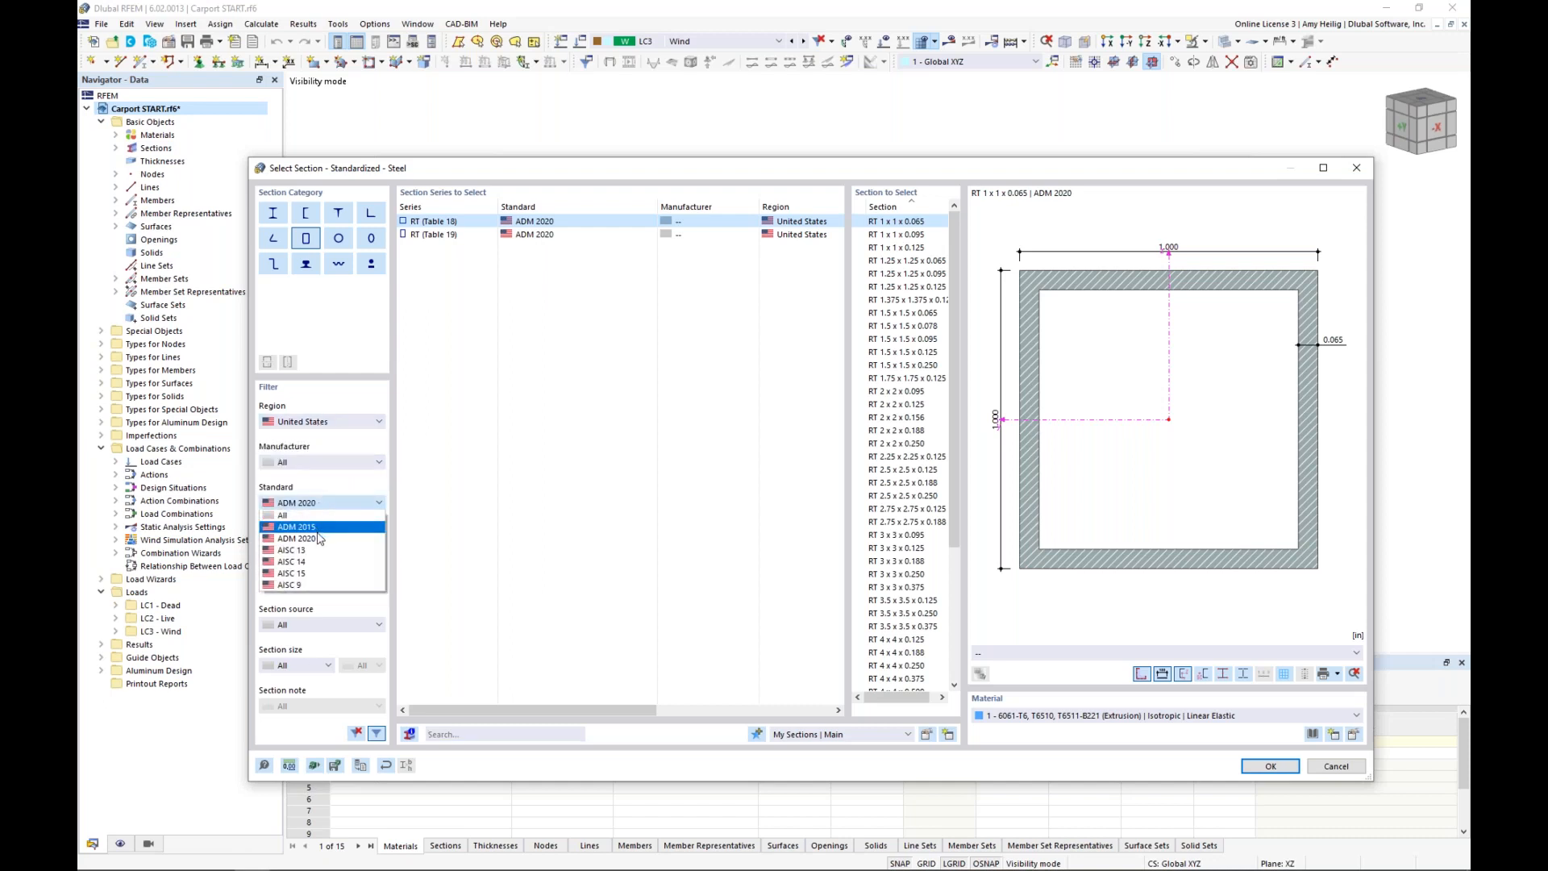
{"action": "left_click", "coordinate": [320, 538]}
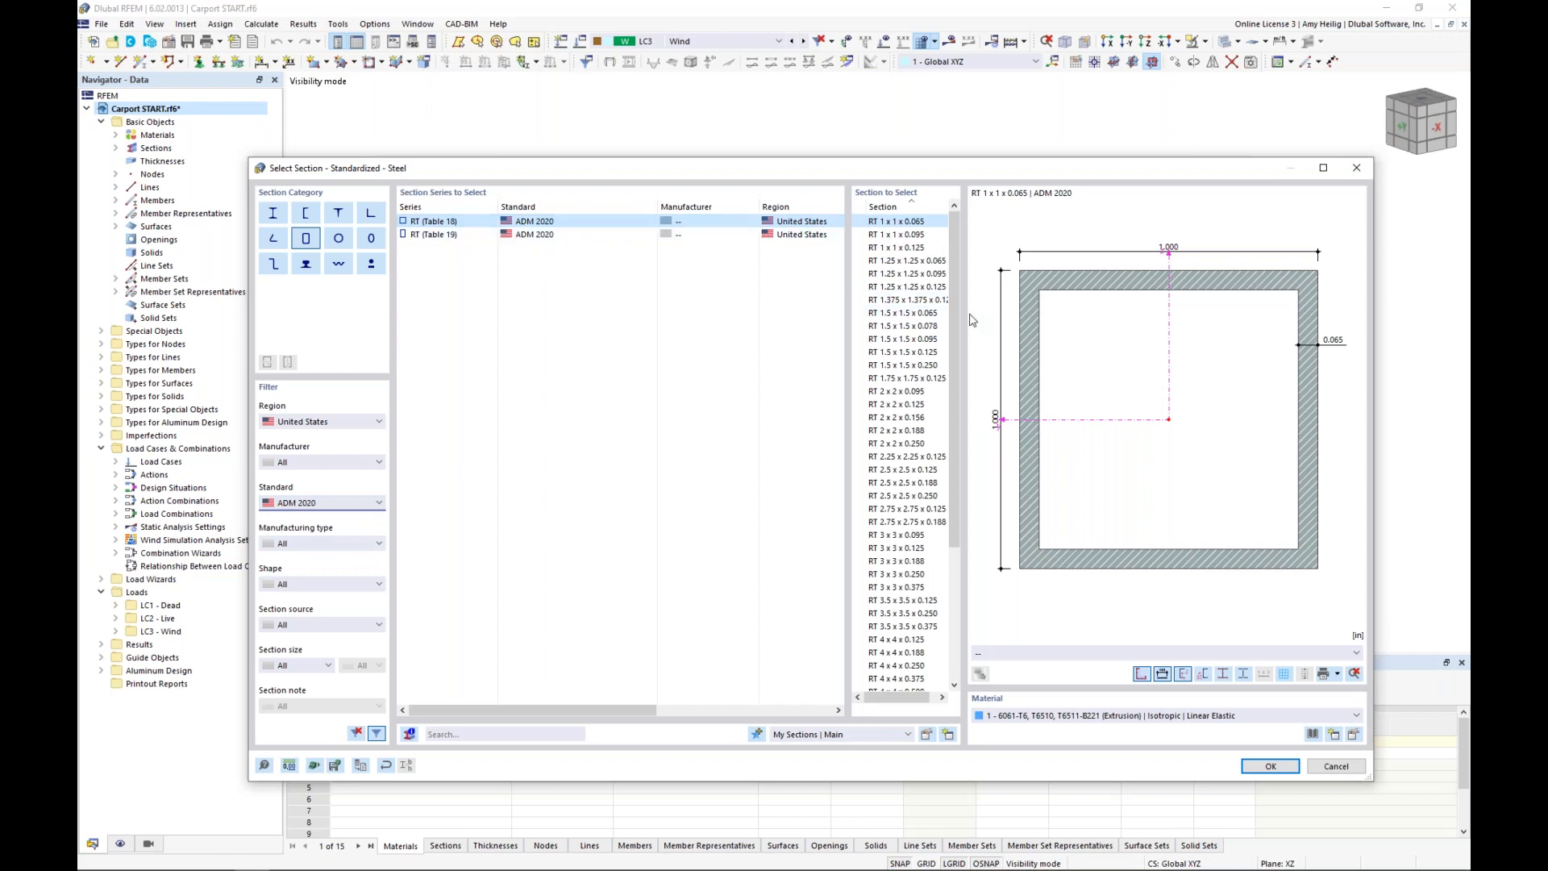
Examine the tube sizes in series RT (Table 18) and RT (Table 19), and leave the library without choosing one
{"action": "left_click_drag", "start_coordinate": [959, 327], "coordinate": [959, 457]}
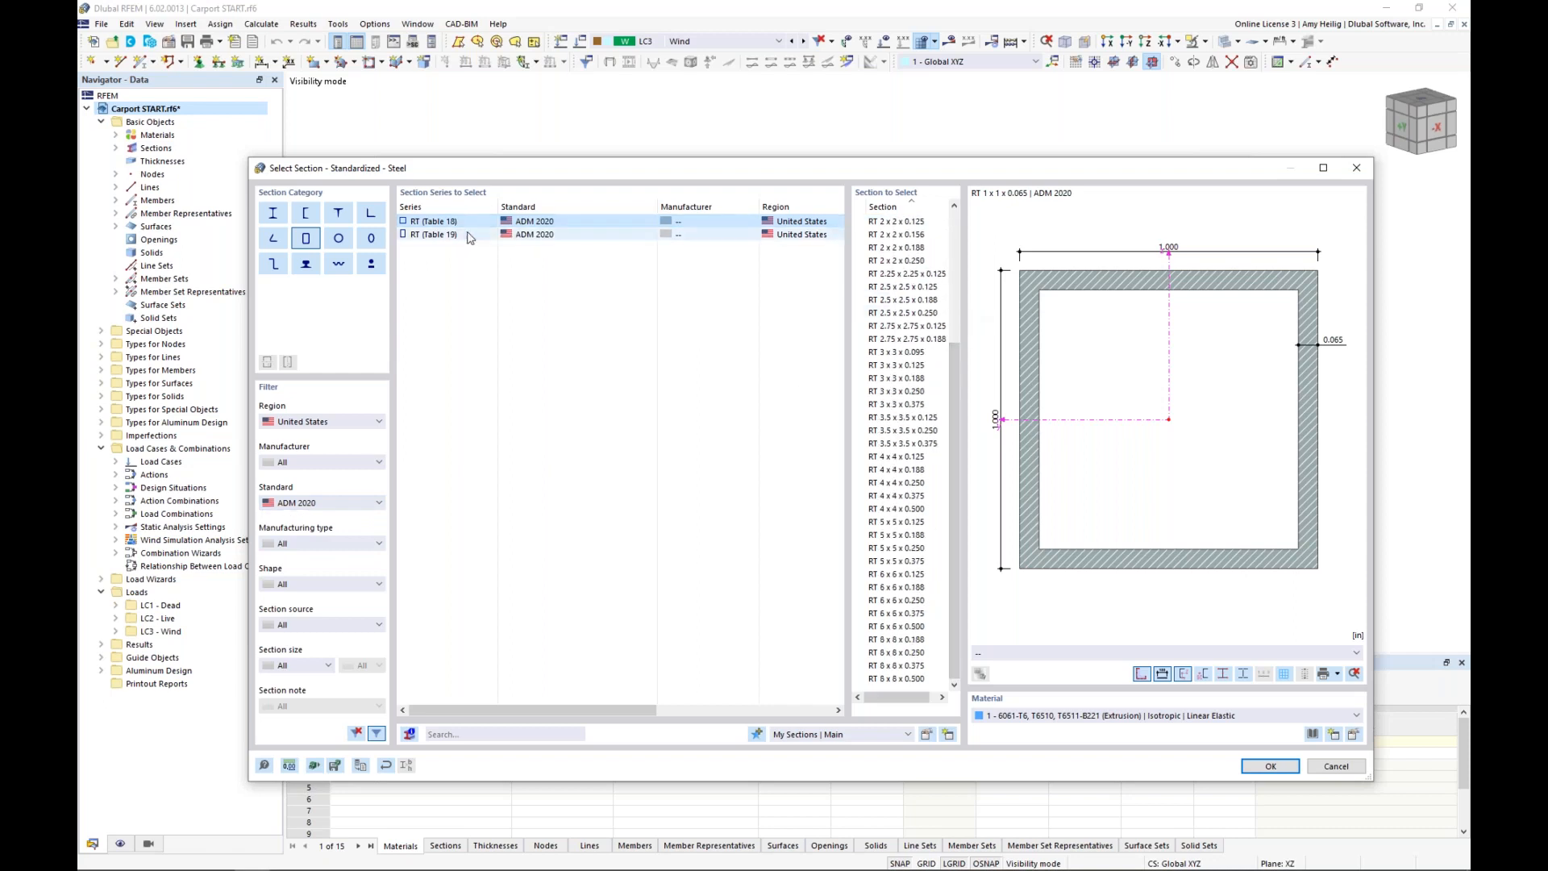
{"action": "left_click", "coordinate": [433, 233]}
{"action": "left_click_drag", "start_coordinate": [953, 288], "coordinate": [955, 397]}
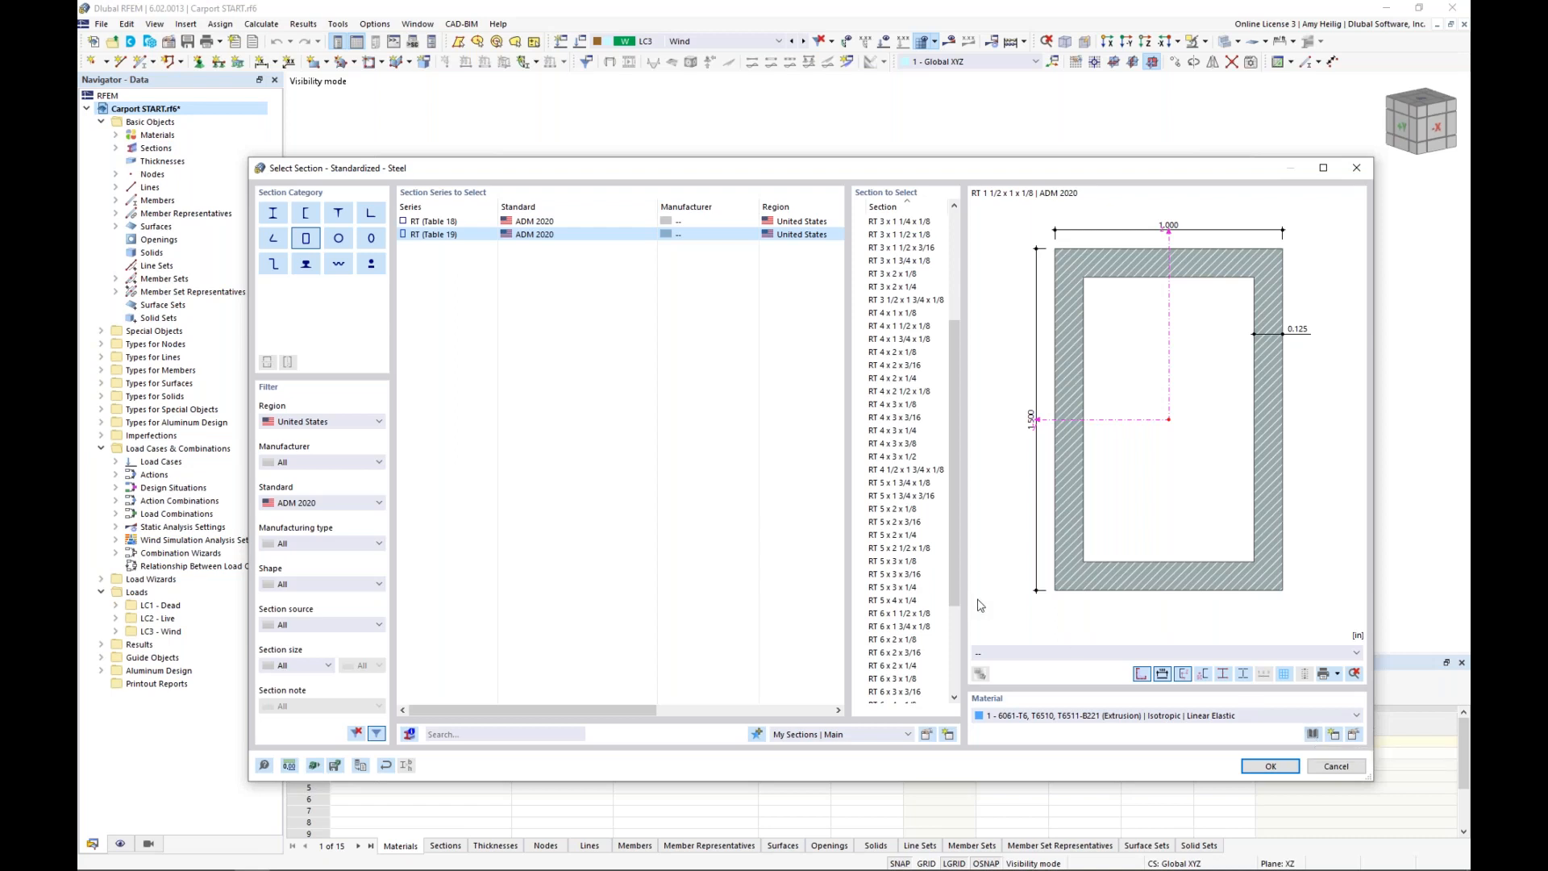
{"action": "left_click", "coordinate": [1328, 767]}
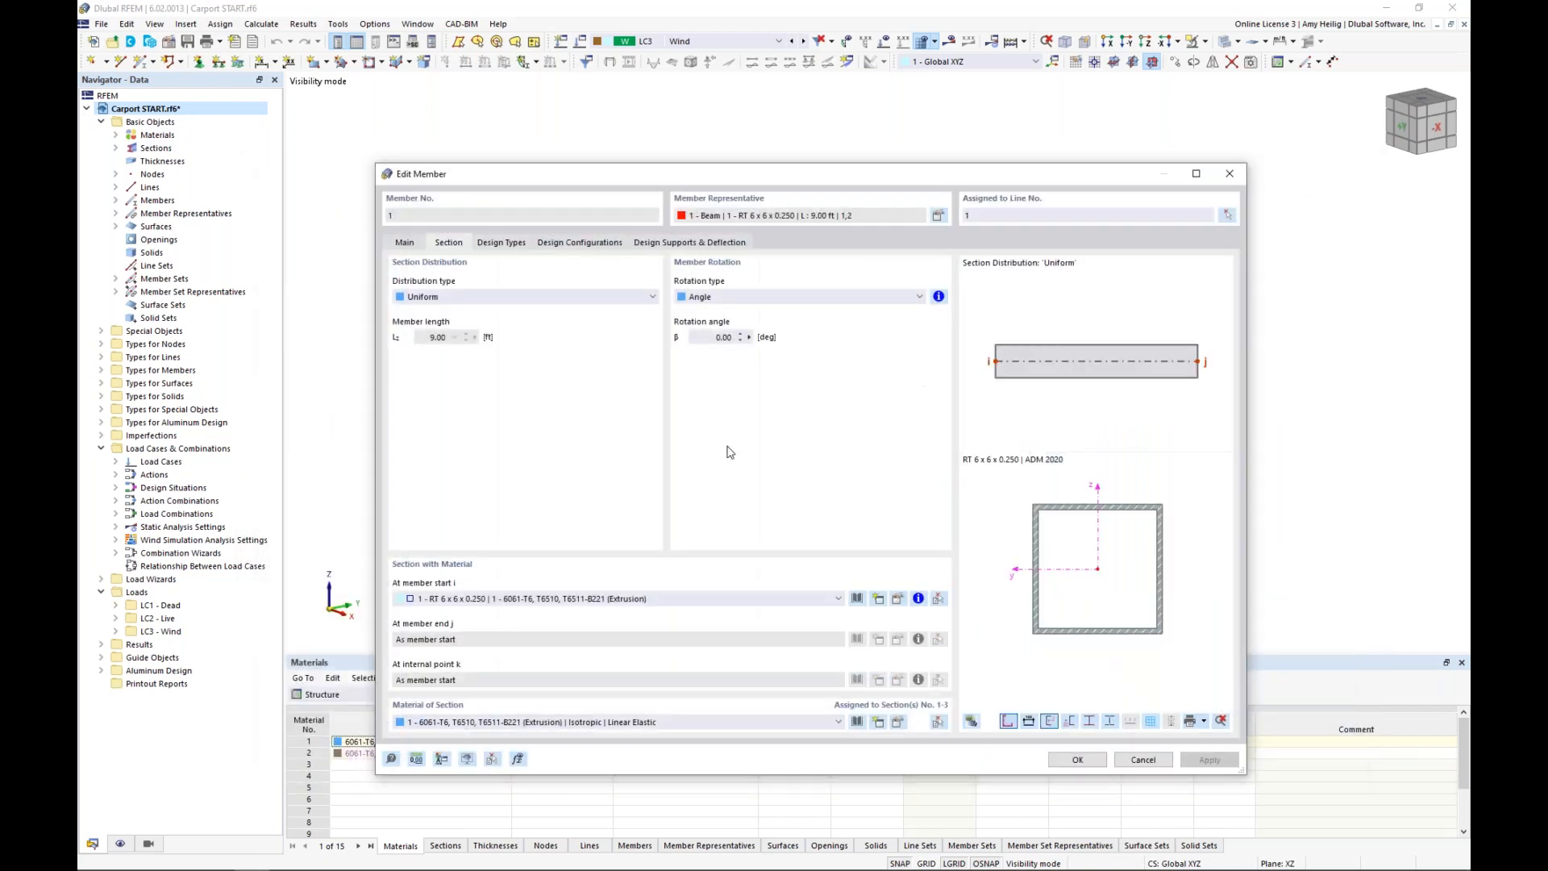
Turn the front column's aluminum design properties off and back on in its main member settings
{"action": "left_click", "coordinate": [405, 244]}
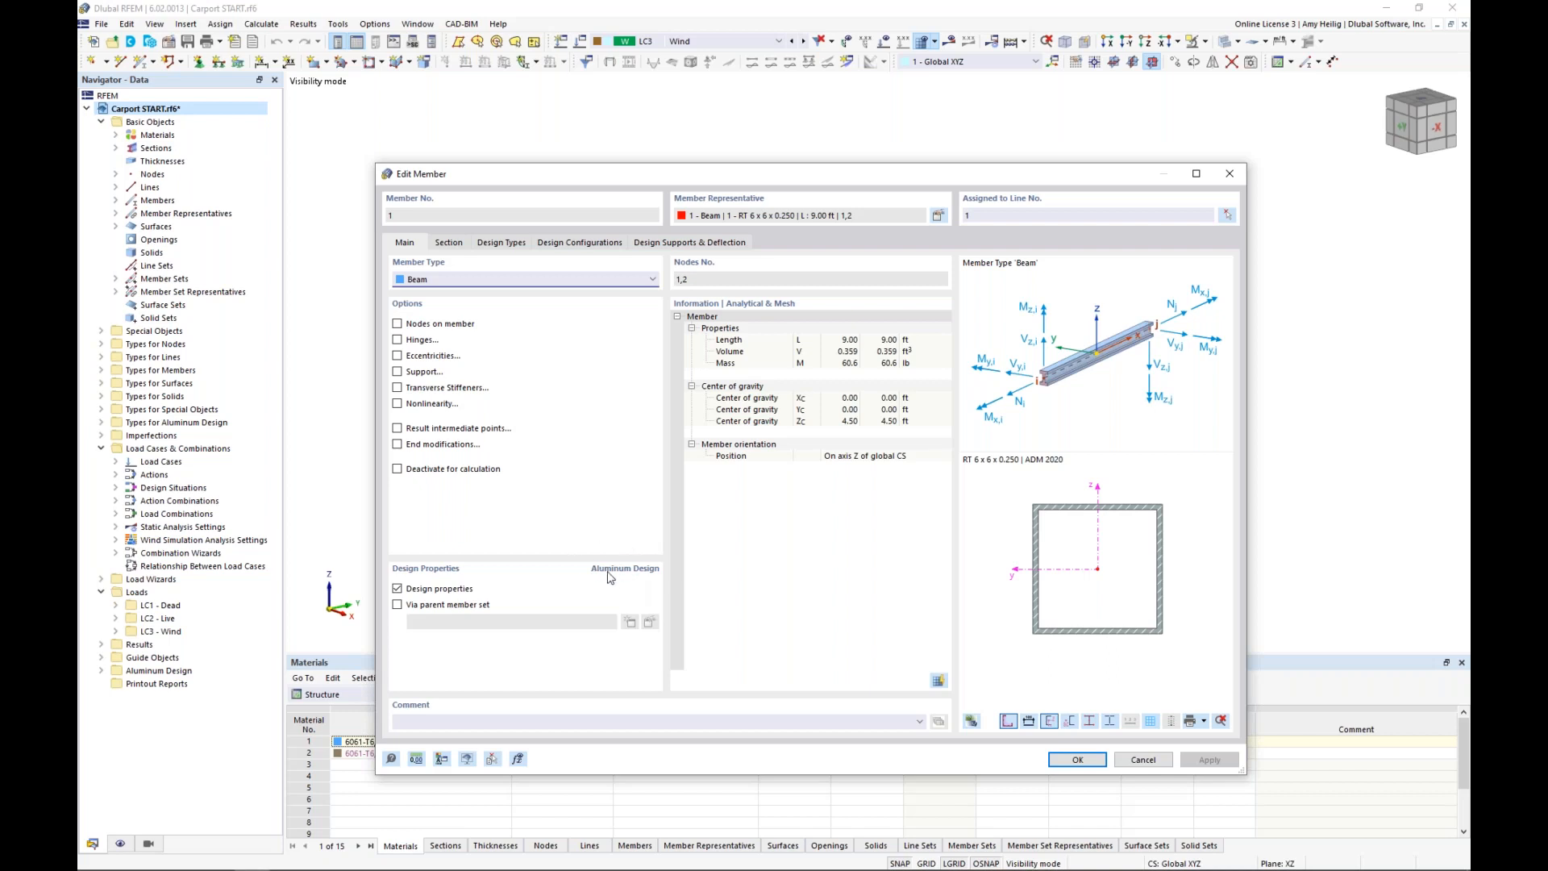
{"action": "left_click", "coordinate": [397, 590]}
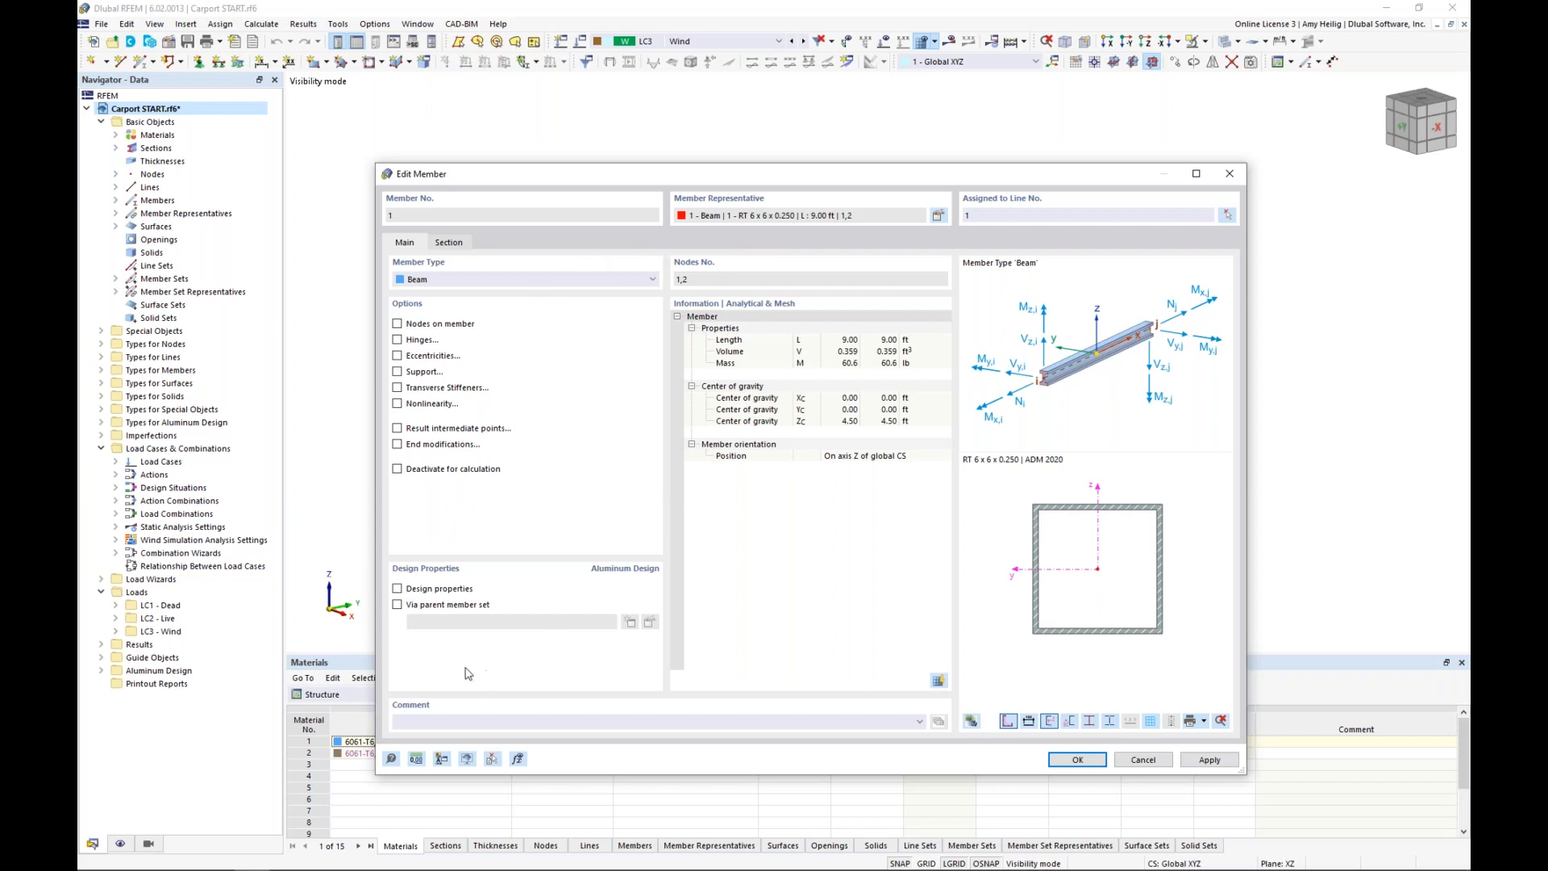
{"action": "left_click", "coordinate": [396, 589]}
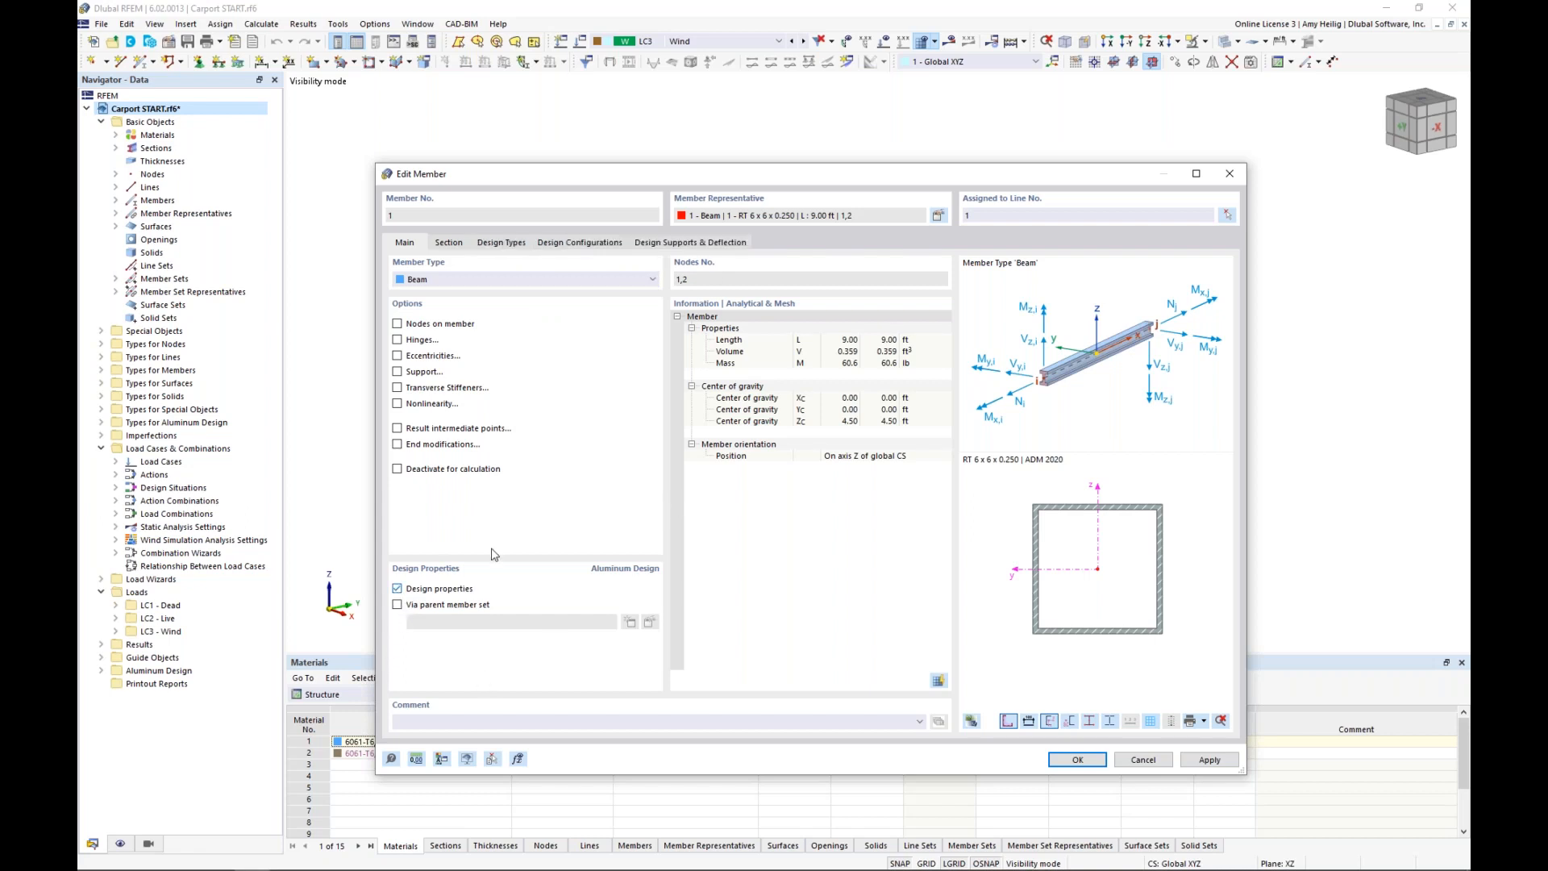
Enable transverse stiffeners for the front column and define a new stiffener of type Flat
{"action": "left_click", "coordinate": [397, 389]}
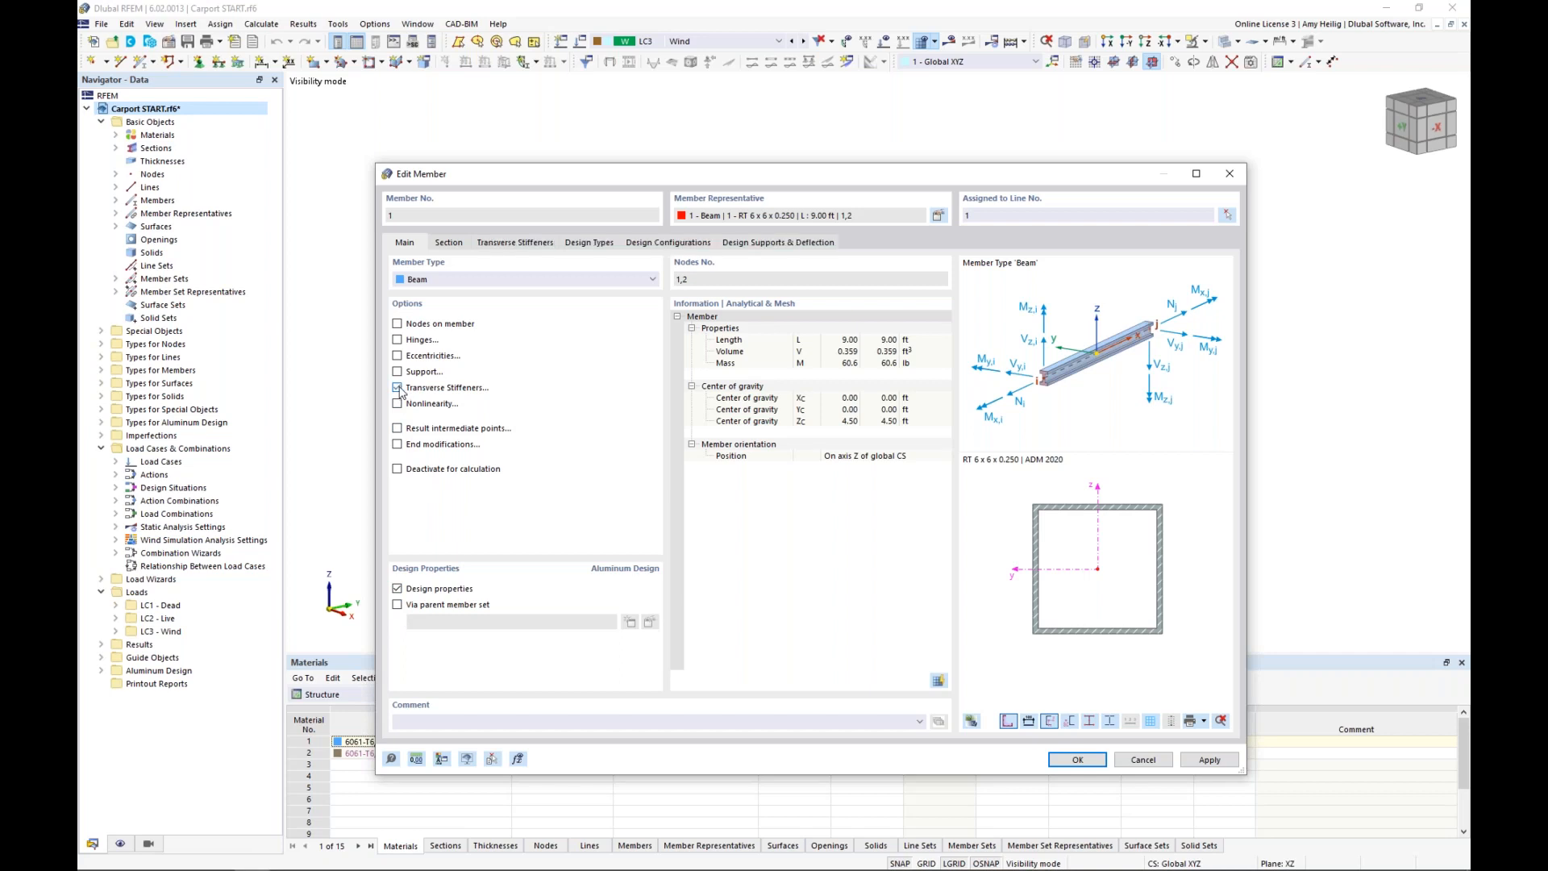
{"action": "left_click", "coordinate": [525, 243]}
{"action": "left_click", "coordinate": [899, 296]}
{"action": "left_click", "coordinate": [659, 303]}
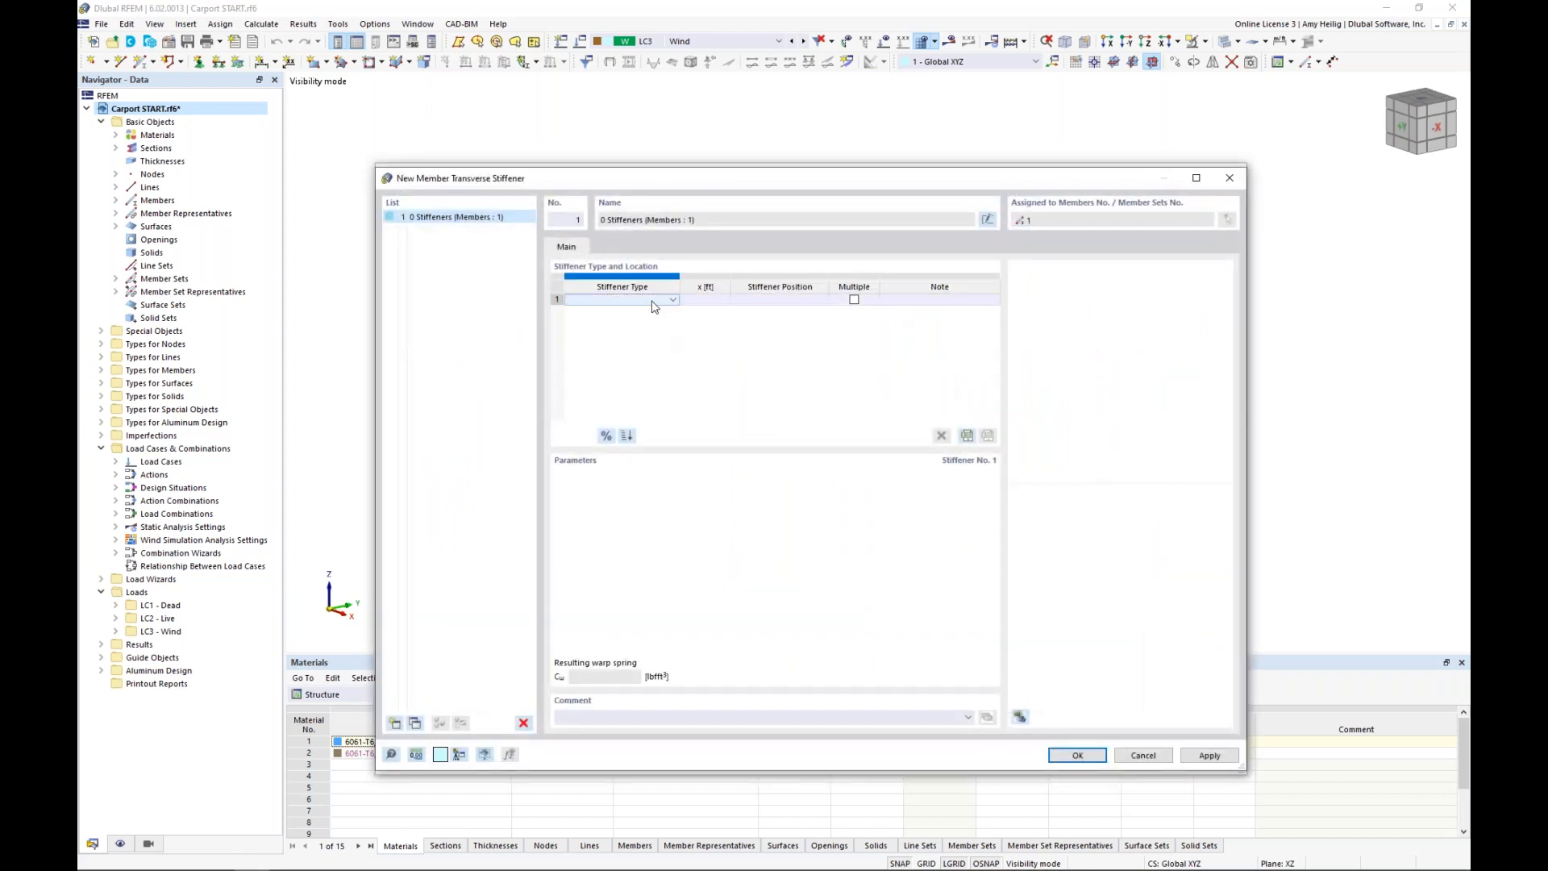
{"action": "left_click", "coordinate": [671, 303]}
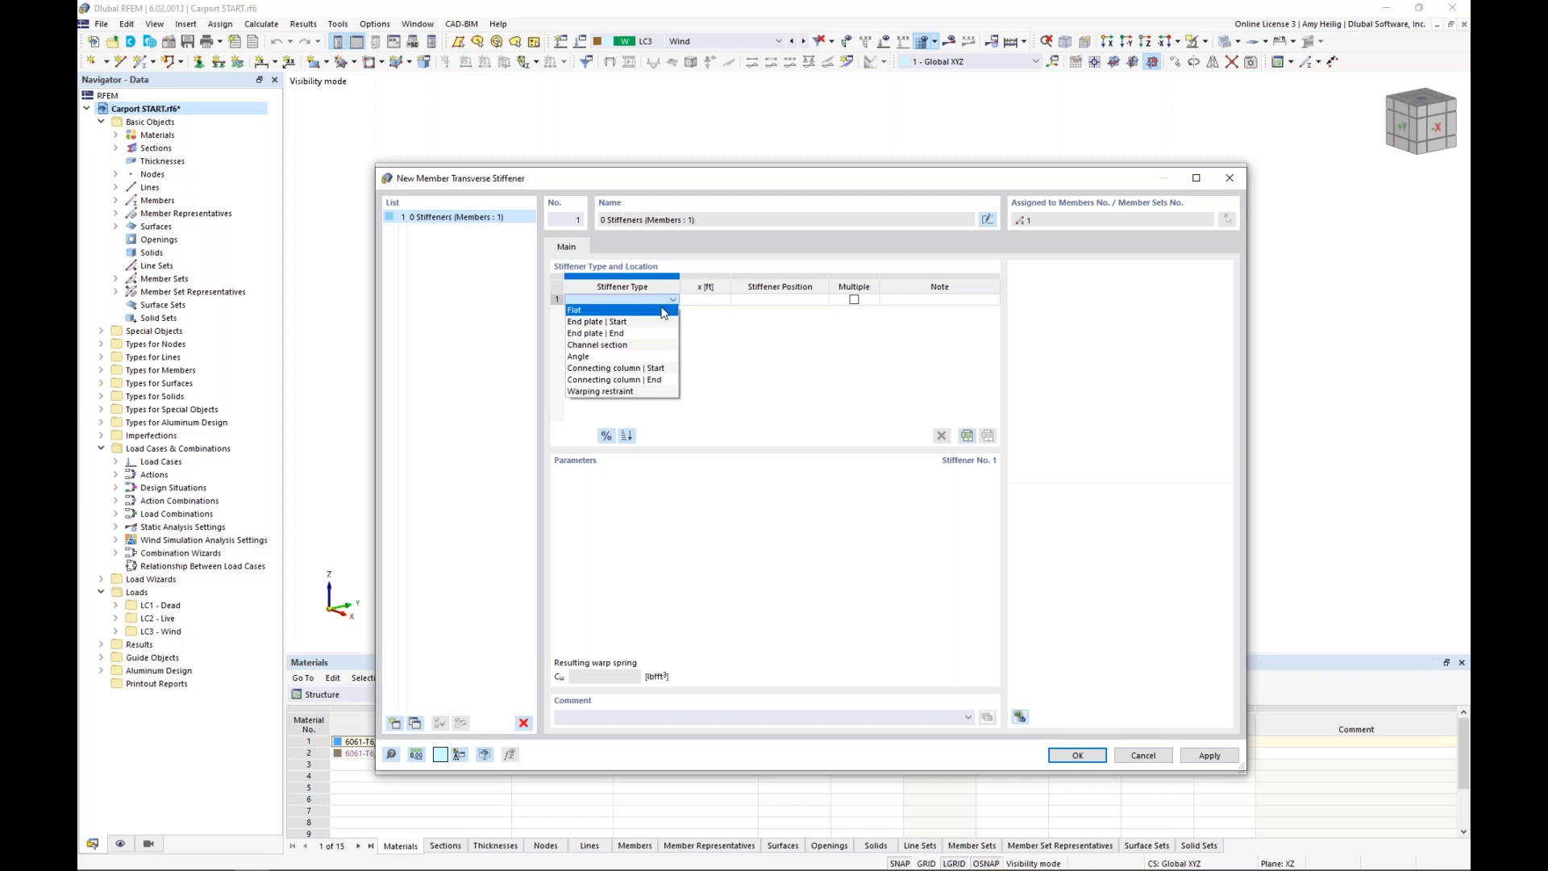
{"action": "left_click", "coordinate": [663, 313]}
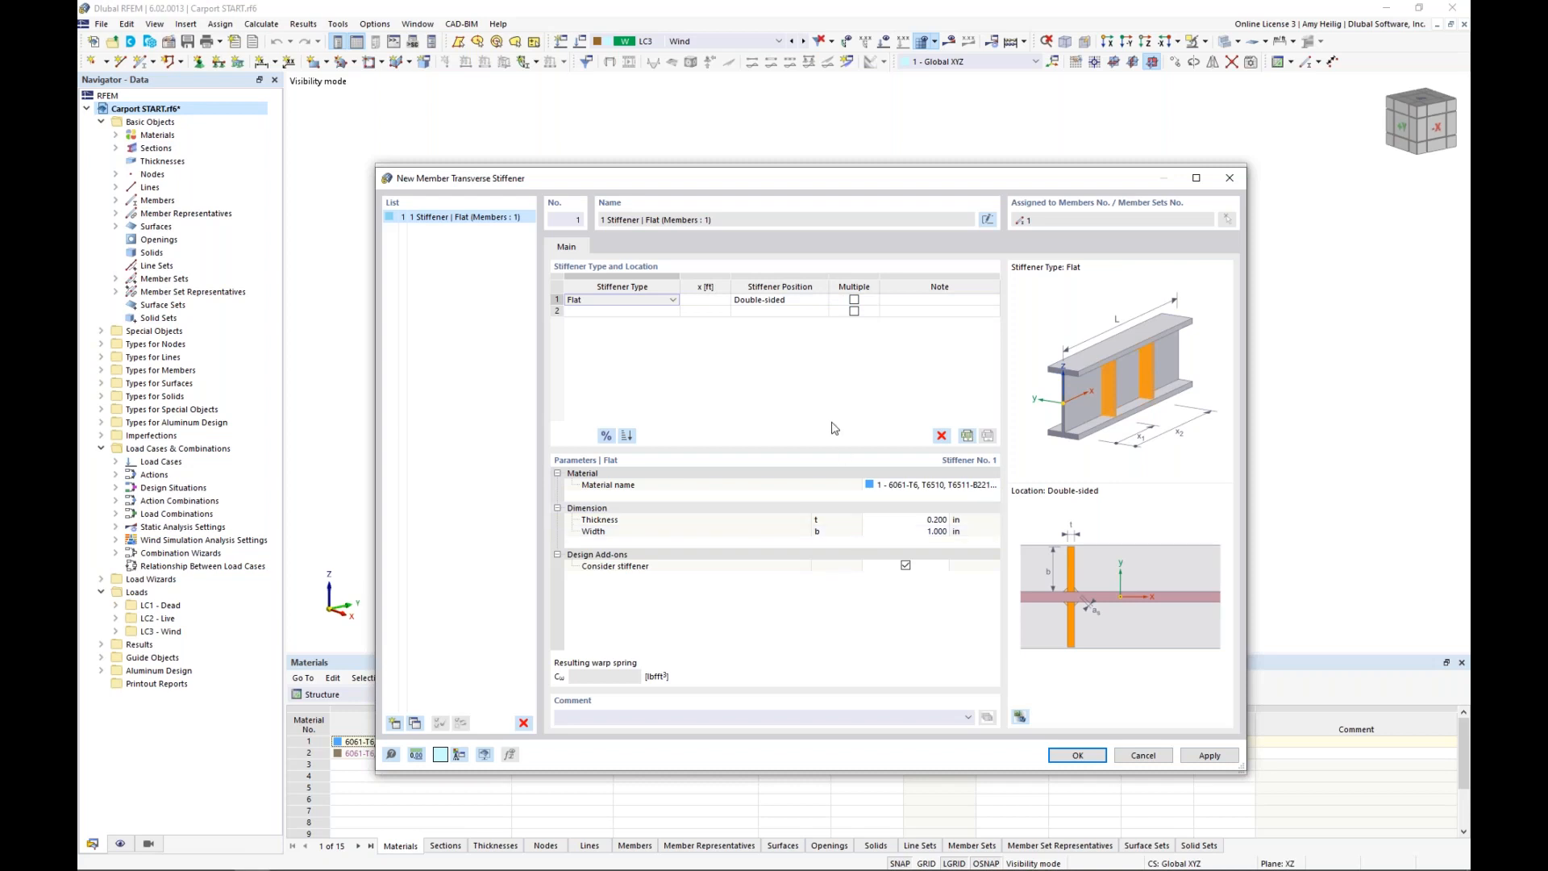
Discard the flat stiffener, turn off the column's transverse stiffeners, and leave its member data without changes
{"action": "left_click", "coordinate": [1141, 756]}
{"action": "left_click", "coordinate": [400, 245]}
{"action": "left_click", "coordinate": [397, 388]}
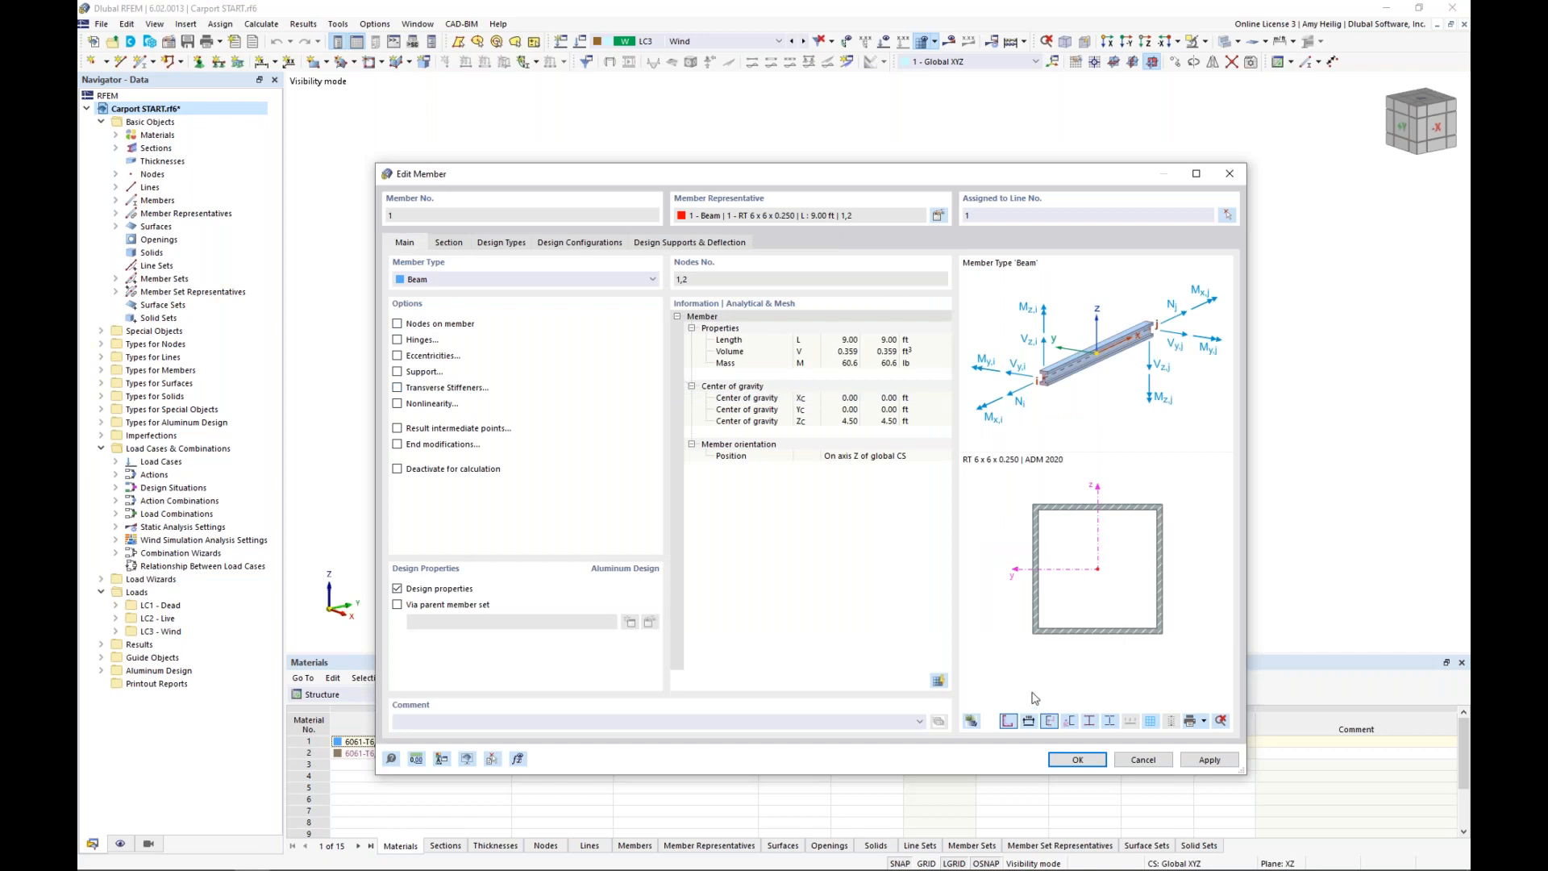
{"action": "left_click", "coordinate": [1142, 759]}
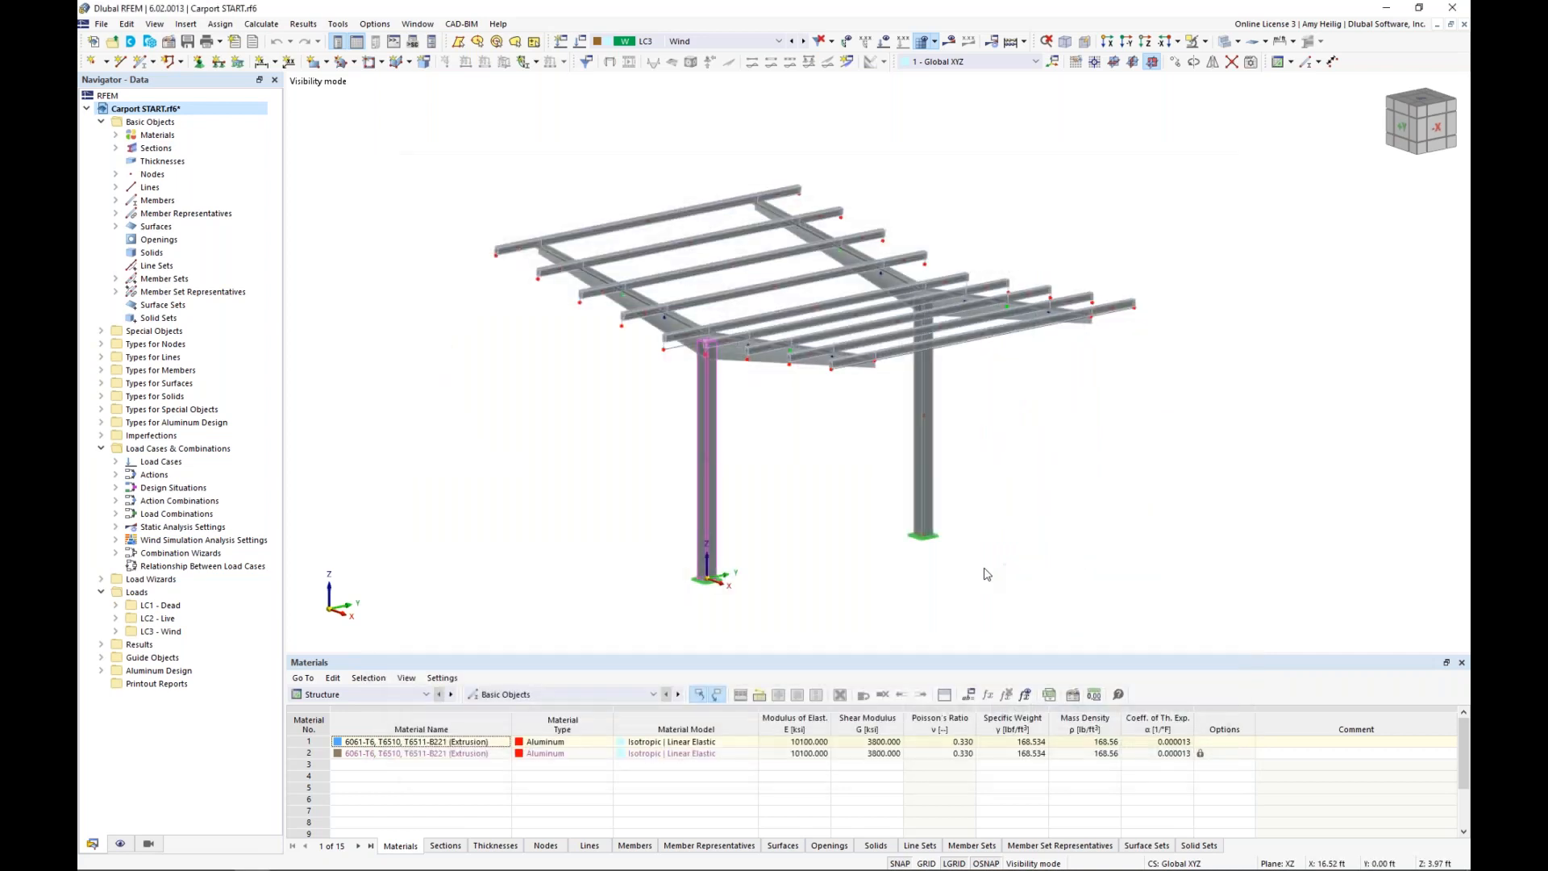
Open the data of the tapered T-beam, member 33, and compare its linear section distribution with the beam in the model
{"action": "scroll", "coordinate": [778, 443], "scroll_direction": "up", "scroll_amount": 2}
{"action": "scroll", "coordinate": [771, 390], "scroll_direction": "up", "scroll_amount": 3}
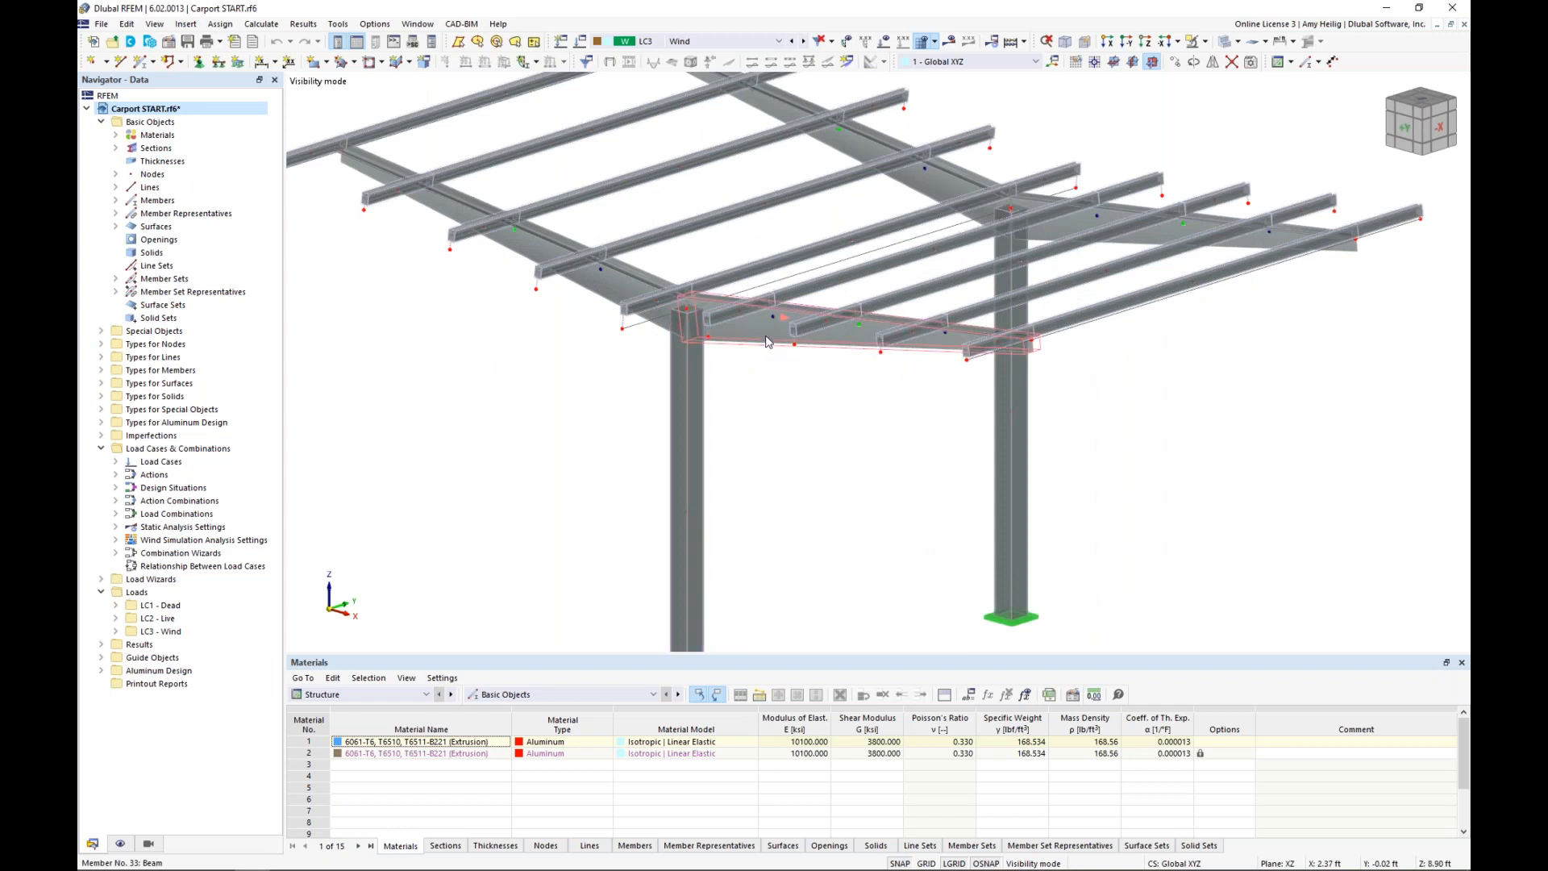
{"action": "double_click", "coordinate": [767, 336]}
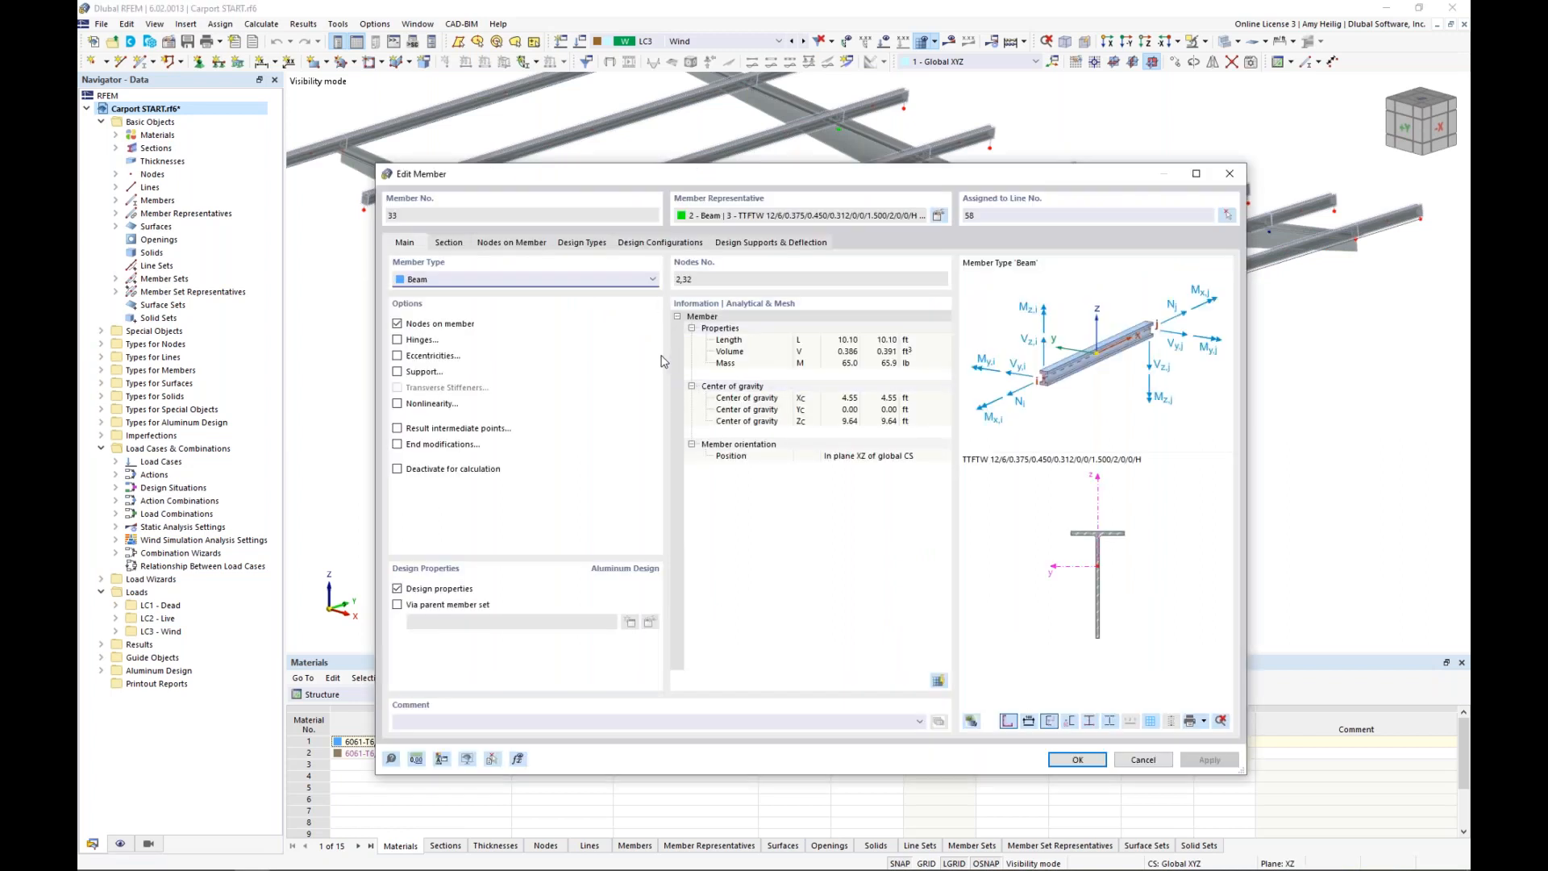
{"action": "left_click", "coordinate": [449, 242]}
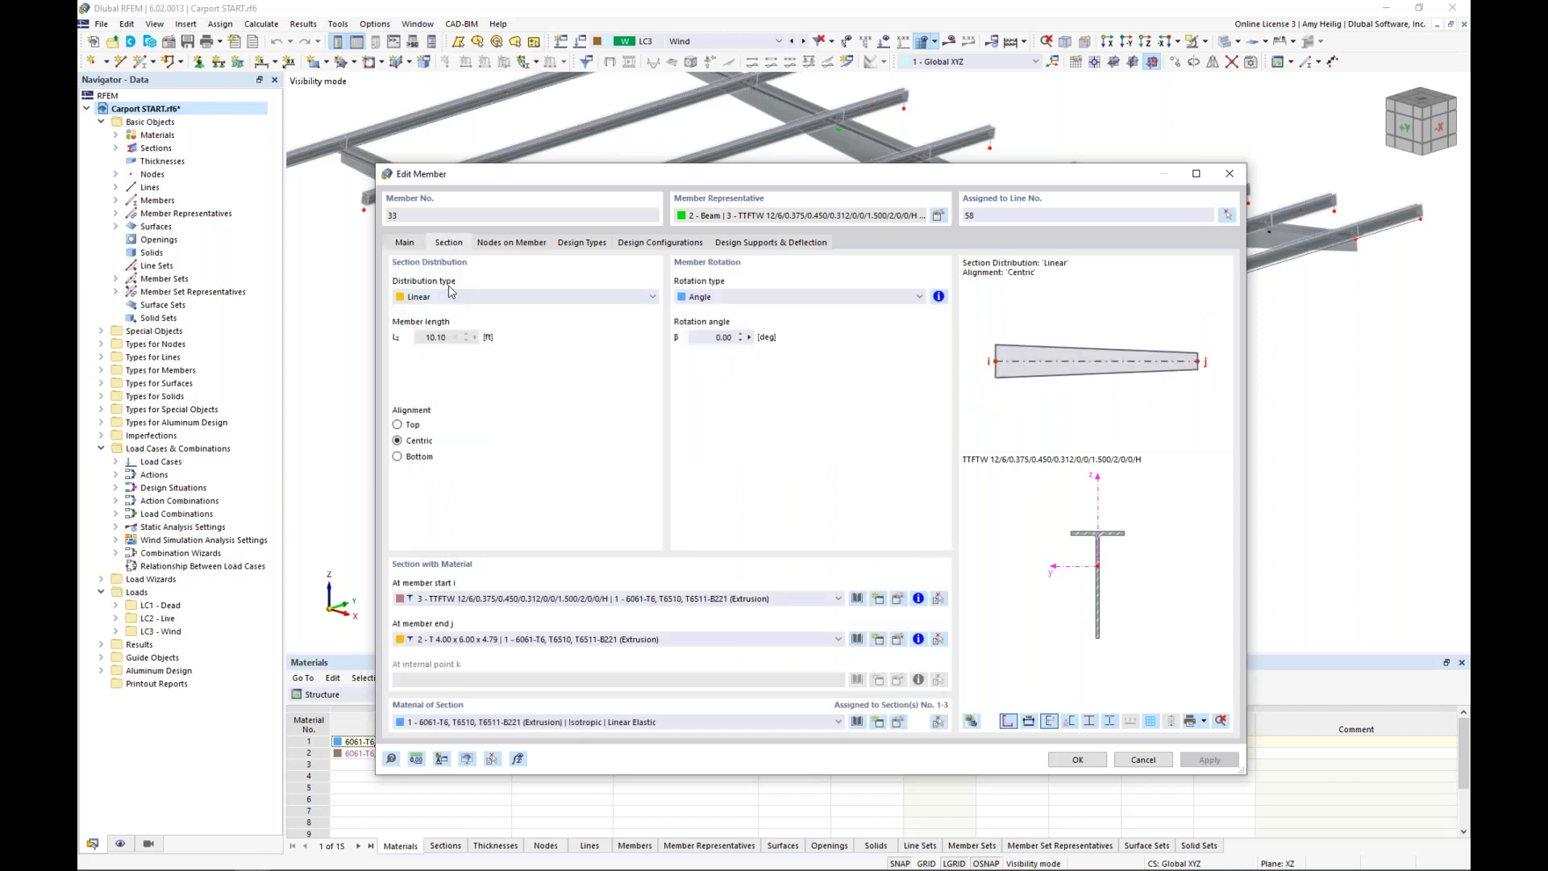
{"action": "left_click_drag", "start_coordinate": [659, 174], "coordinate": [706, 559]}
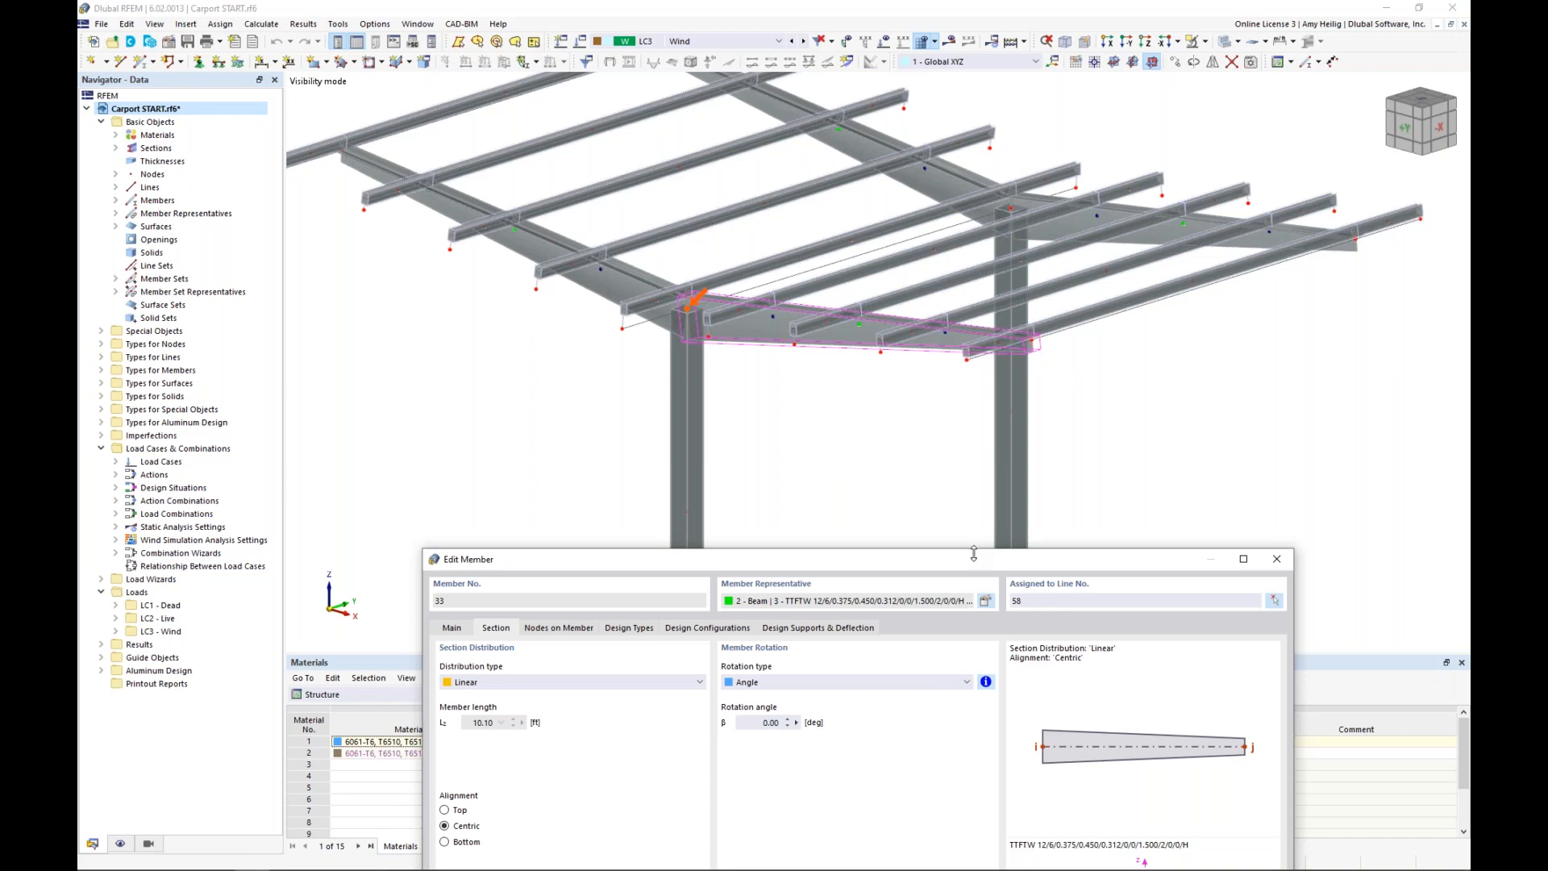
{"action": "left_click_drag", "start_coordinate": [973, 559], "coordinate": [954, 163]}
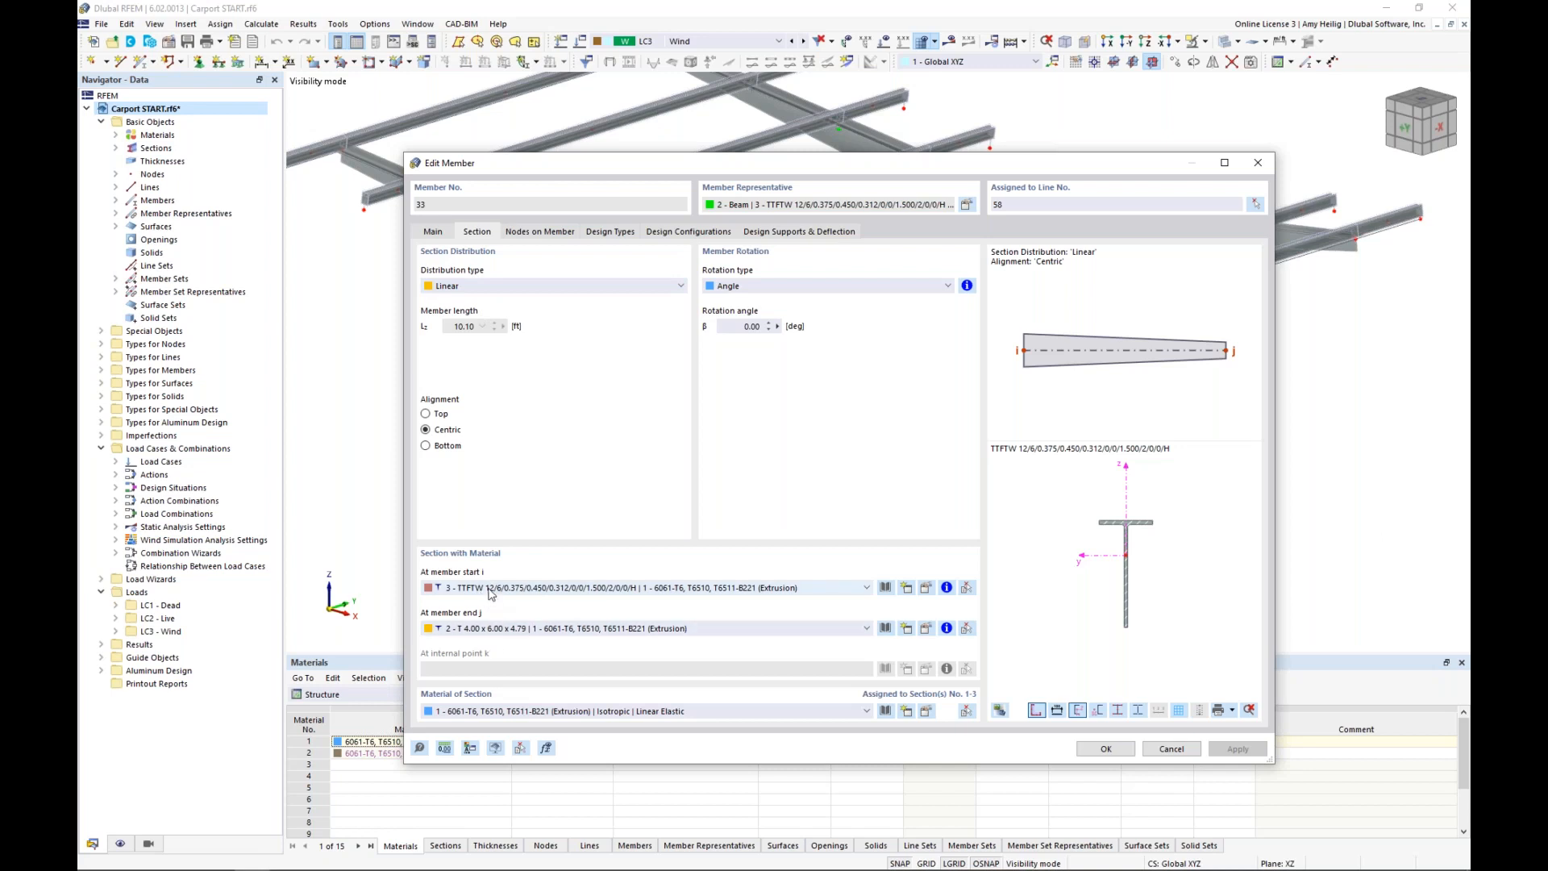
For the tapered beam's end section, choose standardized T 4.00 x 6.00 x 4.79 from the library and convert it to a parametric section
{"action": "left_click", "coordinate": [885, 629]}
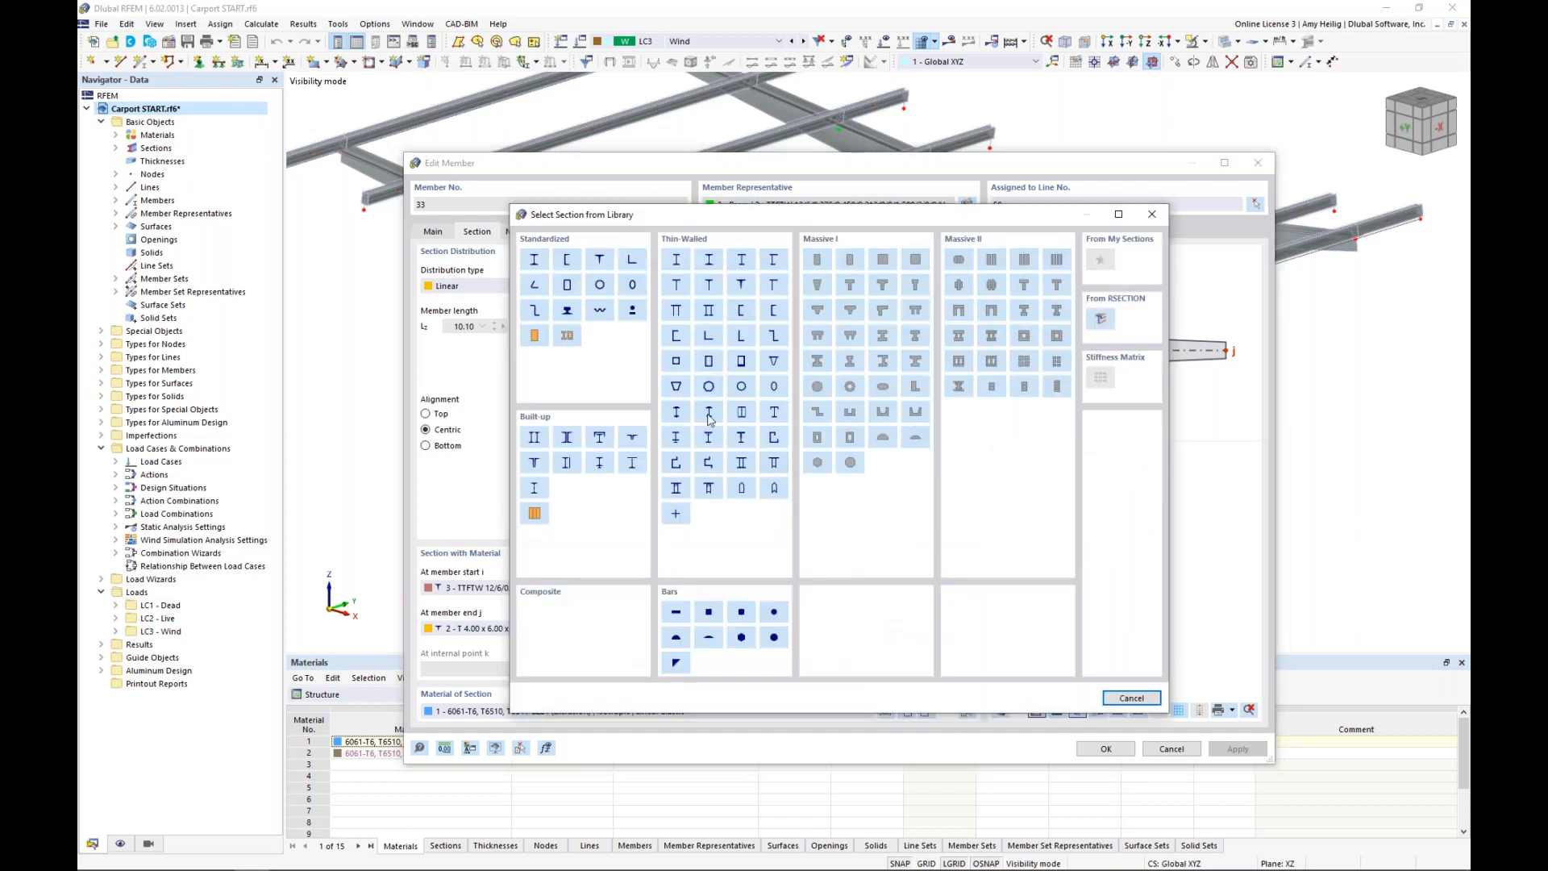
{"action": "left_click", "coordinate": [605, 262]}
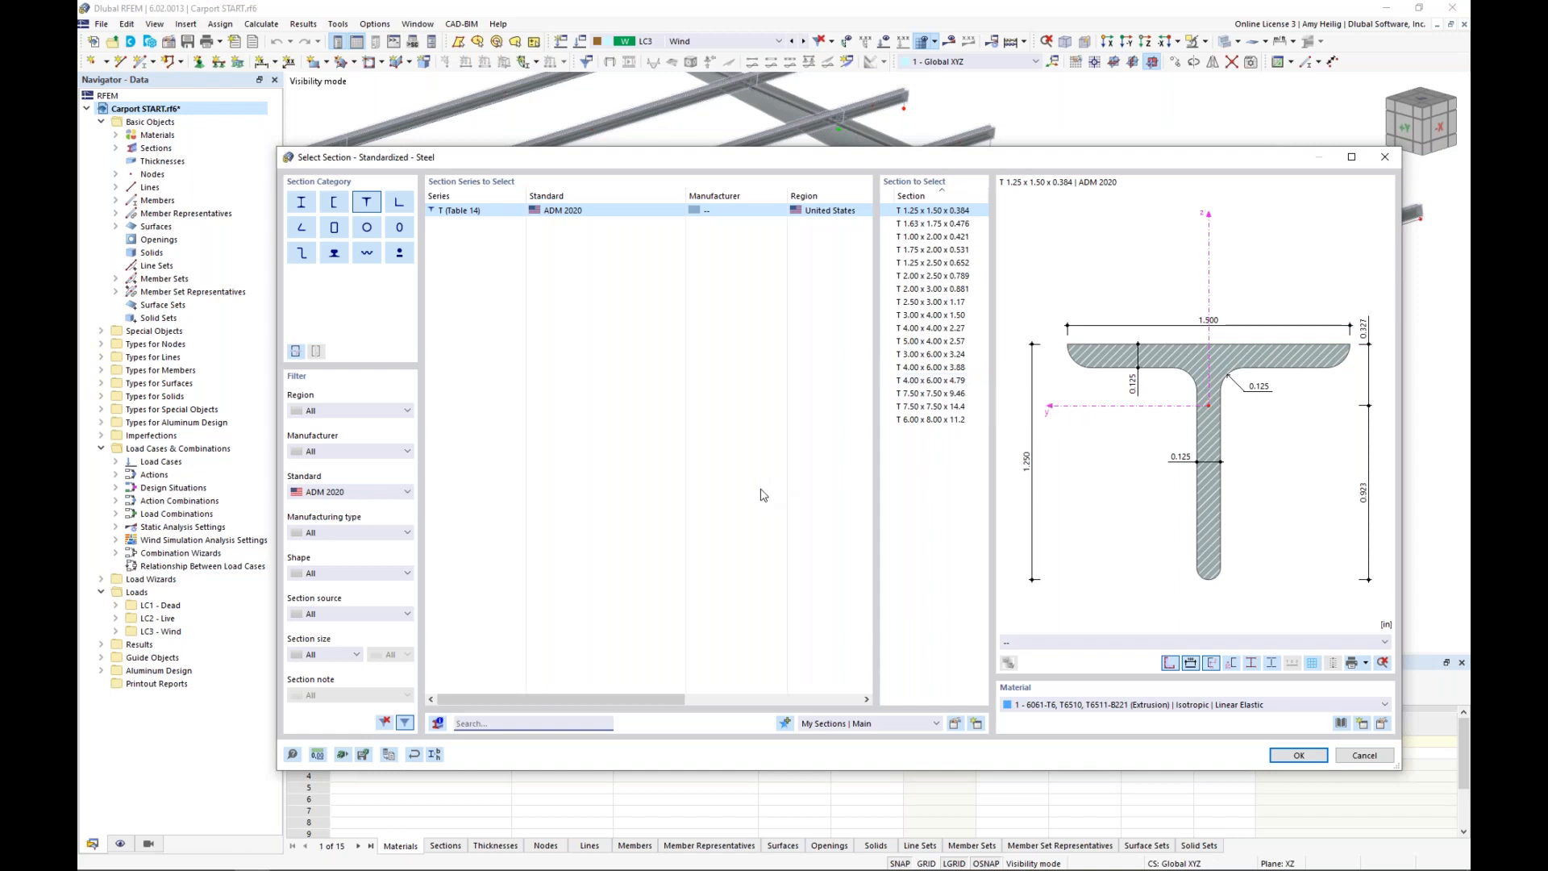
{"action": "left_click", "coordinate": [929, 381]}
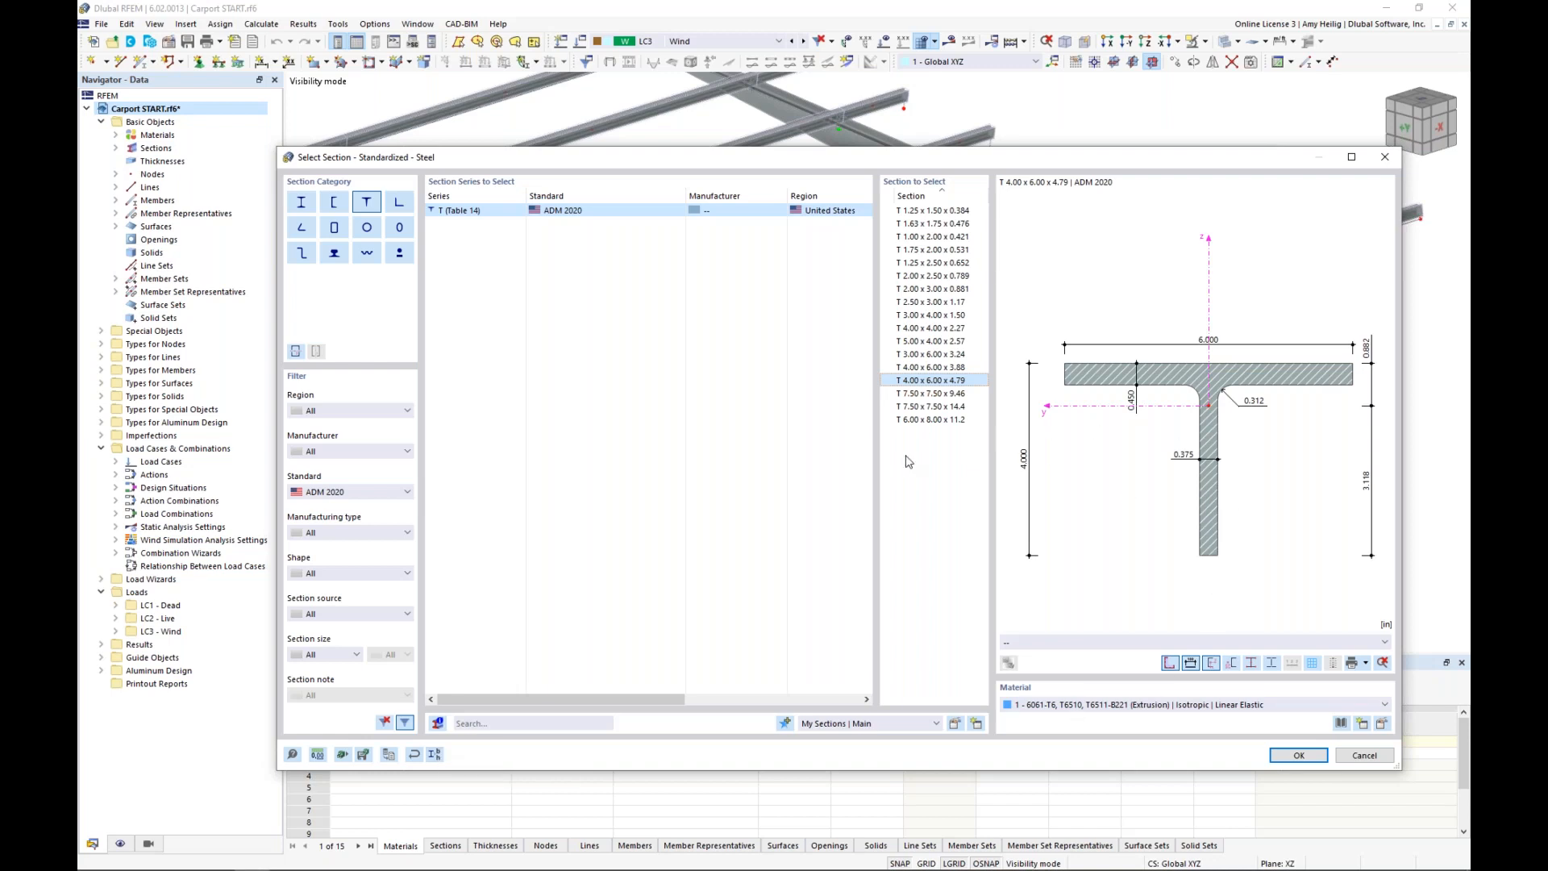
{"action": "left_click", "coordinate": [434, 754]}
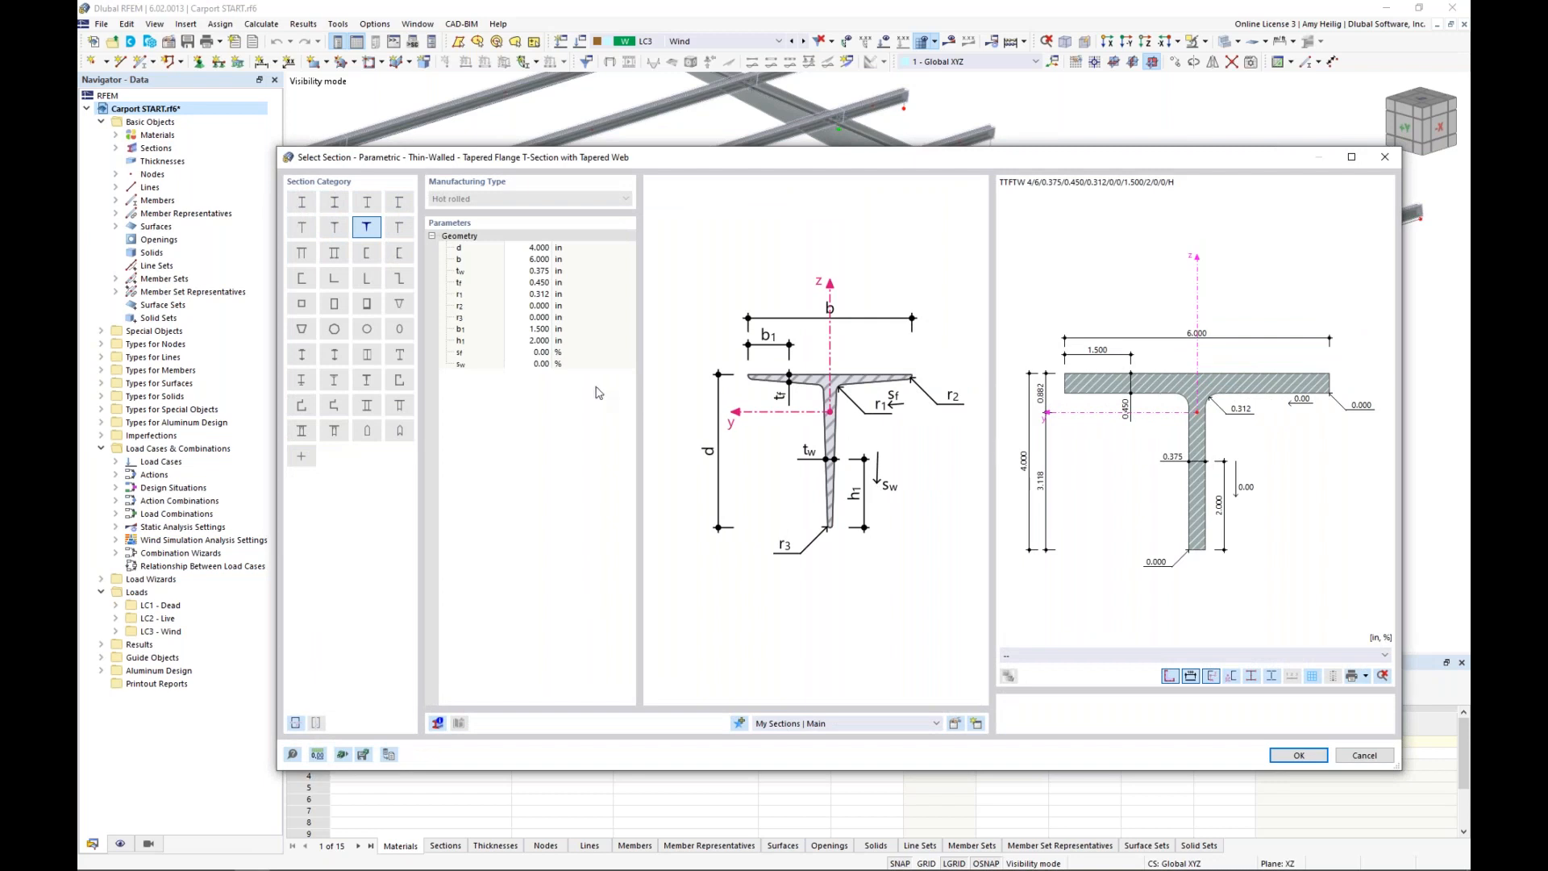
Try a depth d of 12 in for the parametric T-section, discard it, and close the tapered beam's member data
{"action": "left_click", "coordinate": [534, 248]}
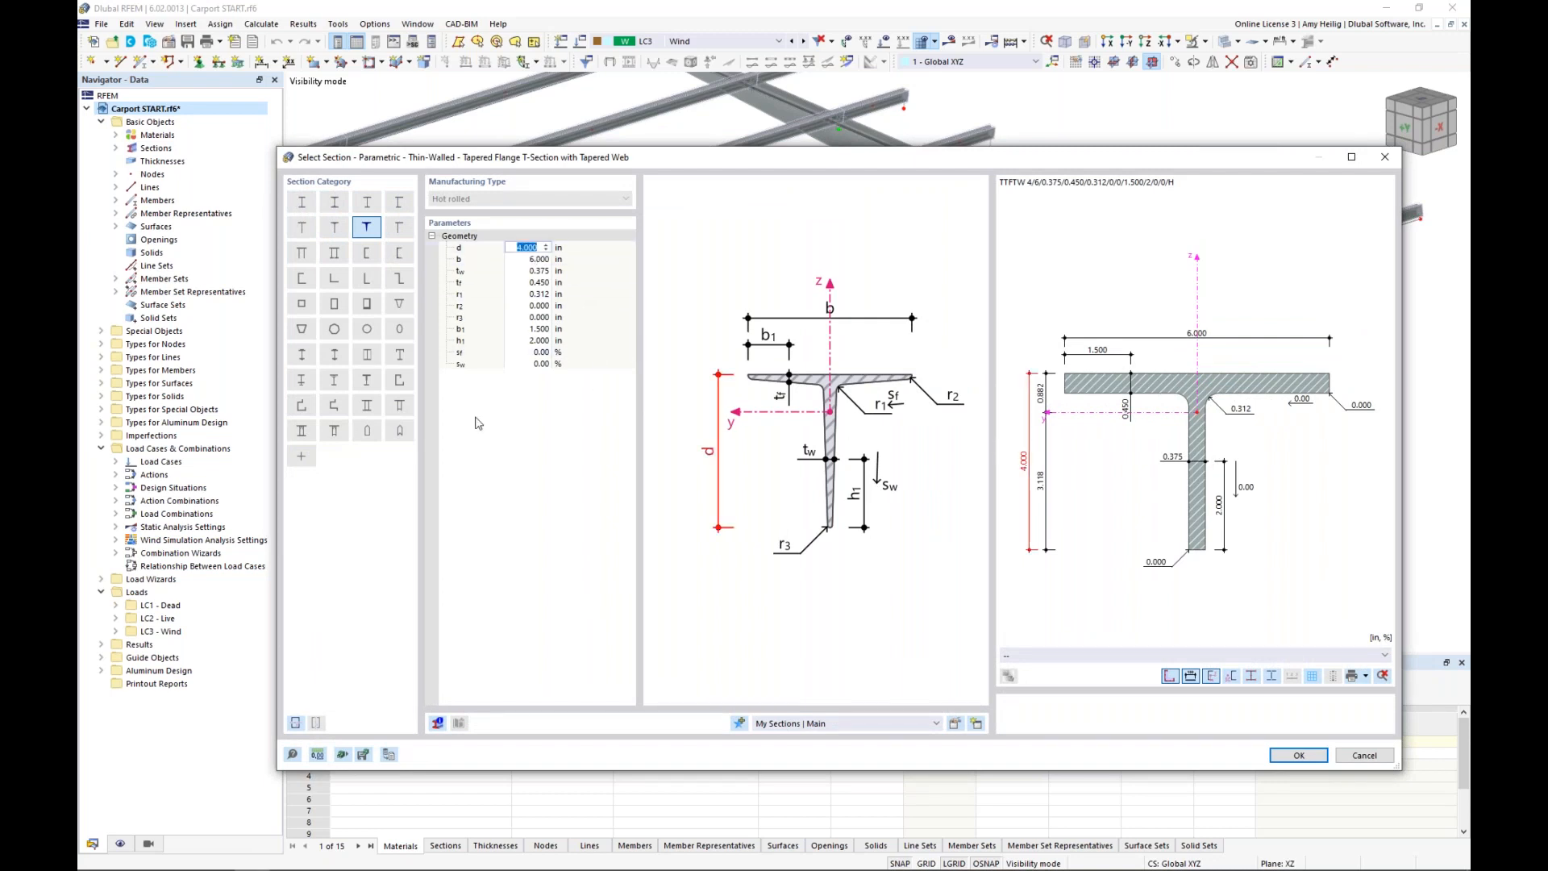
{"action": "type", "text": "12"}
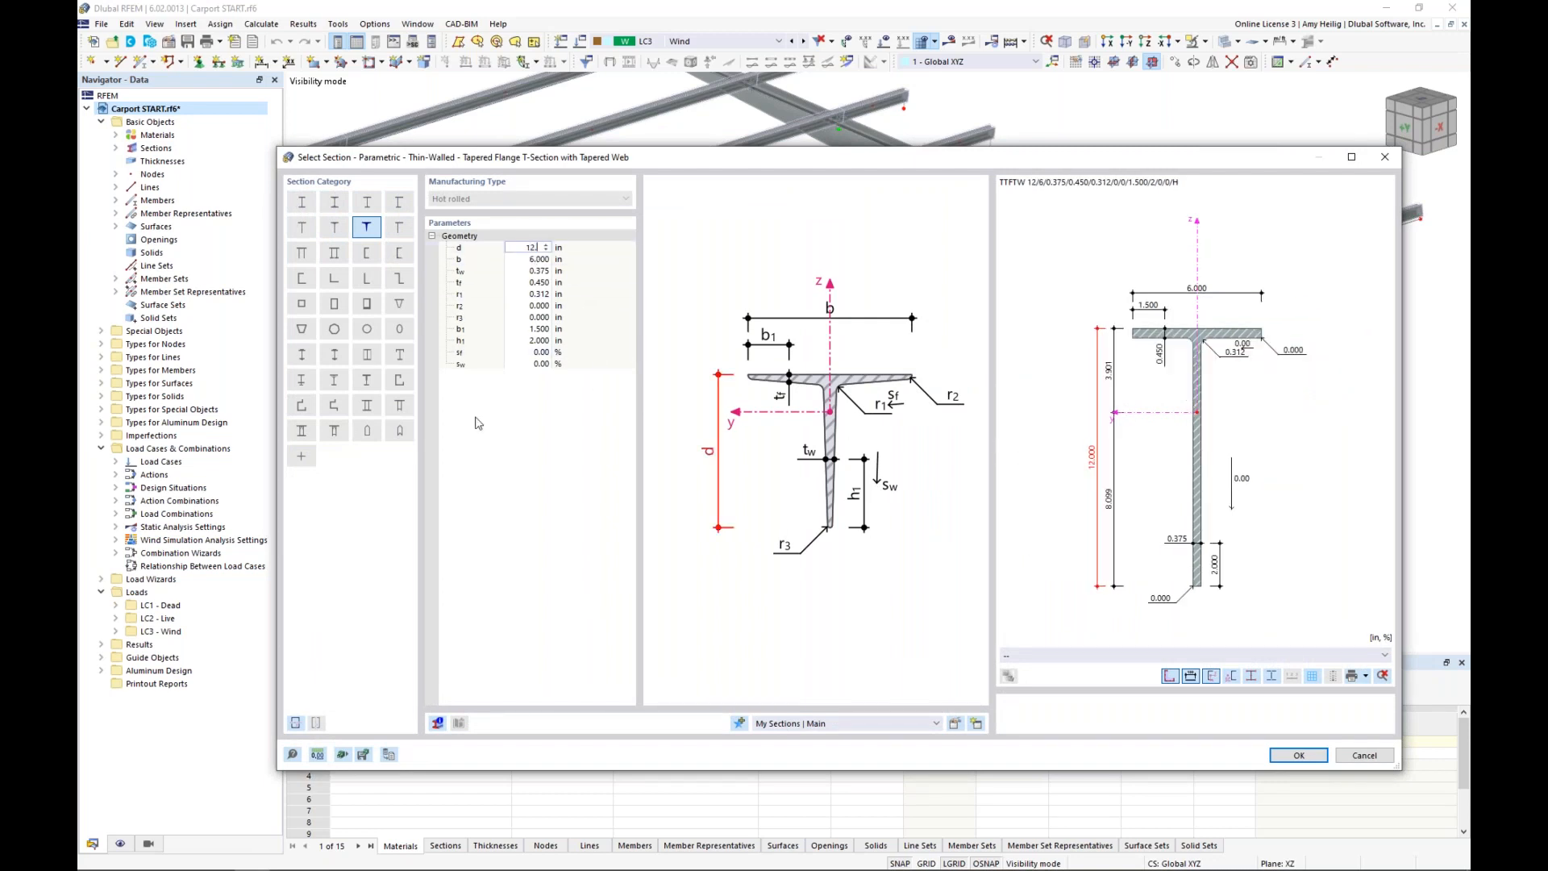
{"action": "left_click", "coordinate": [538, 259]}
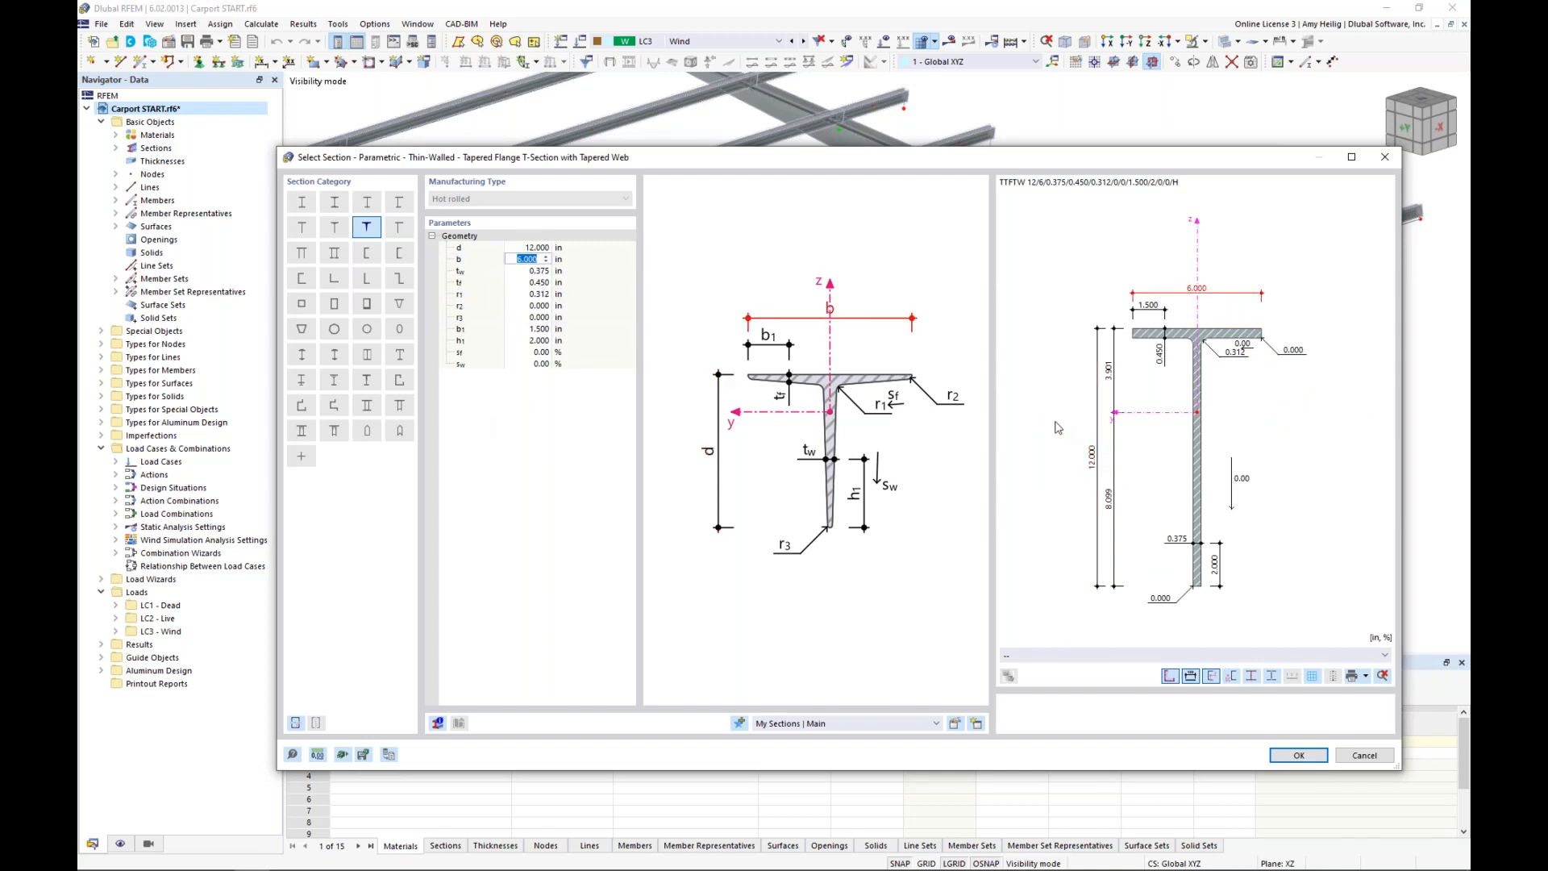
{"action": "left_click", "coordinate": [1364, 754]}
{"action": "left_click", "coordinate": [1365, 755]}
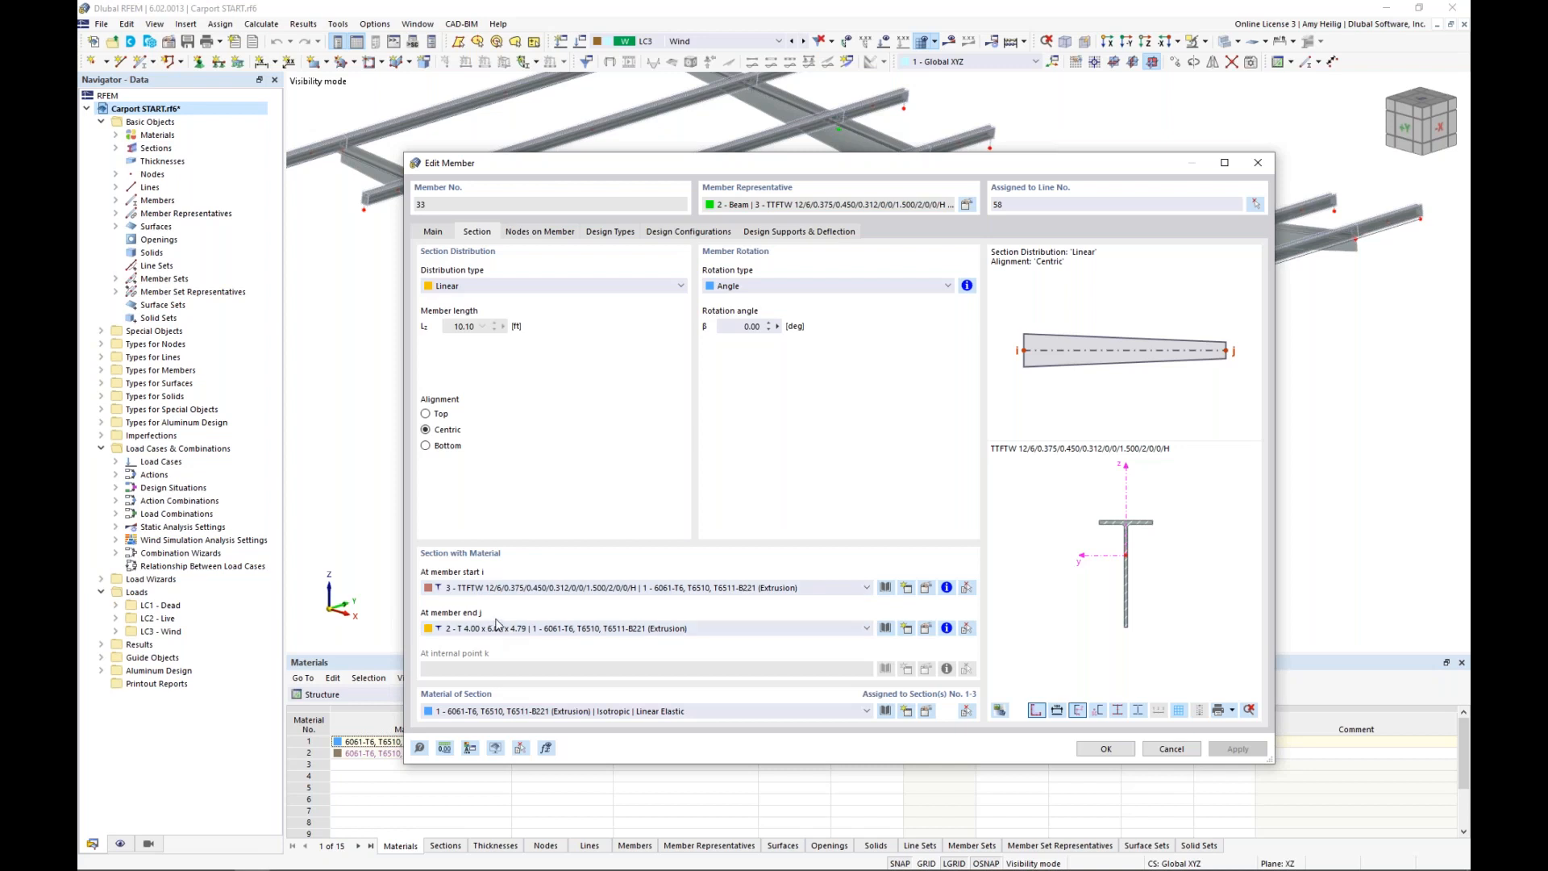
{"action": "left_click", "coordinate": [433, 236]}
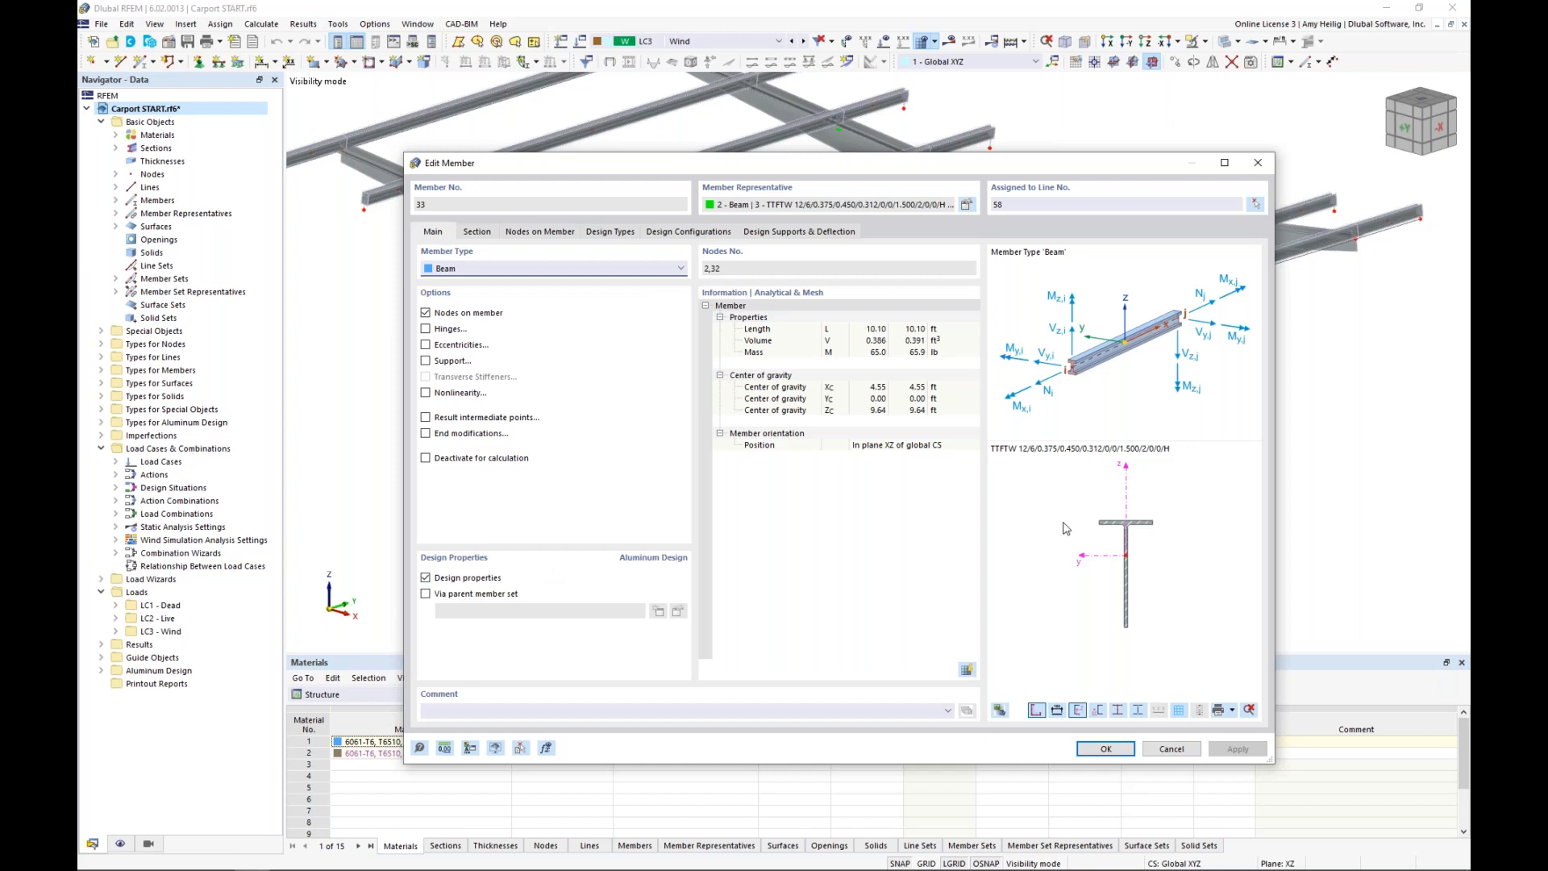
{"action": "left_click", "coordinate": [1106, 749]}
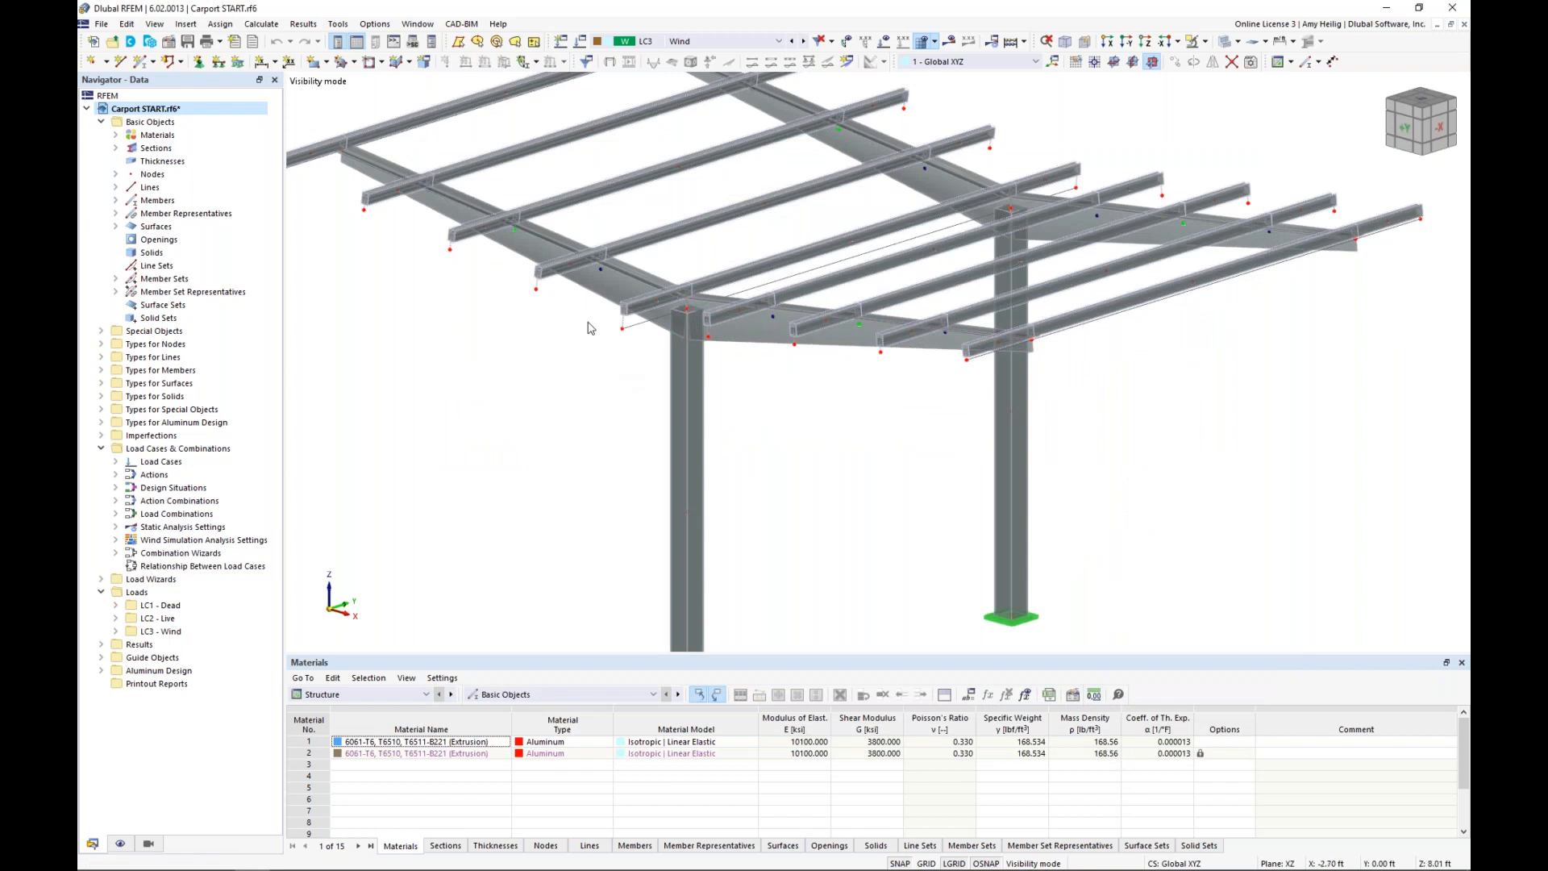
Display the model's members as solids to examine the extruded end profile of the purlin near the front column
{"action": "scroll", "coordinate": [593, 331], "scroll_direction": "up", "scroll_amount": 5}
{"action": "scroll", "coordinate": [632, 365], "scroll_direction": "down", "scroll_amount": 2}
{"action": "middle_click_drag", "start_coordinate": [632, 365], "coordinate": [609, 376], "text": "ctrl"}
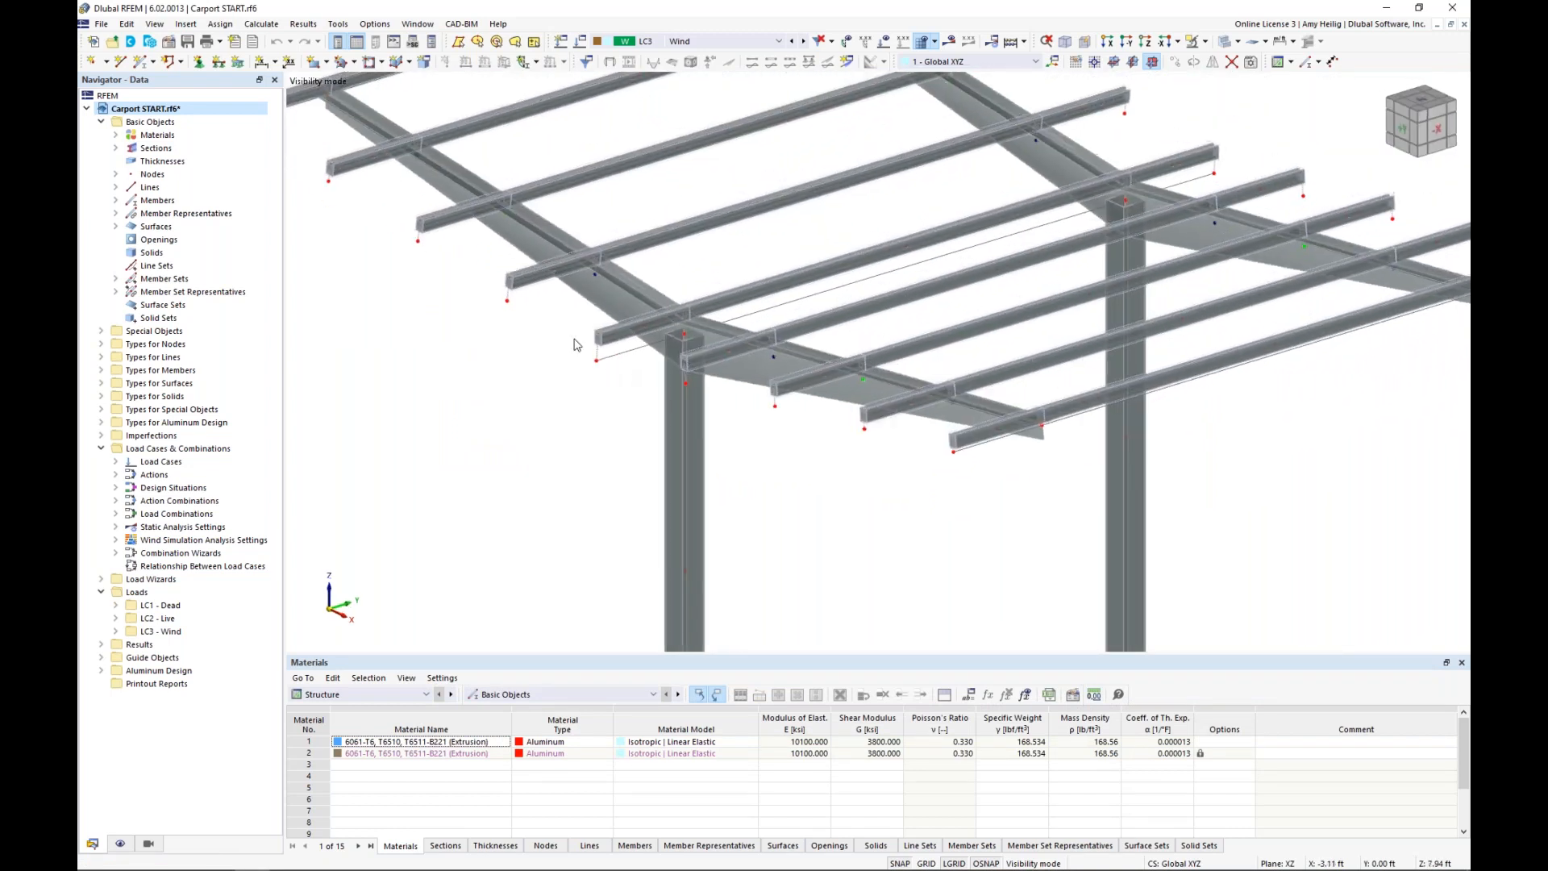
{"action": "scroll", "coordinate": [575, 344], "scroll_direction": "up", "scroll_amount": 6}
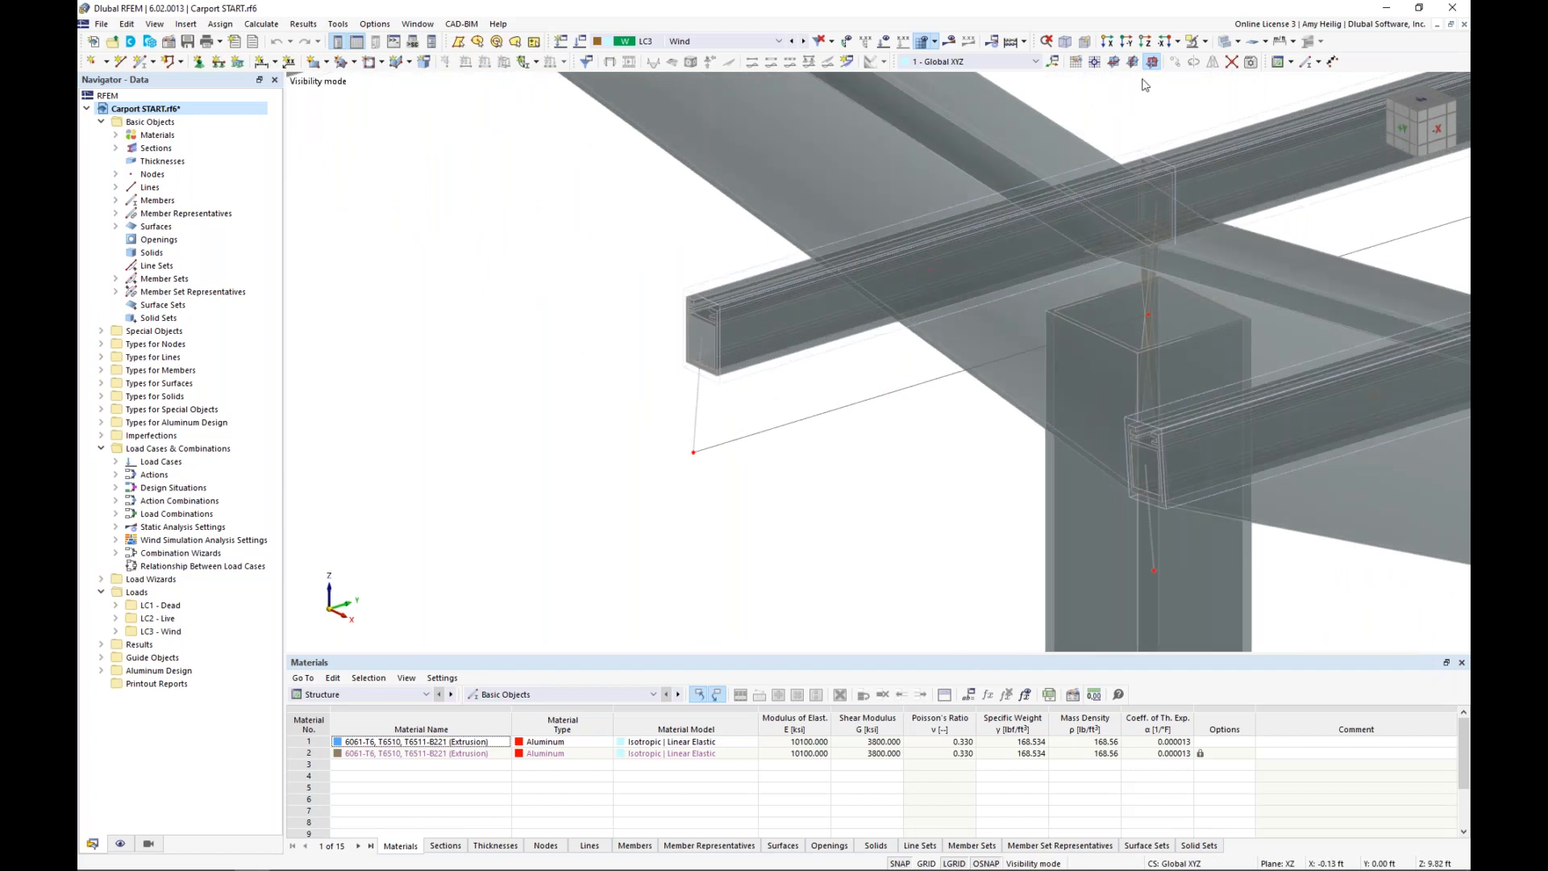
{"action": "left_click", "coordinate": [1226, 42]}
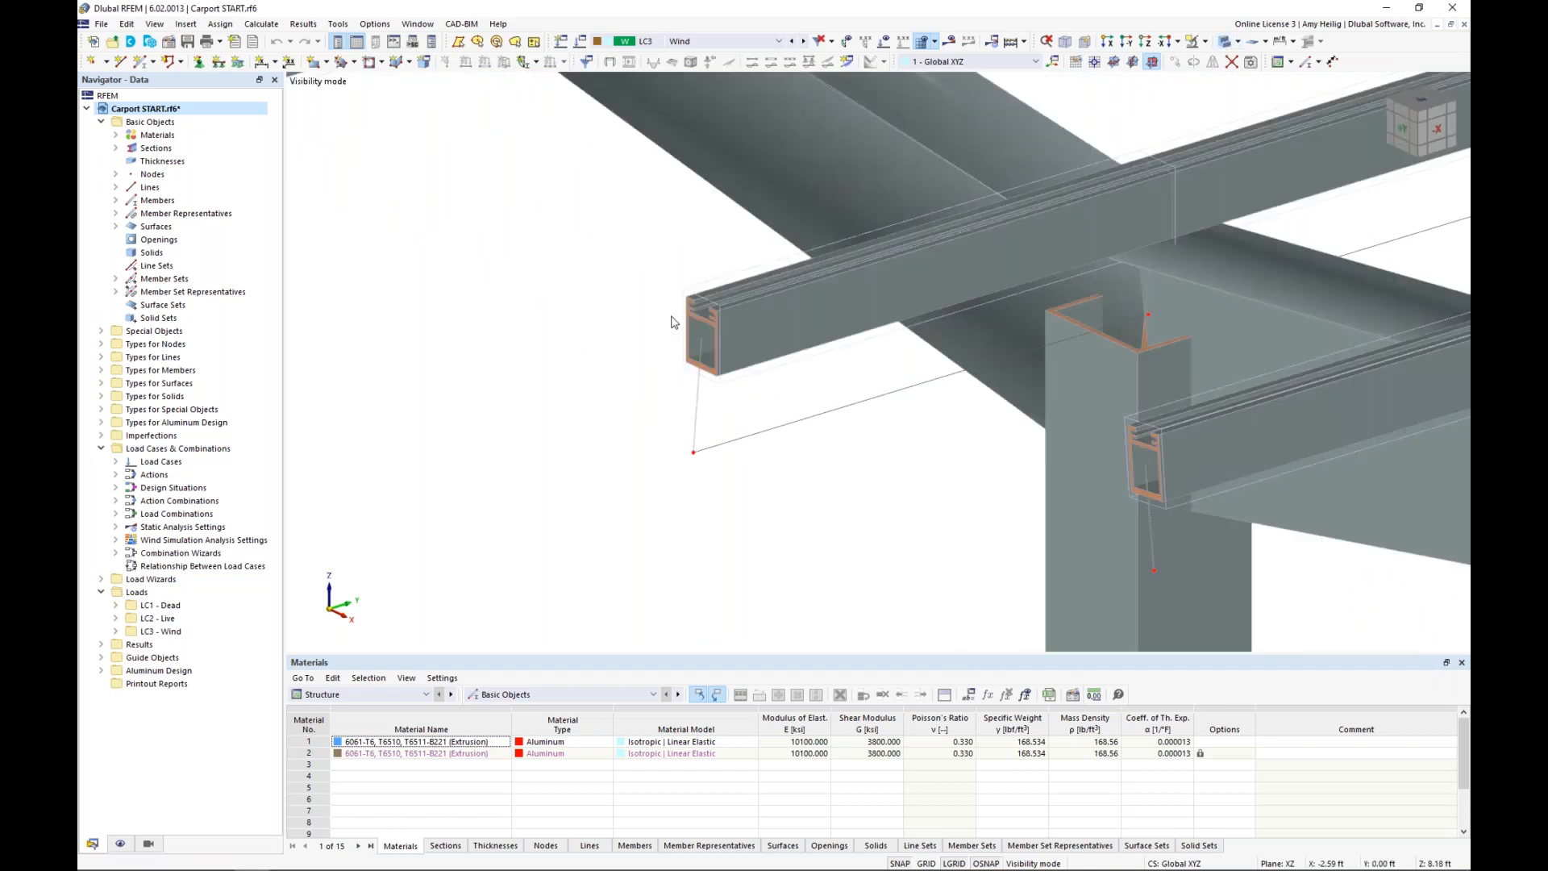
{"action": "scroll", "coordinate": [674, 322], "scroll_direction": "up", "scroll_amount": 4}
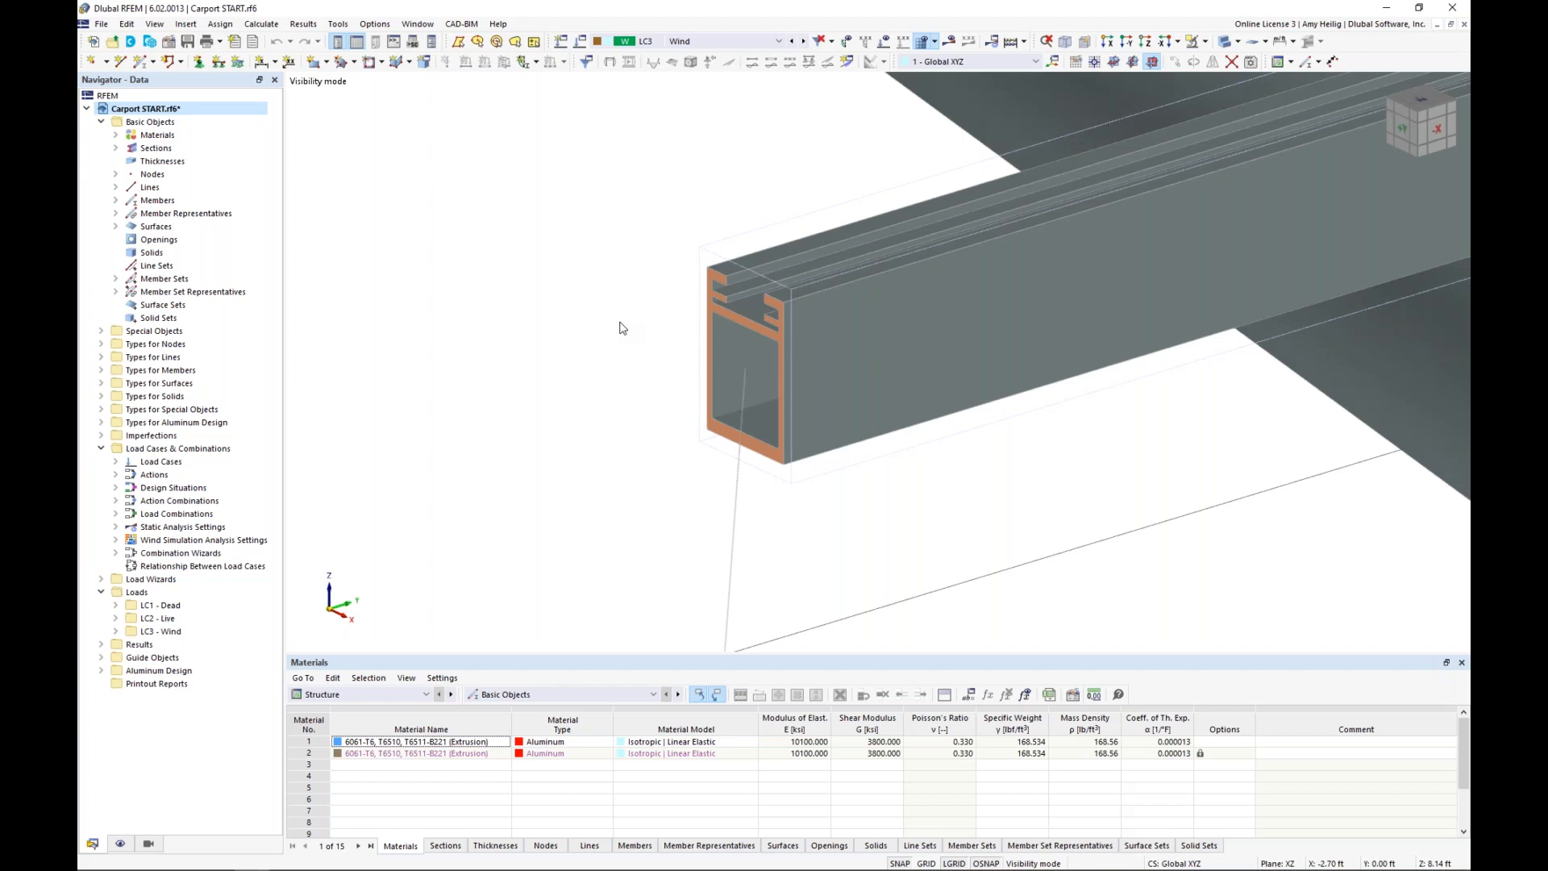
Open the purlin's section data, locate the RSECTION import option in the section library, and leave the library without importing
{"action": "double_click", "coordinate": [951, 318]}
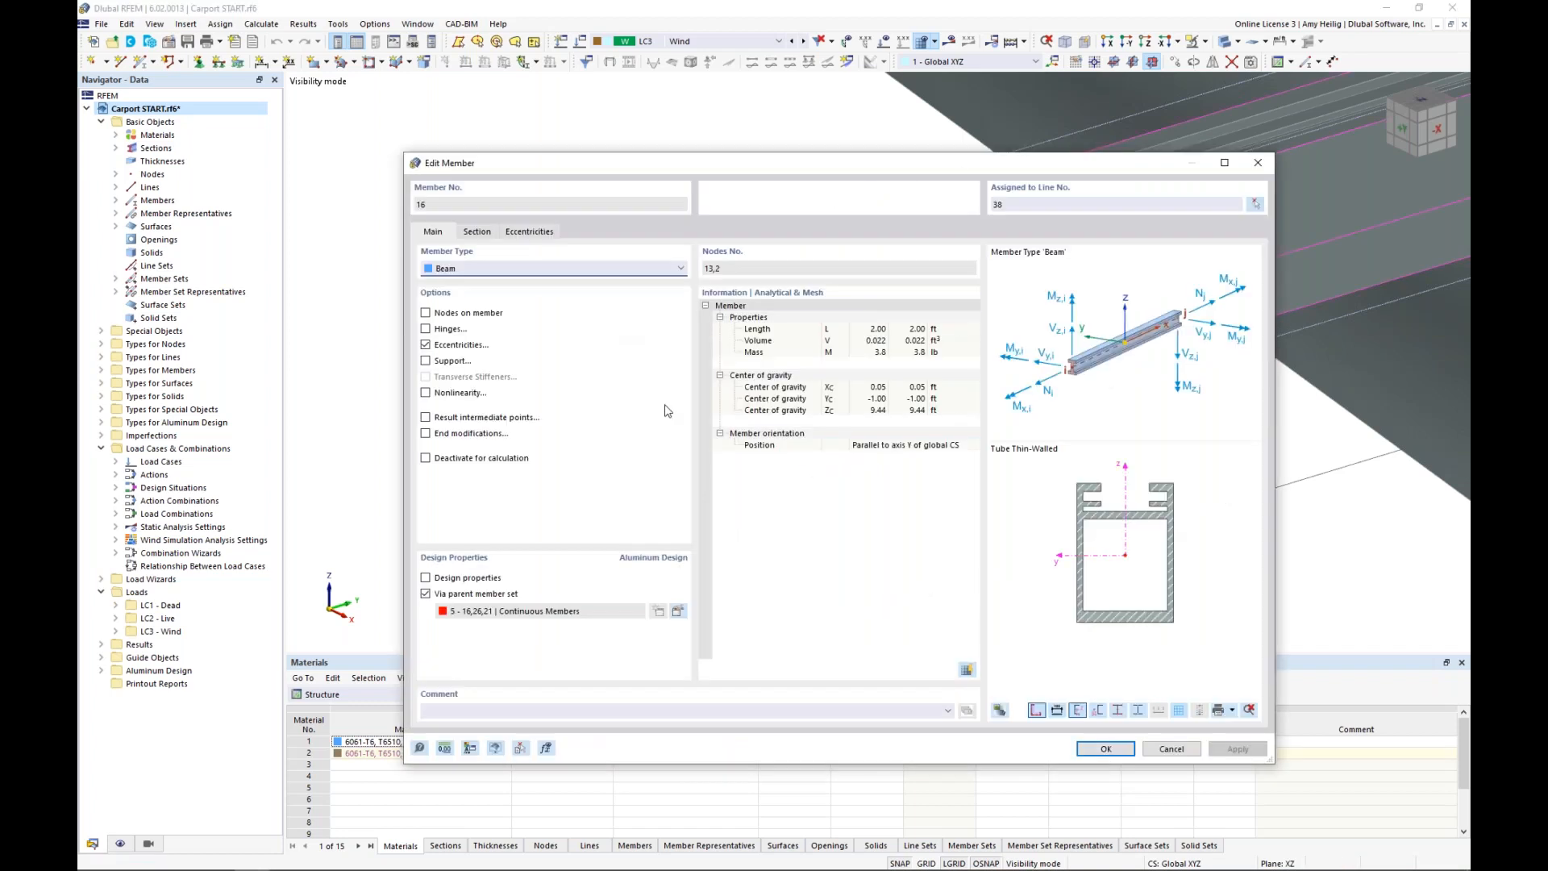
{"action": "left_click", "coordinate": [487, 232]}
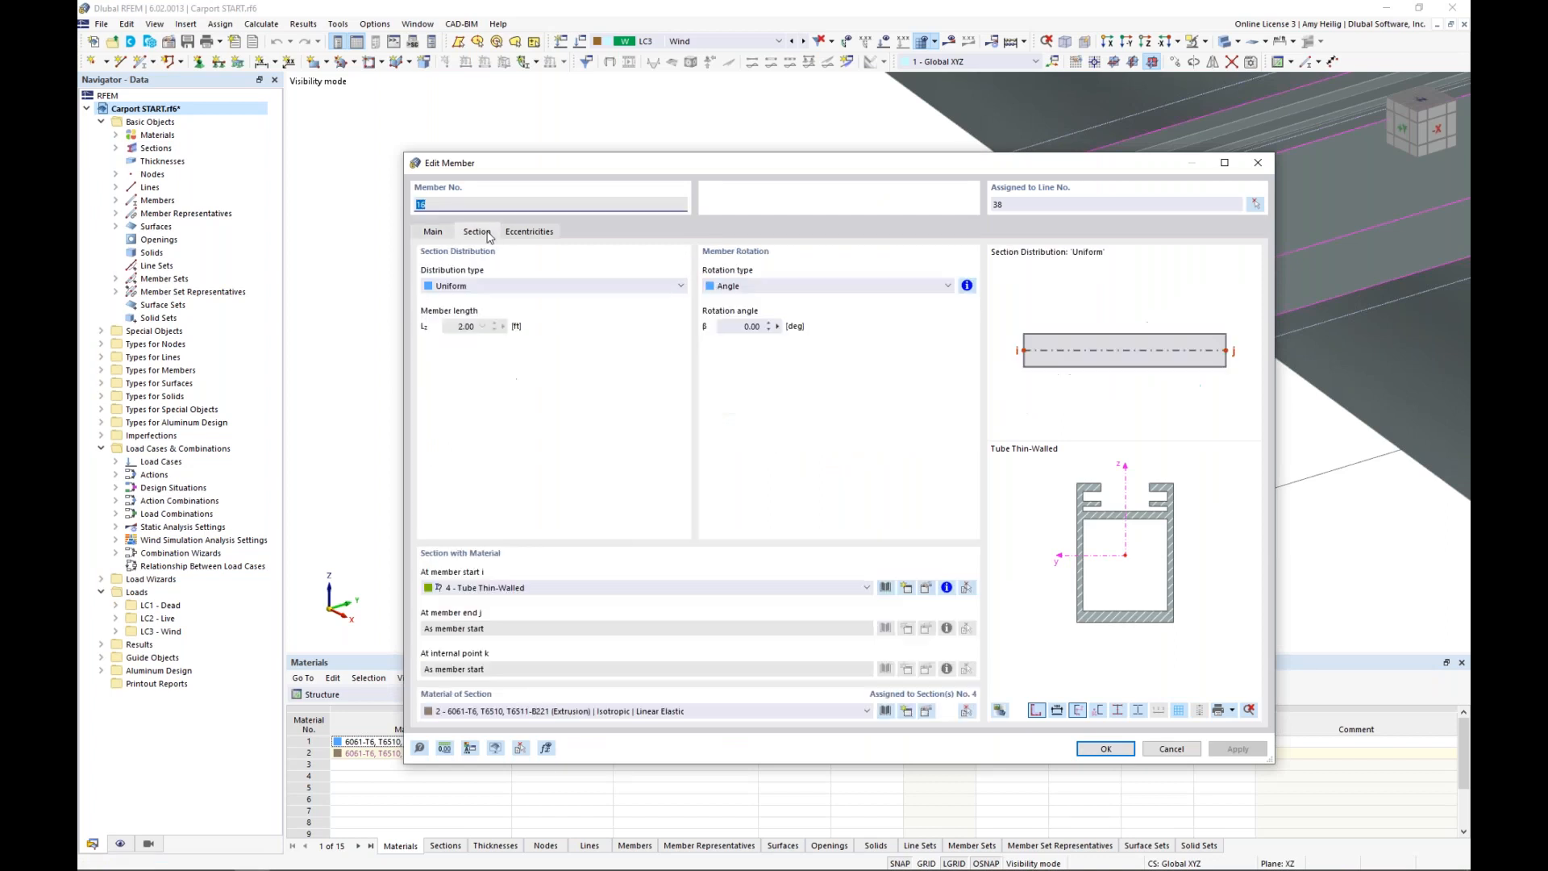
{"action": "left_click", "coordinate": [885, 587]}
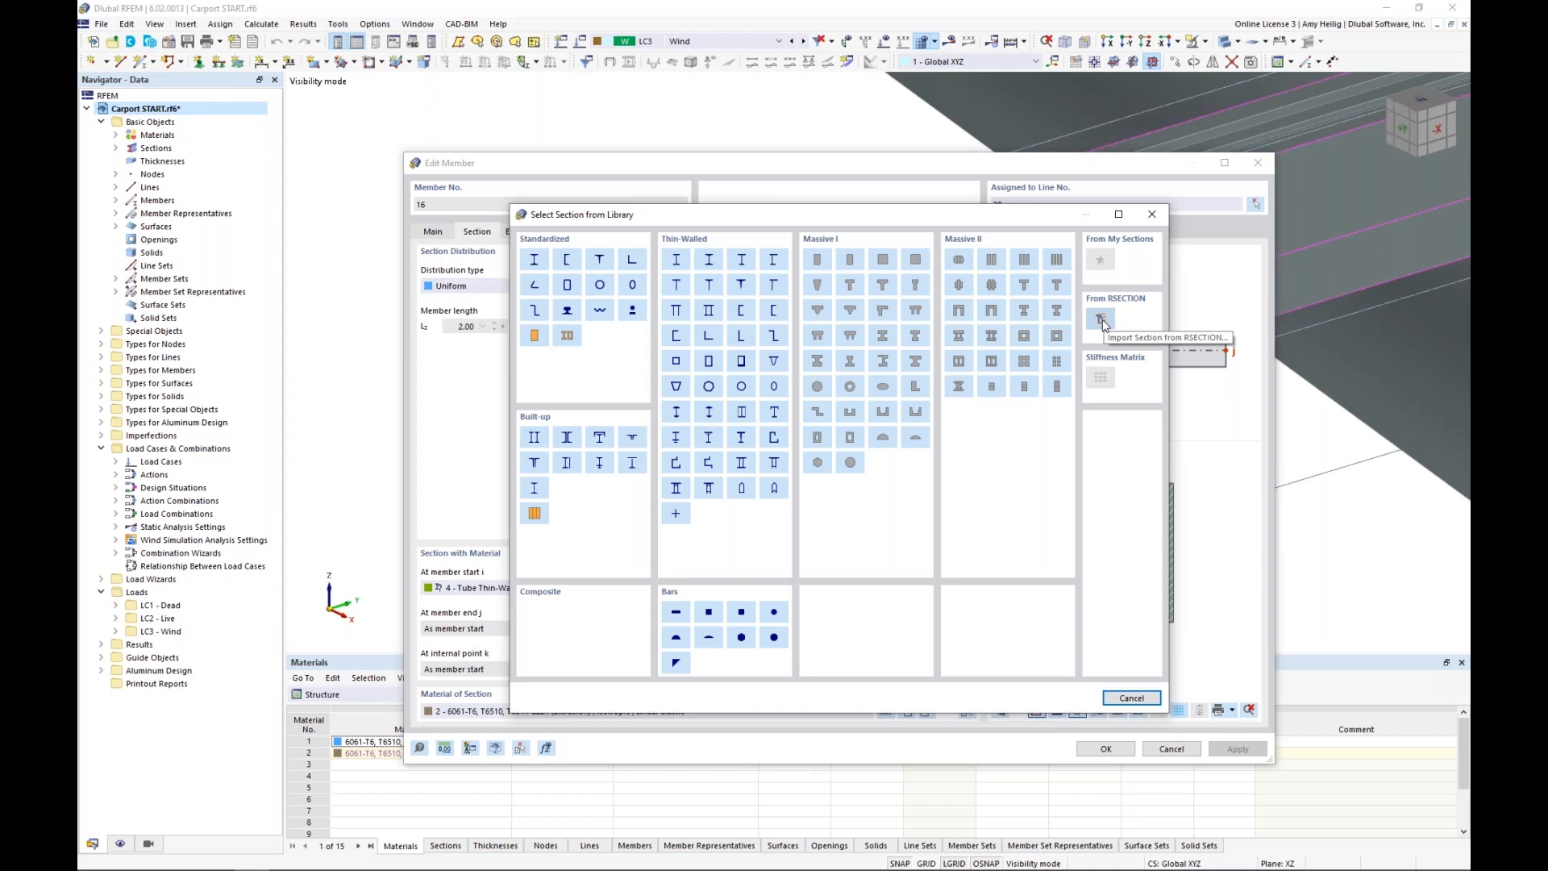
{"action": "left_click", "coordinate": [1132, 697]}
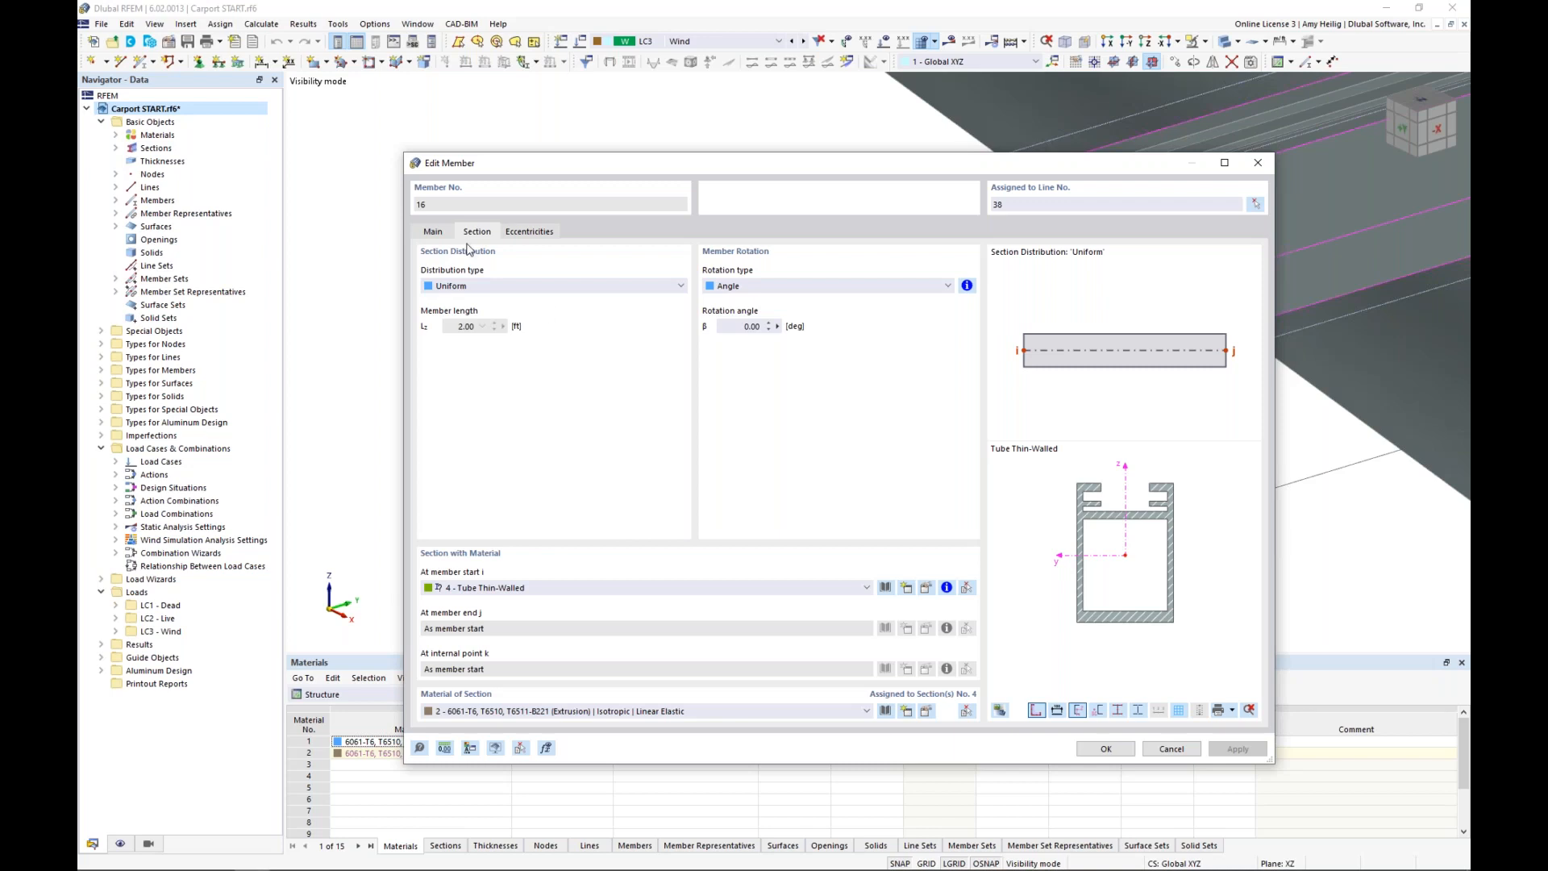
Review the purlin's main data, then examine its start eccentricity's type options and transverse offset from member 3, closing the dialogs without changes
{"action": "left_click", "coordinate": [433, 233]}
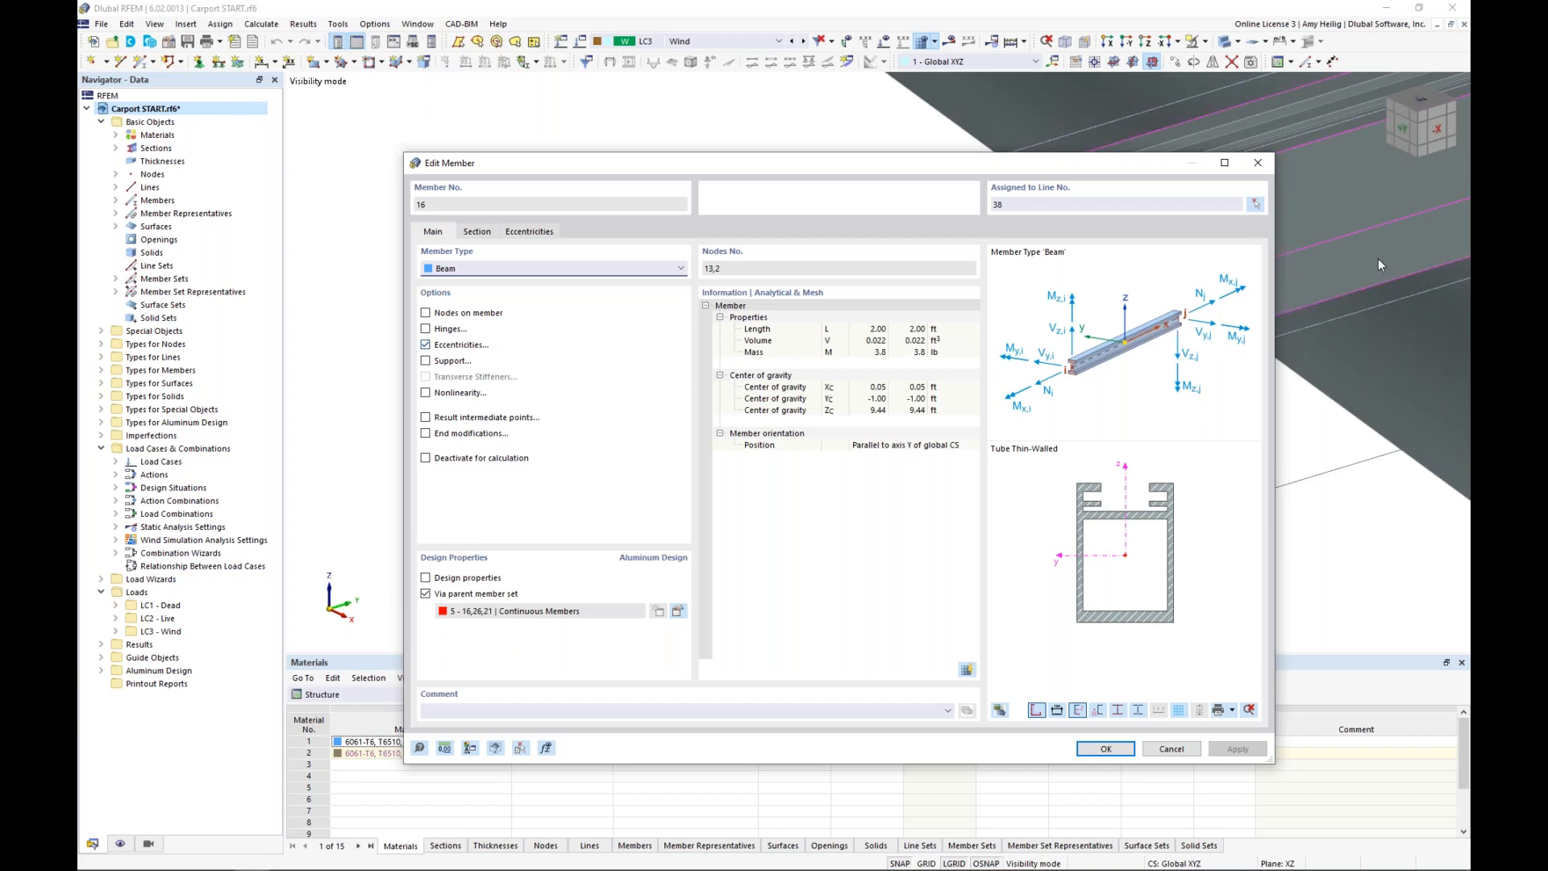
{"action": "left_click", "coordinate": [534, 234]}
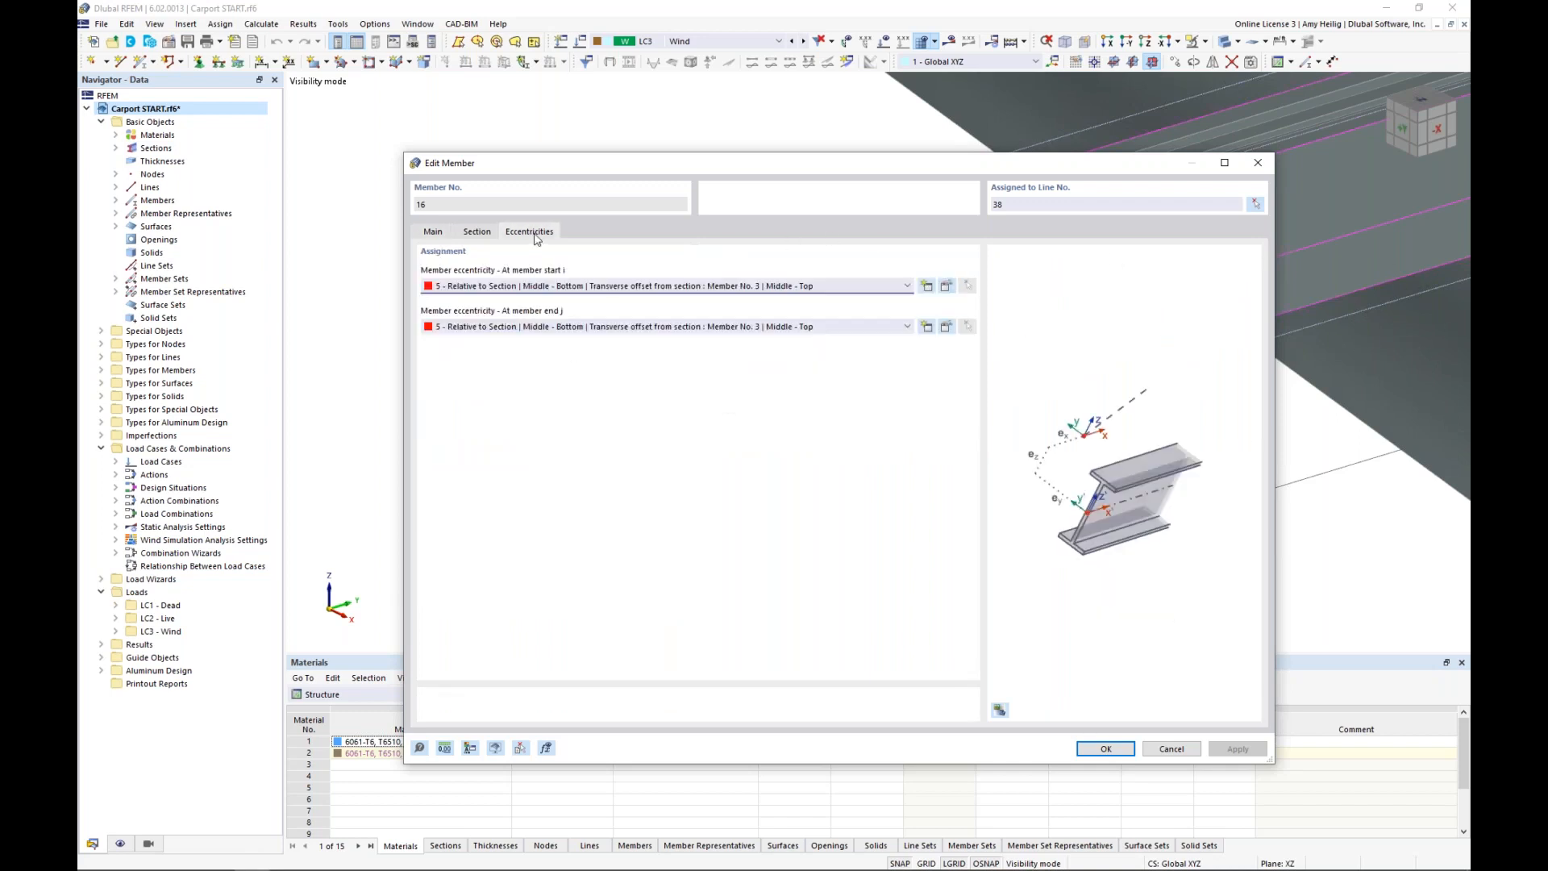
{"action": "left_click", "coordinate": [947, 289]}
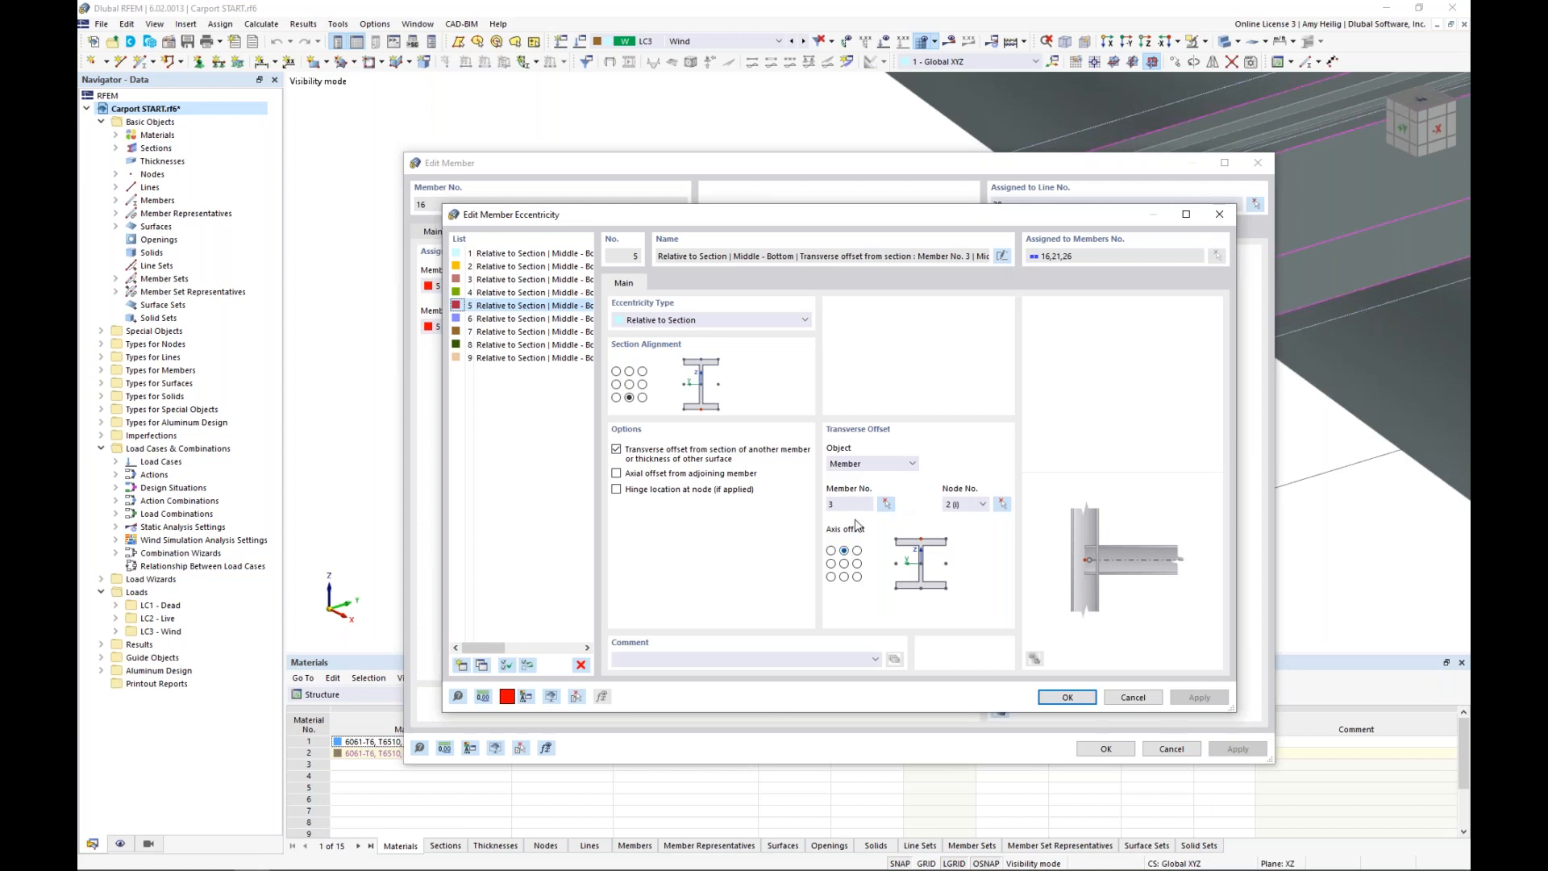
{"action": "left_click", "coordinate": [714, 323]}
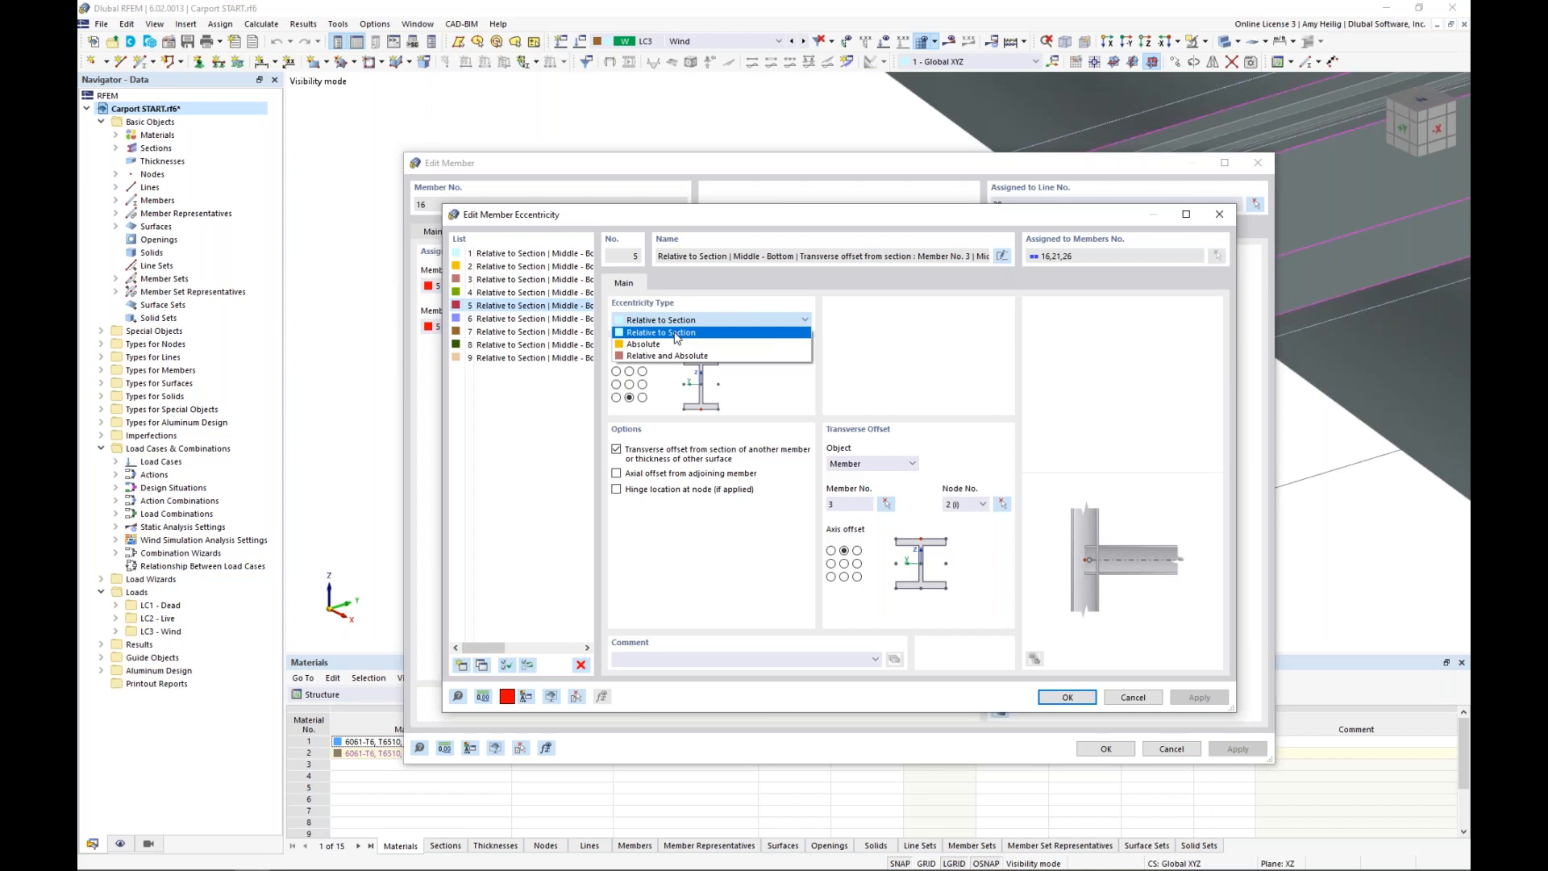
{"action": "left_click", "coordinate": [713, 334]}
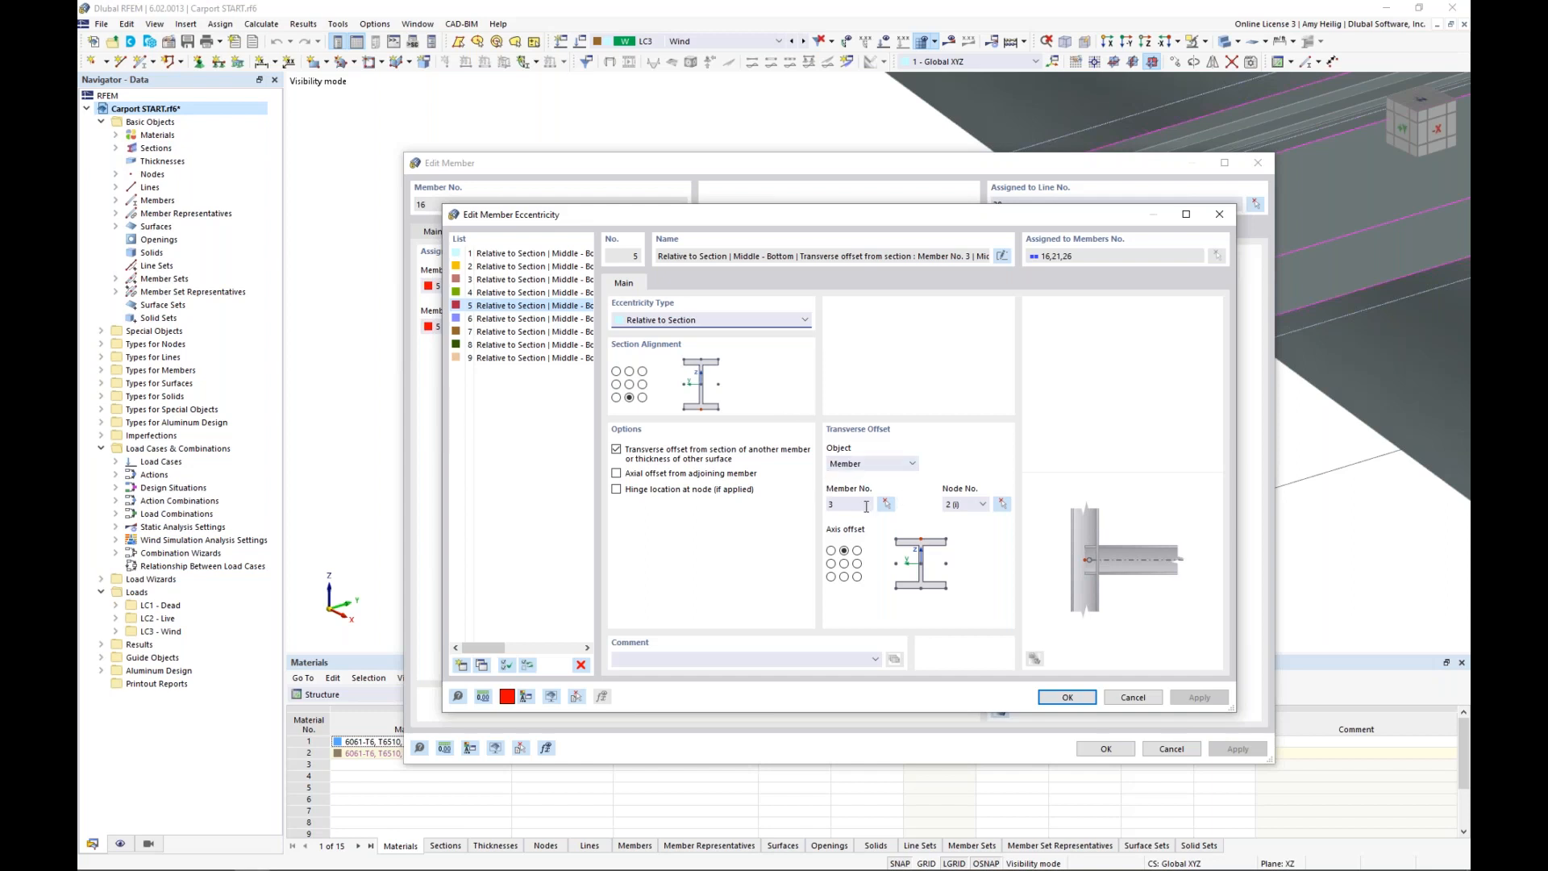
{"action": "left_click", "coordinate": [738, 321]}
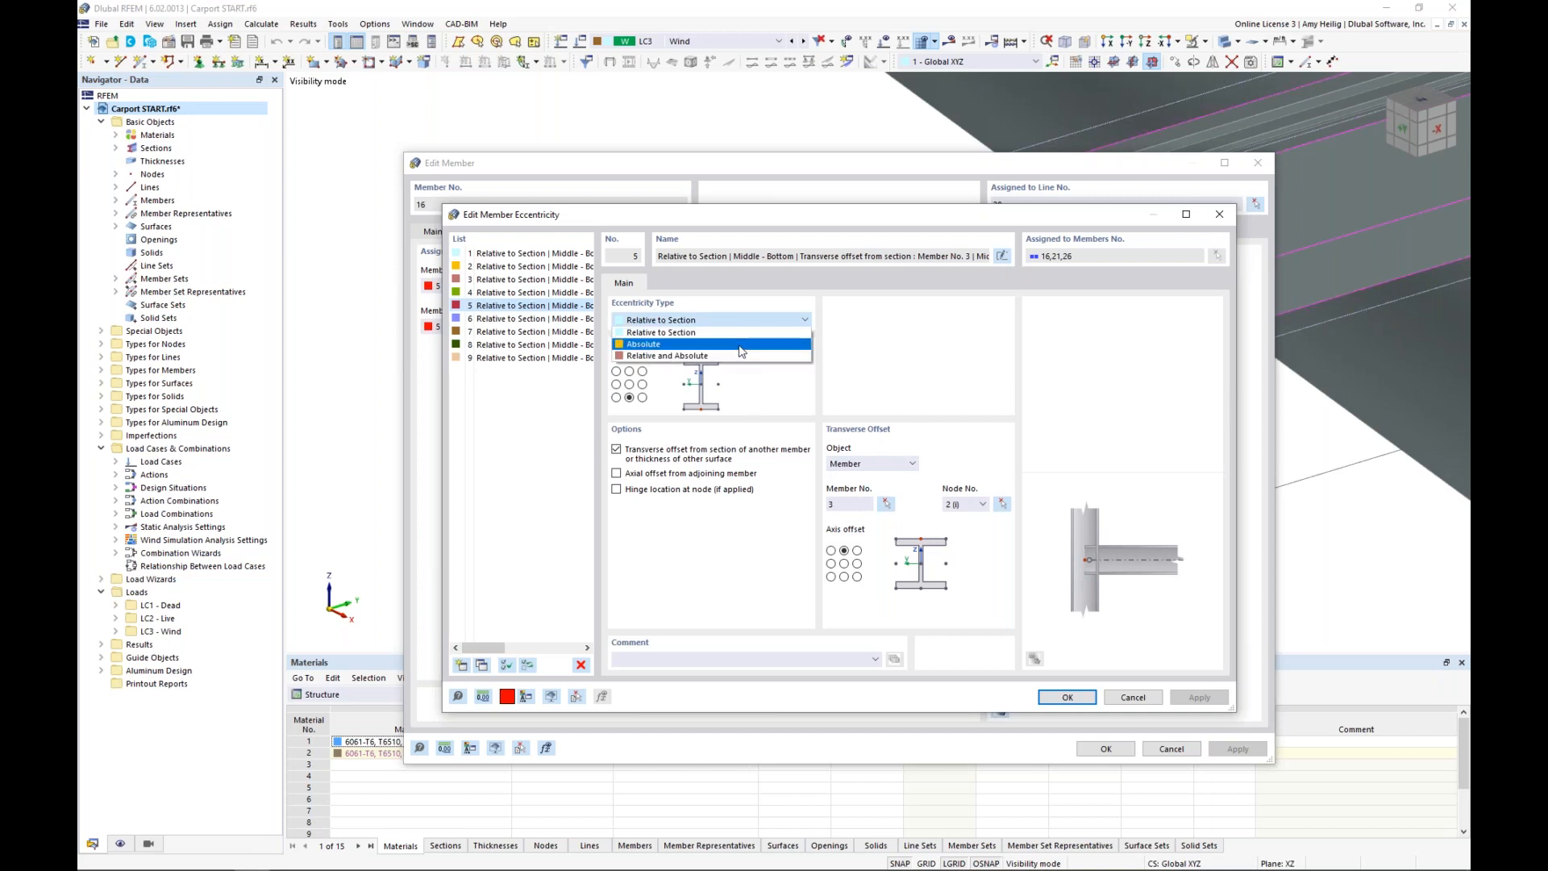
{"action": "left_click", "coordinate": [875, 369]}
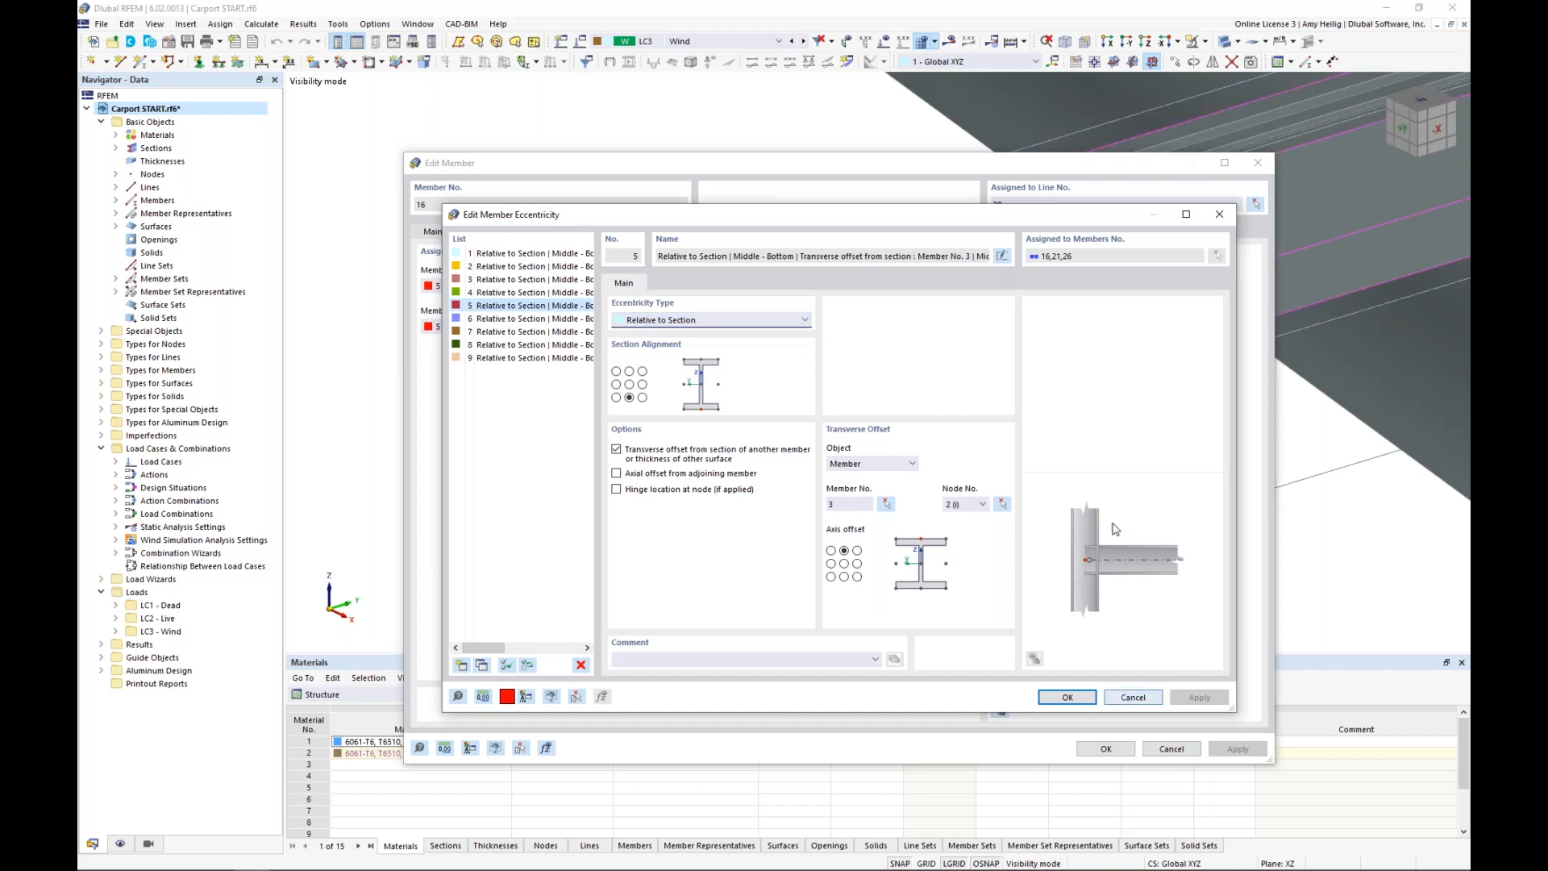
{"action": "left_click", "coordinate": [1067, 696]}
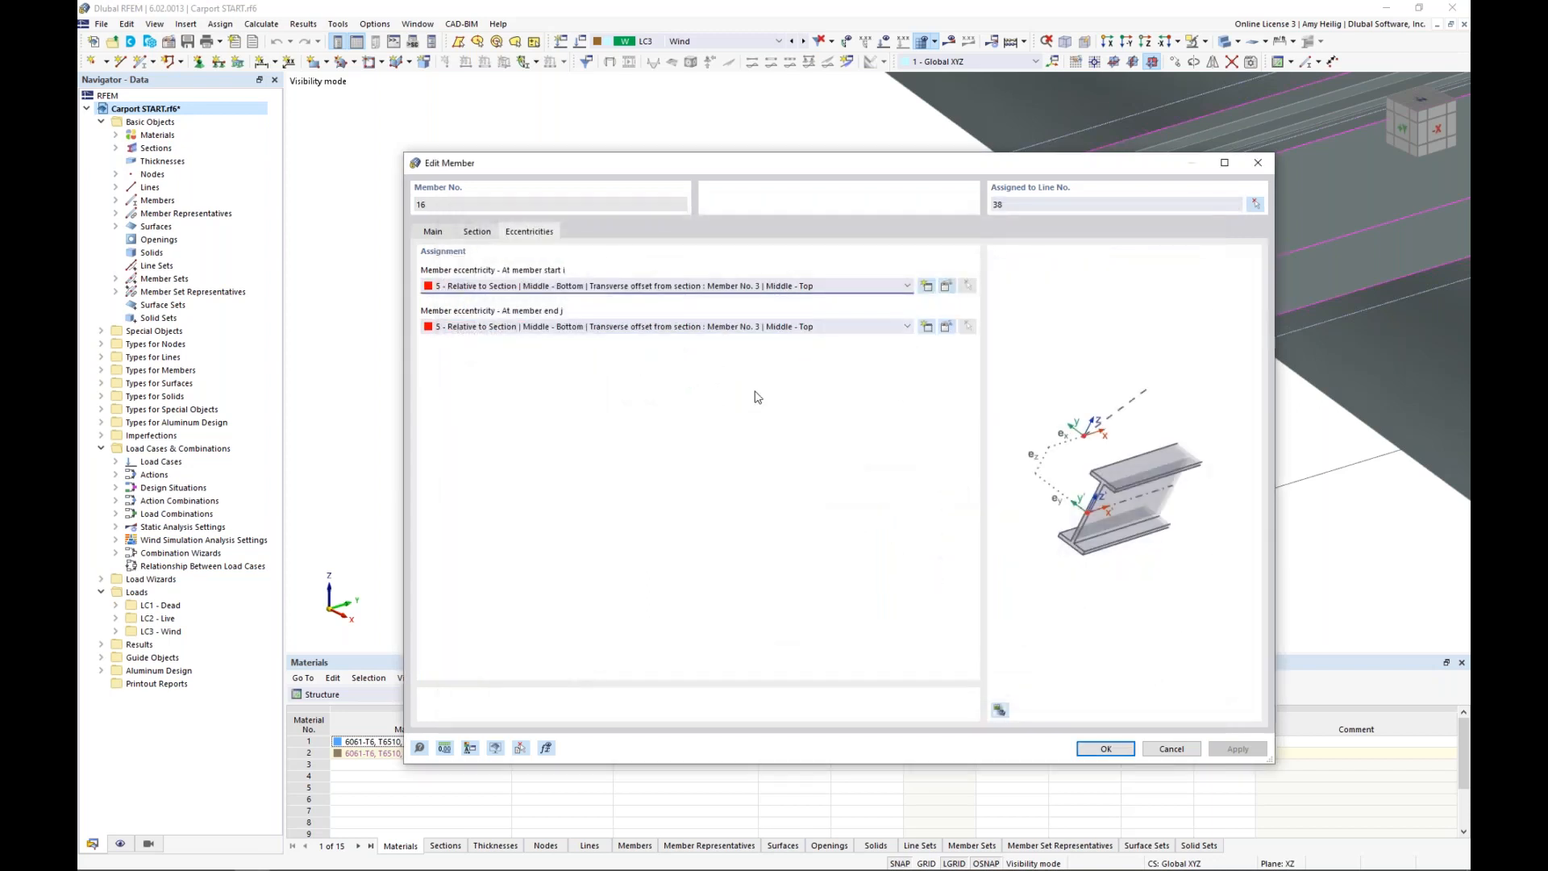
{"action": "left_click", "coordinate": [433, 232]}
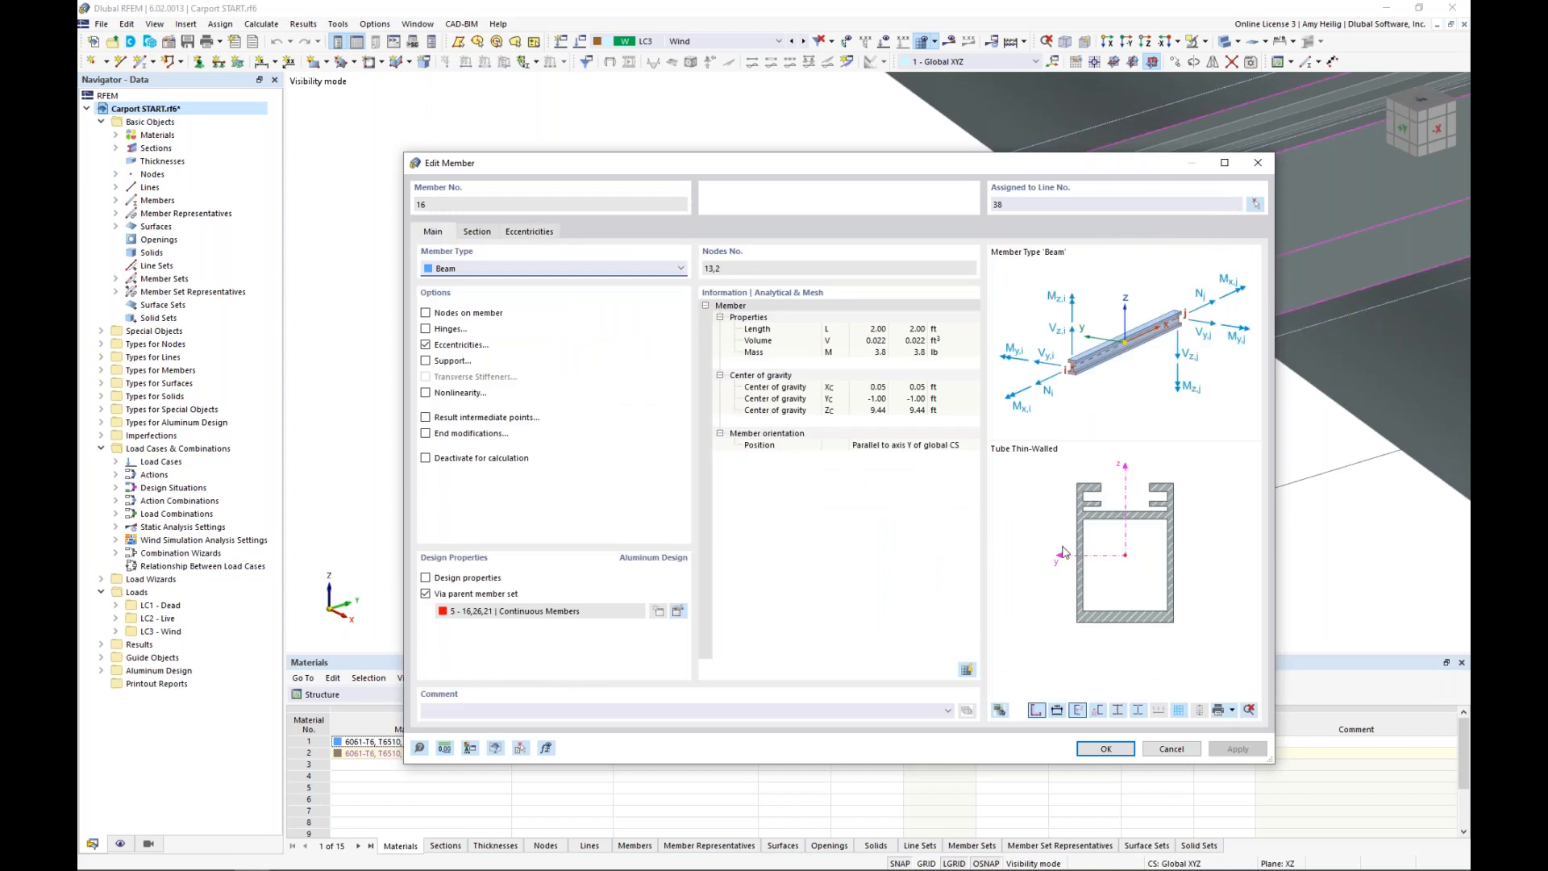
{"action": "left_click", "coordinate": [1174, 748]}
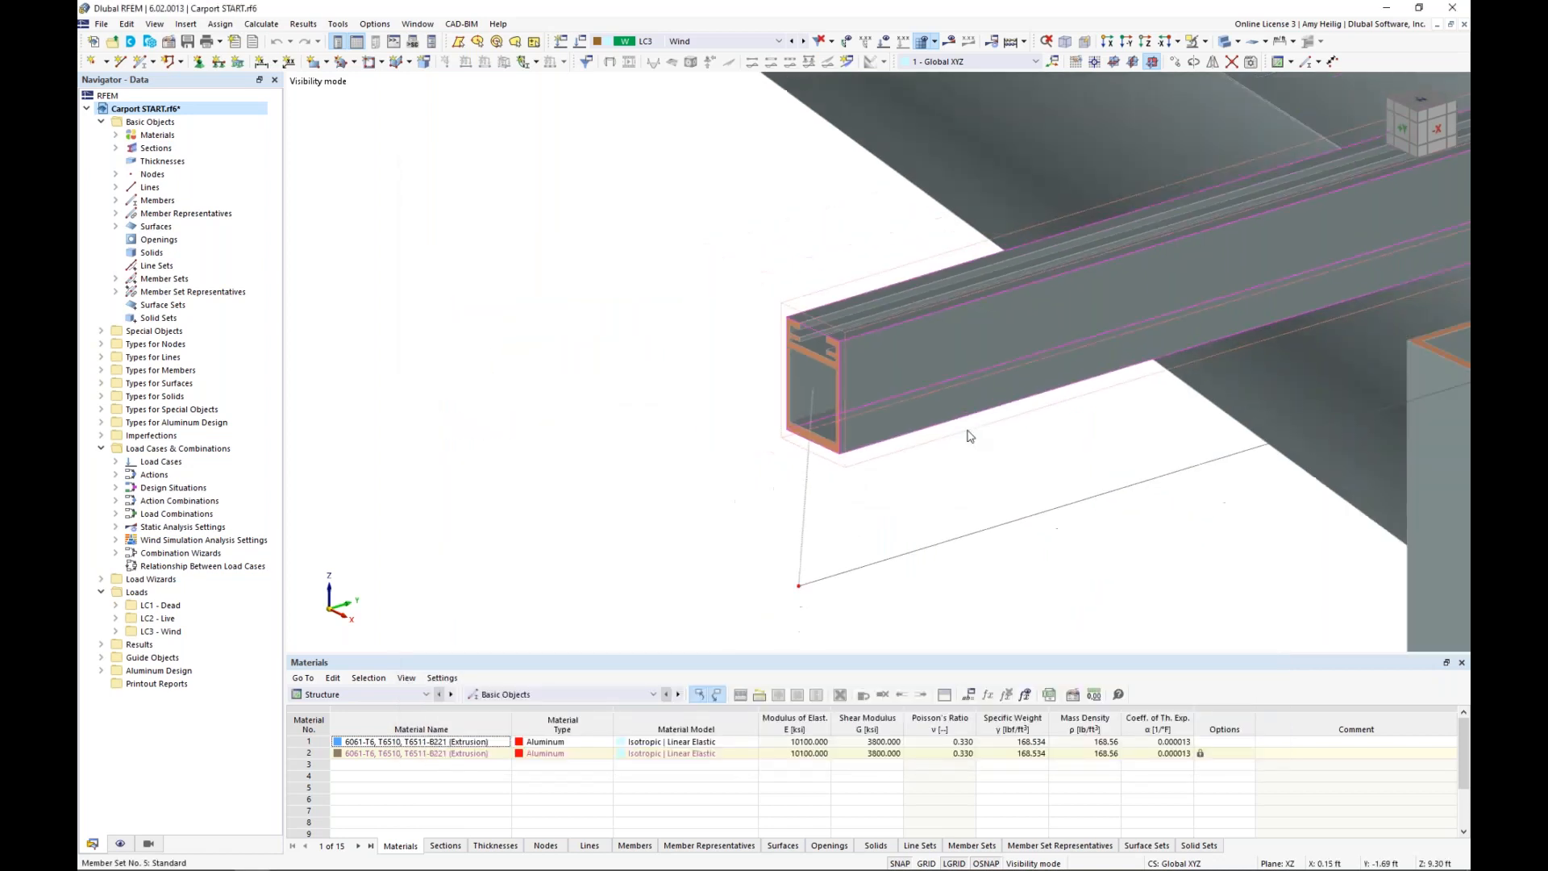
Show the whole carport and identify the three separate member segments that form the outermost purlin at the raised roof edge
{"action": "left_click", "coordinate": [1224, 46]}
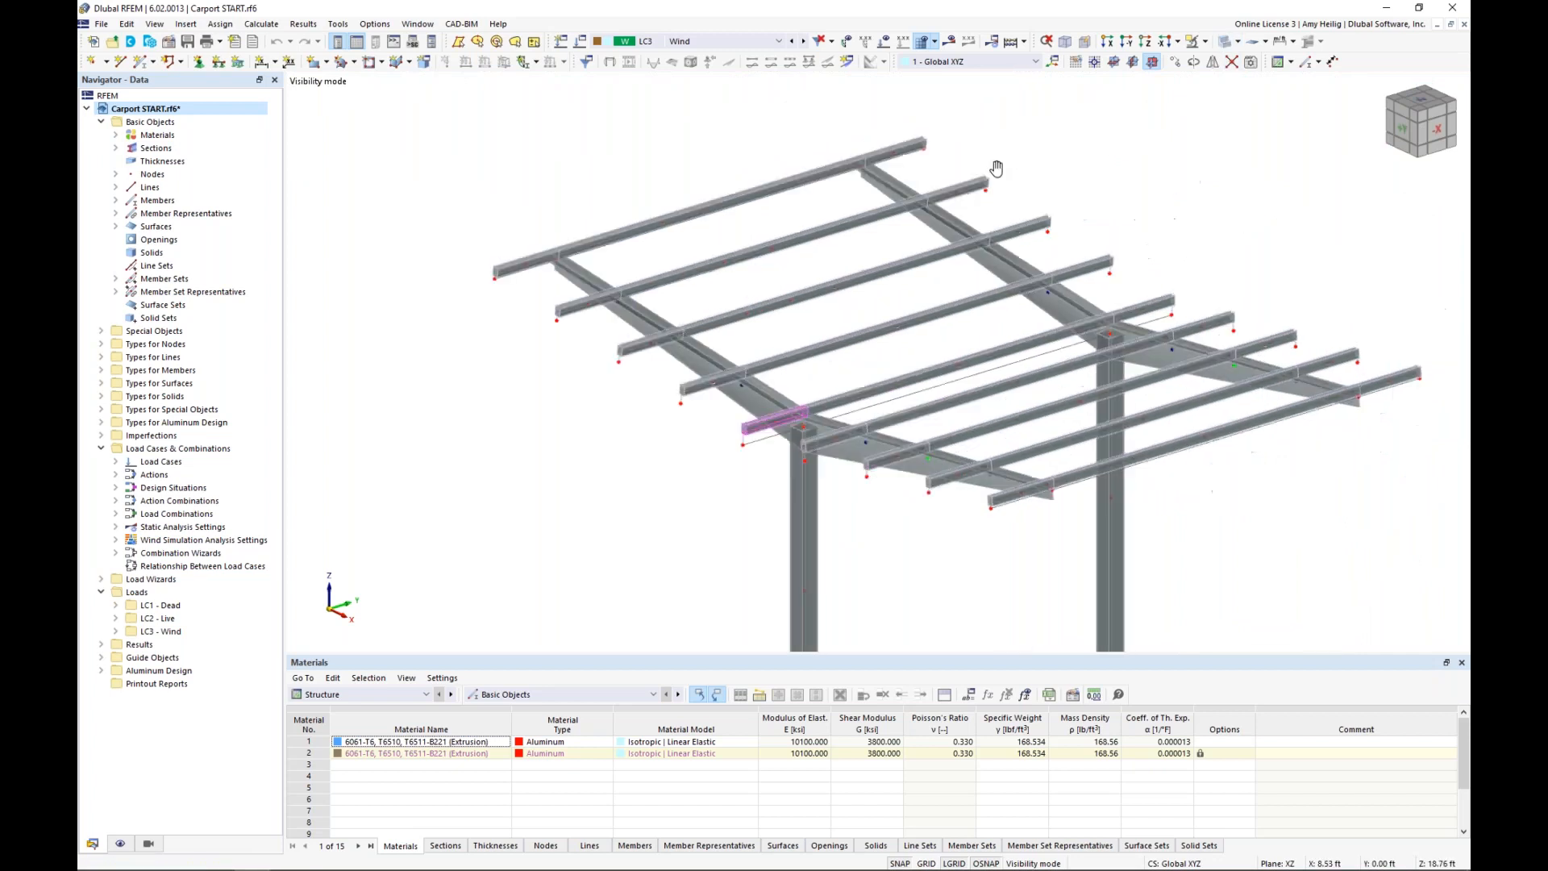
{"action": "left_click", "coordinate": [537, 257]}
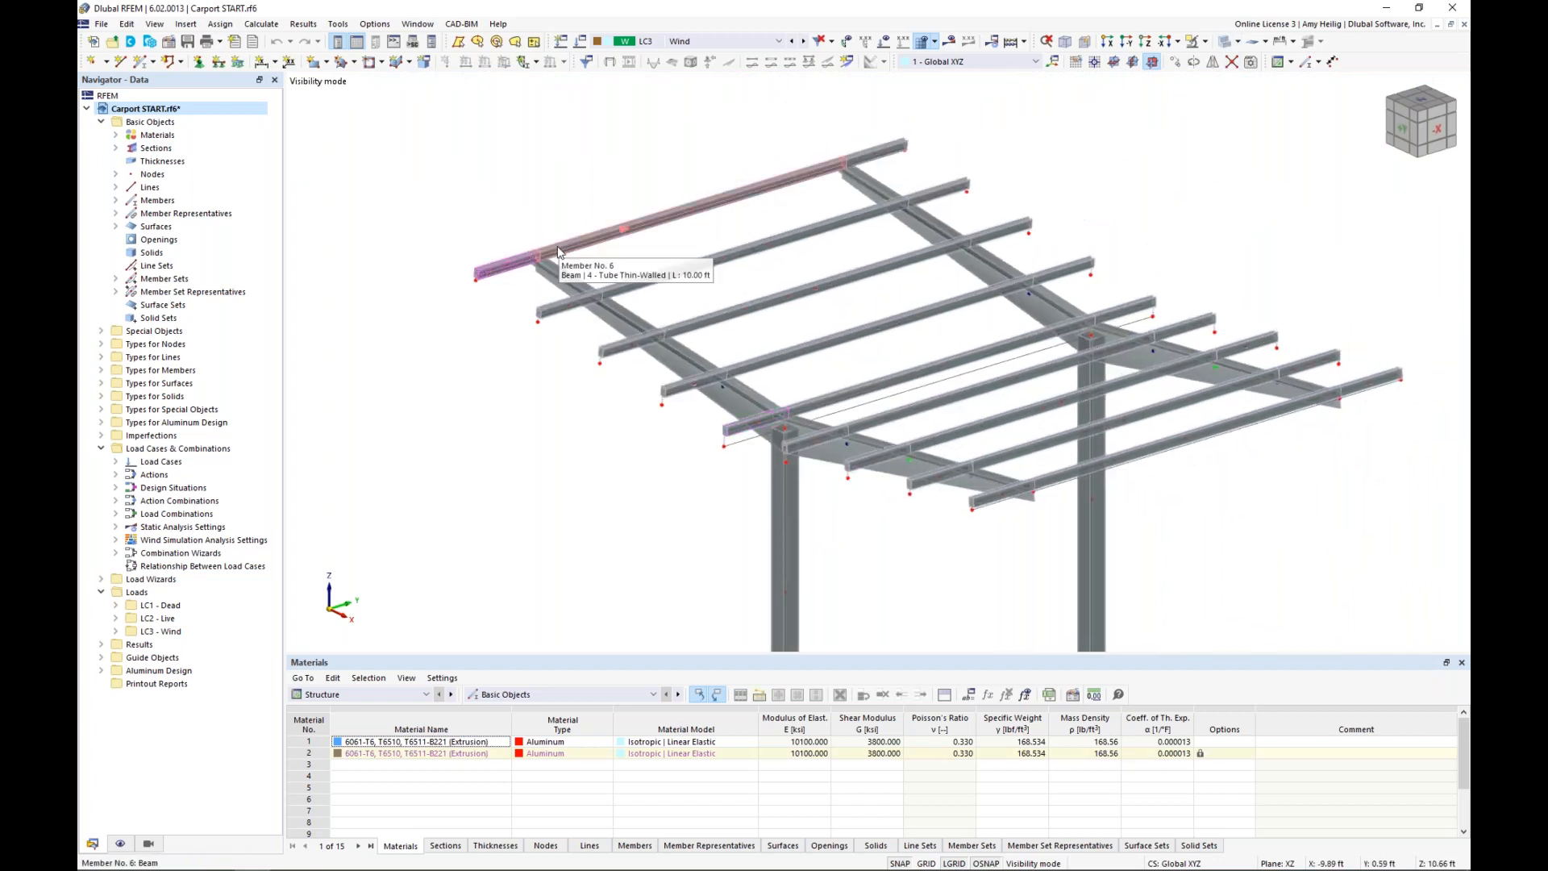
{"action": "left_click", "coordinate": [758, 189]}
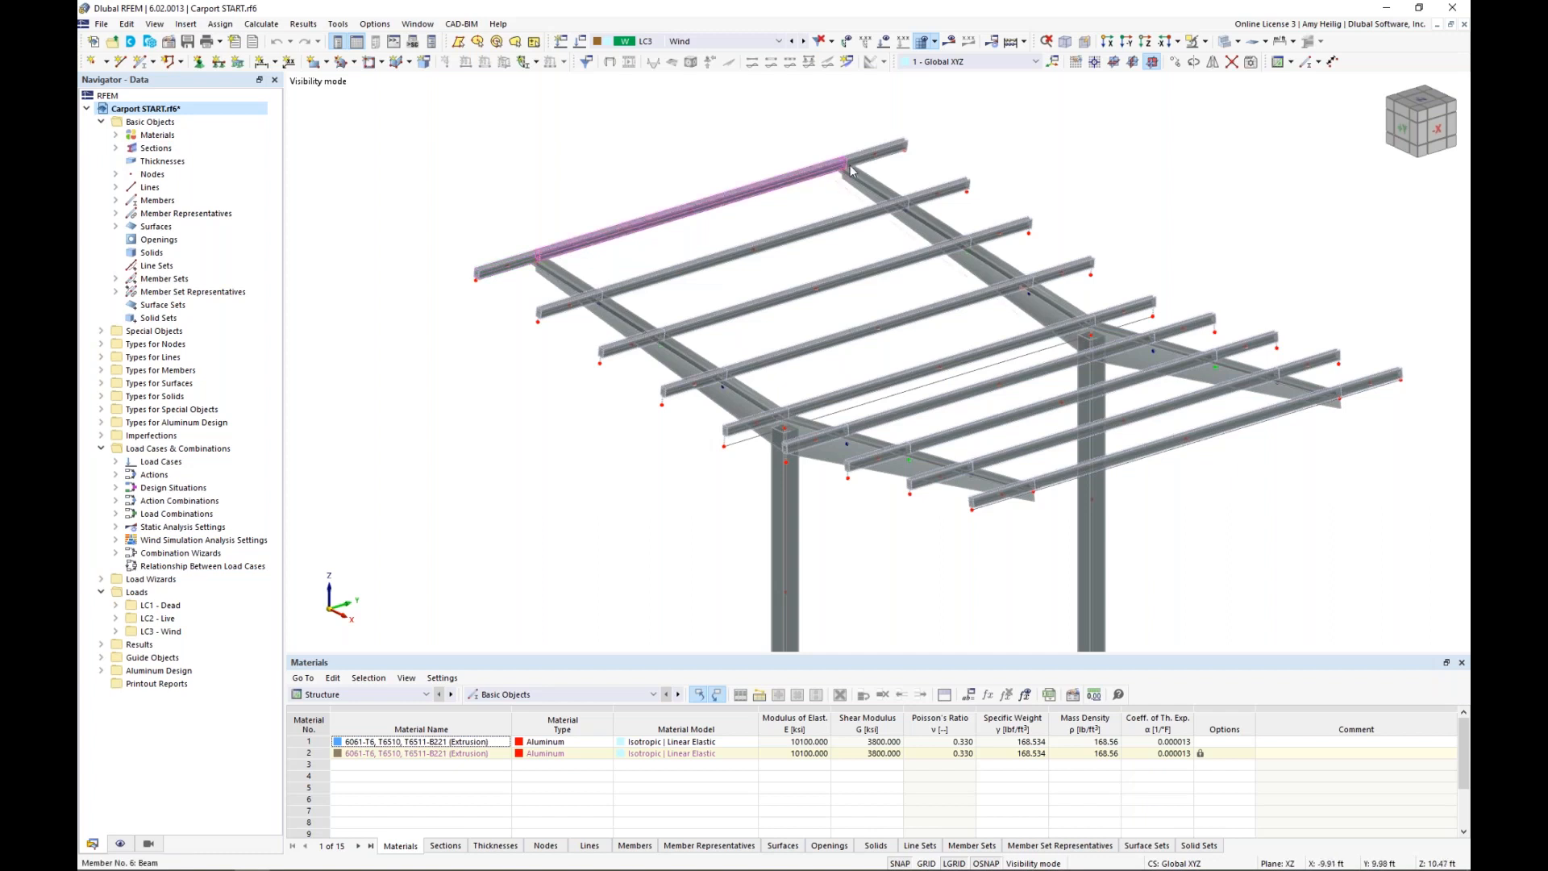
{"action": "left_click", "coordinate": [876, 153]}
{"action": "middle_click_drag", "start_coordinate": [698, 258], "coordinate": [700, 267], "text": "ctrl"}
{"action": "scroll", "coordinate": [628, 269], "scroll_direction": "up", "scroll_amount": 3}
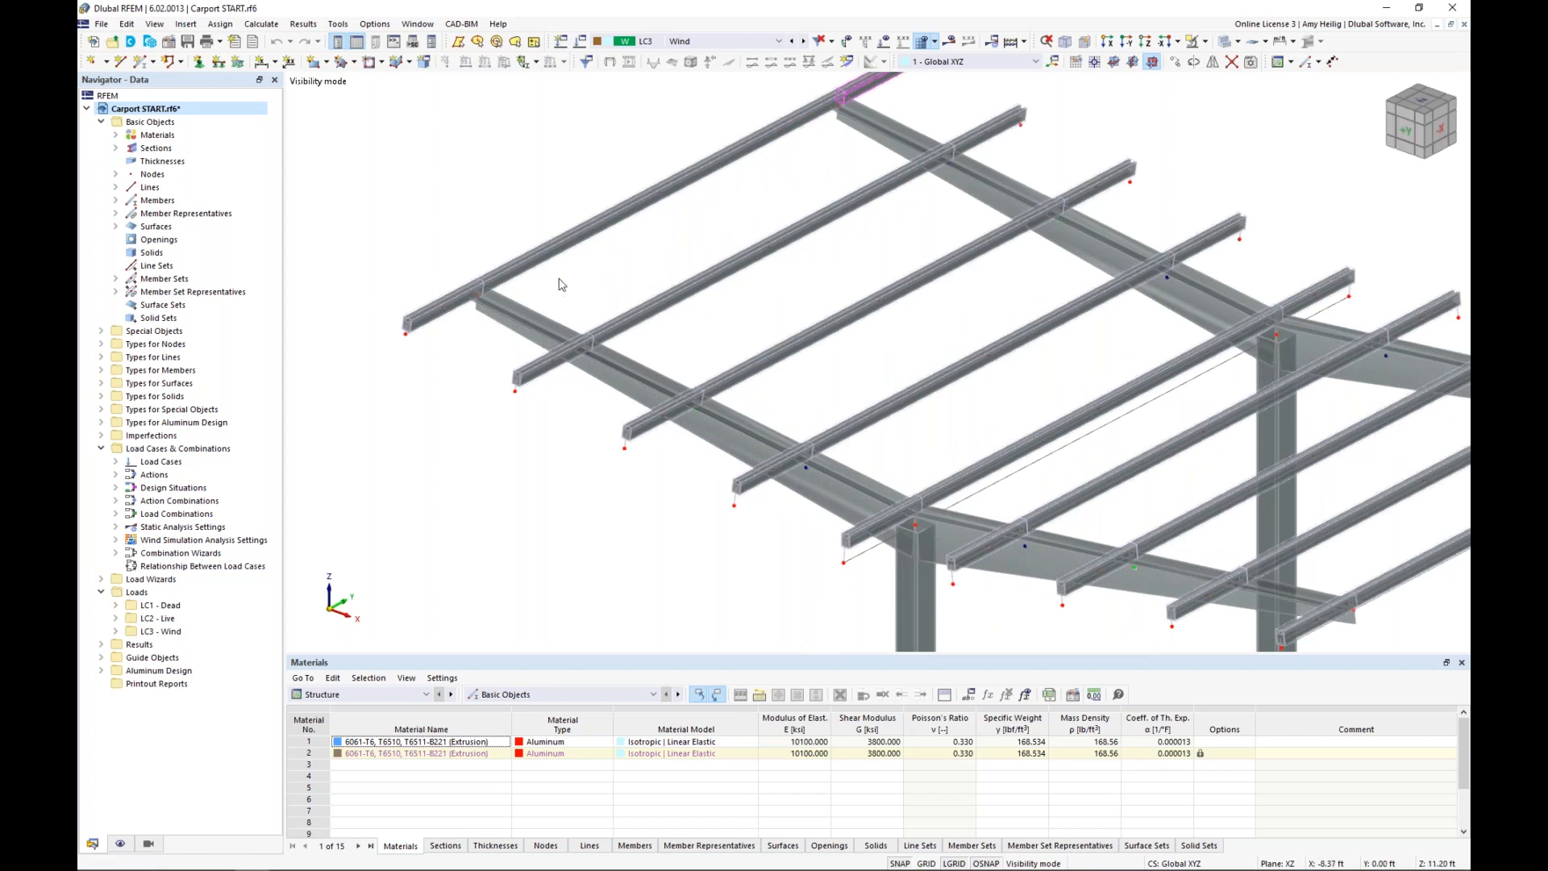
Display the model as wireframe to examine the member set outlines around the purlins
{"action": "left_click", "coordinate": [1185, 47]}
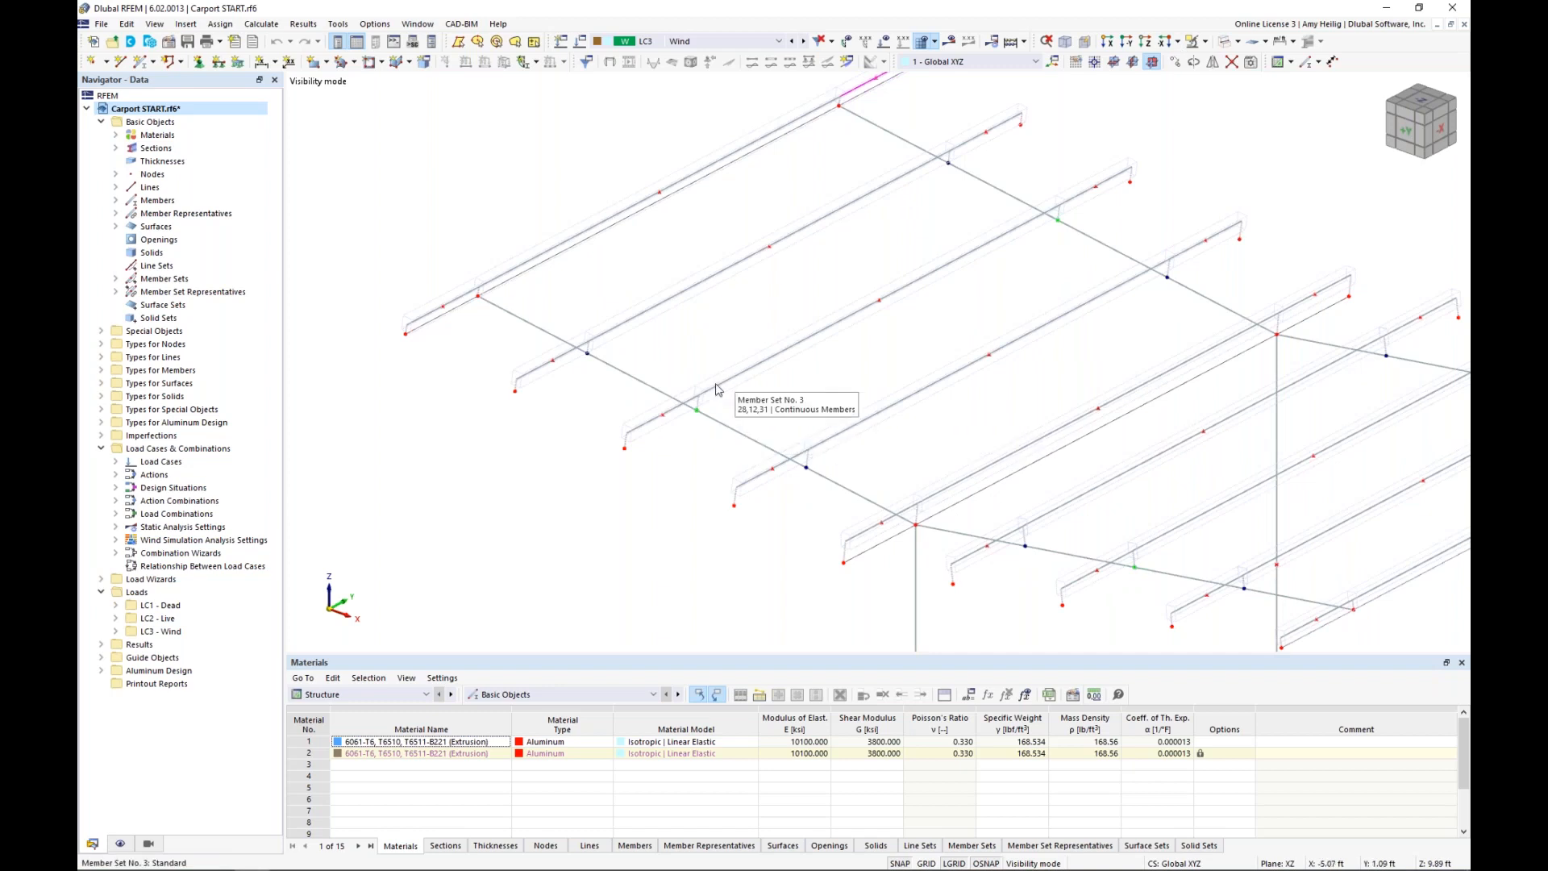
{"action": "middle_click_drag", "start_coordinate": [571, 298], "coordinate": [636, 367]}
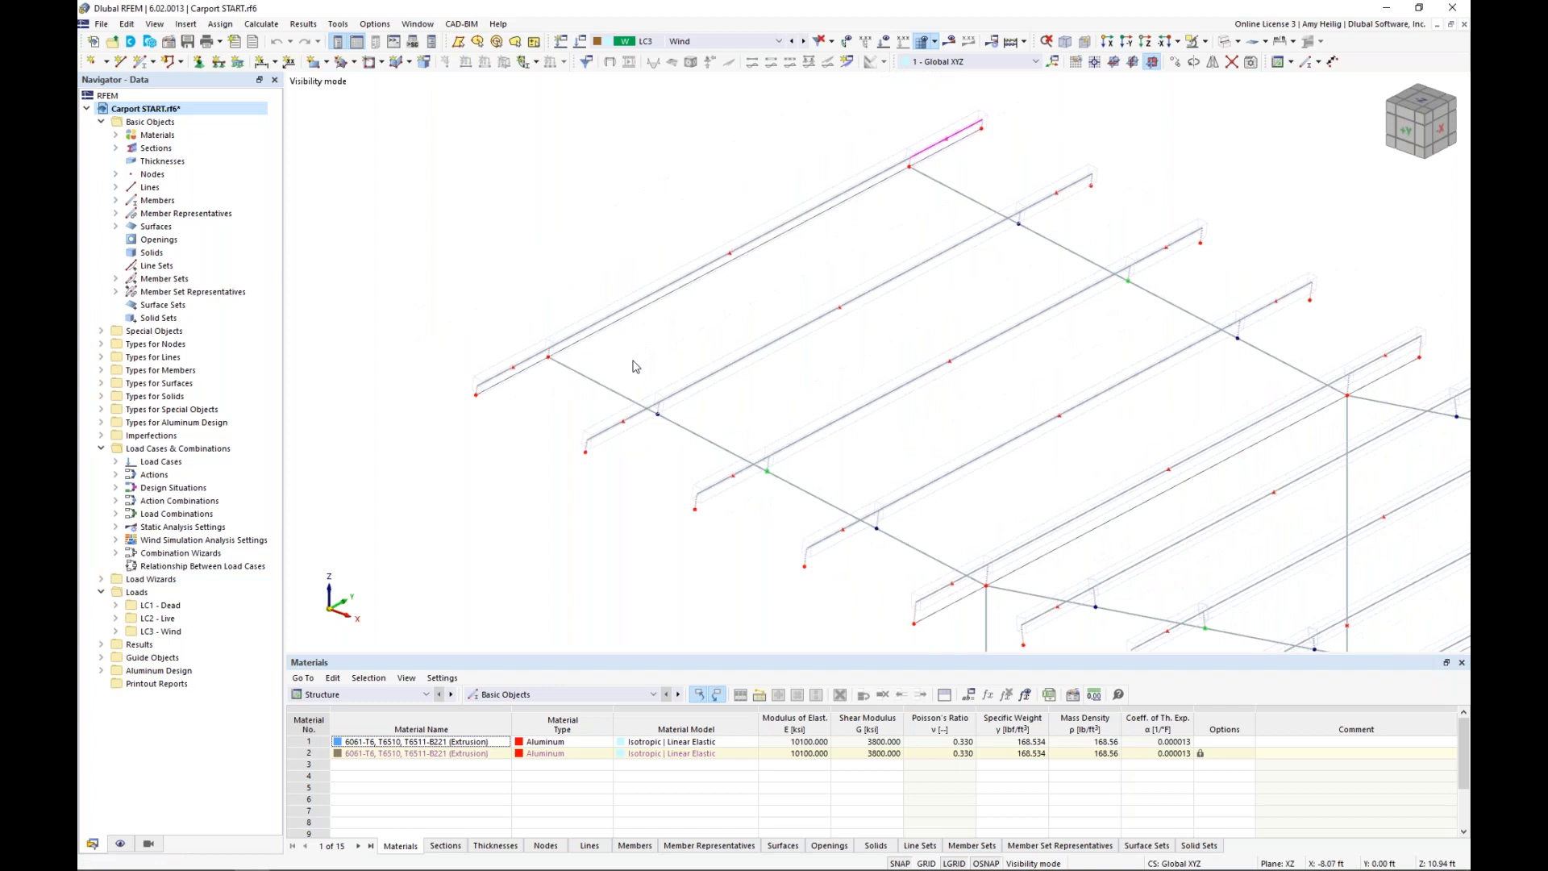
{"action": "scroll", "coordinate": [636, 367], "scroll_direction": "down", "scroll_amount": 5}
{"action": "mouse_move", "coordinate": [885, 481]}
{"action": "middle_mouse_down", "text": "ctrl"}
{"action": "mouse_move", "coordinate": [842, 471]}
{"action": "mouse_move", "coordinate": [871, 497]}
{"action": "middle_mouse_up", "text": "ctrl"}
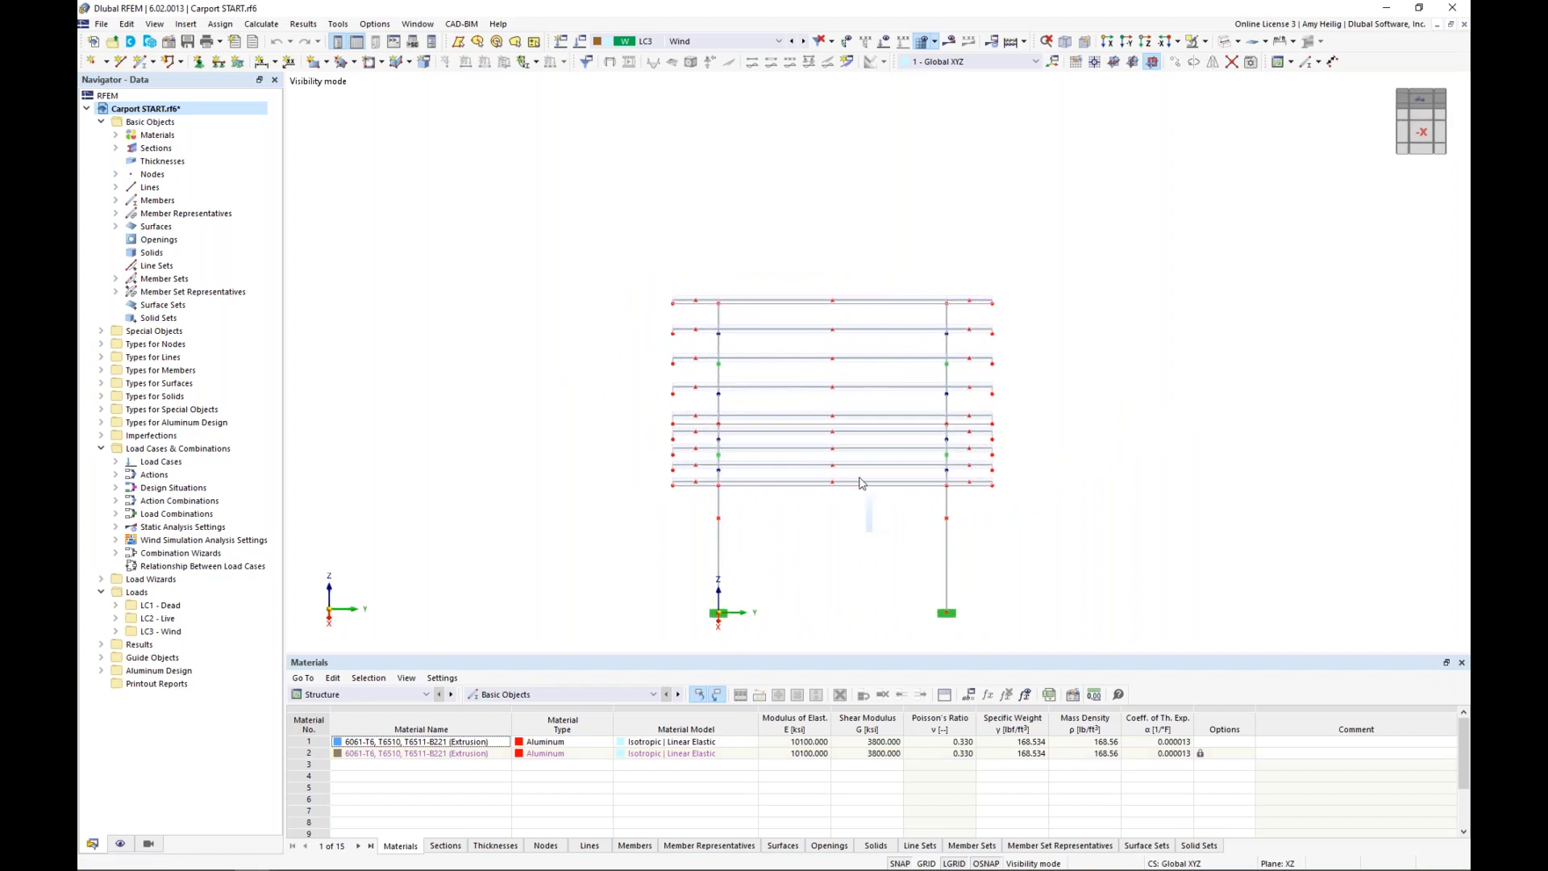
Select all purlin members, preview the continuous member sets that can be created from them, and leave without creating any
{"action": "left_click_drag", "start_coordinate": [838, 371], "coordinate": [794, 254]}
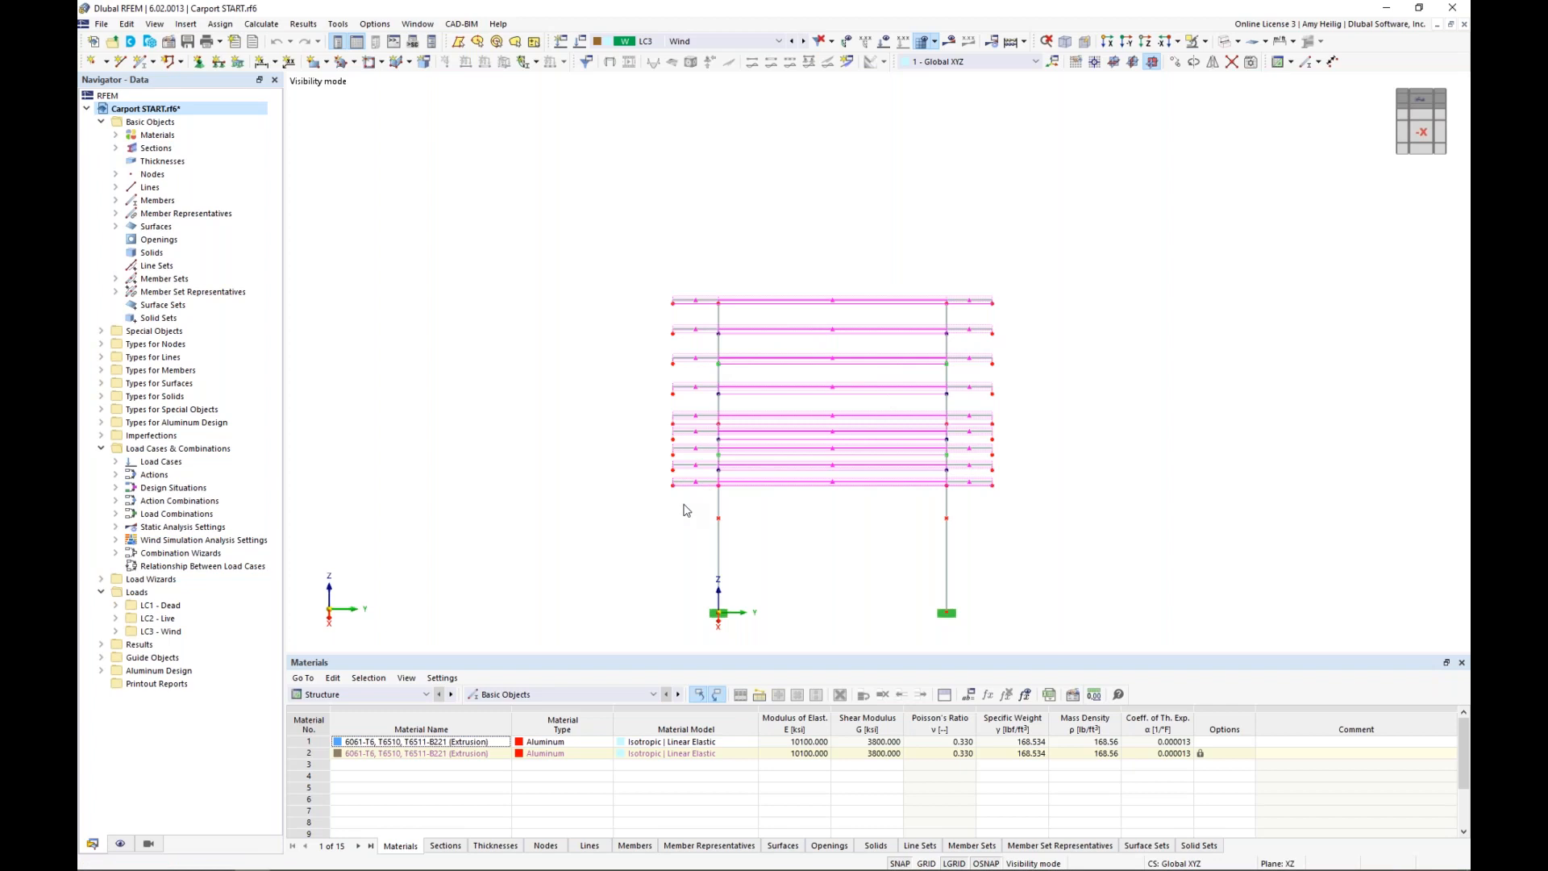
{"action": "left_click_drag", "start_coordinate": [683, 489], "coordinate": [618, 254]}
{"action": "left_click_drag", "start_coordinate": [1051, 524], "coordinate": [978, 275]}
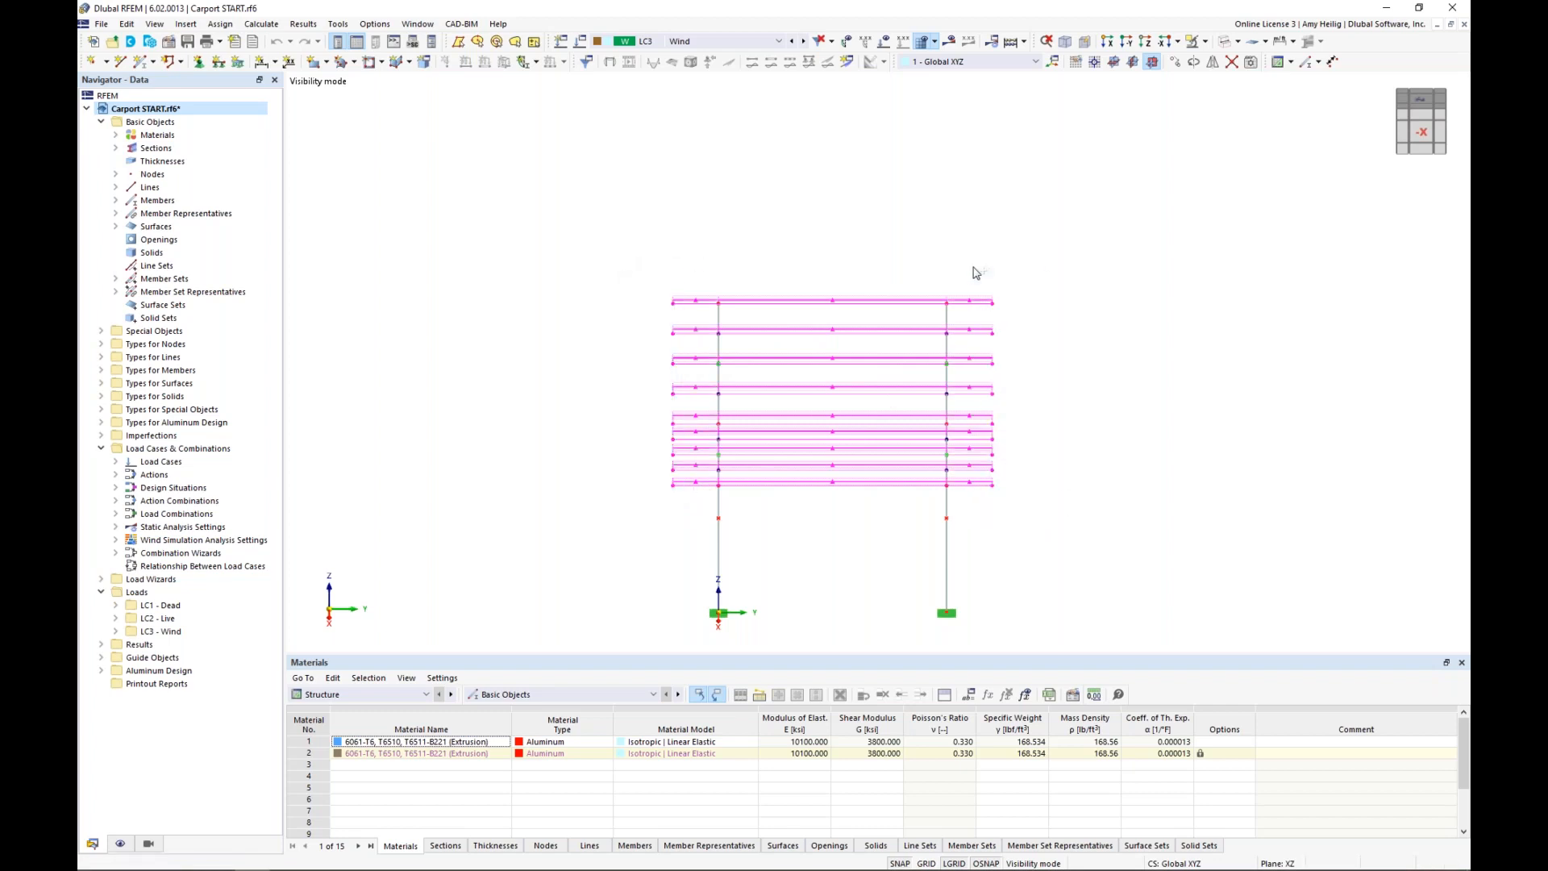
{"action": "right_click", "coordinate": [894, 302]}
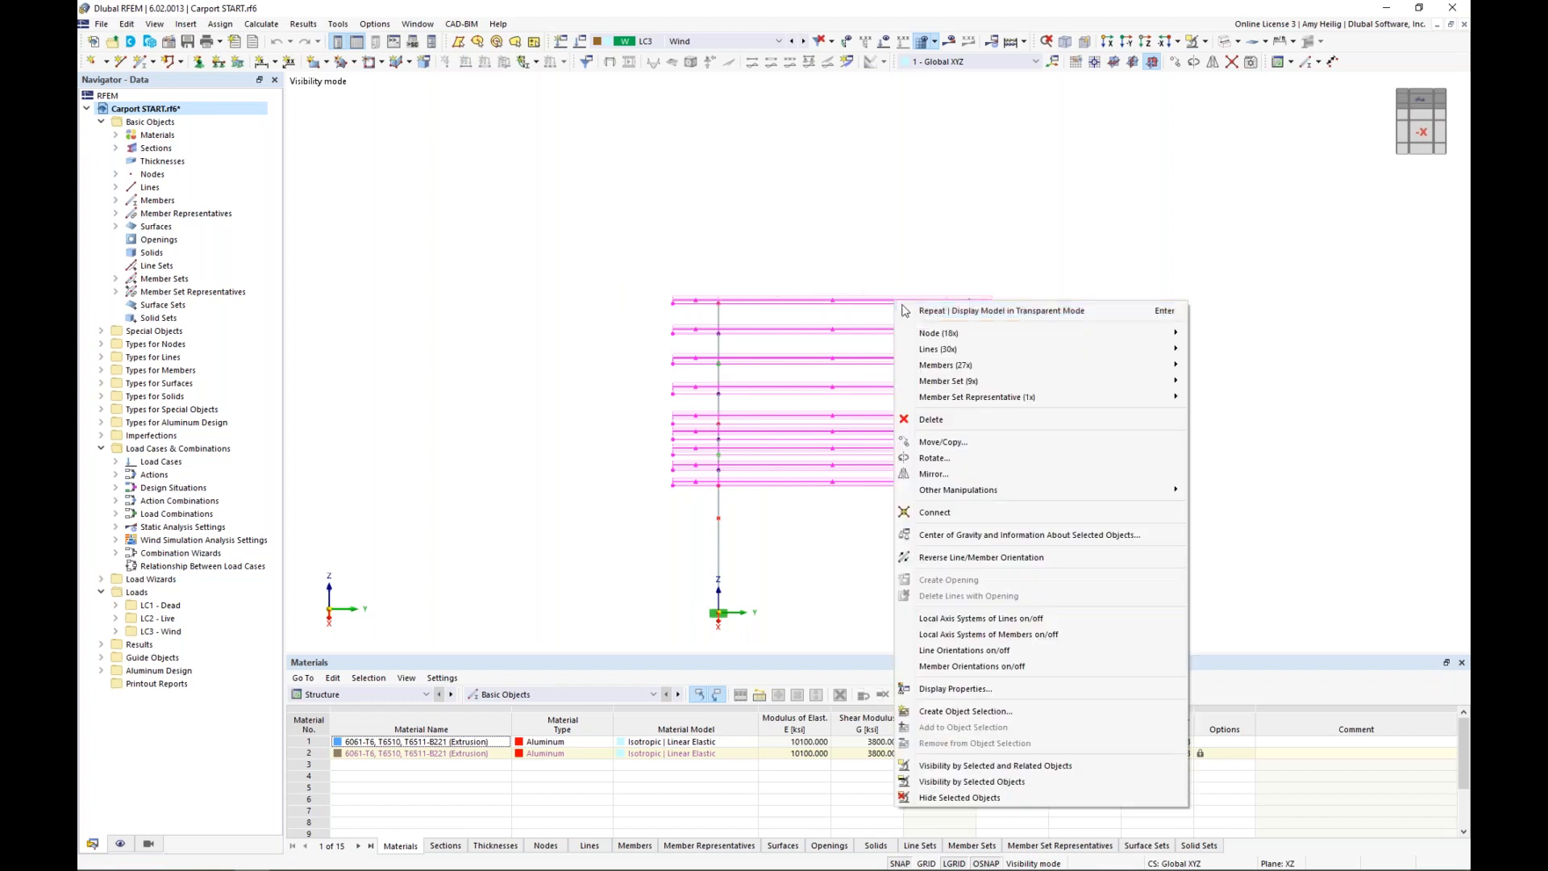
{"action": "mouse_move", "coordinate": [948, 367]}
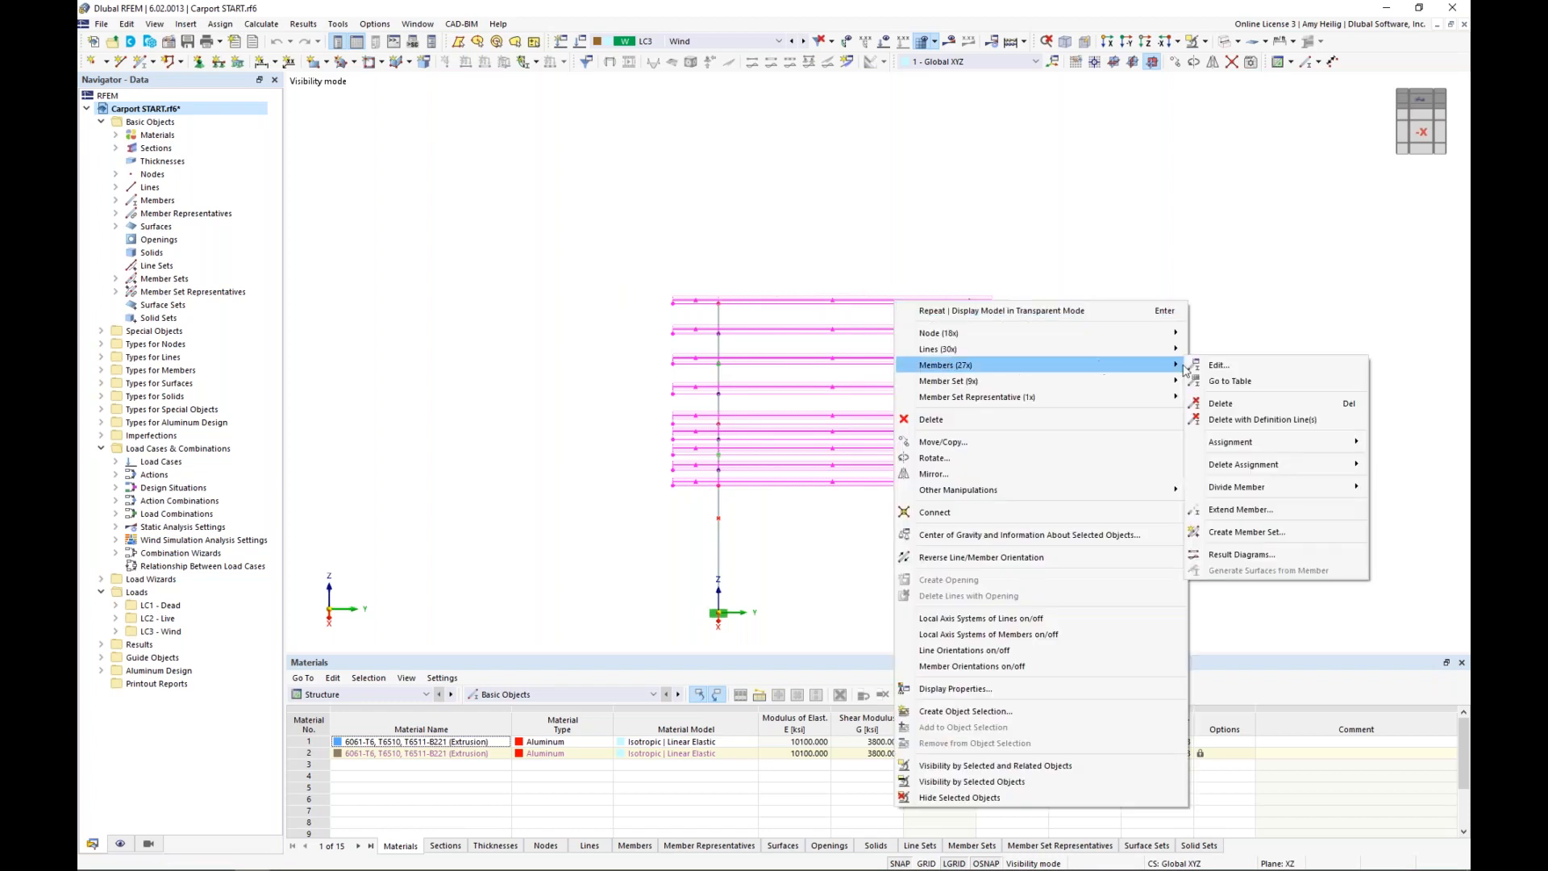
{"action": "left_click", "coordinate": [1246, 532]}
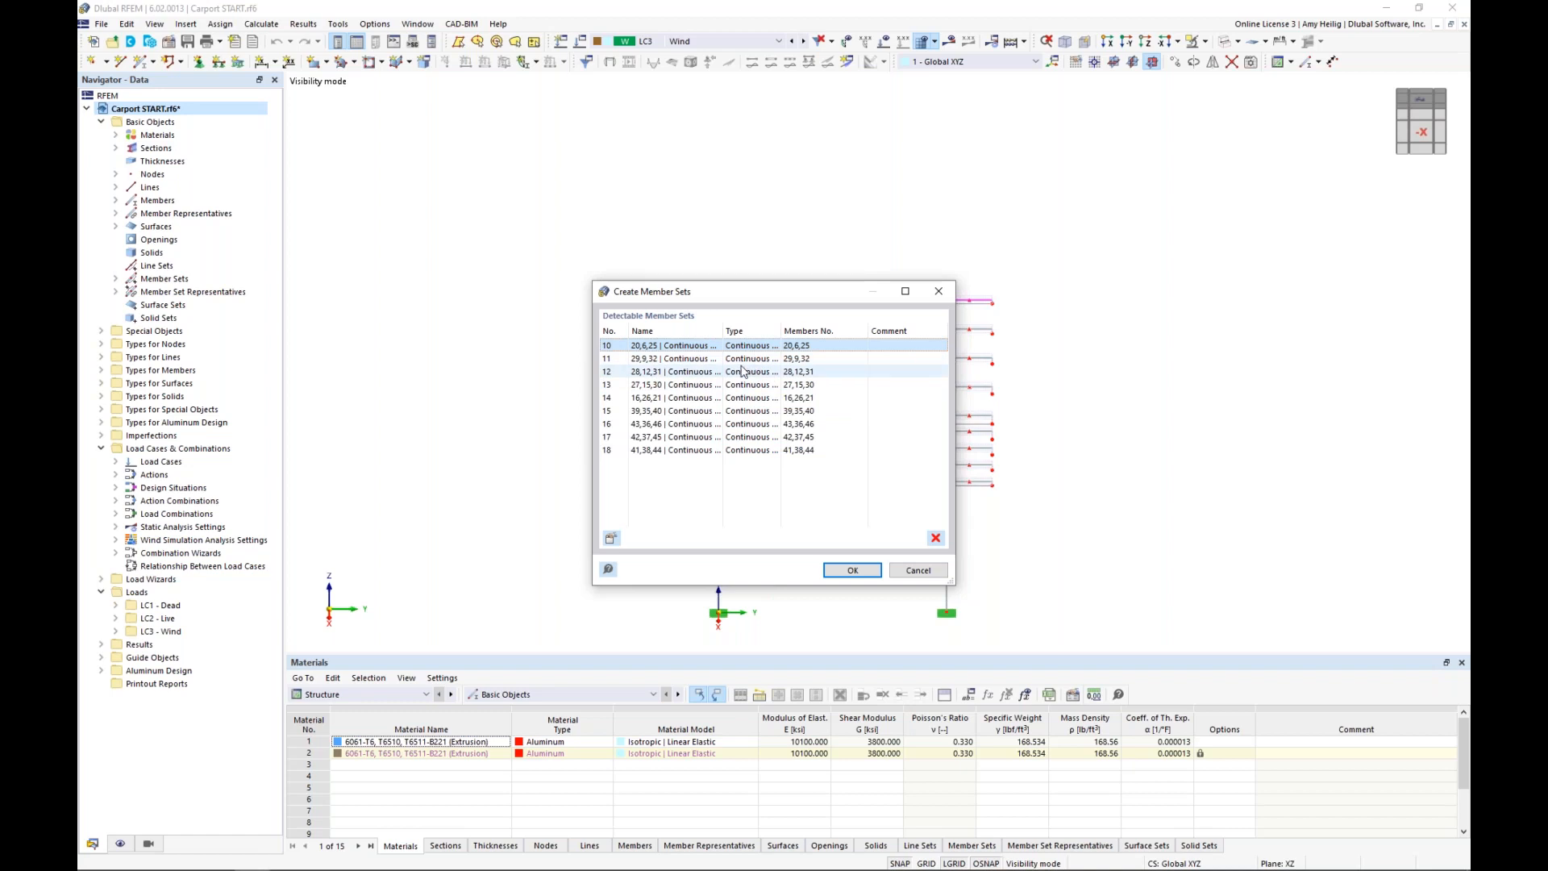
{"action": "left_click", "coordinate": [852, 570]}
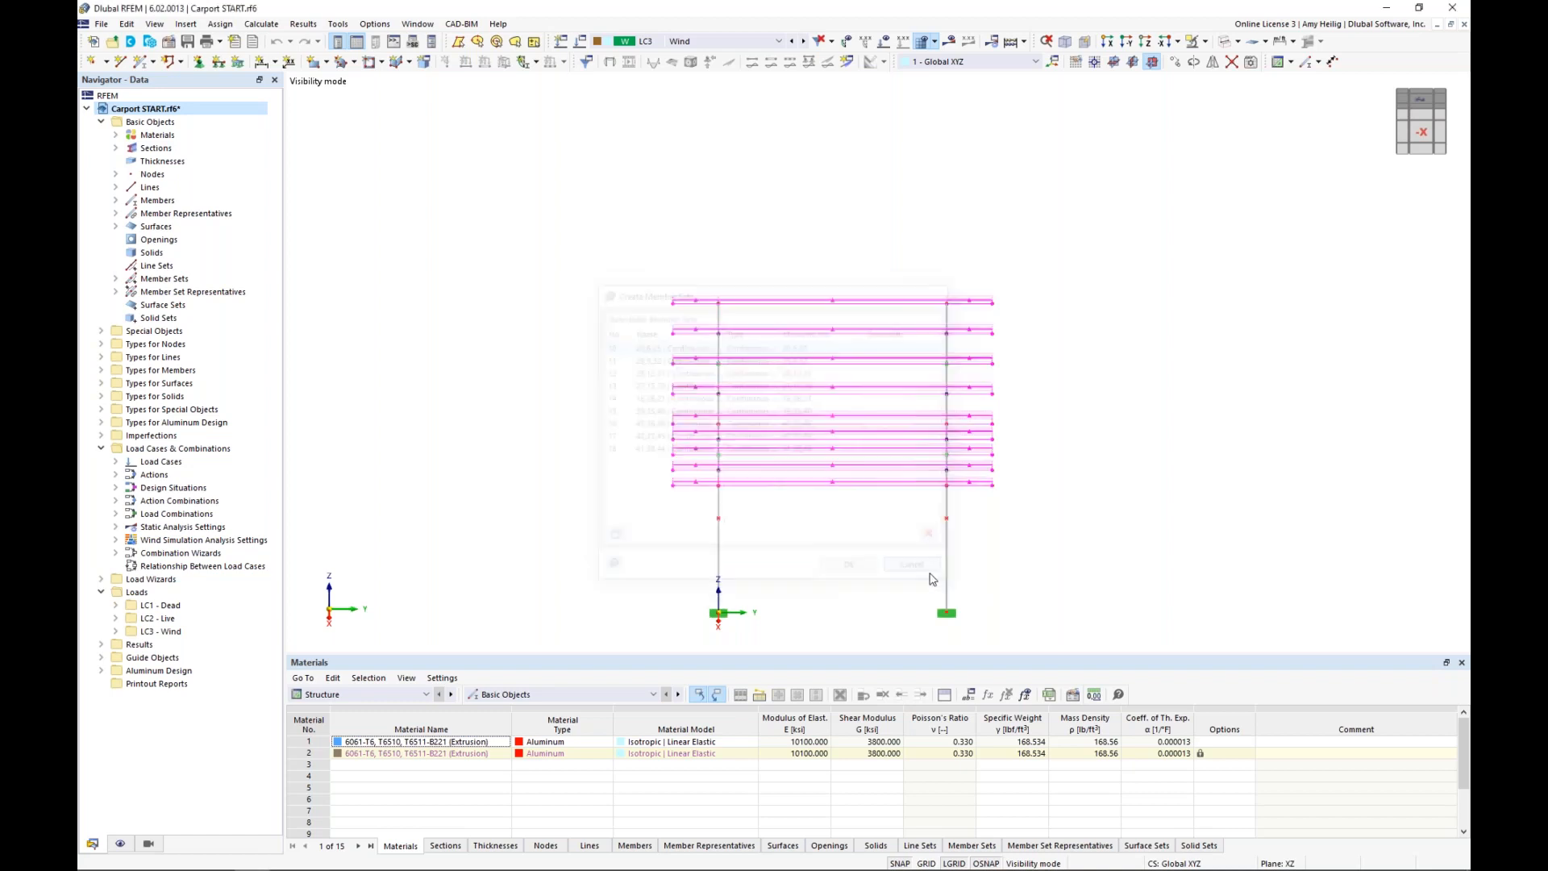
Examine the outermost purlin's member set outline up close and look through the list of existing member sets
{"action": "middle_click_drag", "start_coordinate": [574, 446], "coordinate": [663, 466], "text": "ctrl"}
{"action": "scroll", "coordinate": [631, 349], "scroll_direction": "up", "scroll_amount": 5}
{"action": "scroll", "coordinate": [637, 324], "scroll_direction": "up", "scroll_amount": 2}
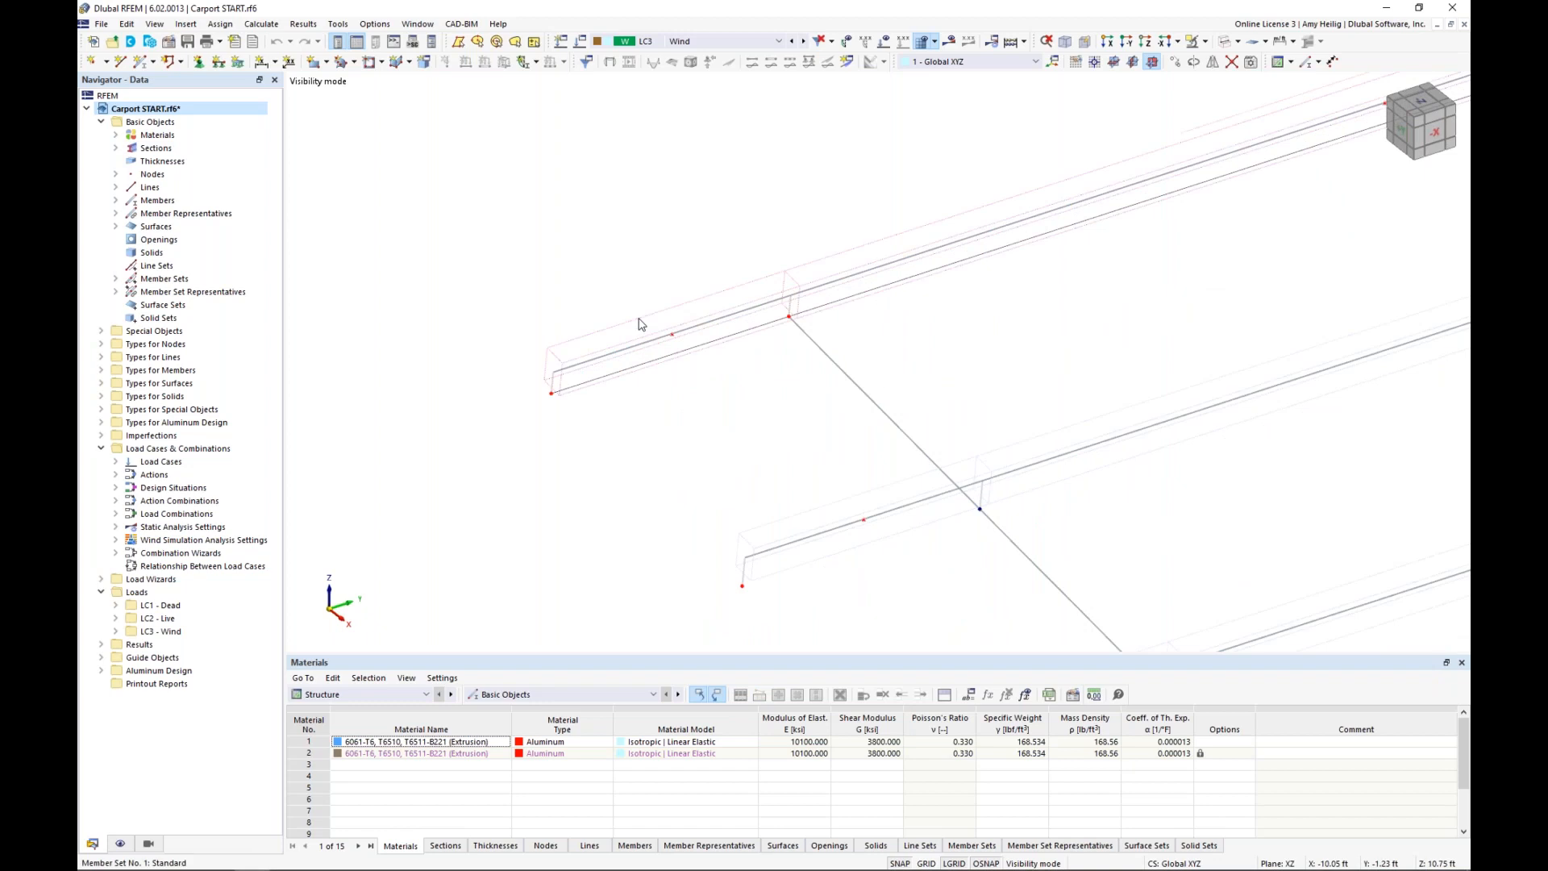
{"action": "scroll", "coordinate": [620, 323], "scroll_direction": "up", "scroll_amount": 3}
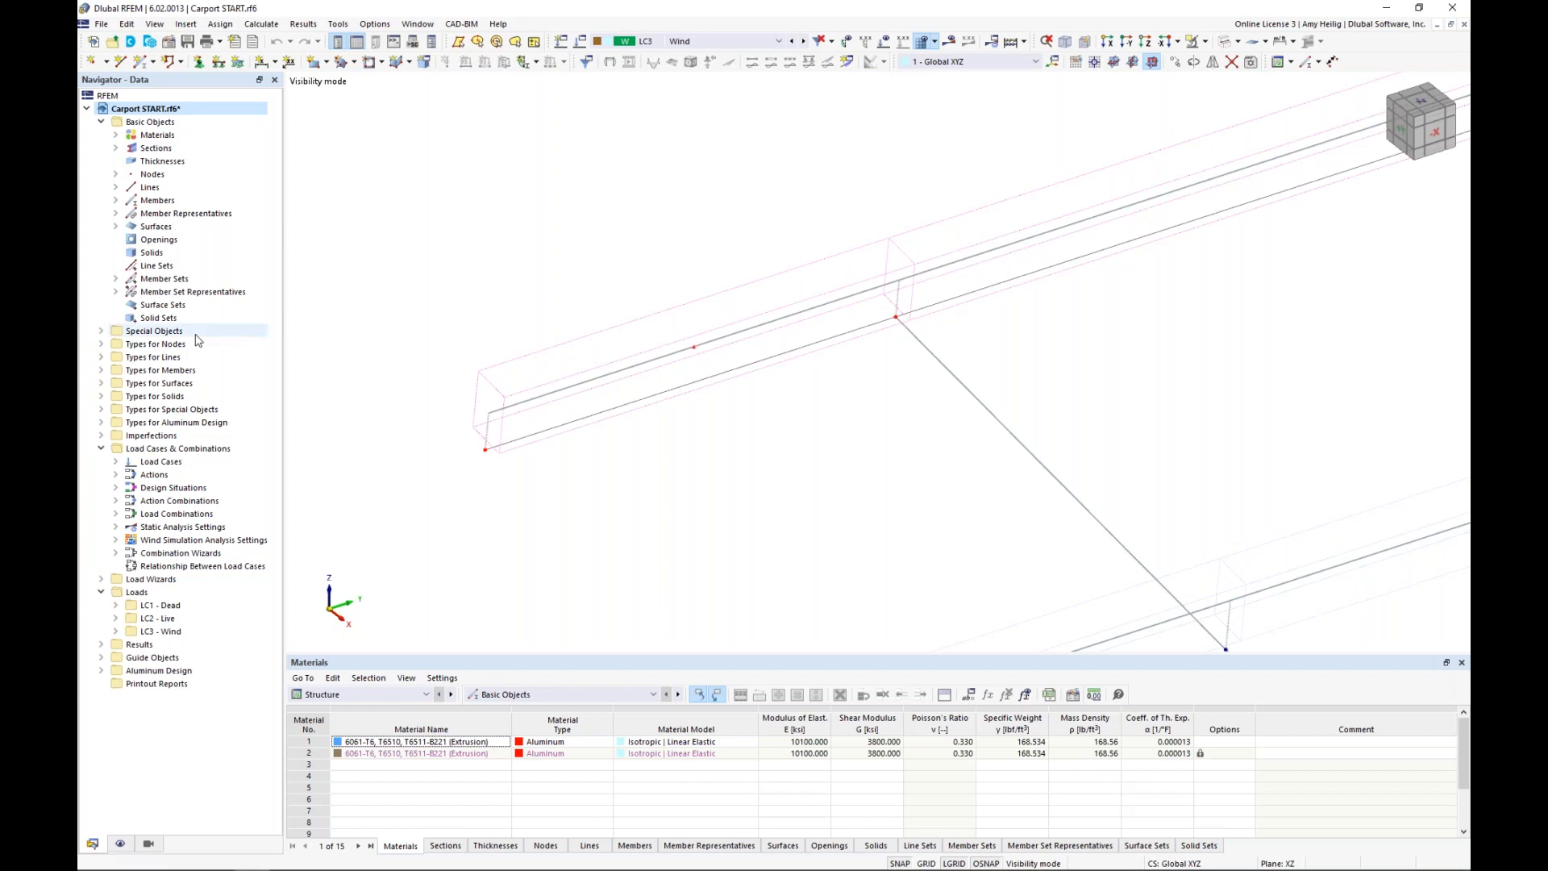
{"action": "left_click", "coordinate": [116, 279]}
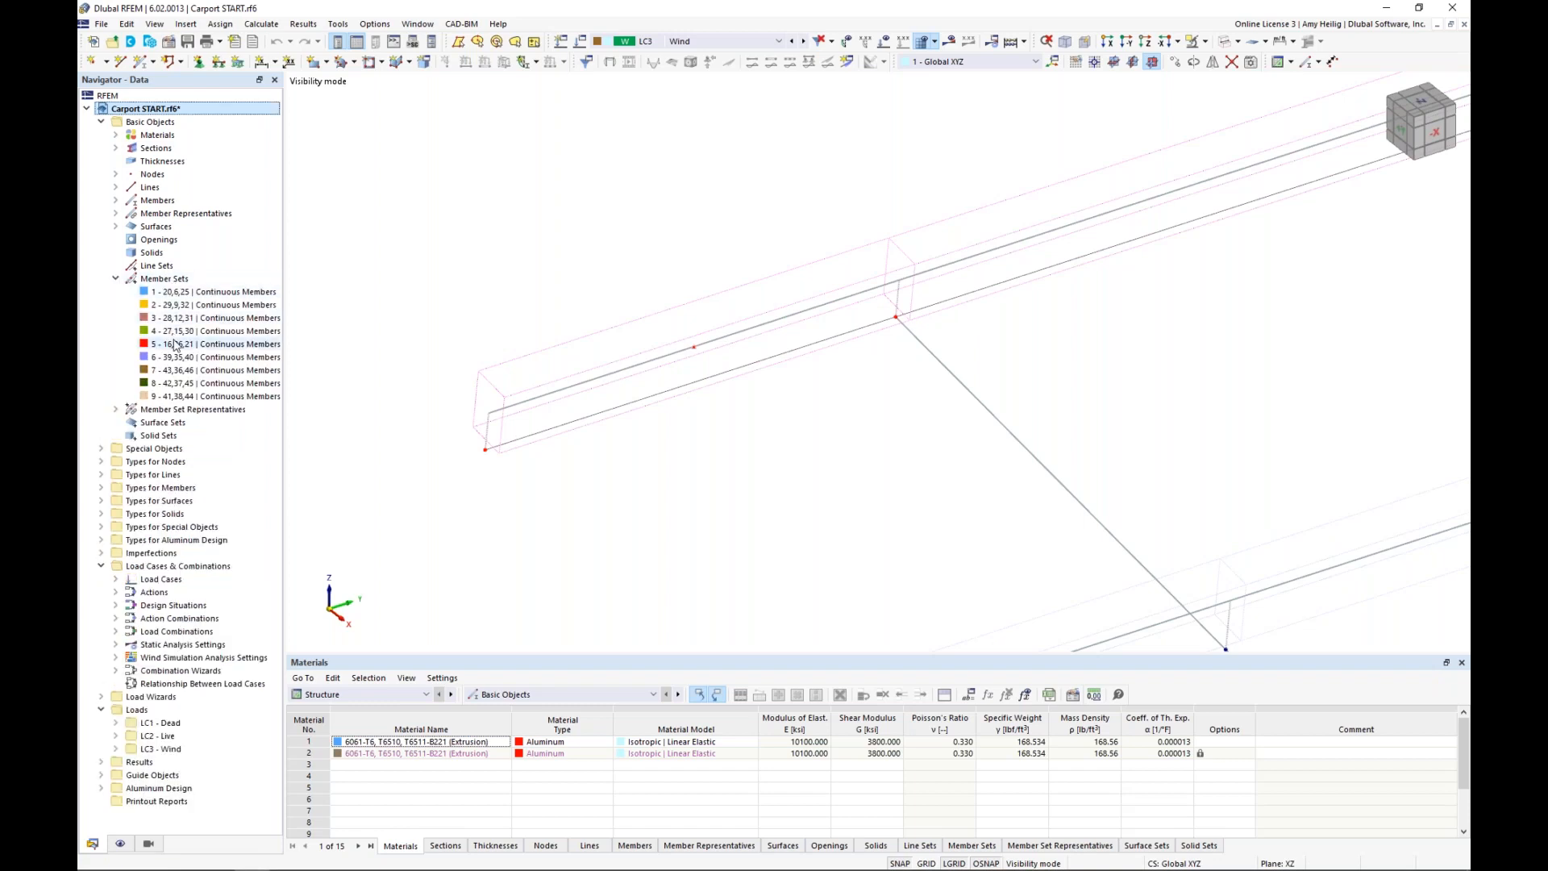
{"action": "left_click", "coordinate": [116, 278]}
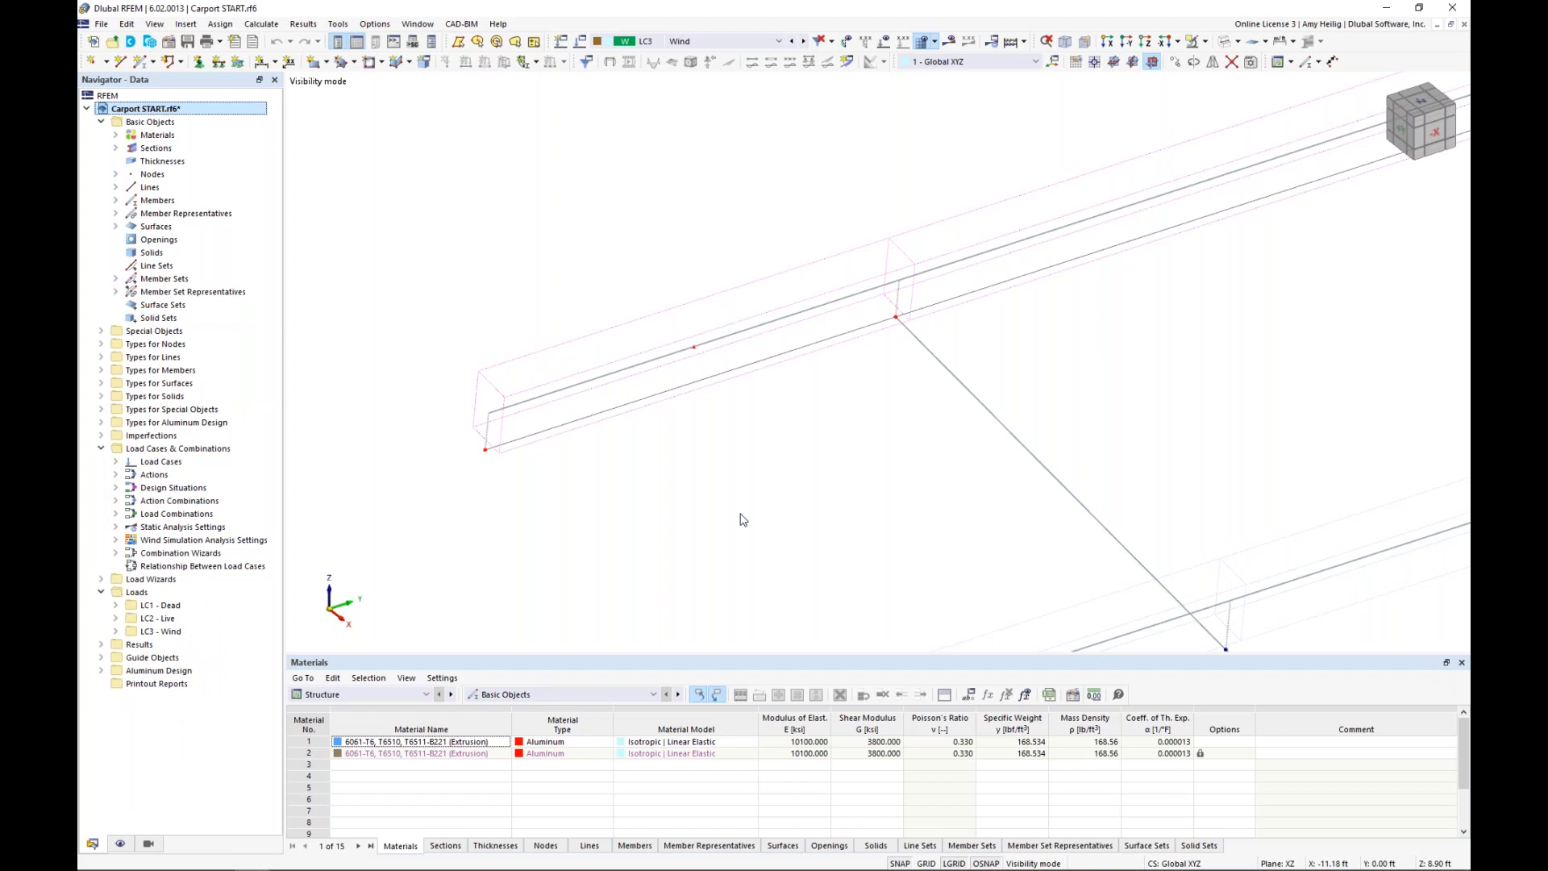
Display the entire carport frame as solid members again
{"action": "scroll", "coordinate": [745, 519], "scroll_direction": "down", "scroll_amount": 5}
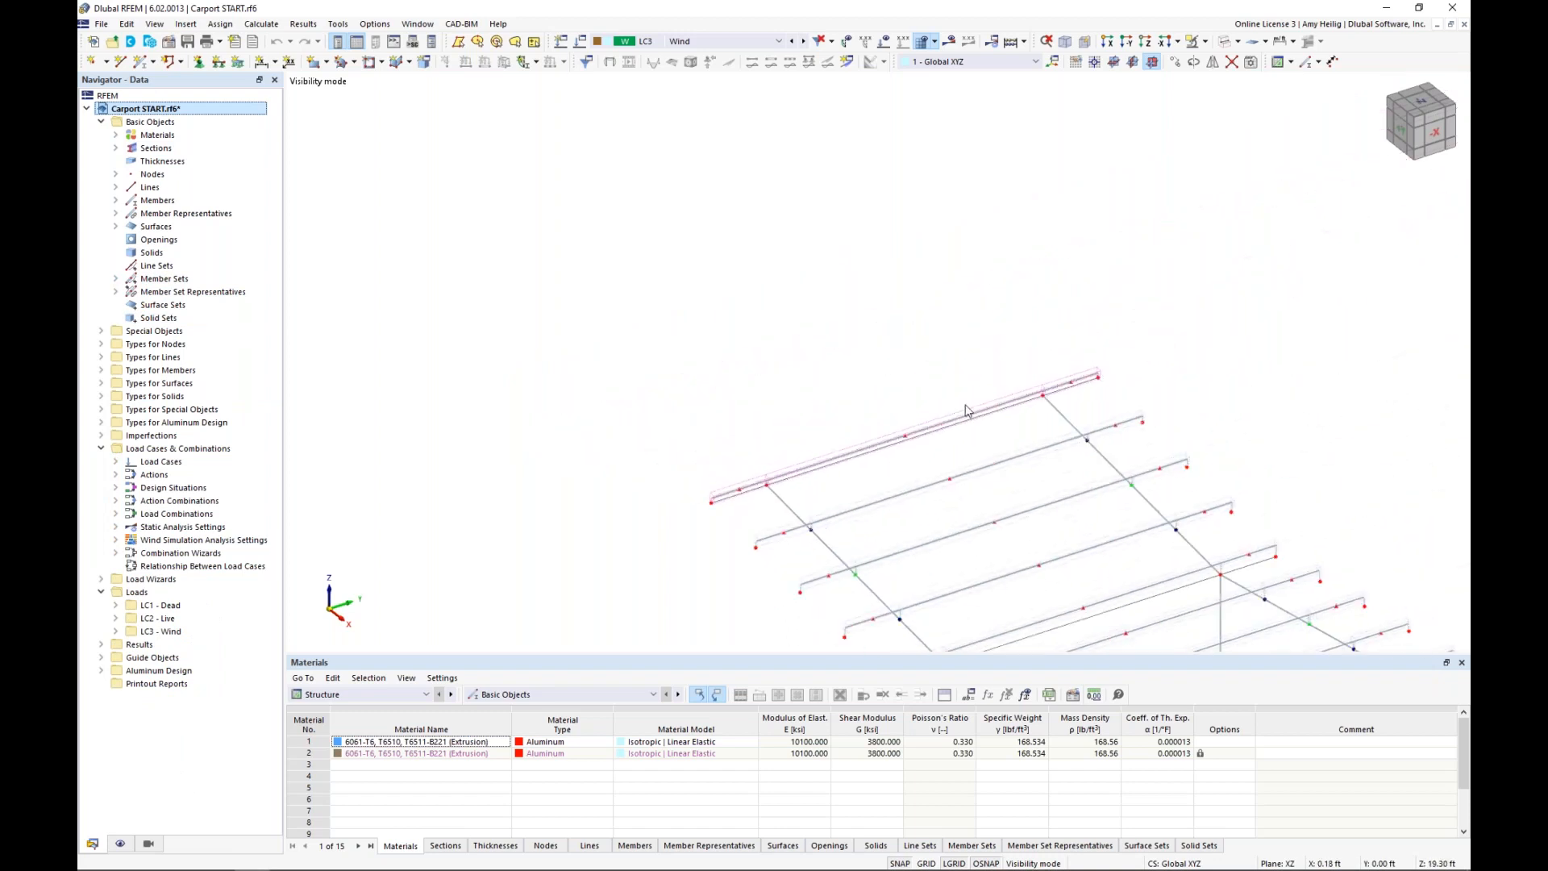
{"action": "middle_click_drag", "start_coordinate": [1014, 470], "coordinate": [750, 238]}
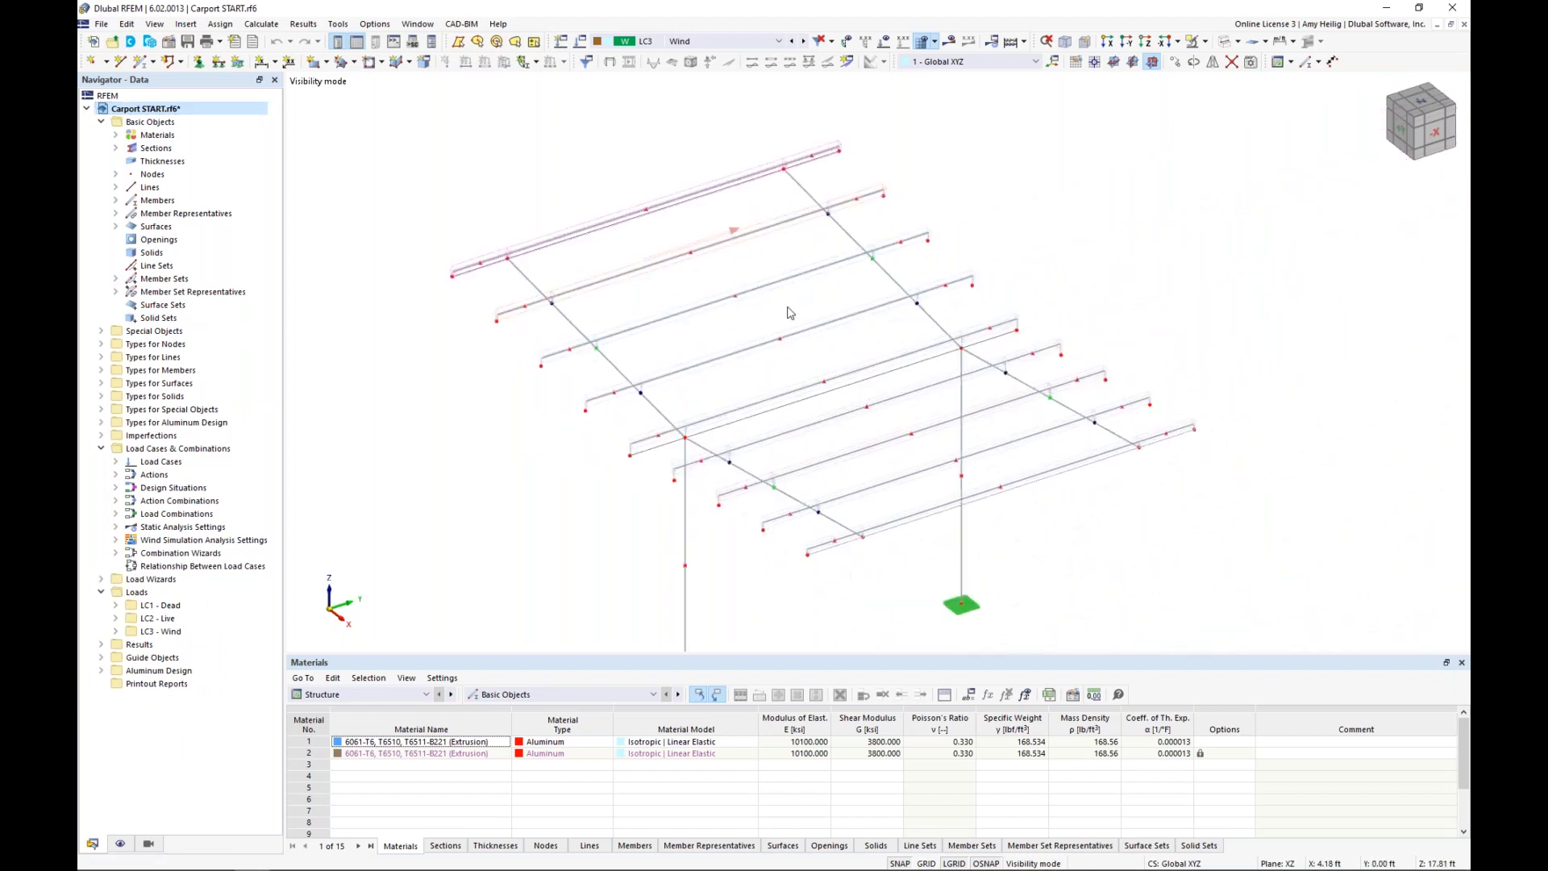
{"action": "middle_click_drag", "start_coordinate": [858, 431], "coordinate": [861, 404], "text": "ctrl"}
{"action": "scroll", "coordinate": [863, 403], "scroll_direction": "down", "scroll_amount": 2}
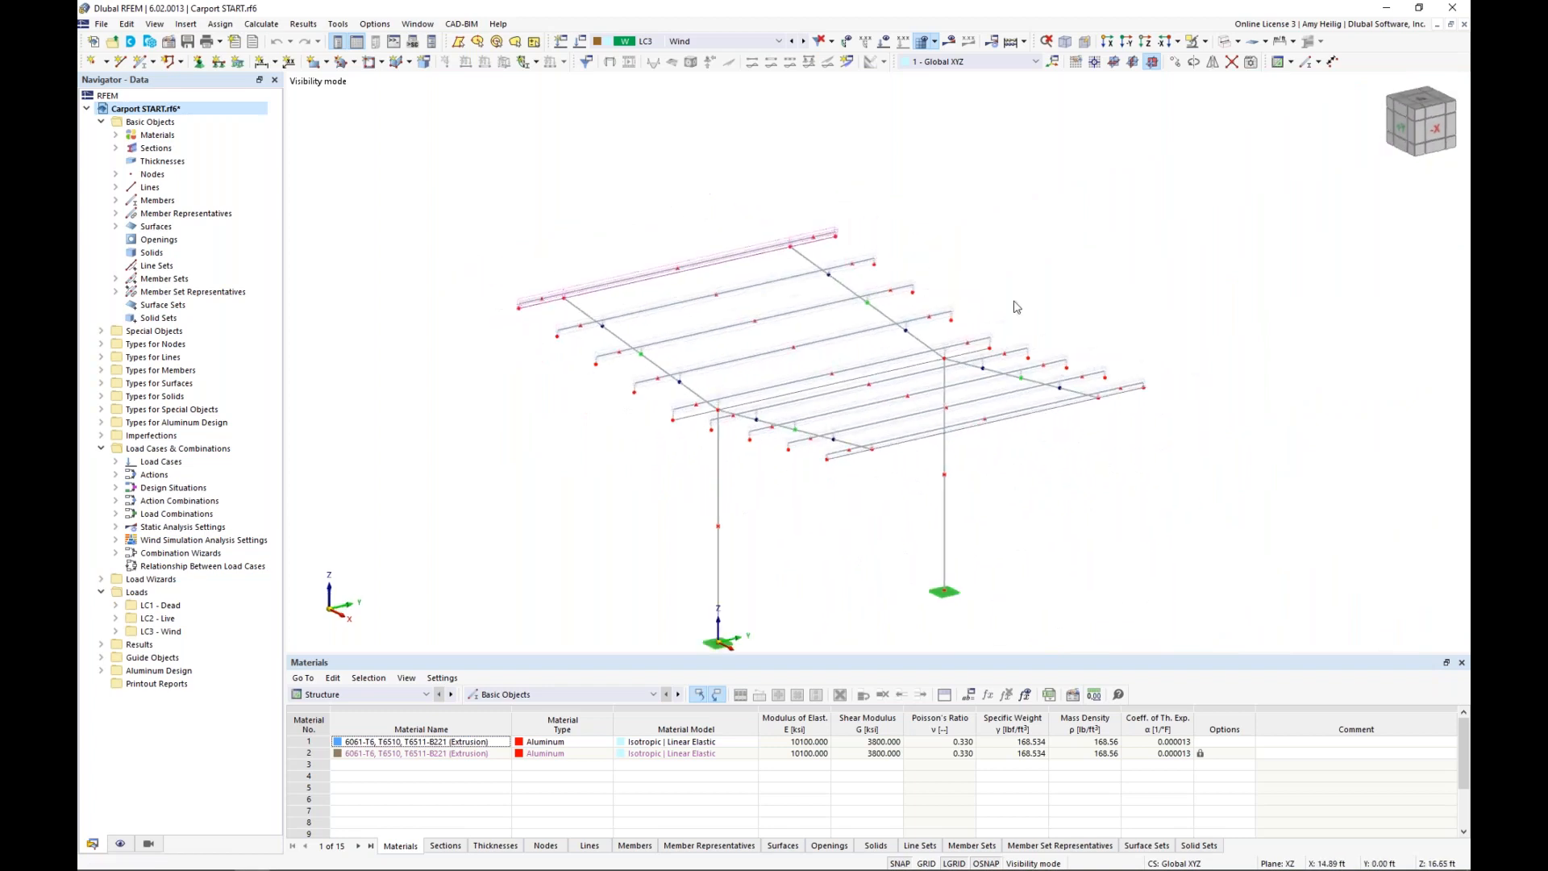
{"action": "left_click", "coordinate": [1236, 42]}
{"action": "left_click", "coordinate": [1256, 76]}
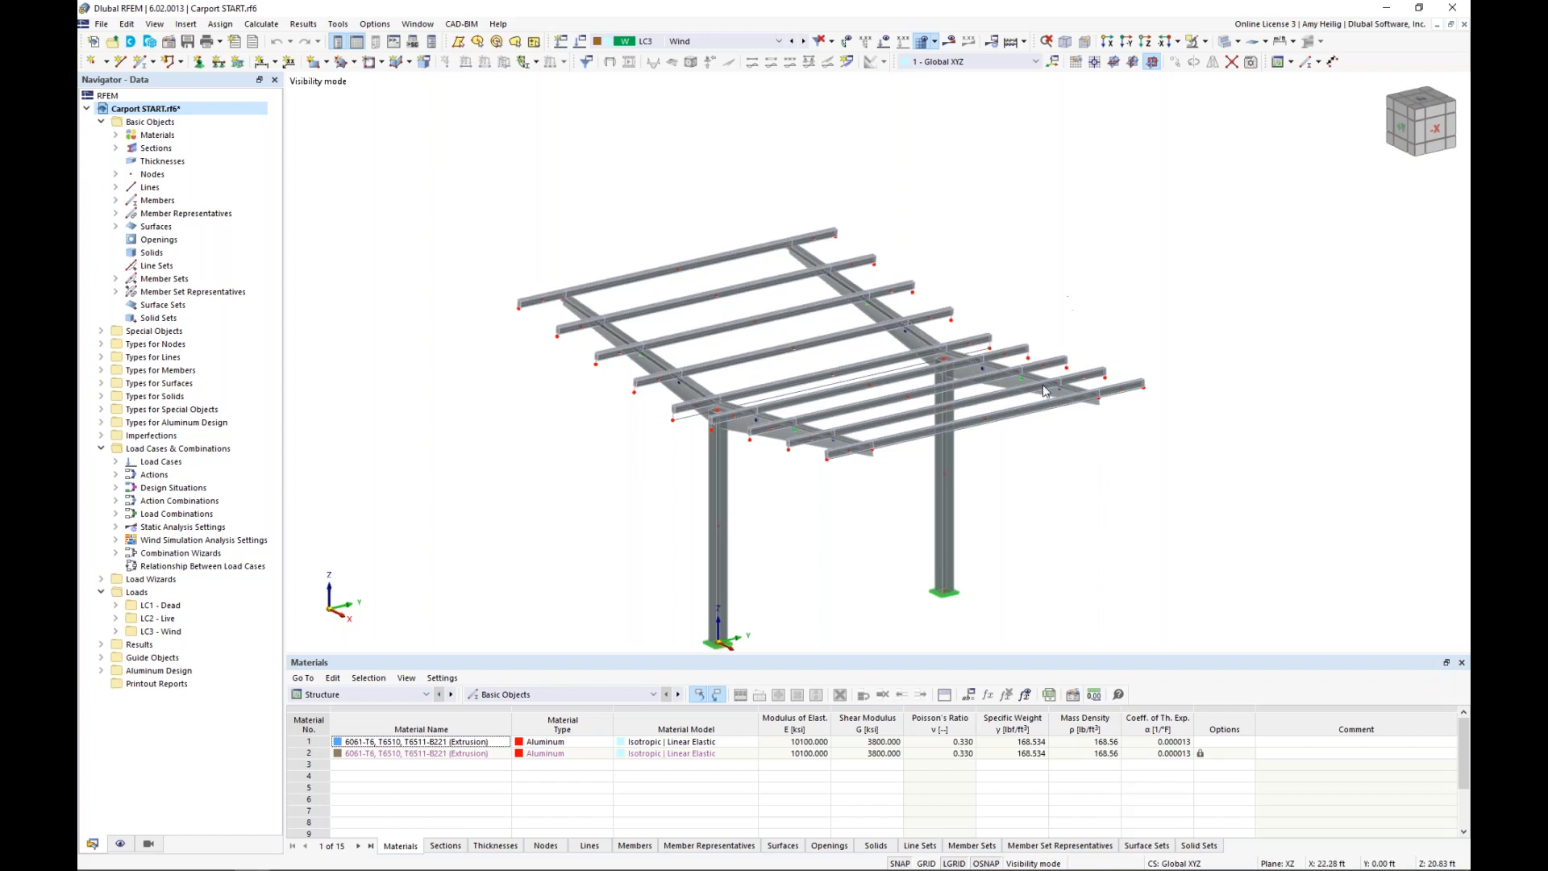
{"action": "middle_click_drag", "start_coordinate": [1040, 413], "coordinate": [994, 395]}
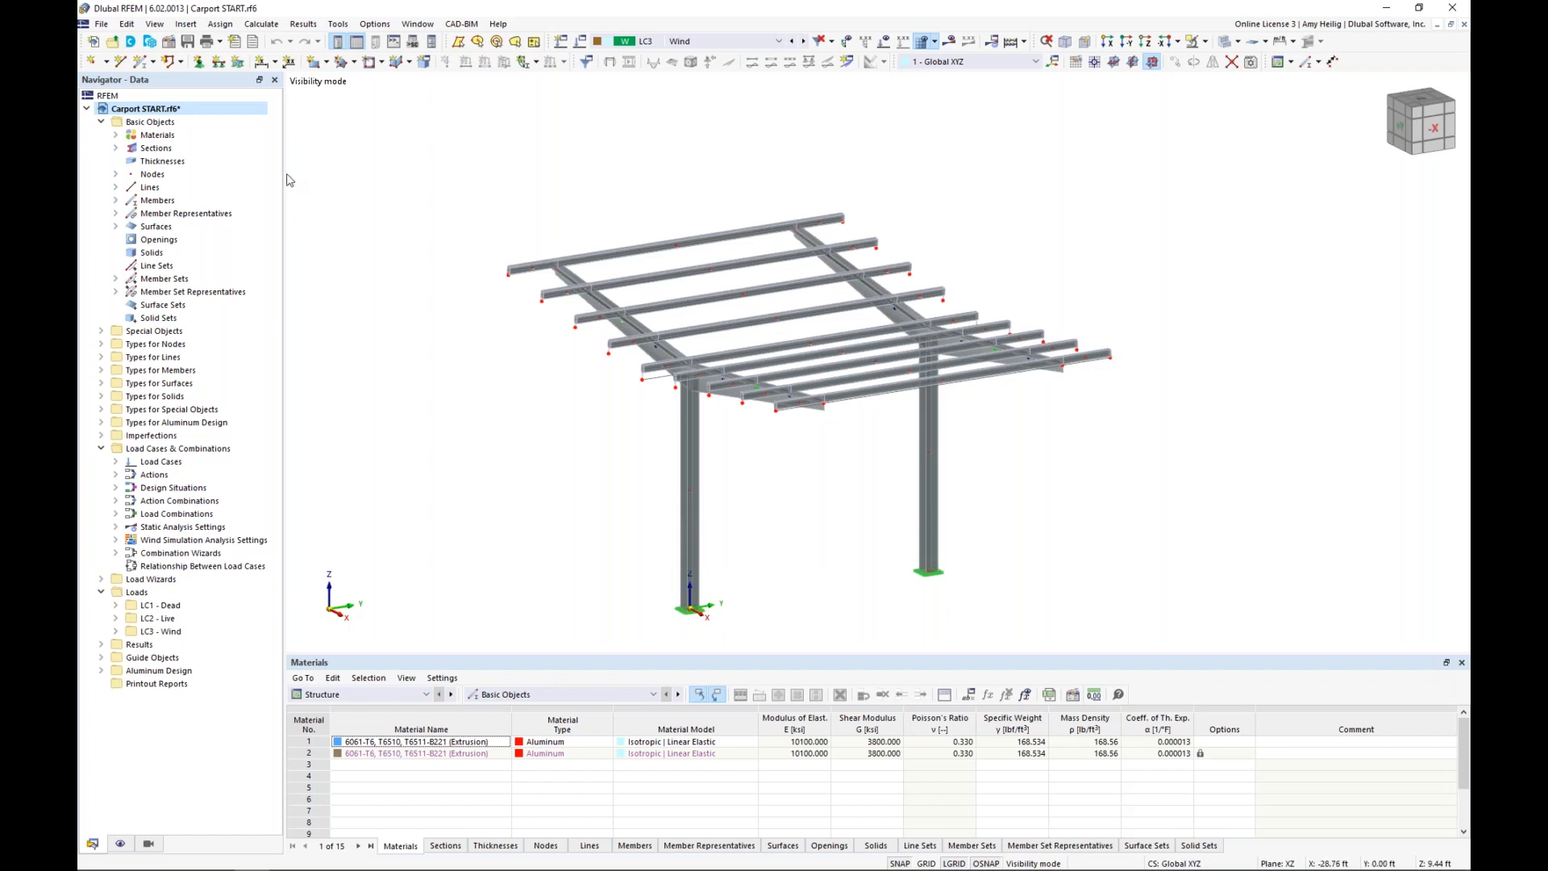
List the member representatives and open the data of the RT 6 x 6 x 0.250 column representative
{"action": "left_click", "coordinate": [115, 213]}
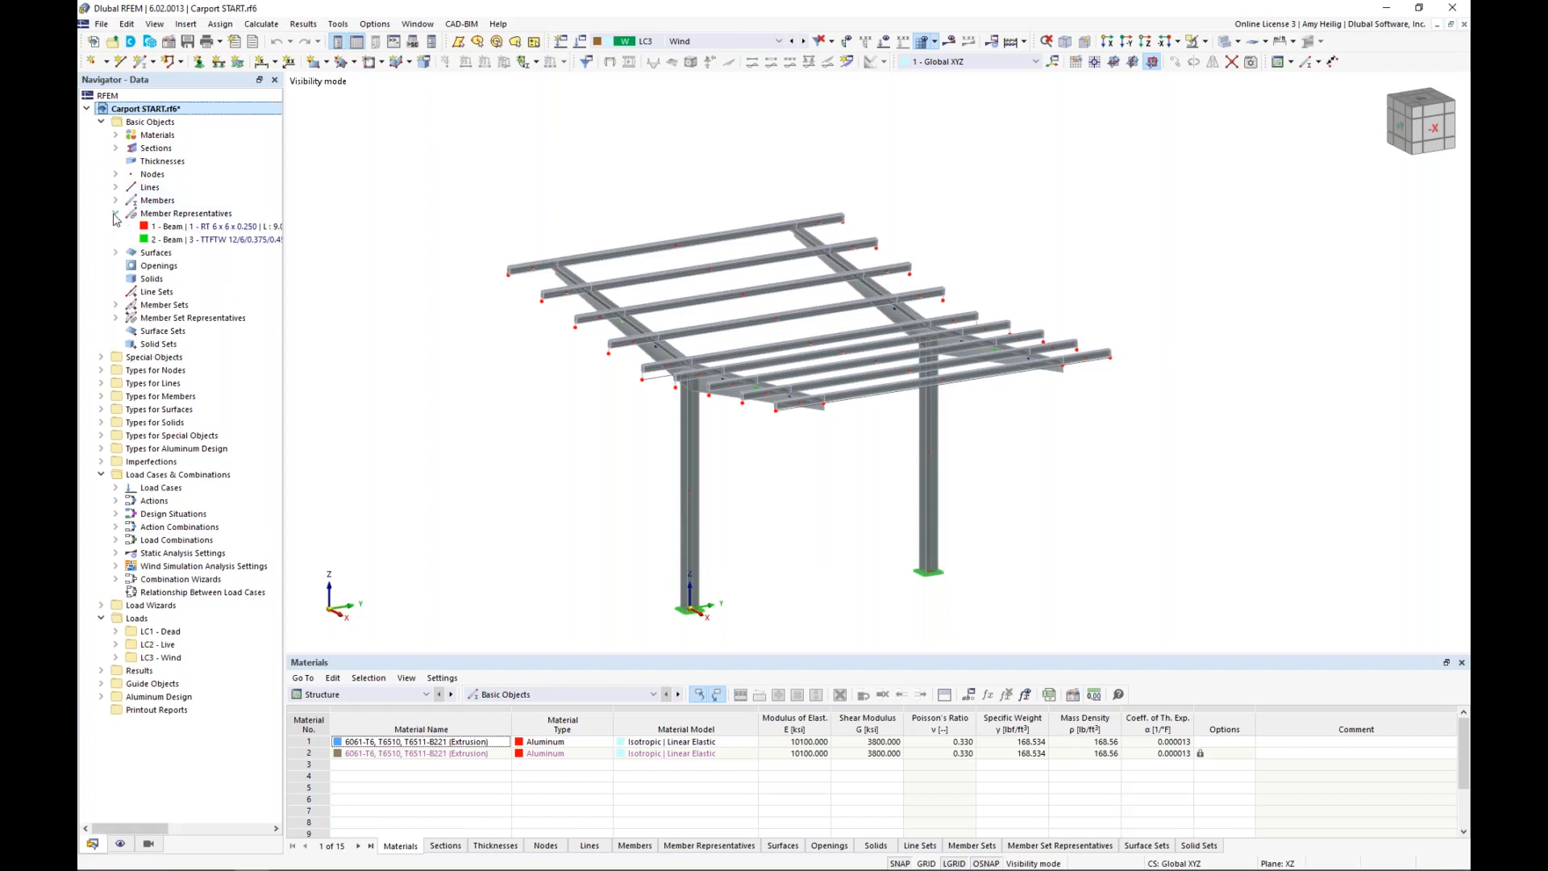
{"action": "left_click", "coordinate": [169, 230]}
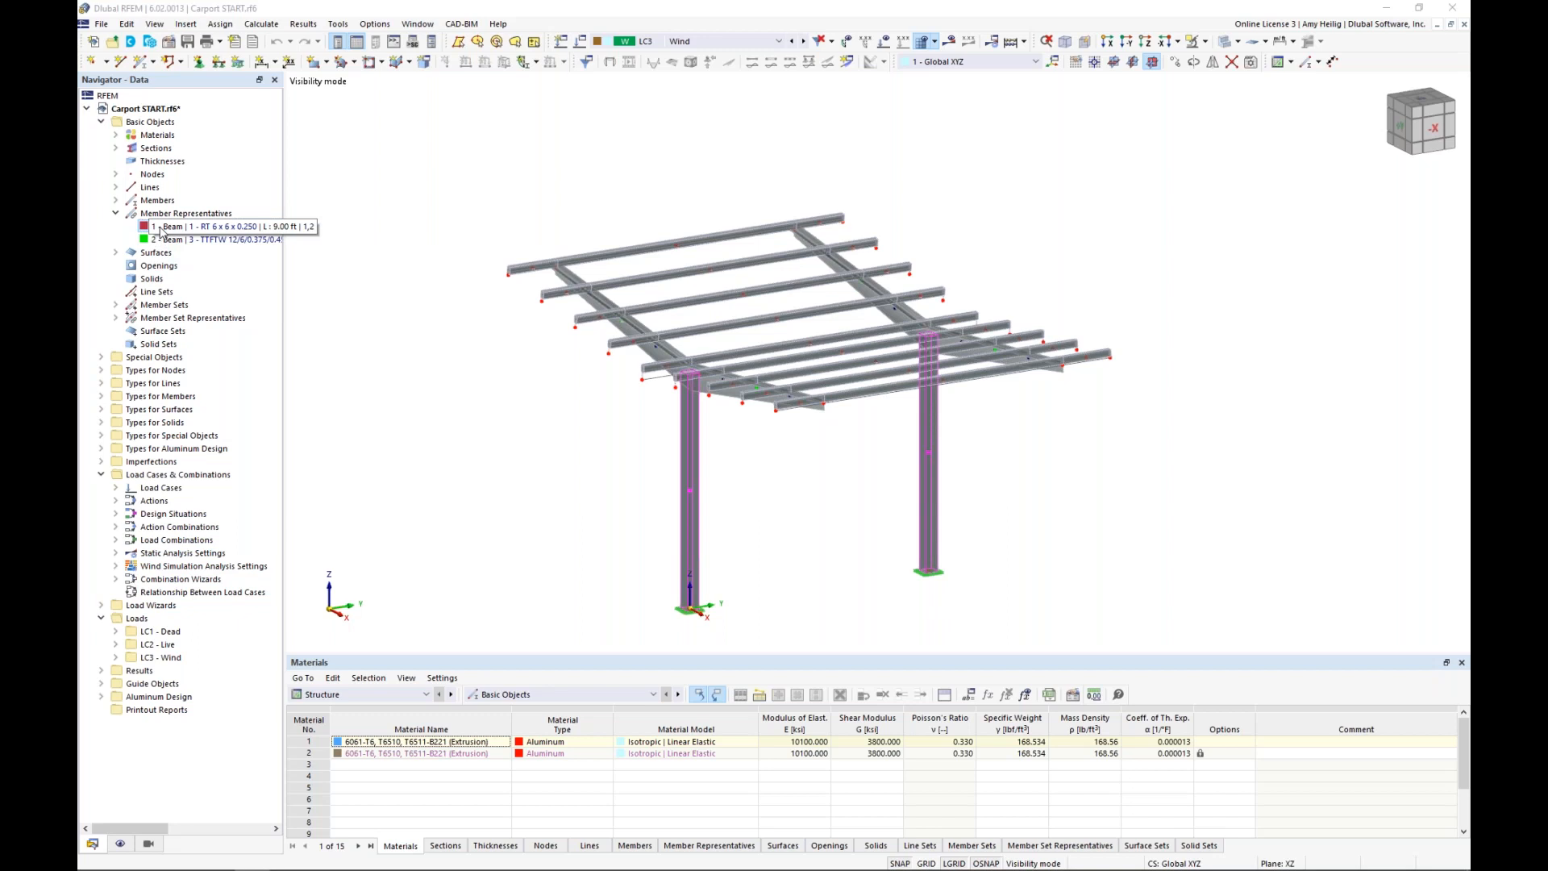
{"action": "double_click", "coordinate": [161, 231]}
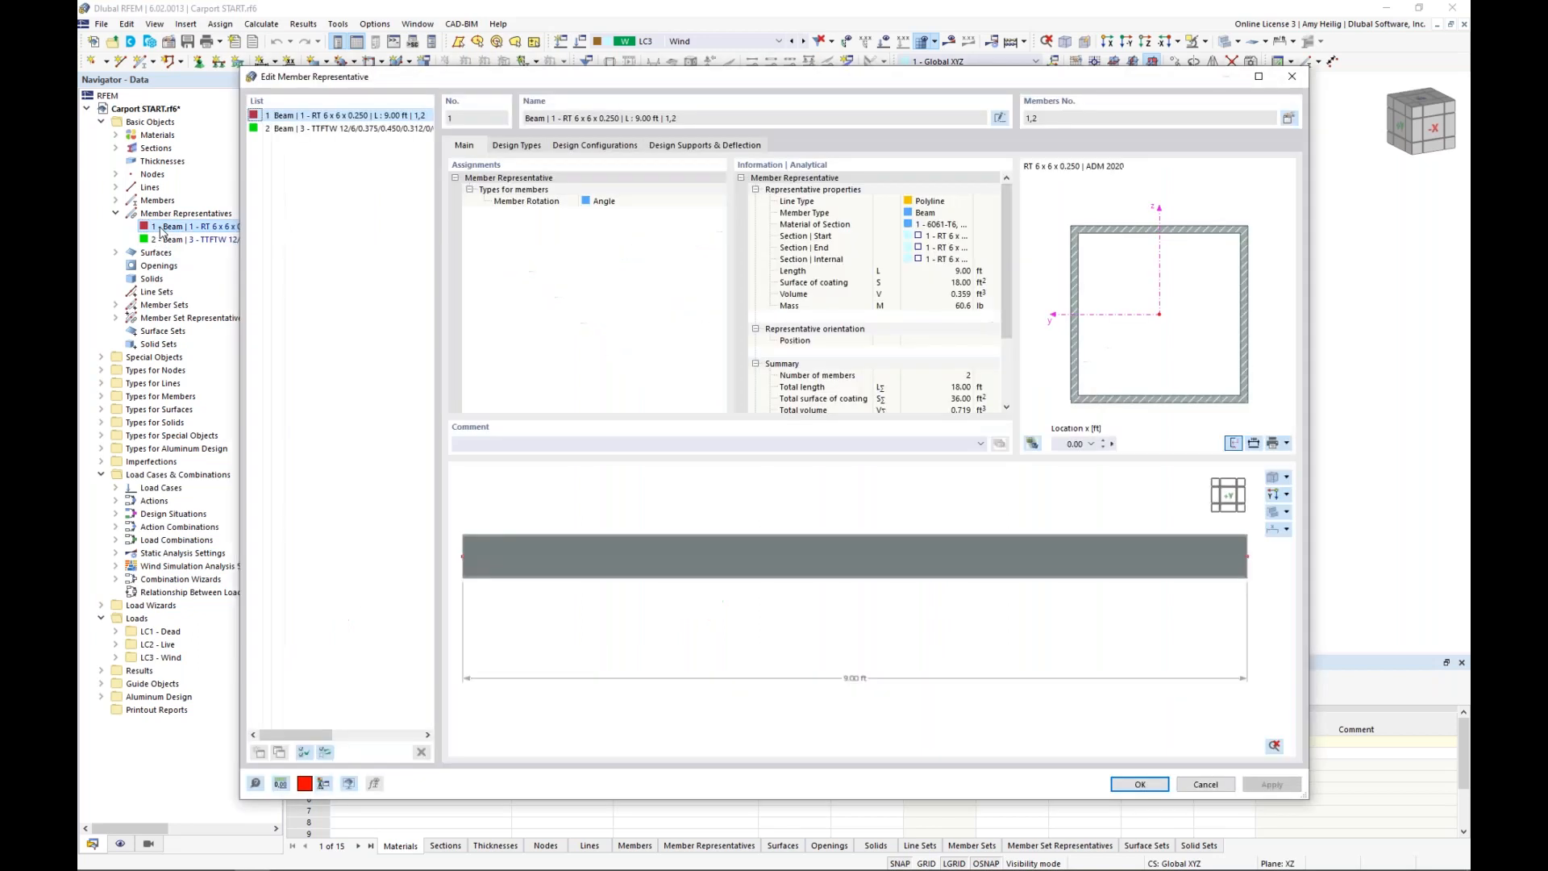
Start new effective lengths for the column representative and compare the lateral-torsional buckling moment options User-Defined and Acc. to chapter F, keeping the Eigenvalue method
{"action": "left_click", "coordinate": [530, 146]}
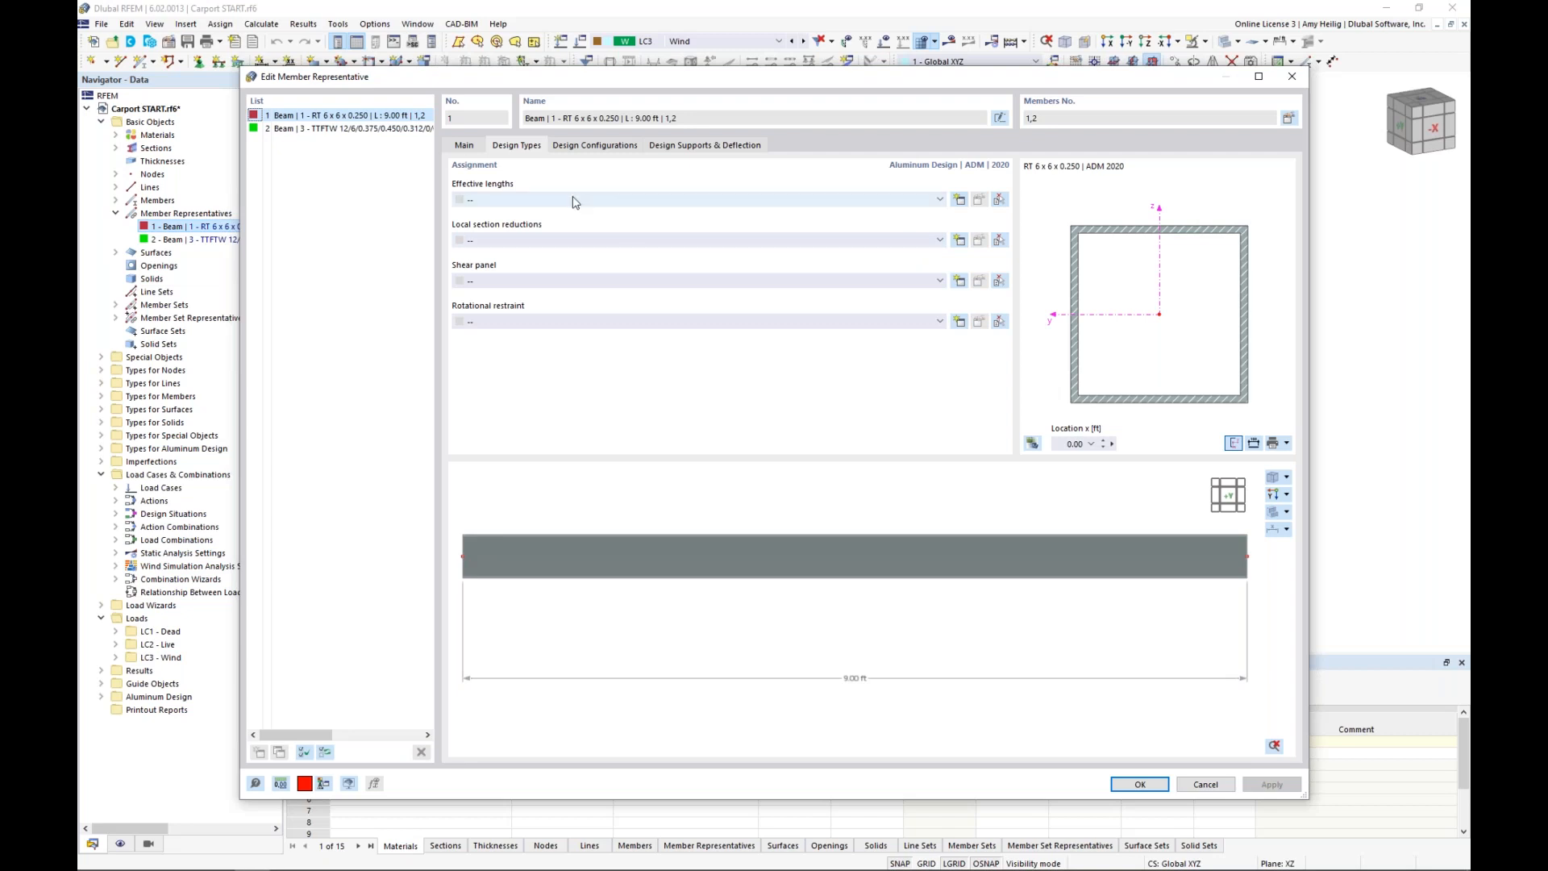
{"action": "left_click", "coordinate": [959, 200]}
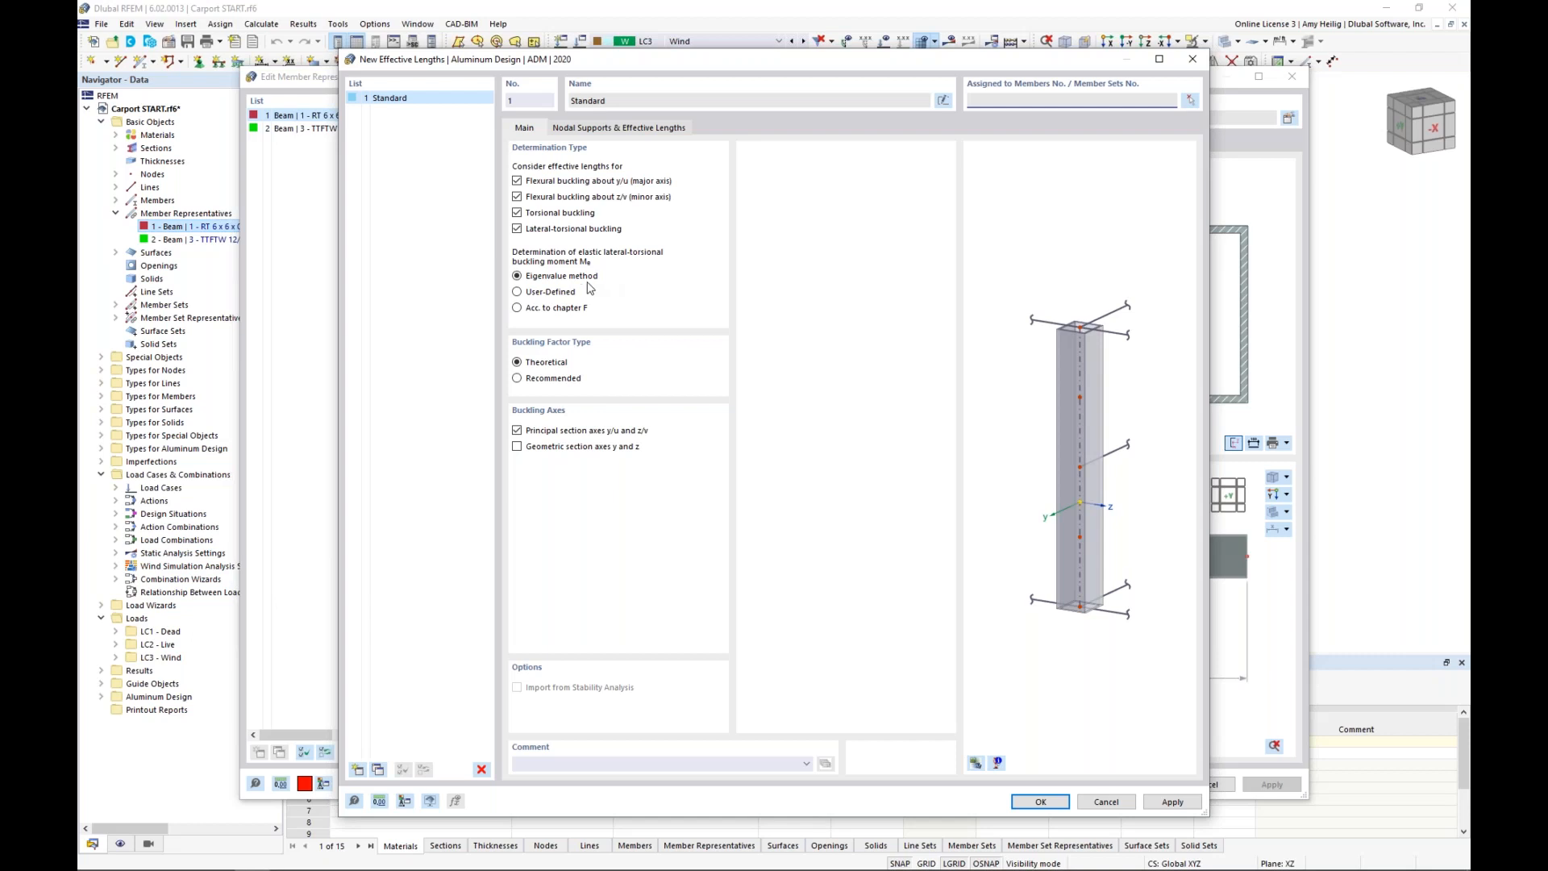
{"action": "left_click", "coordinate": [520, 294]}
{"action": "left_click", "coordinate": [518, 309]}
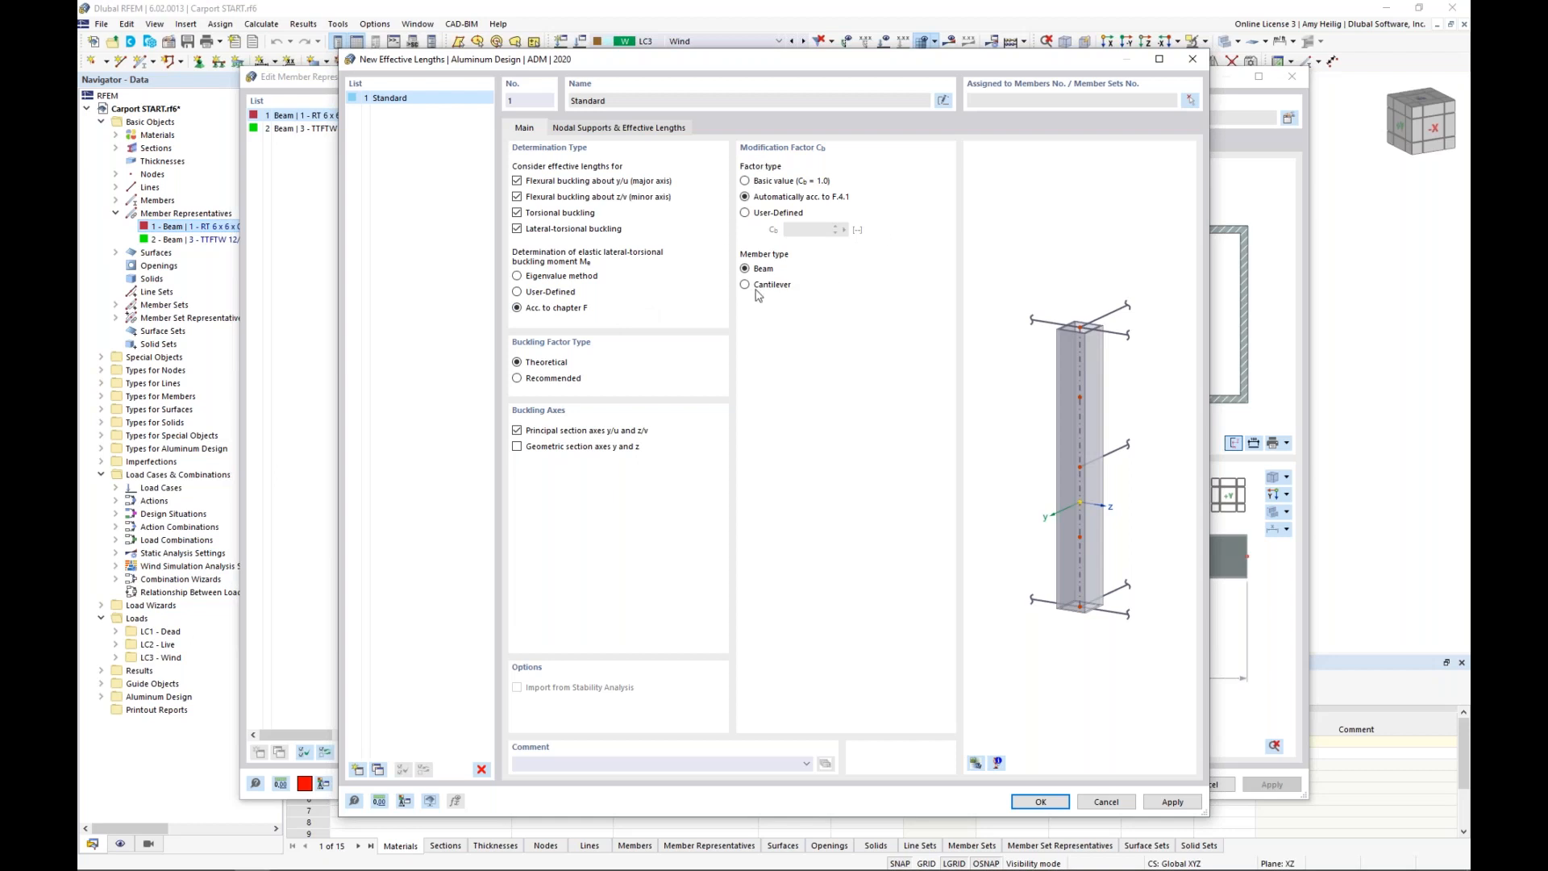
{"action": "left_click", "coordinate": [517, 276]}
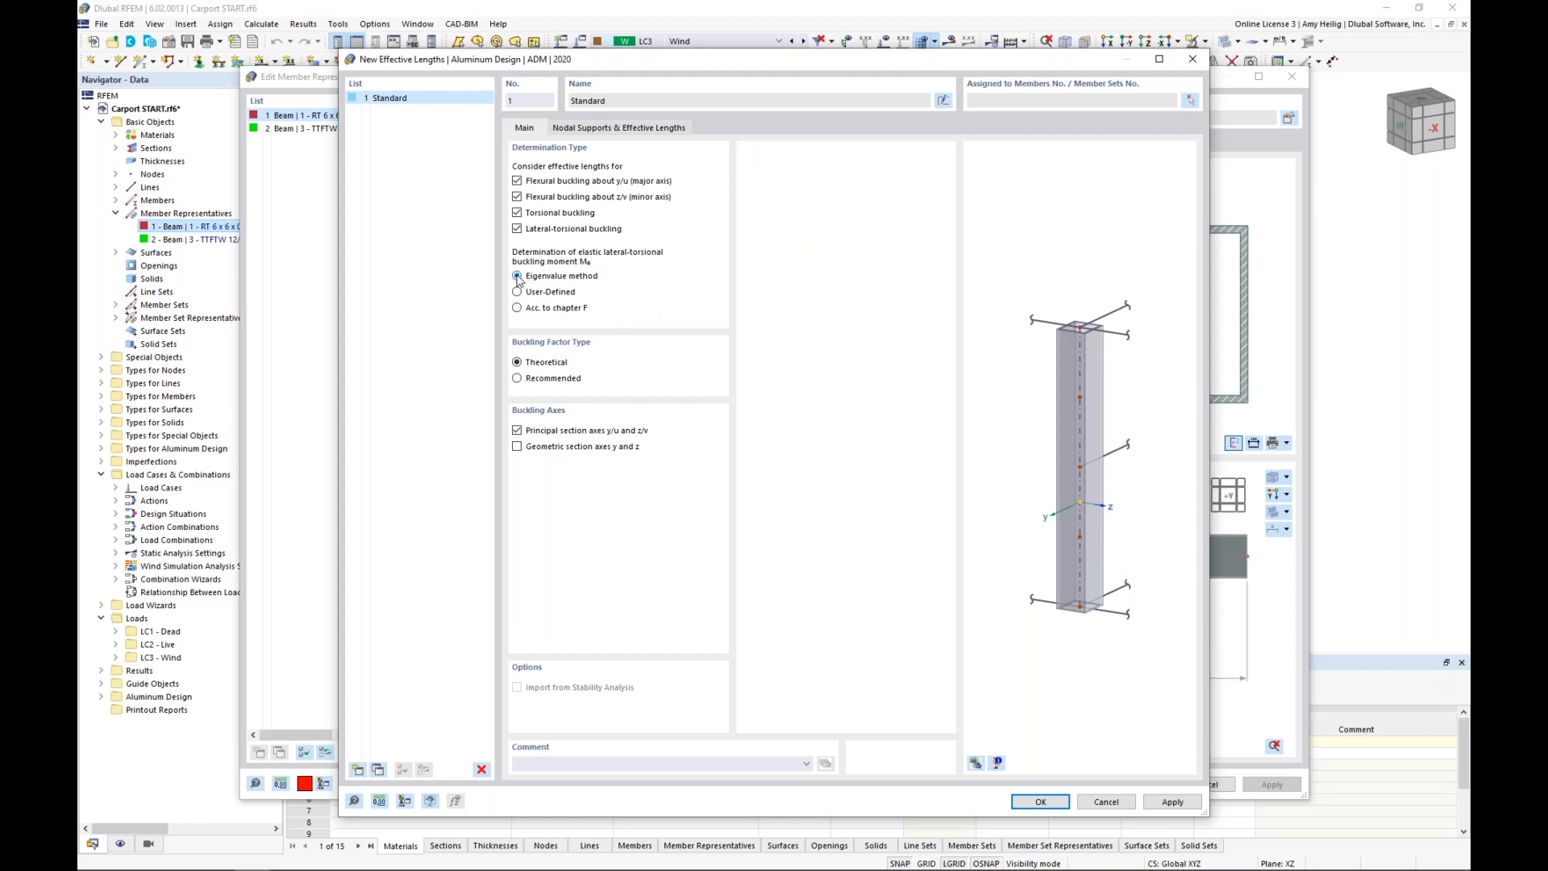
Exclude torsional and lateral-torsional buckling from the new effective lengths, check the nodal supports, and accept the definition
{"action": "left_click", "coordinate": [518, 230]}
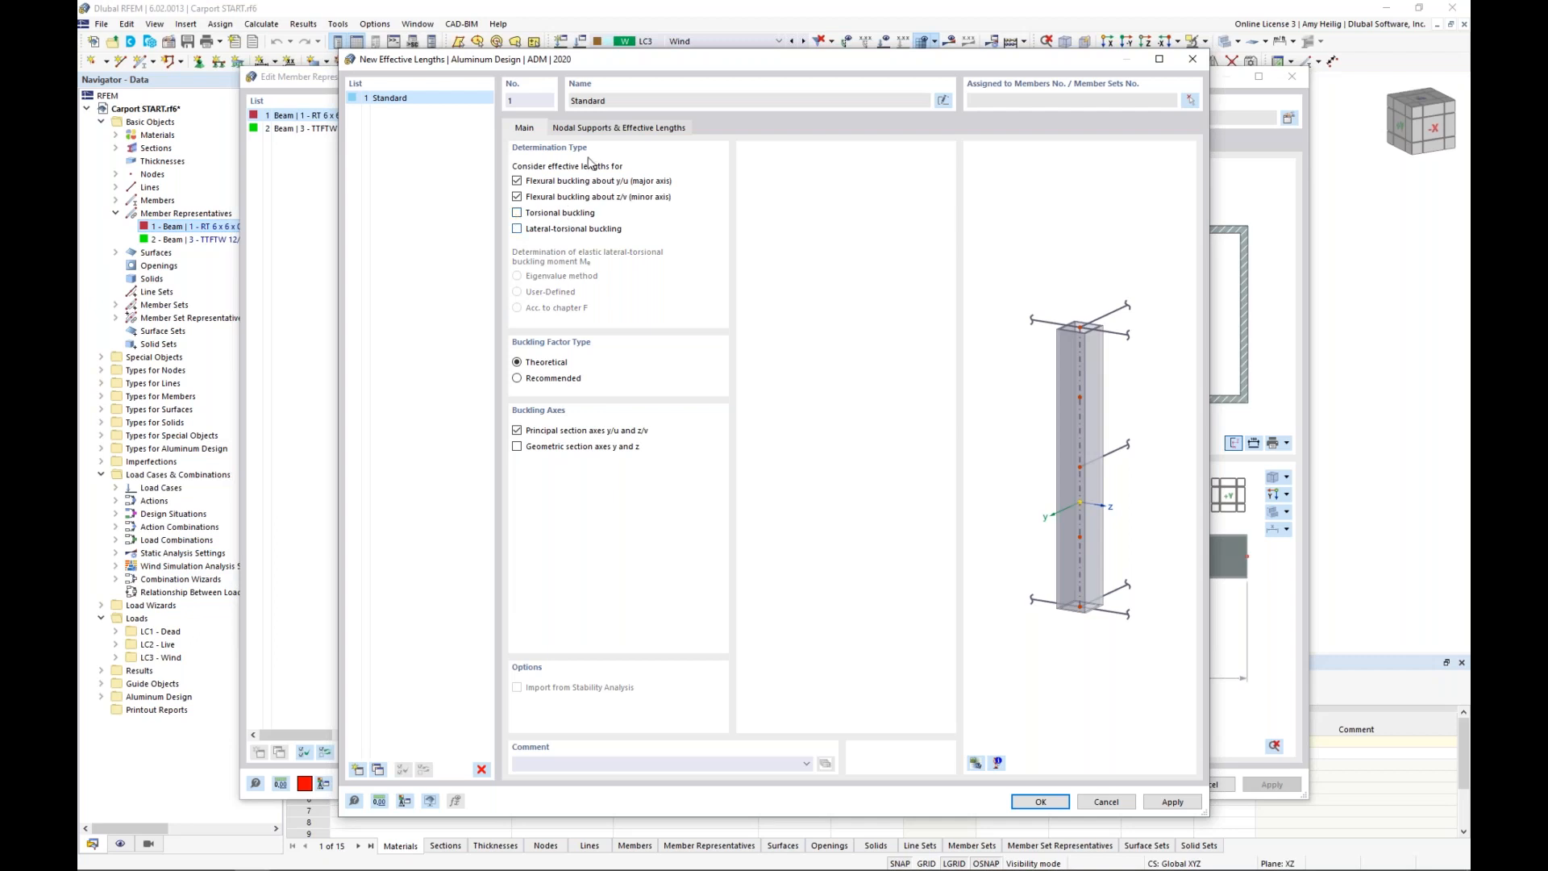
{"action": "left_click", "coordinate": [600, 130]}
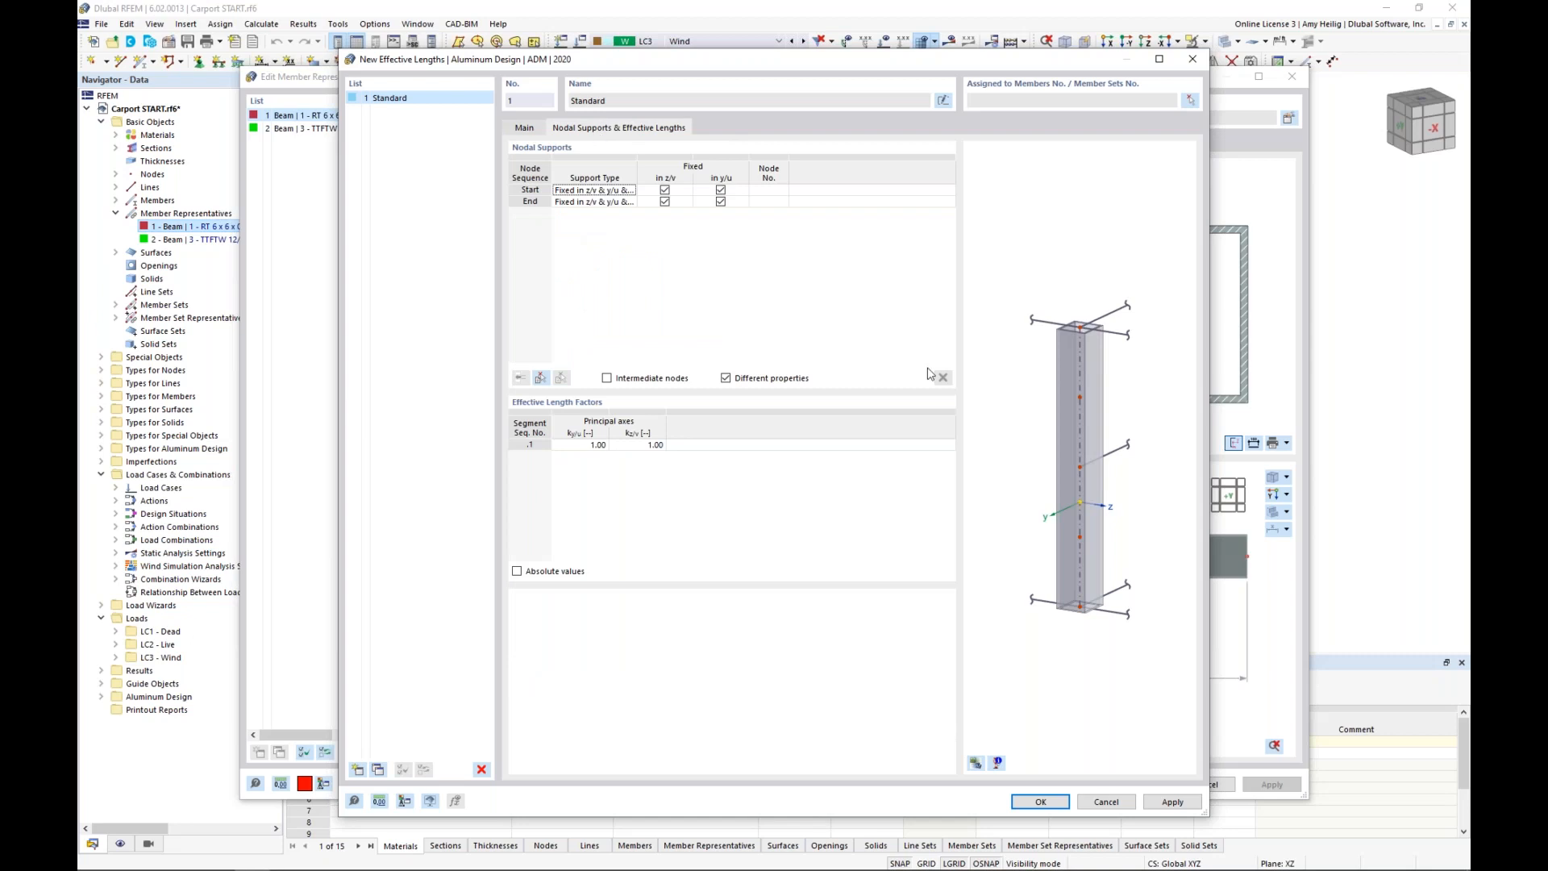
{"action": "left_click", "coordinate": [1041, 801]}
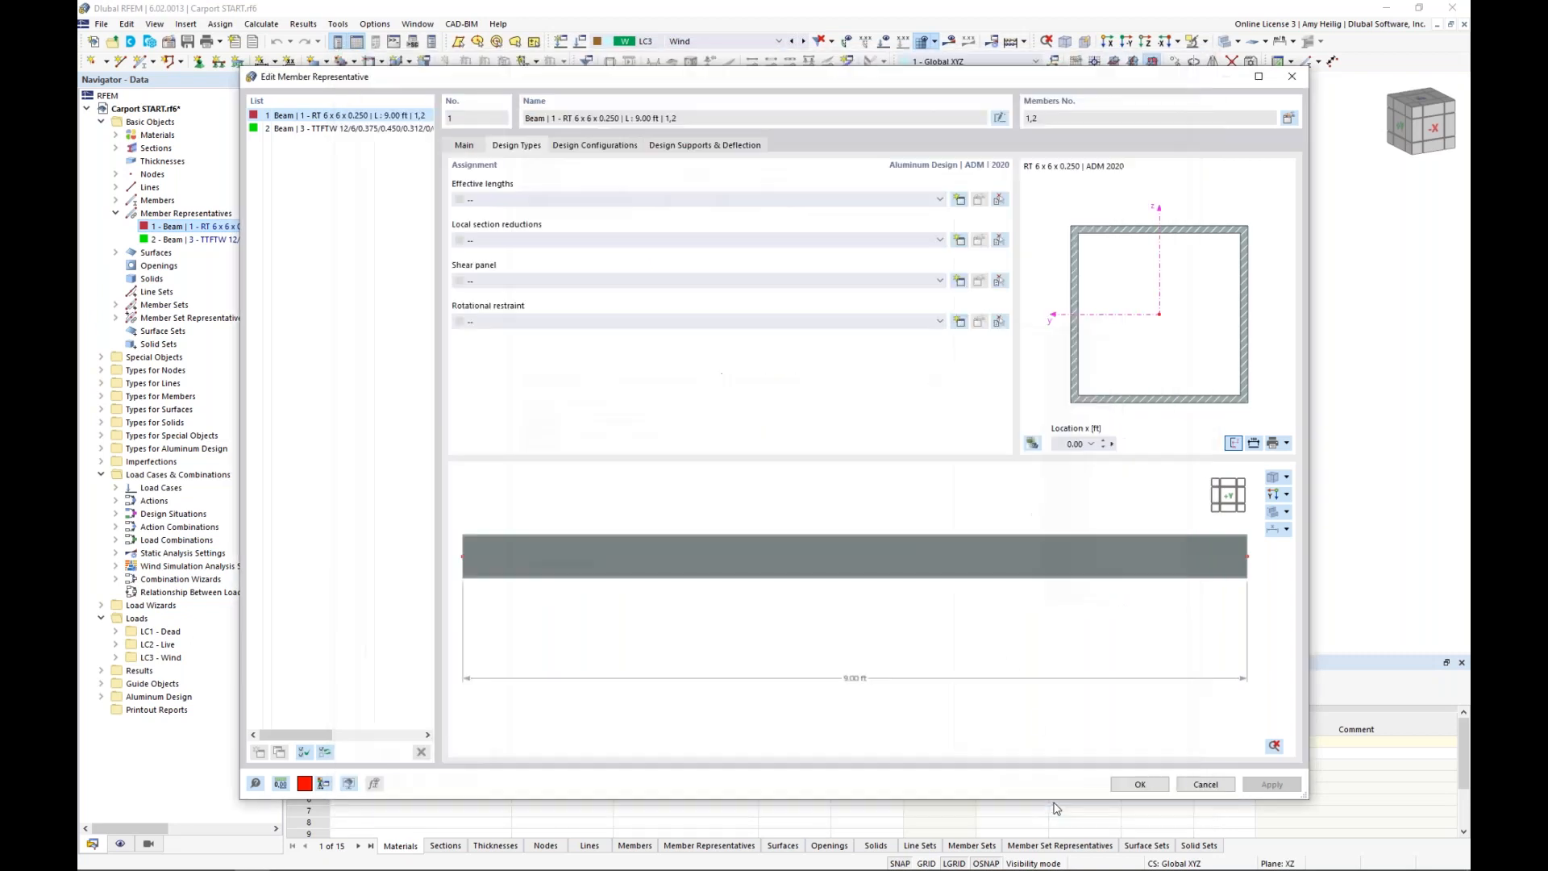
Reopen the column's Standard effective lengths and examine the assigned columns and their supports in the model preview
{"action": "left_click", "coordinate": [980, 199]}
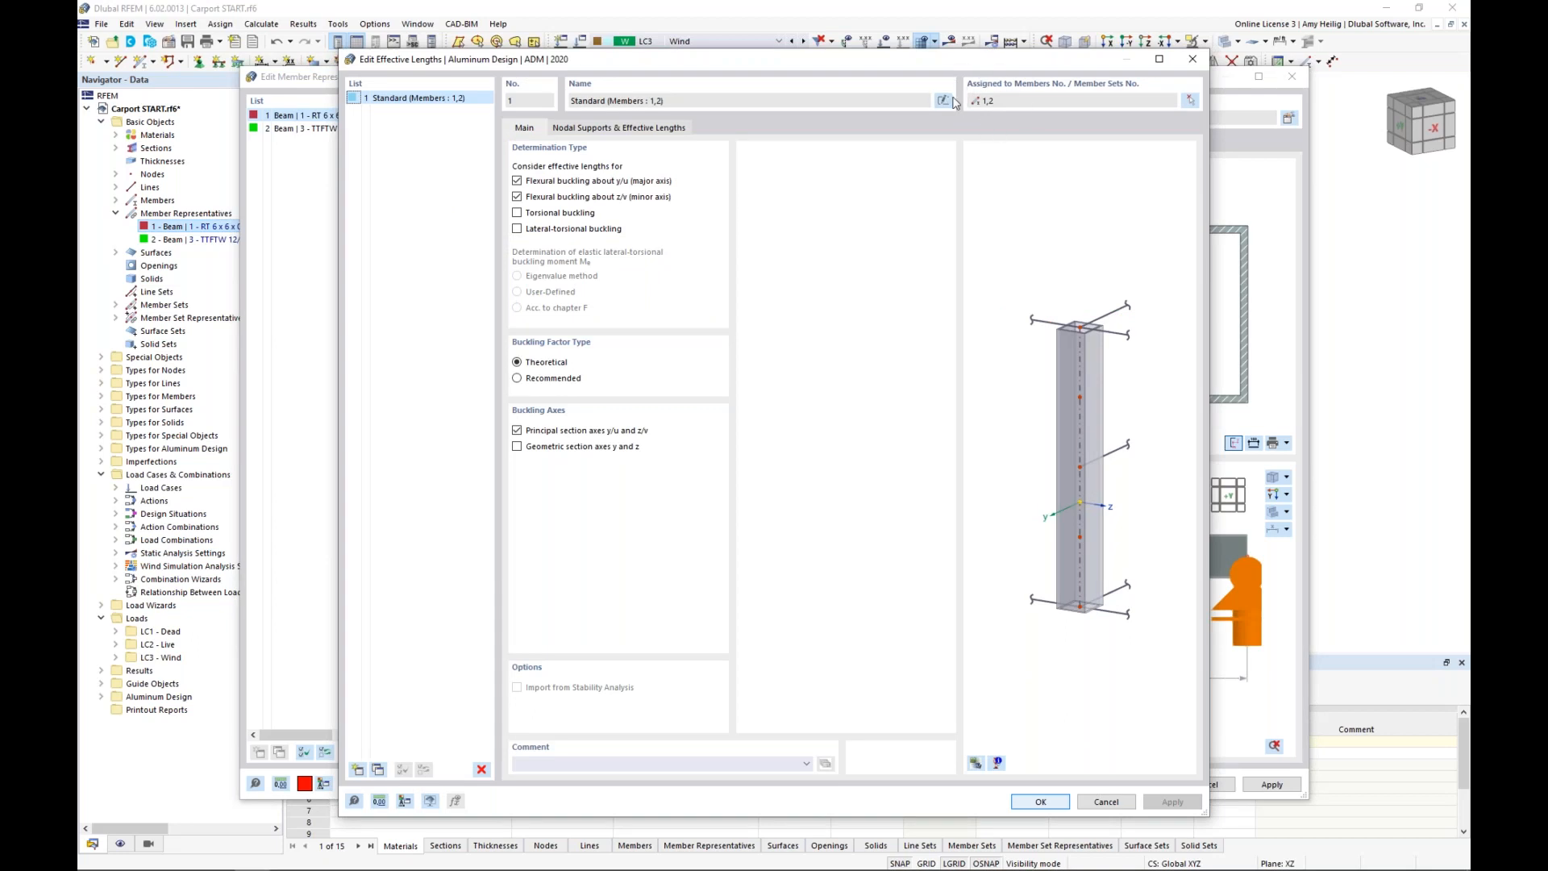
{"action": "left_click", "coordinate": [974, 761]}
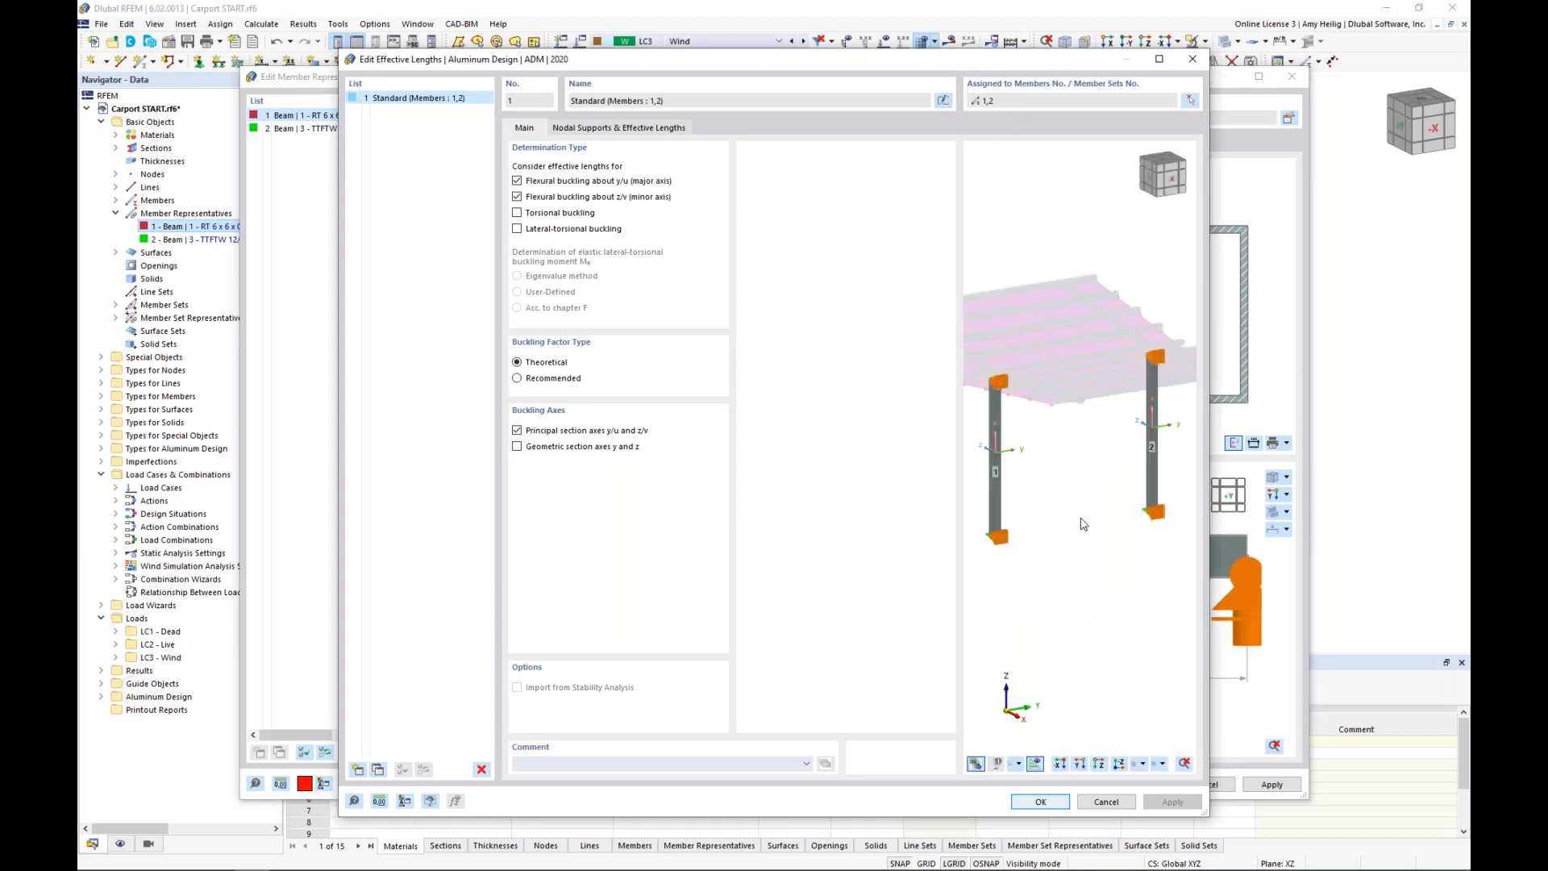
{"action": "middle_click_drag", "start_coordinate": [1056, 475], "coordinate": [1096, 484]}
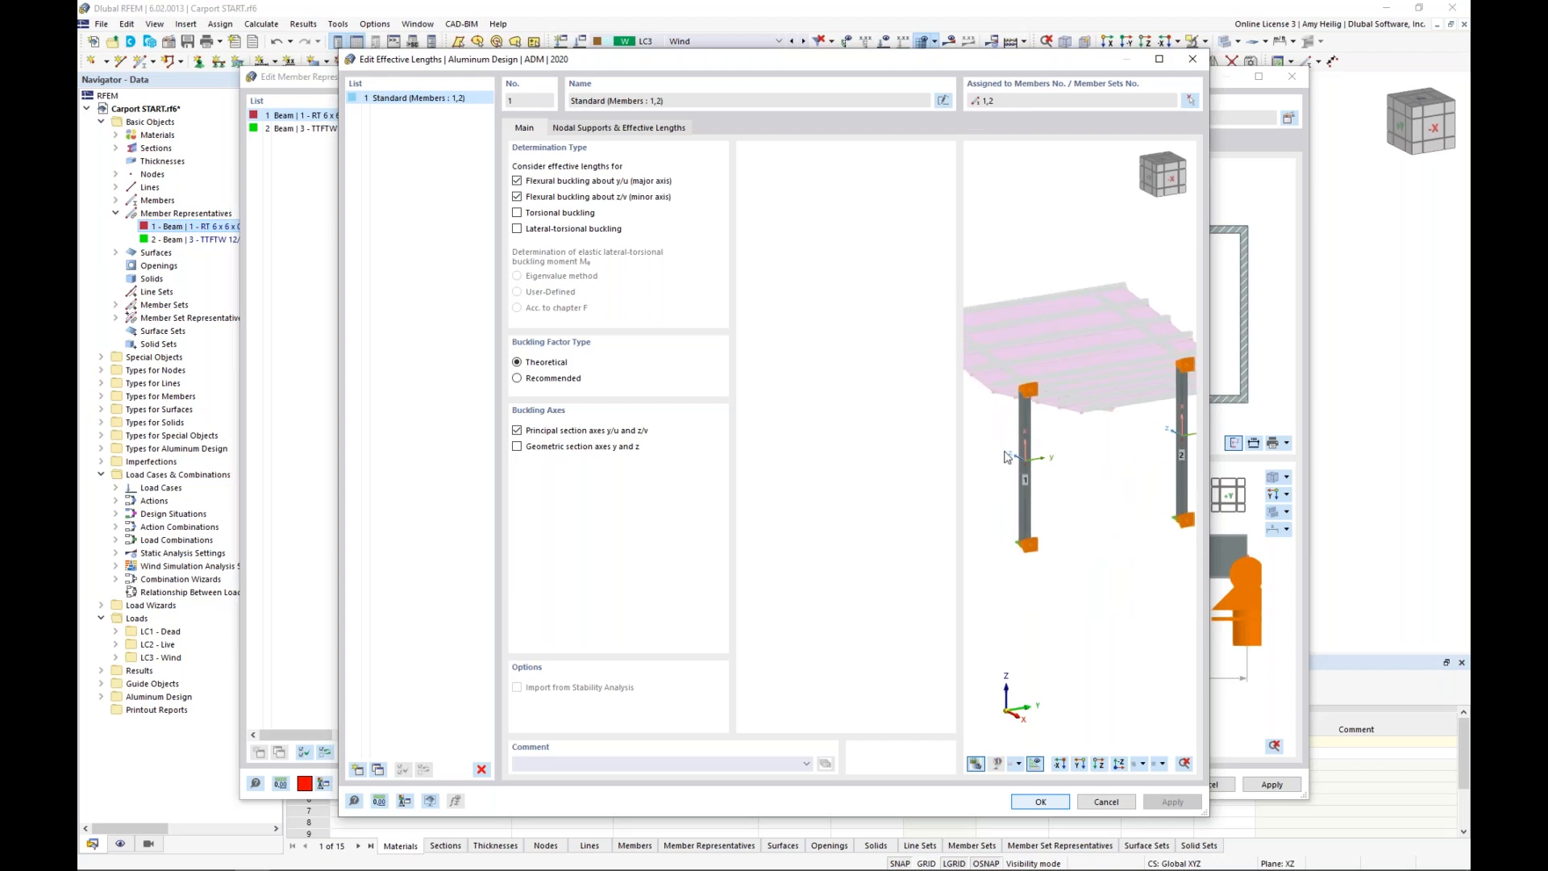
{"action": "scroll", "coordinate": [1006, 456], "scroll_direction": "up", "scroll_amount": 6}
{"action": "middle_click_drag", "start_coordinate": [1008, 457], "coordinate": [1023, 455]}
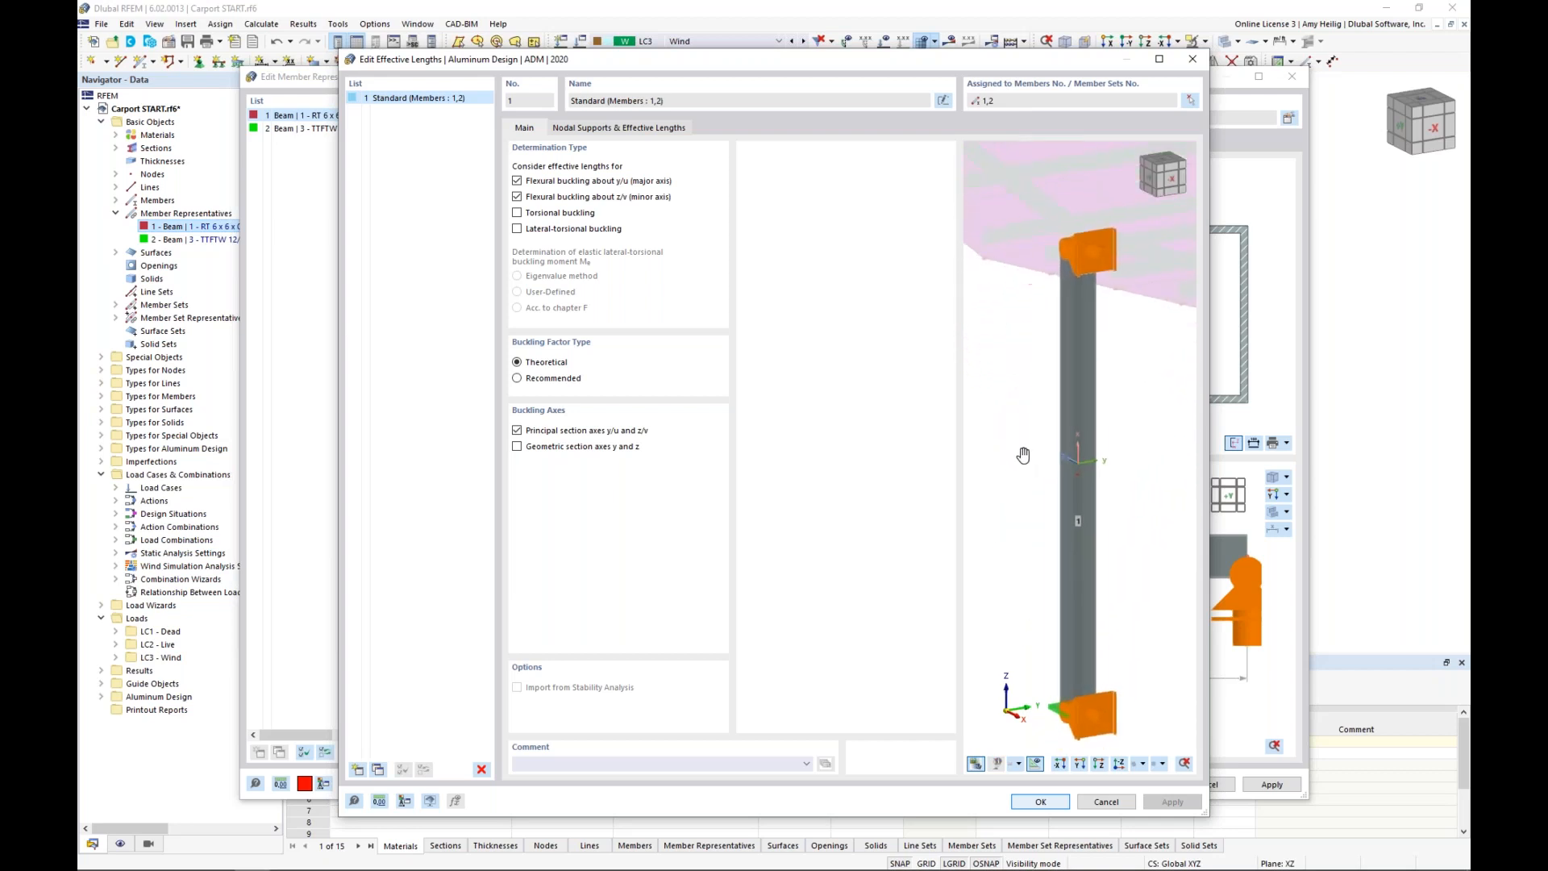
Release the z/v fixity of the nodal support at the columns' end nodes and accept the effective lengths
{"action": "left_click", "coordinate": [603, 129]}
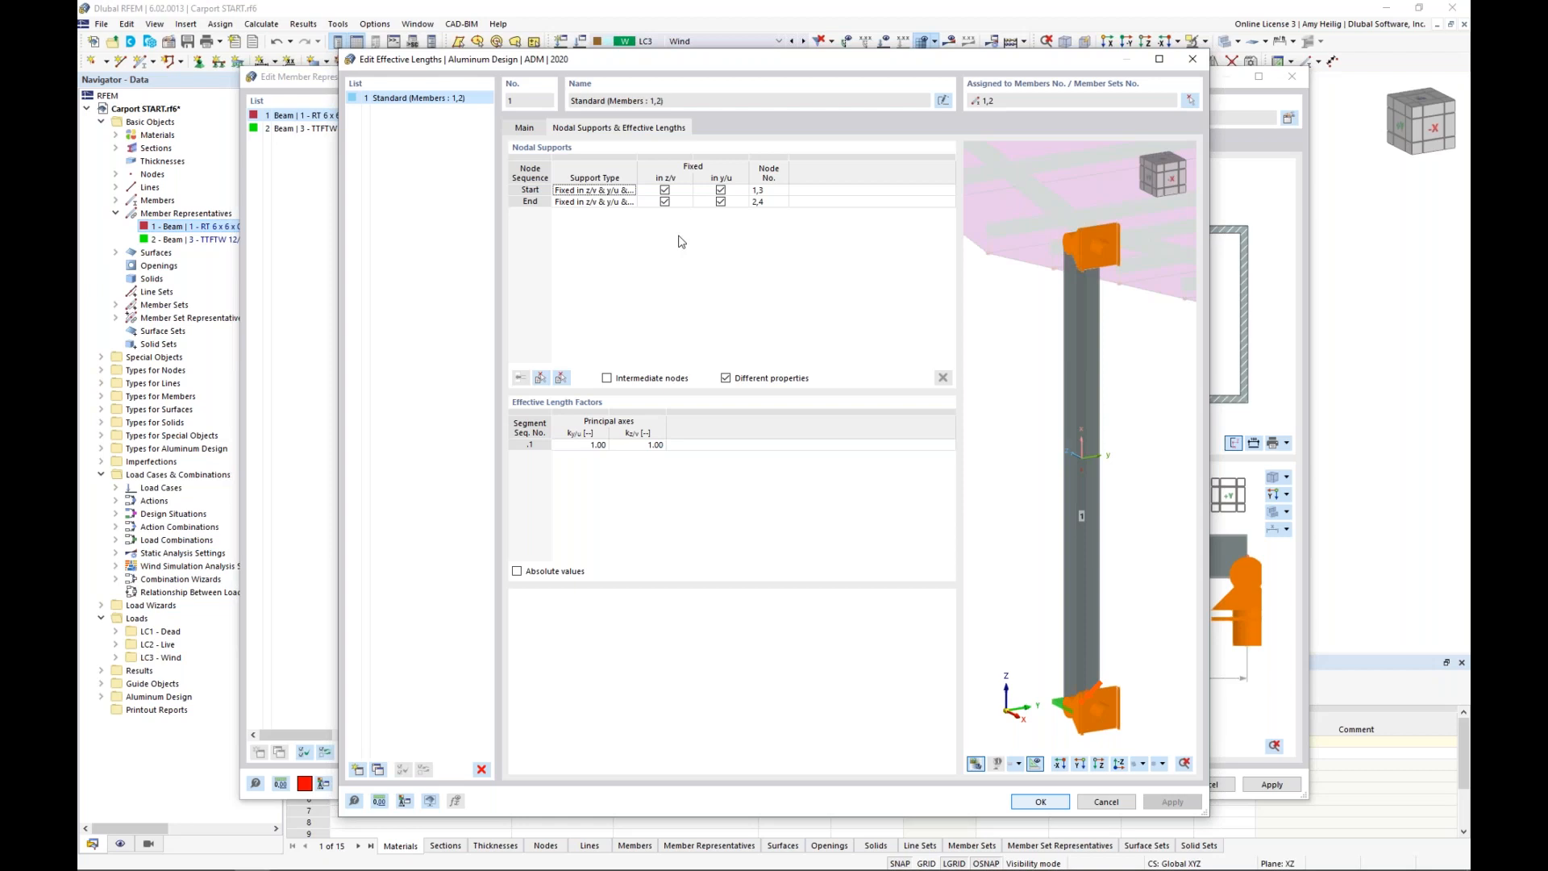
{"action": "scroll", "coordinate": [1073, 399], "scroll_direction": "down", "scroll_amount": 3}
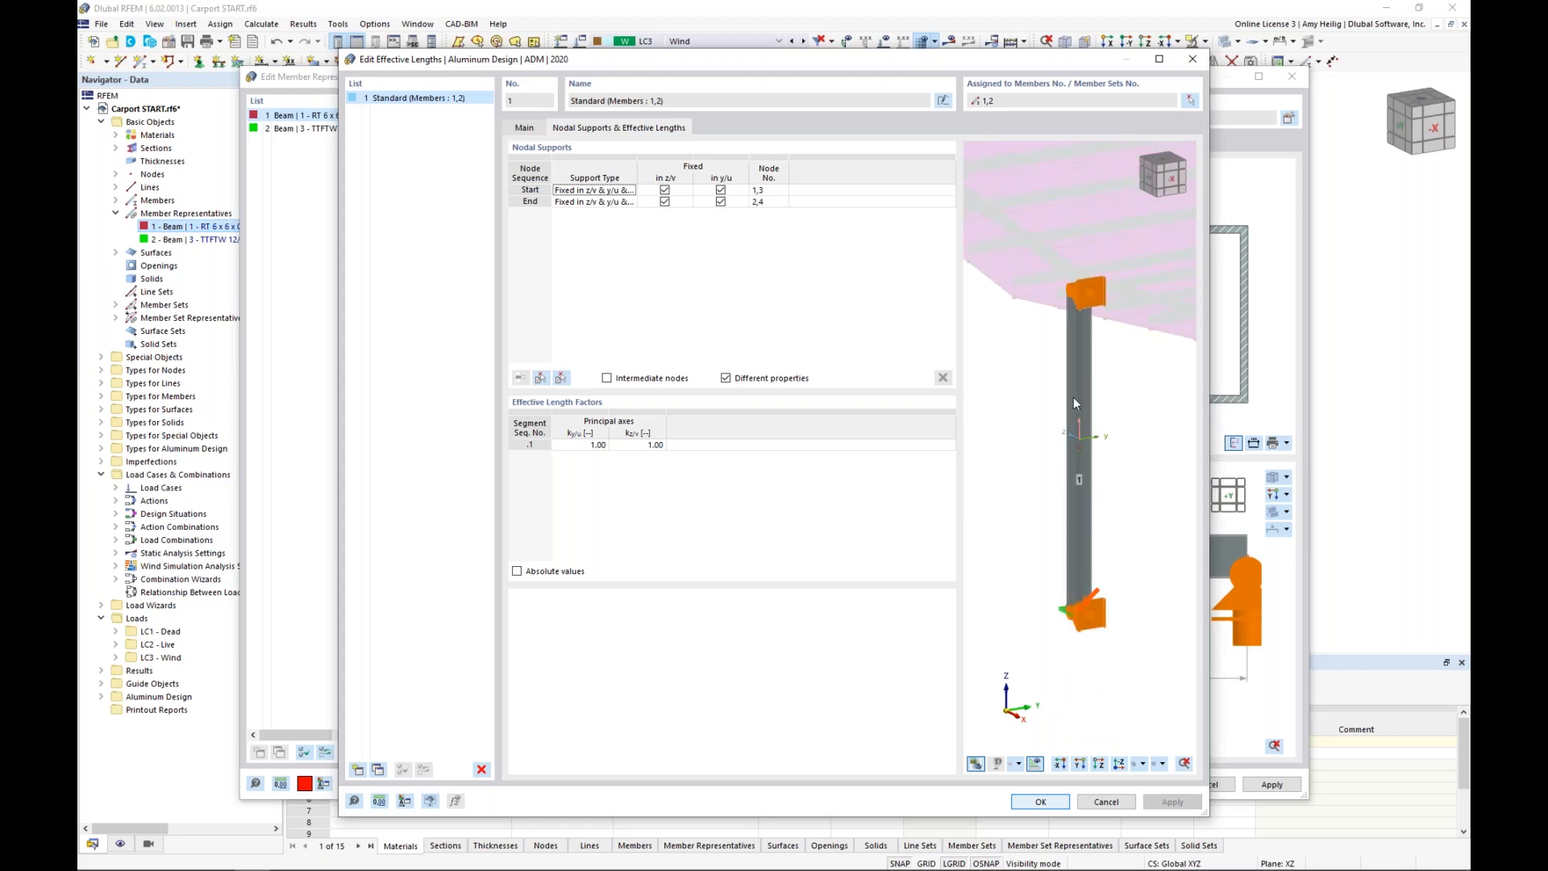
{"action": "scroll", "coordinate": [1072, 396], "scroll_direction": "down", "scroll_amount": 1}
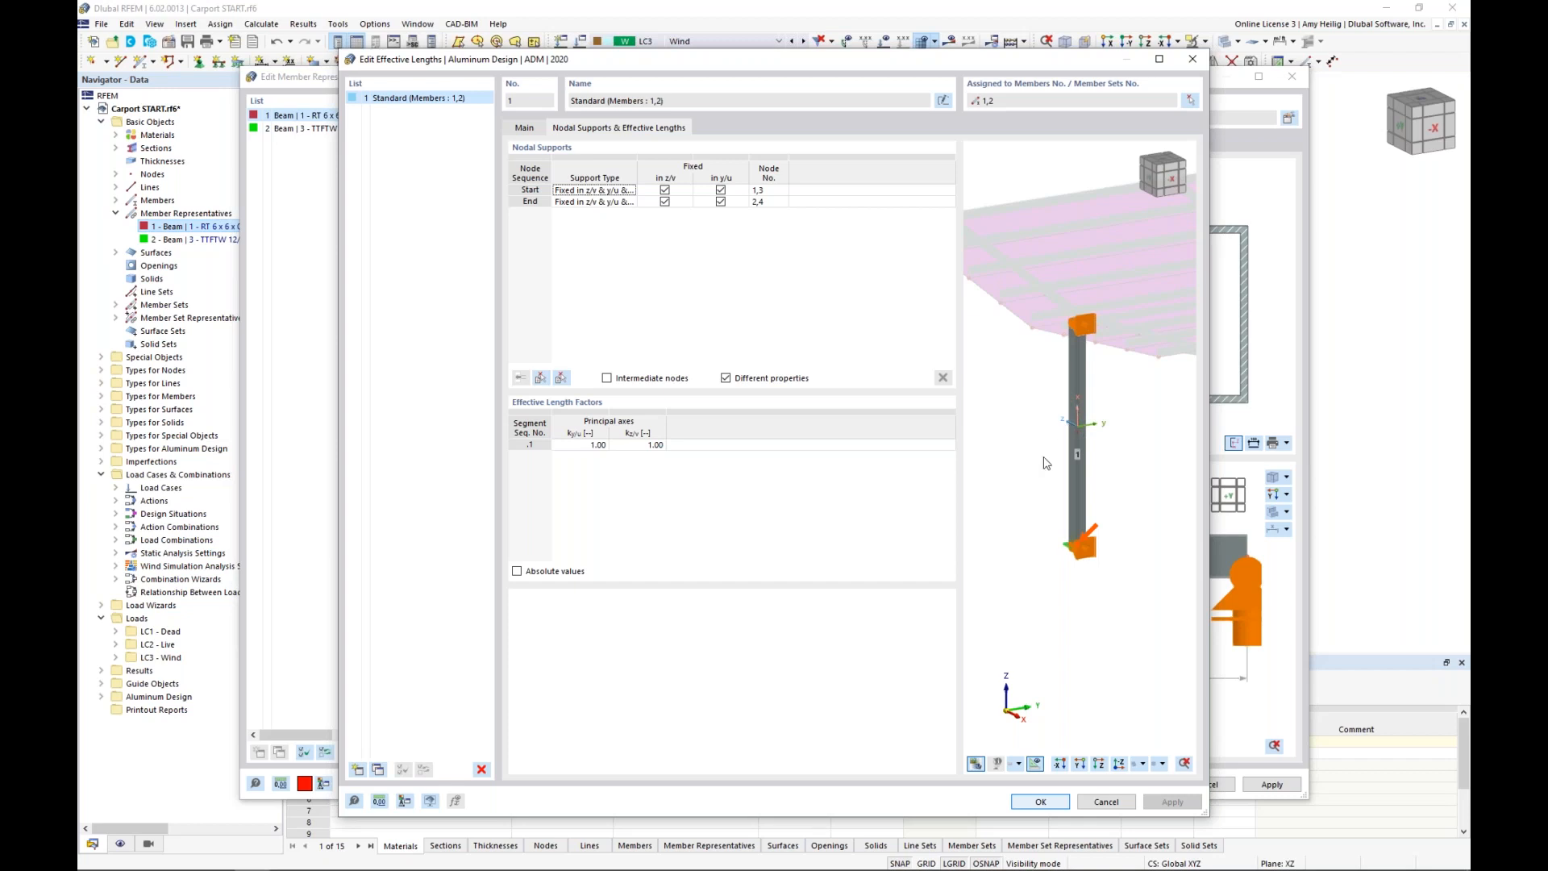
{"action": "mouse_move", "coordinate": [1114, 459]}
{"action": "middle_mouse_down"}
{"action": "mouse_move", "coordinate": [1054, 470]}
{"action": "mouse_move", "coordinate": [1071, 432]}
{"action": "mouse_move", "coordinate": [1067, 449]}
{"action": "mouse_move", "coordinate": [1100, 442]}
{"action": "middle_mouse_up"}
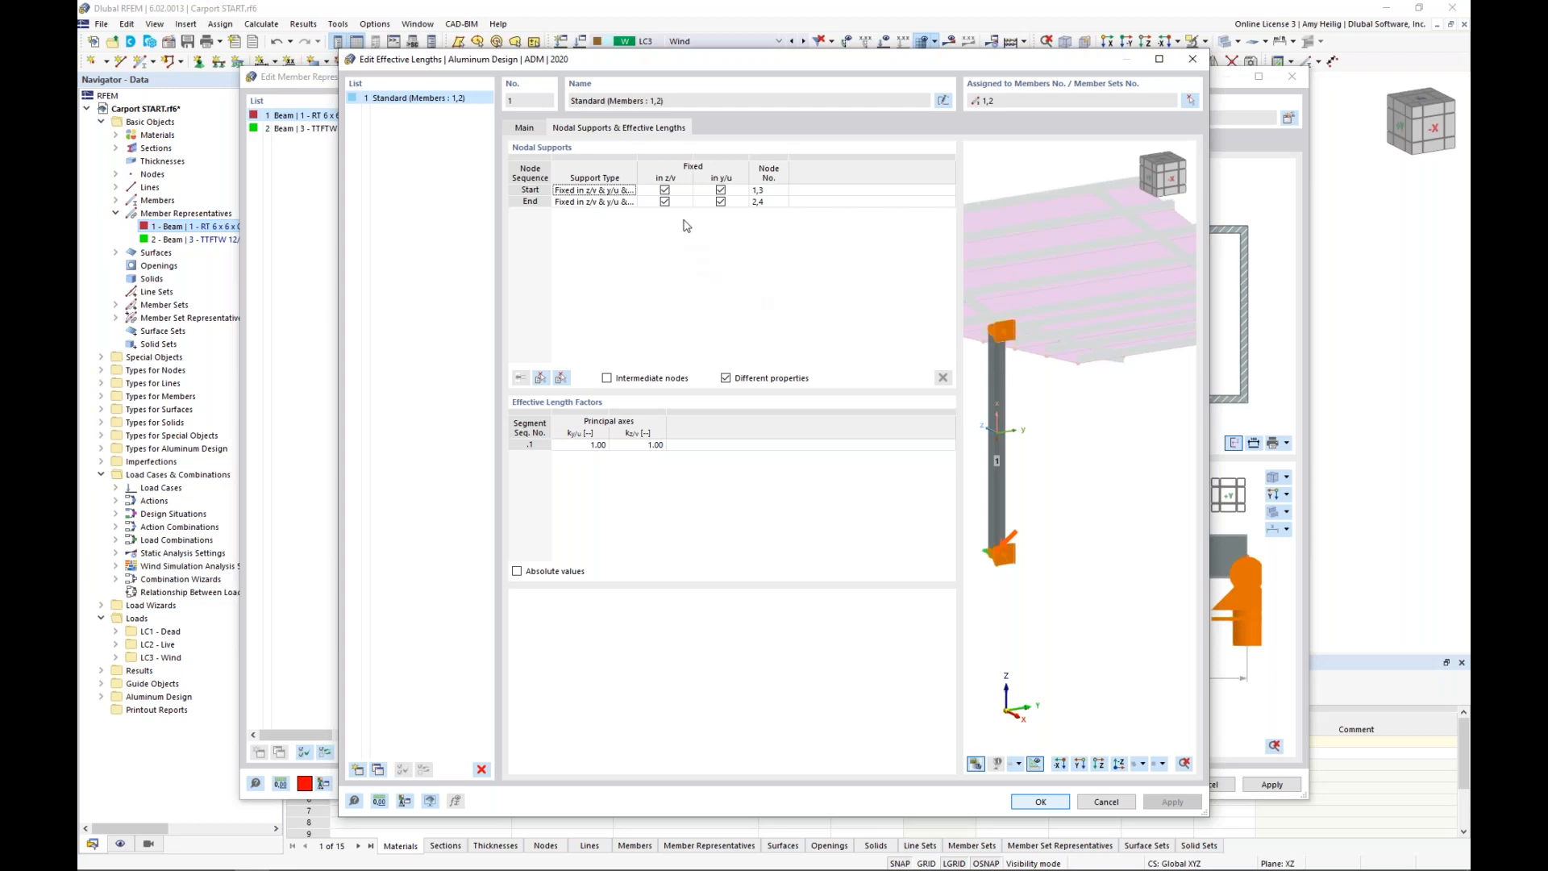
{"action": "left_click", "coordinate": [682, 202]}
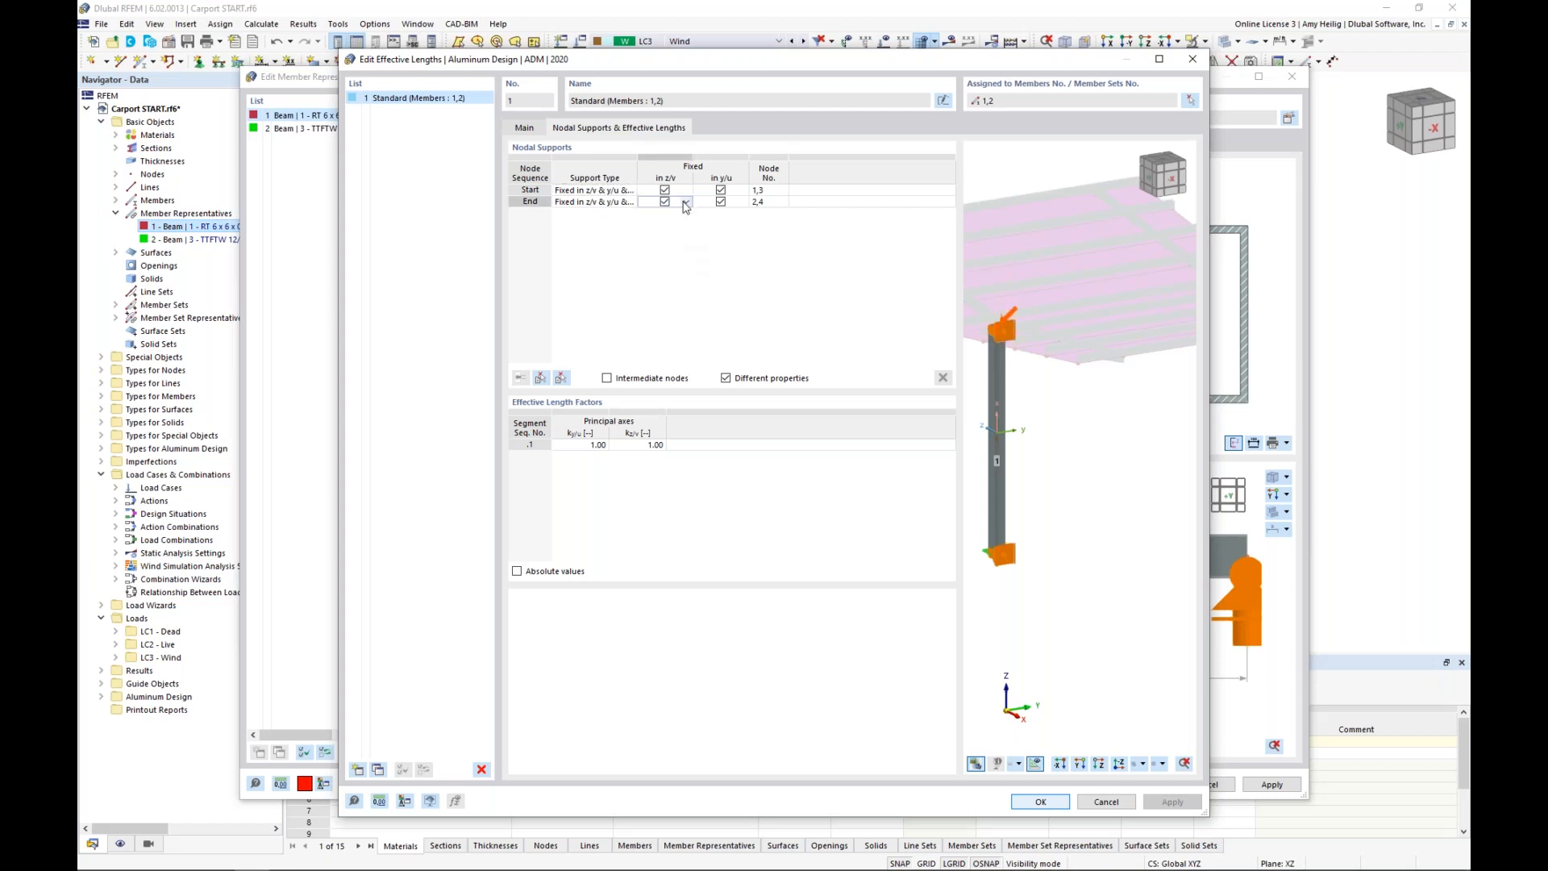
{"action": "left_click", "coordinate": [664, 202]}
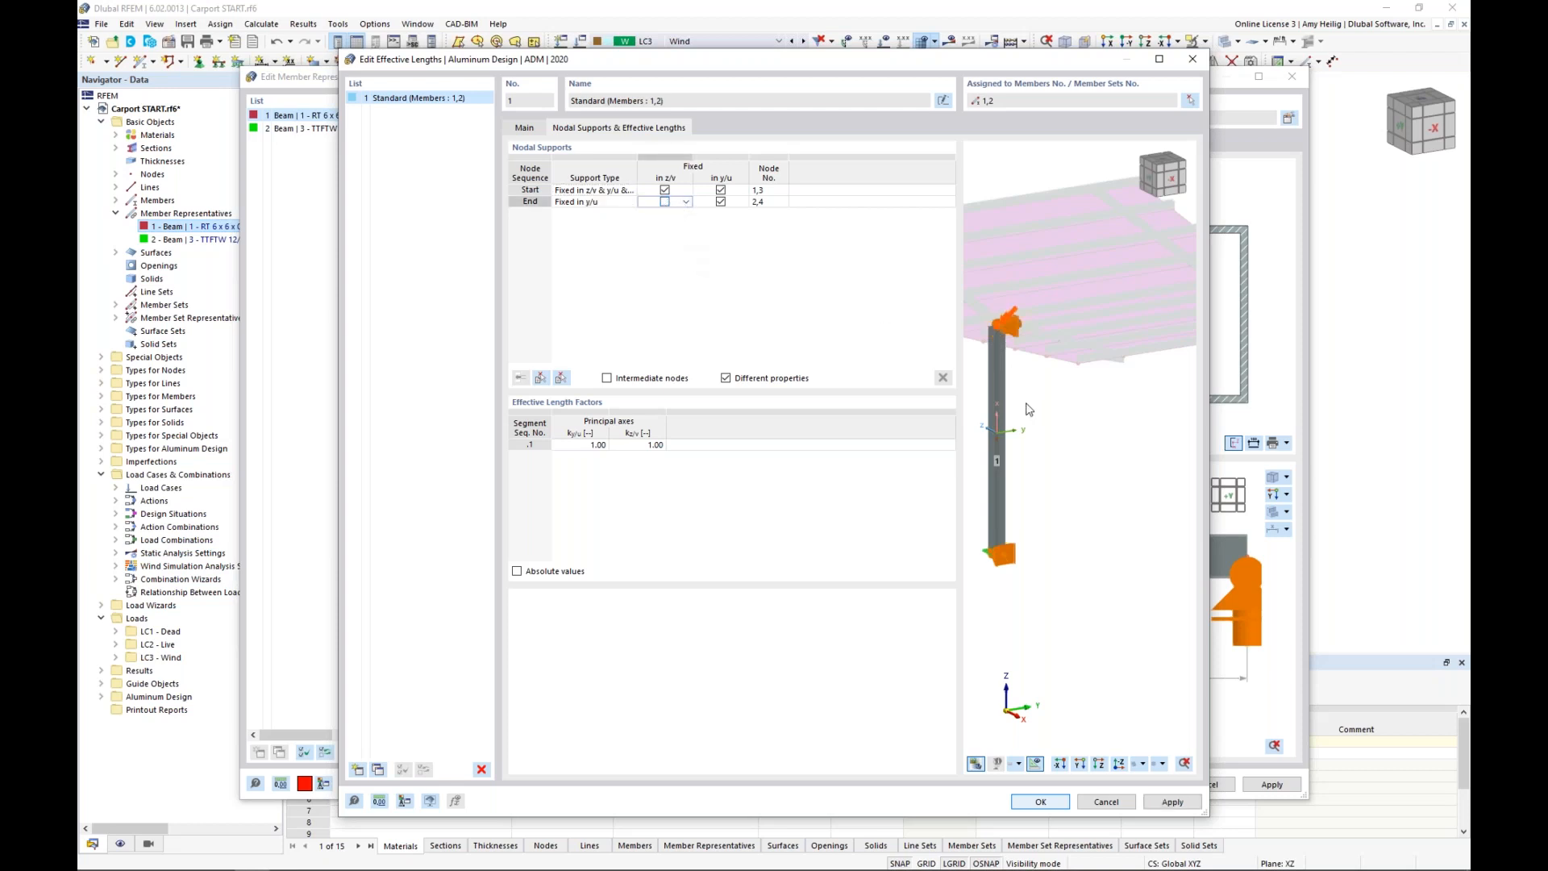
{"action": "middle_click_drag", "start_coordinate": [1018, 427], "coordinate": [1049, 438]}
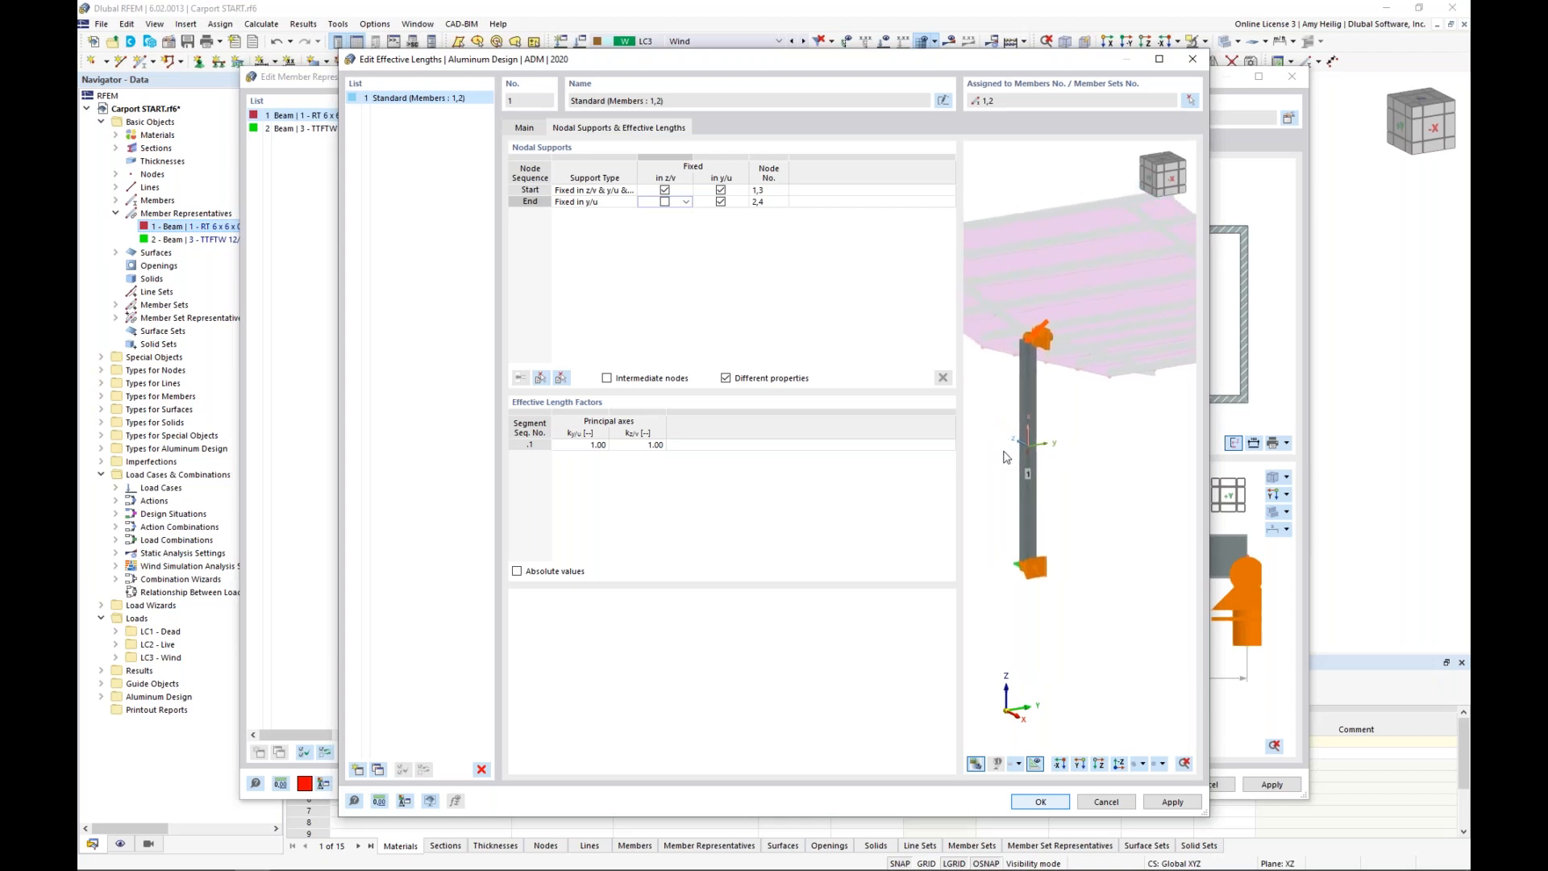
{"action": "scroll", "coordinate": [1006, 457], "scroll_direction": "up", "scroll_amount": 2}
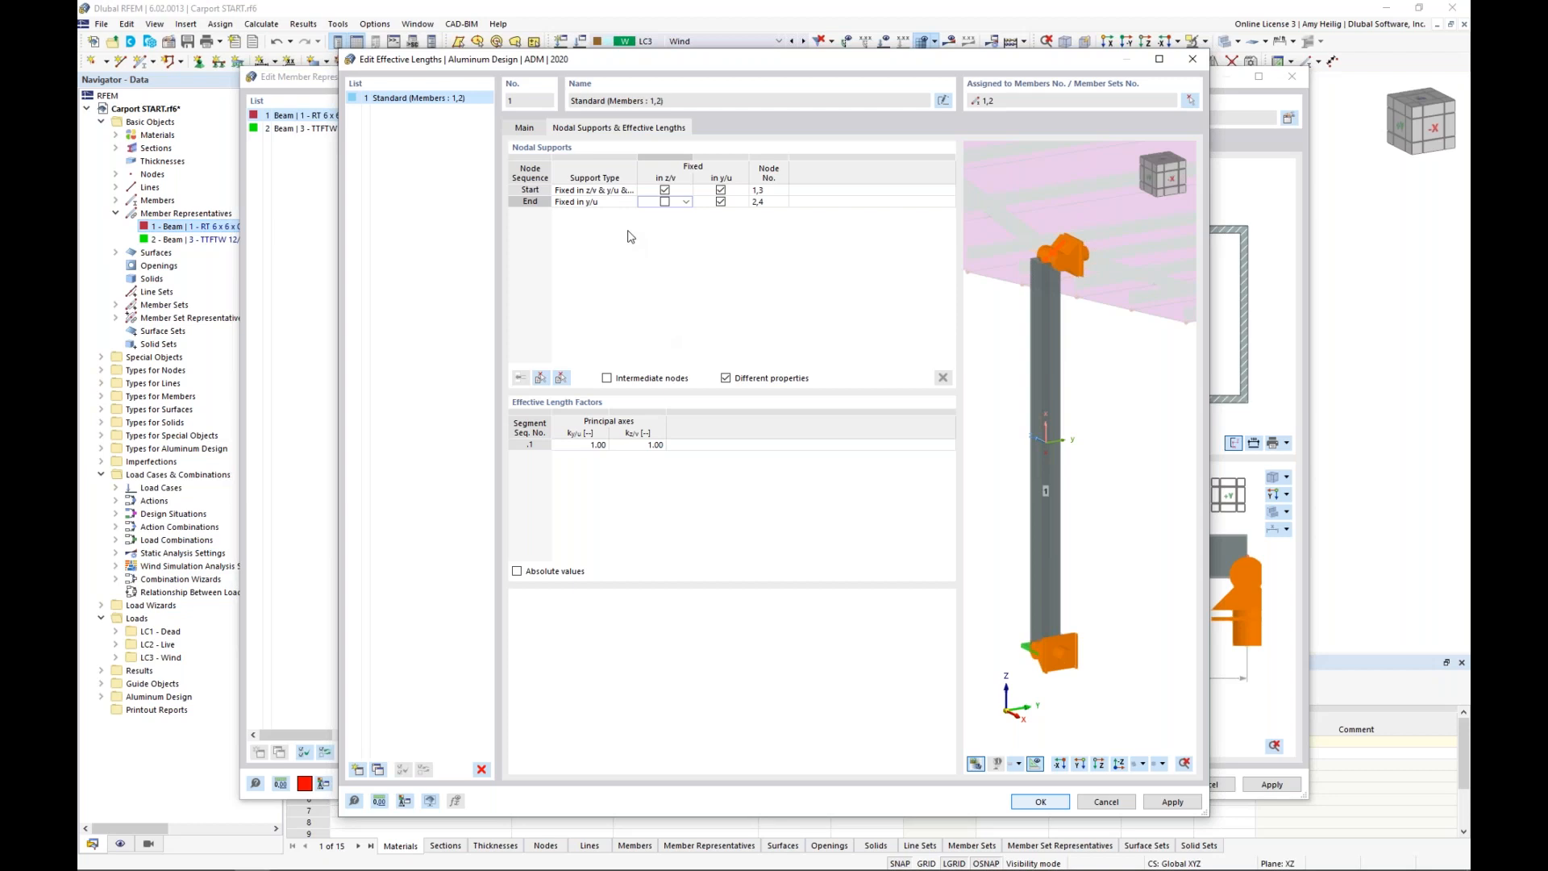
{"action": "left_click", "coordinate": [517, 572]}
{"action": "left_click", "coordinate": [517, 571]}
{"action": "left_click", "coordinate": [1040, 801]}
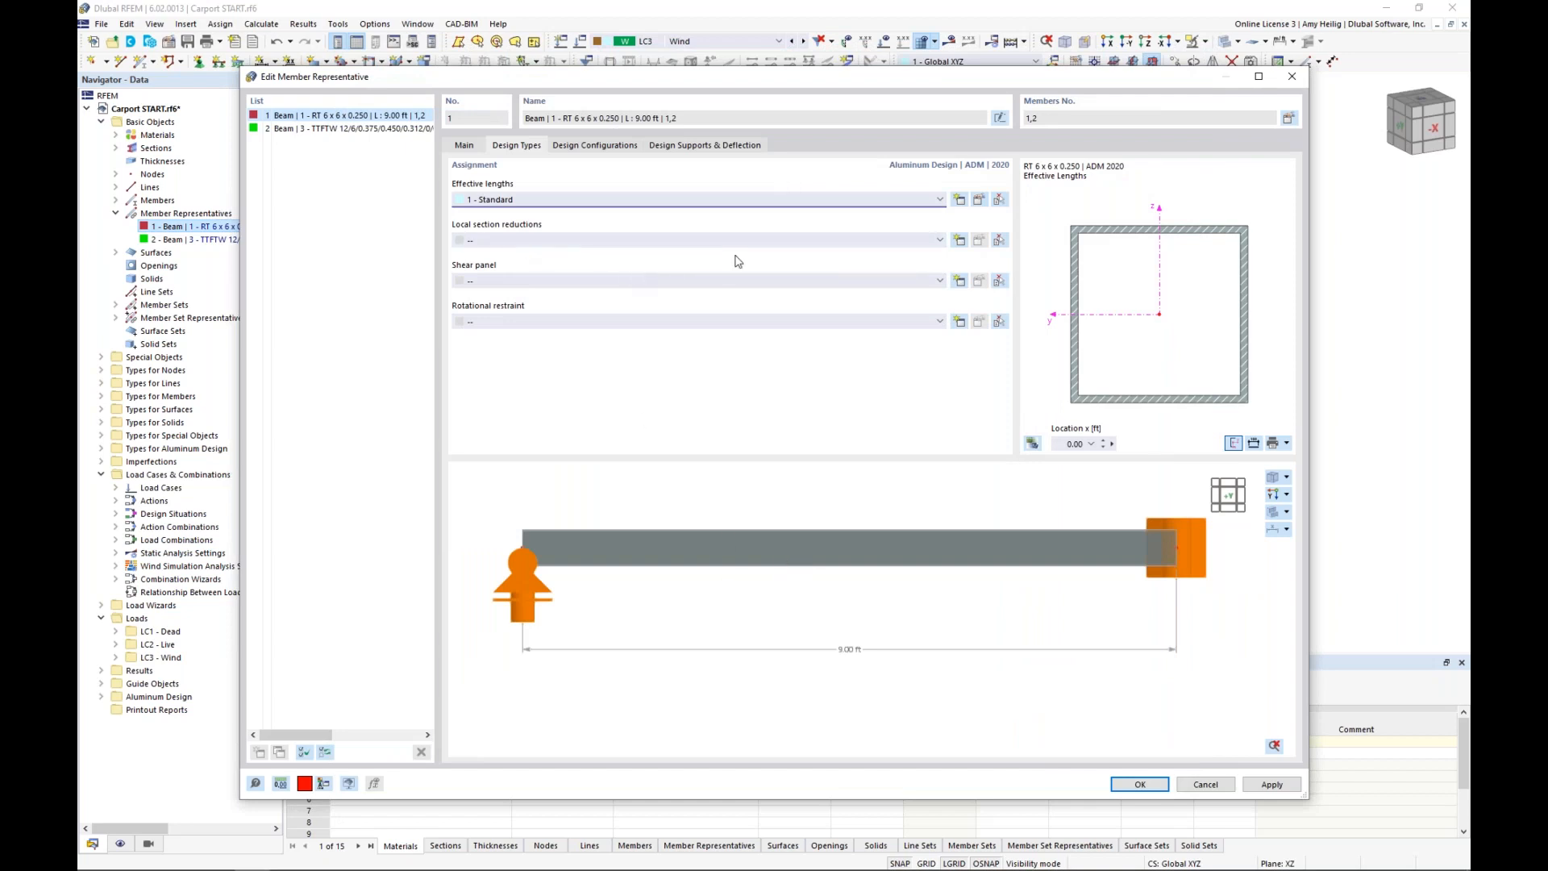
Try a local section reduction of type Design Parameters for the column representative and discard it
{"action": "left_click", "coordinate": [958, 240]}
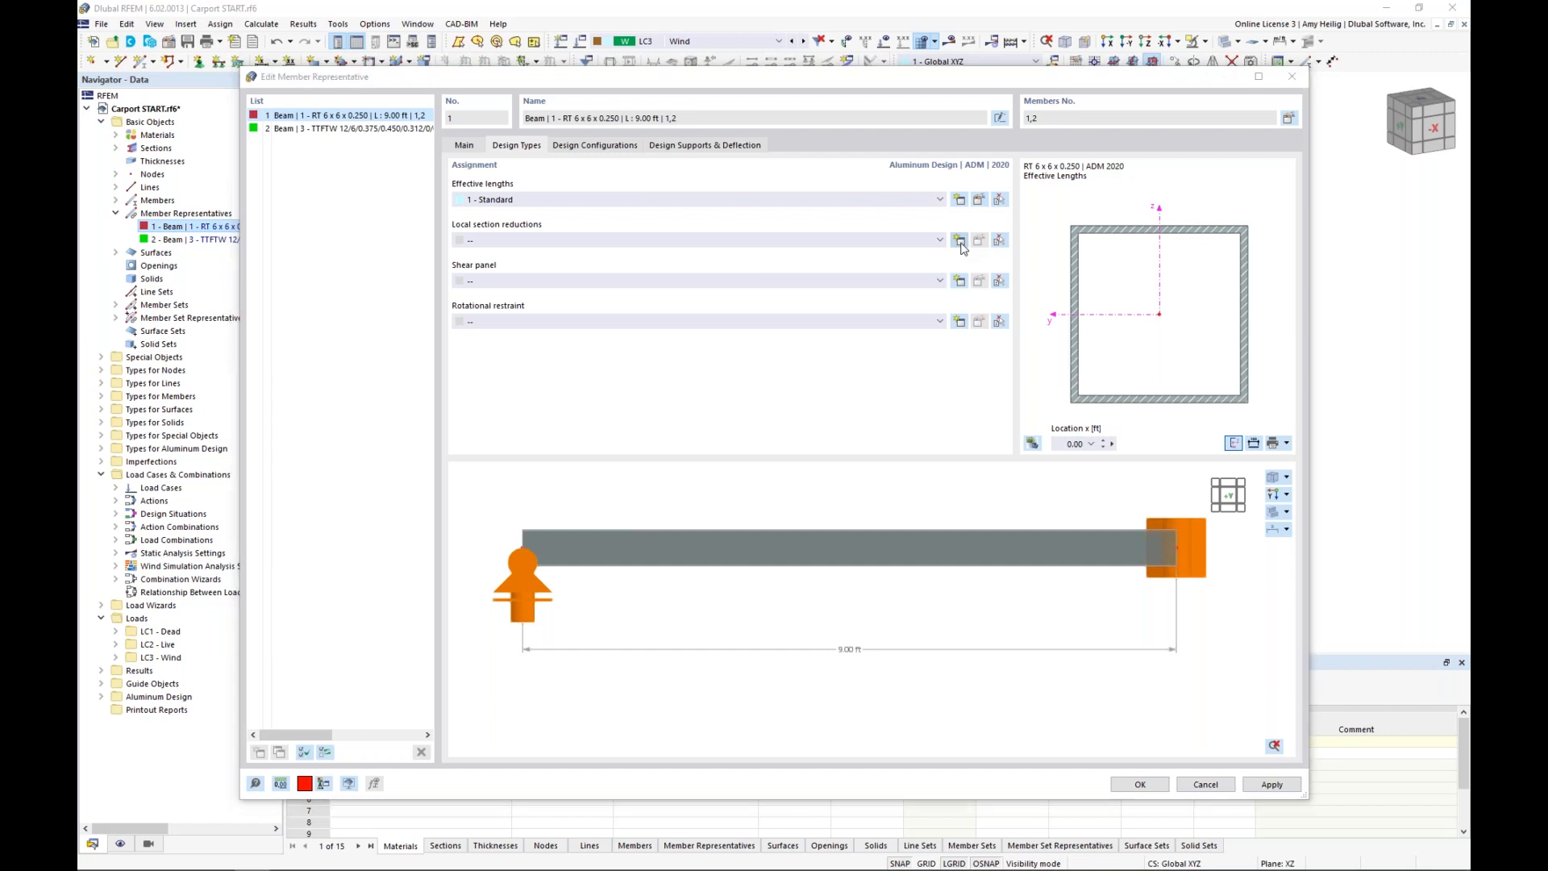
{"action": "left_click", "coordinate": [608, 265]}
{"action": "left_click", "coordinate": [621, 264]}
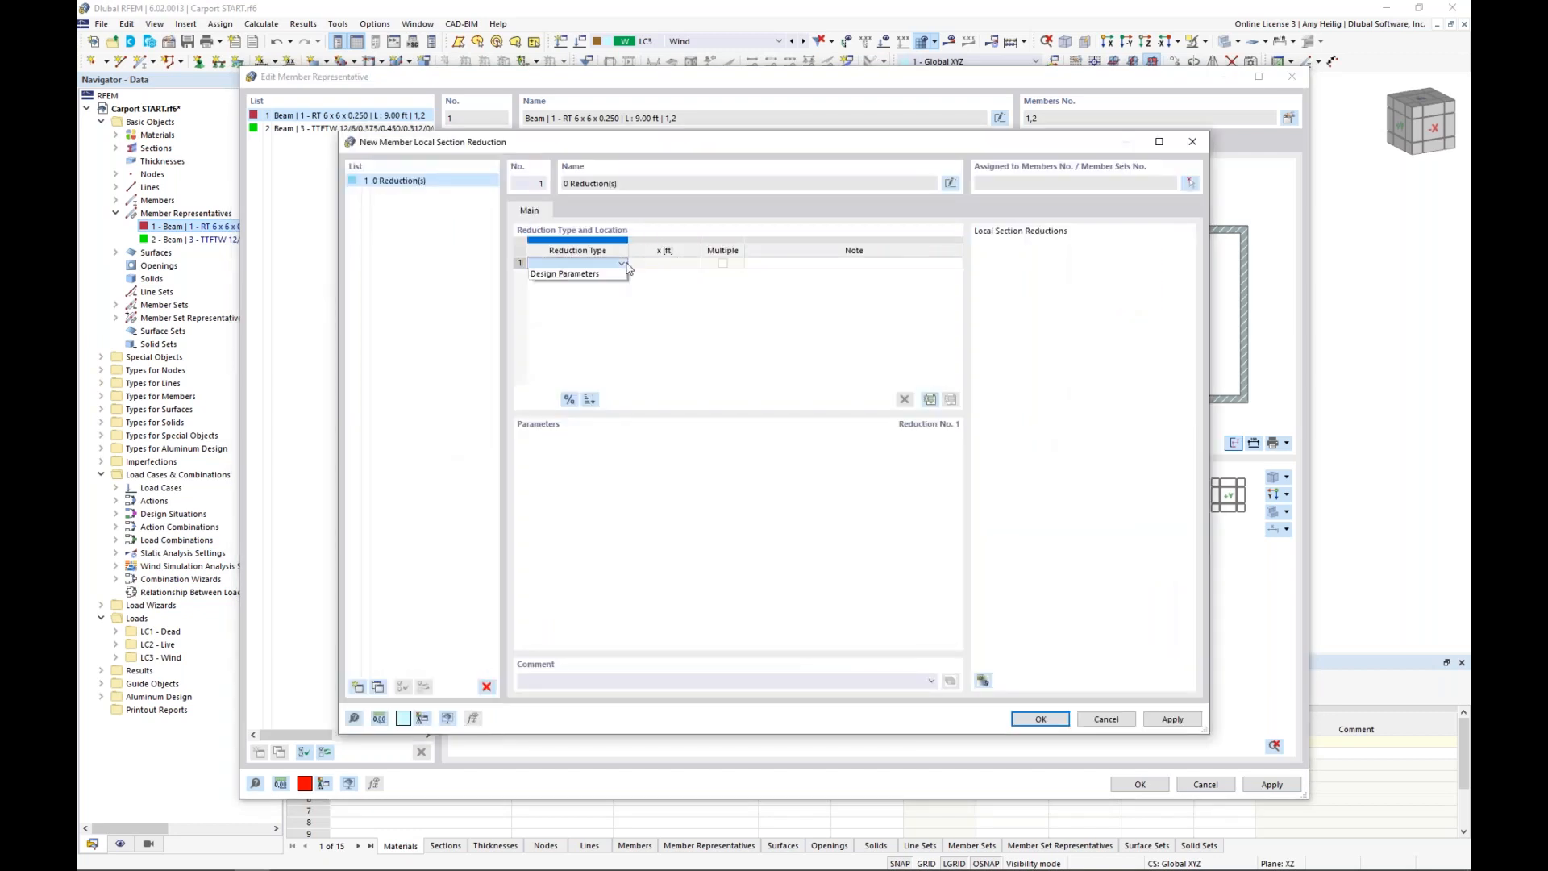
{"action": "left_click", "coordinate": [616, 274]}
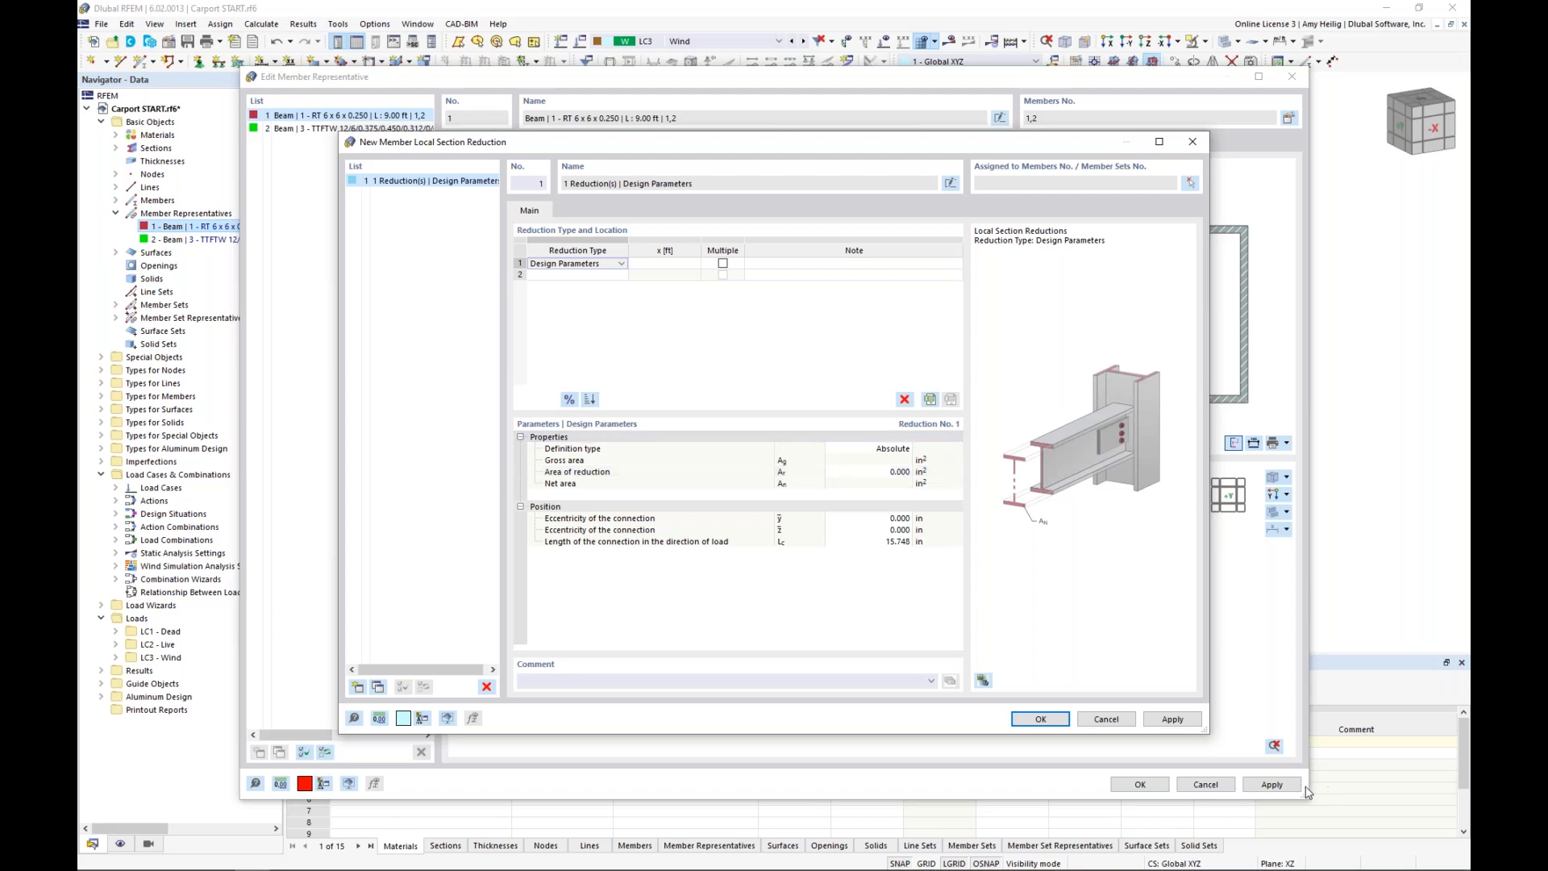
{"action": "left_click", "coordinate": [1106, 719]}
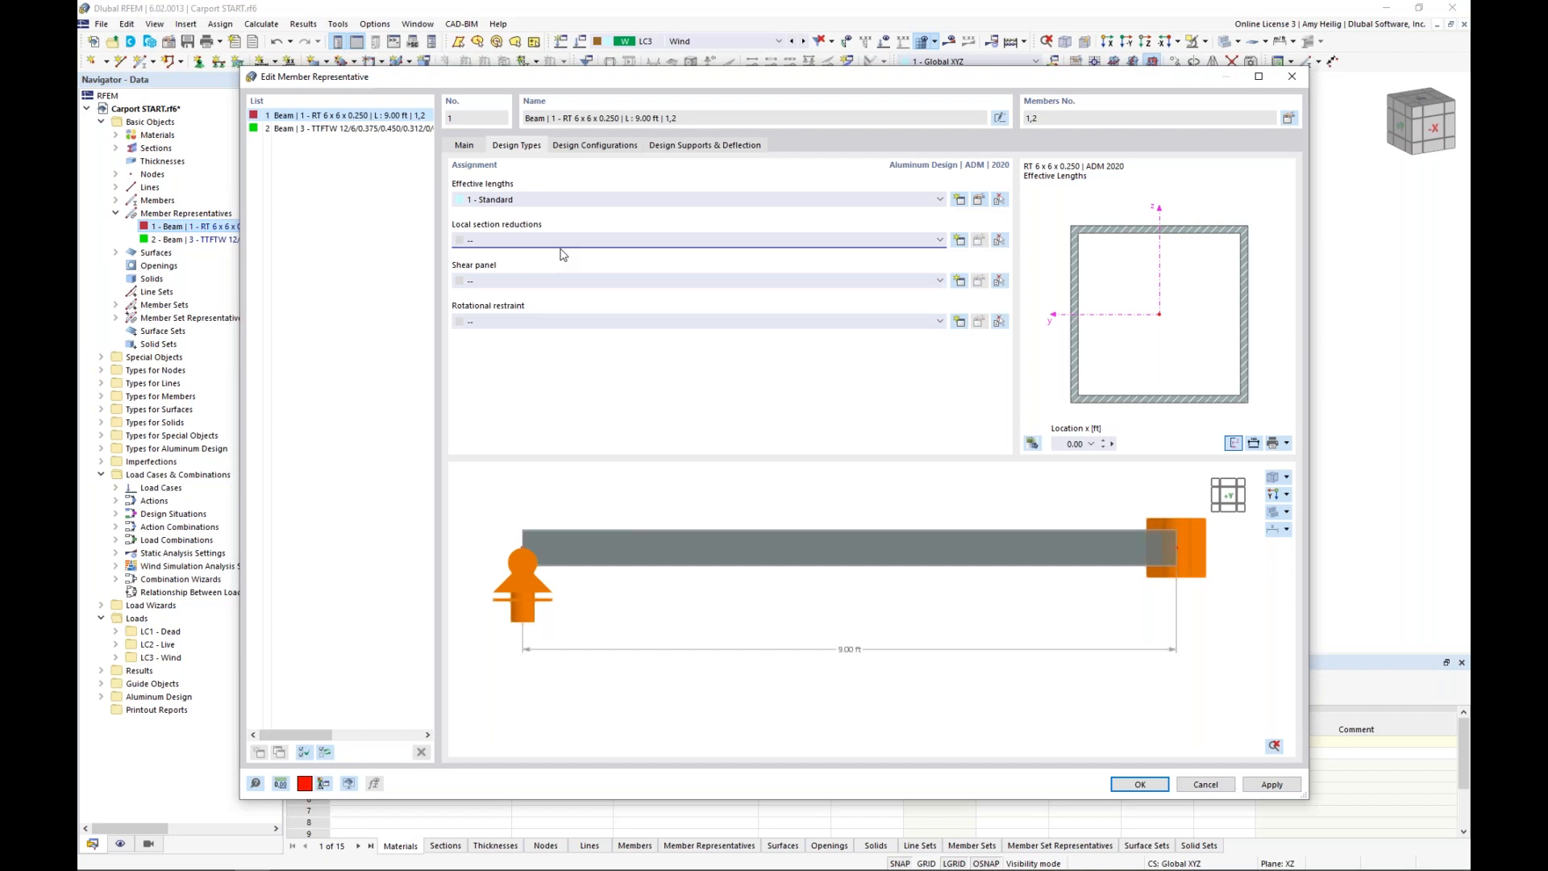
Review the Default strength configuration's design parameters and stability settings, and leave without changing them
{"action": "left_click", "coordinate": [597, 145]}
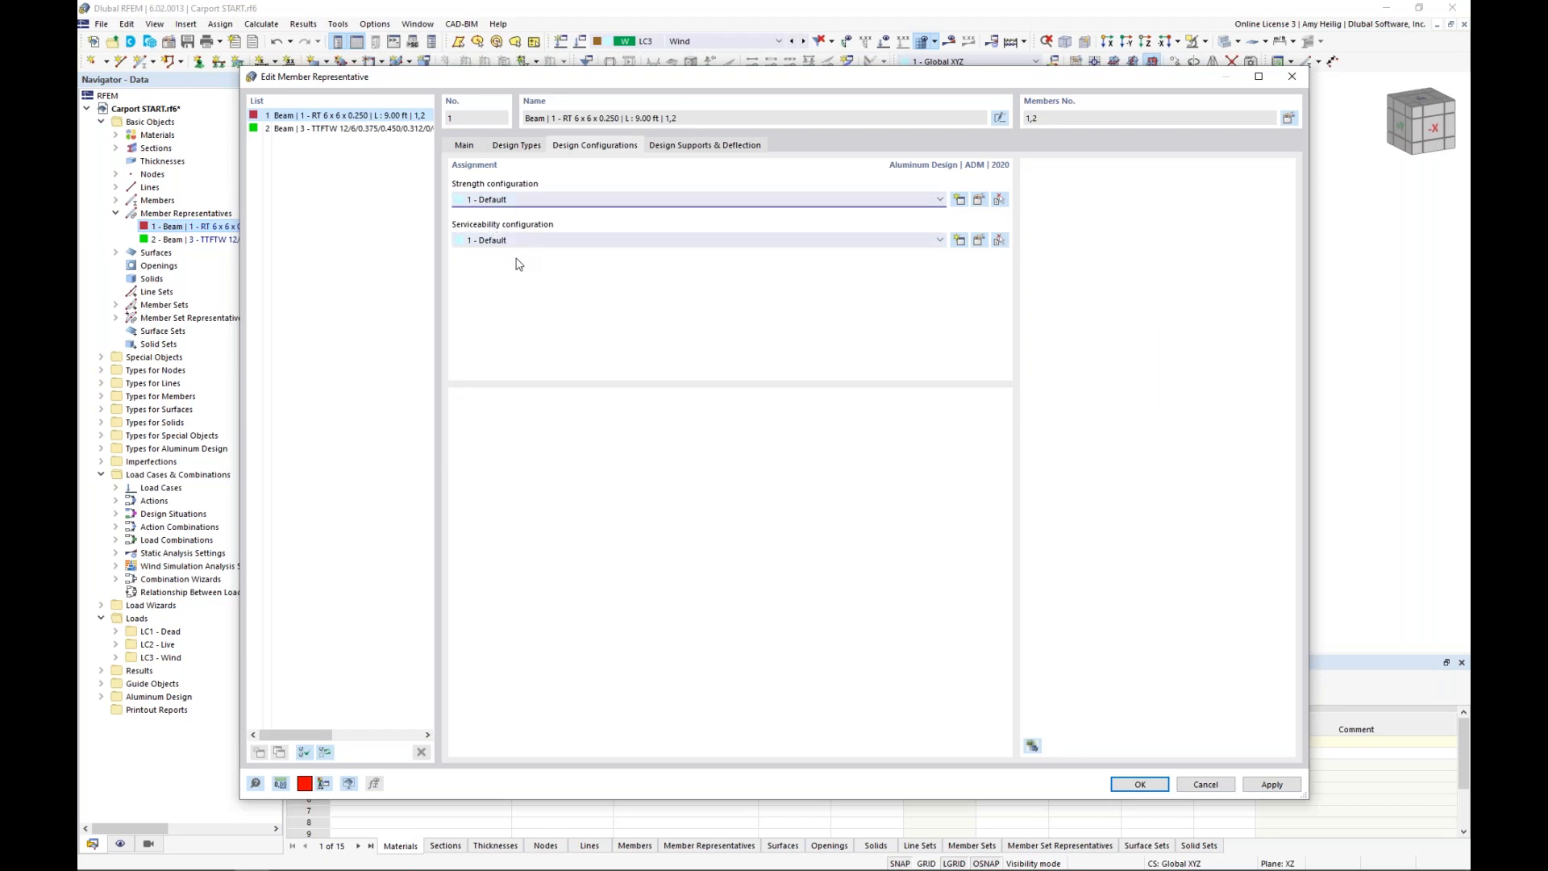
{"action": "left_click", "coordinate": [980, 201]}
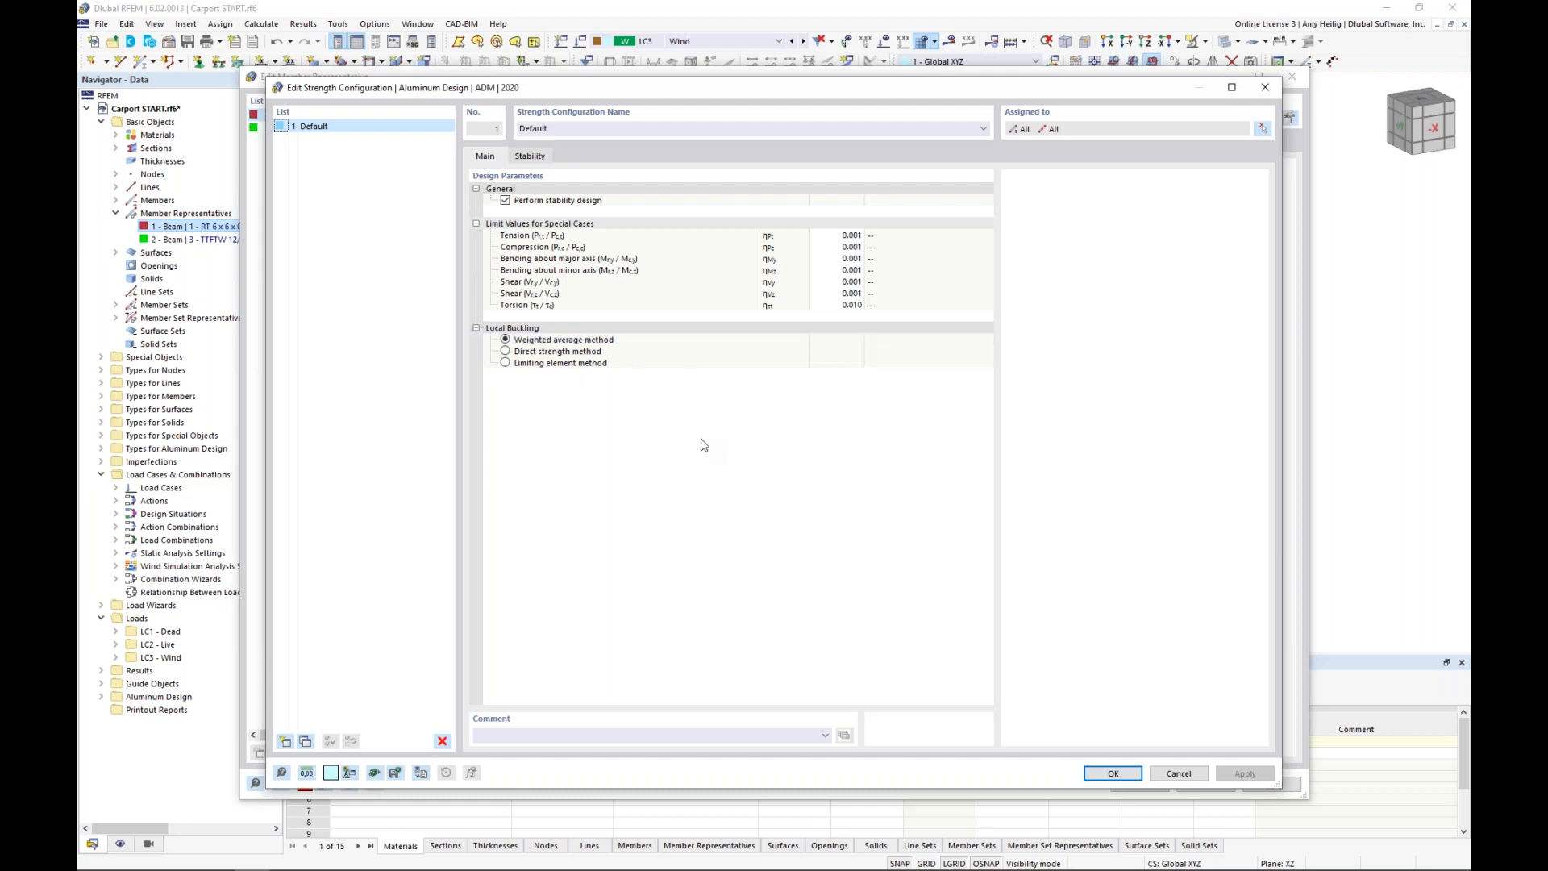
{"action": "left_click", "coordinate": [530, 157]}
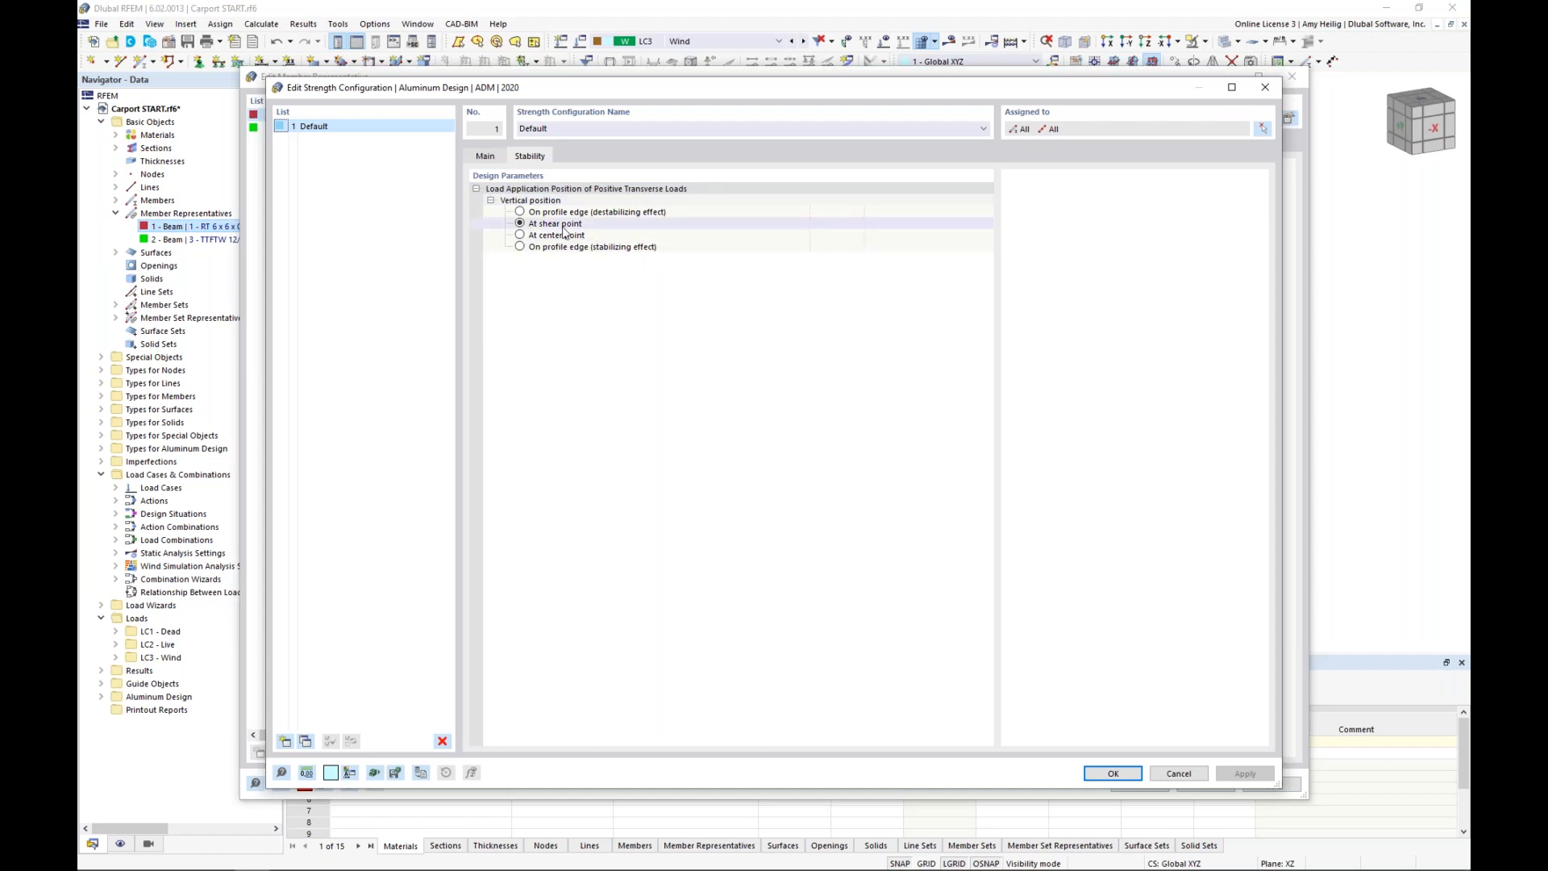
{"action": "left_click", "coordinate": [488, 157]}
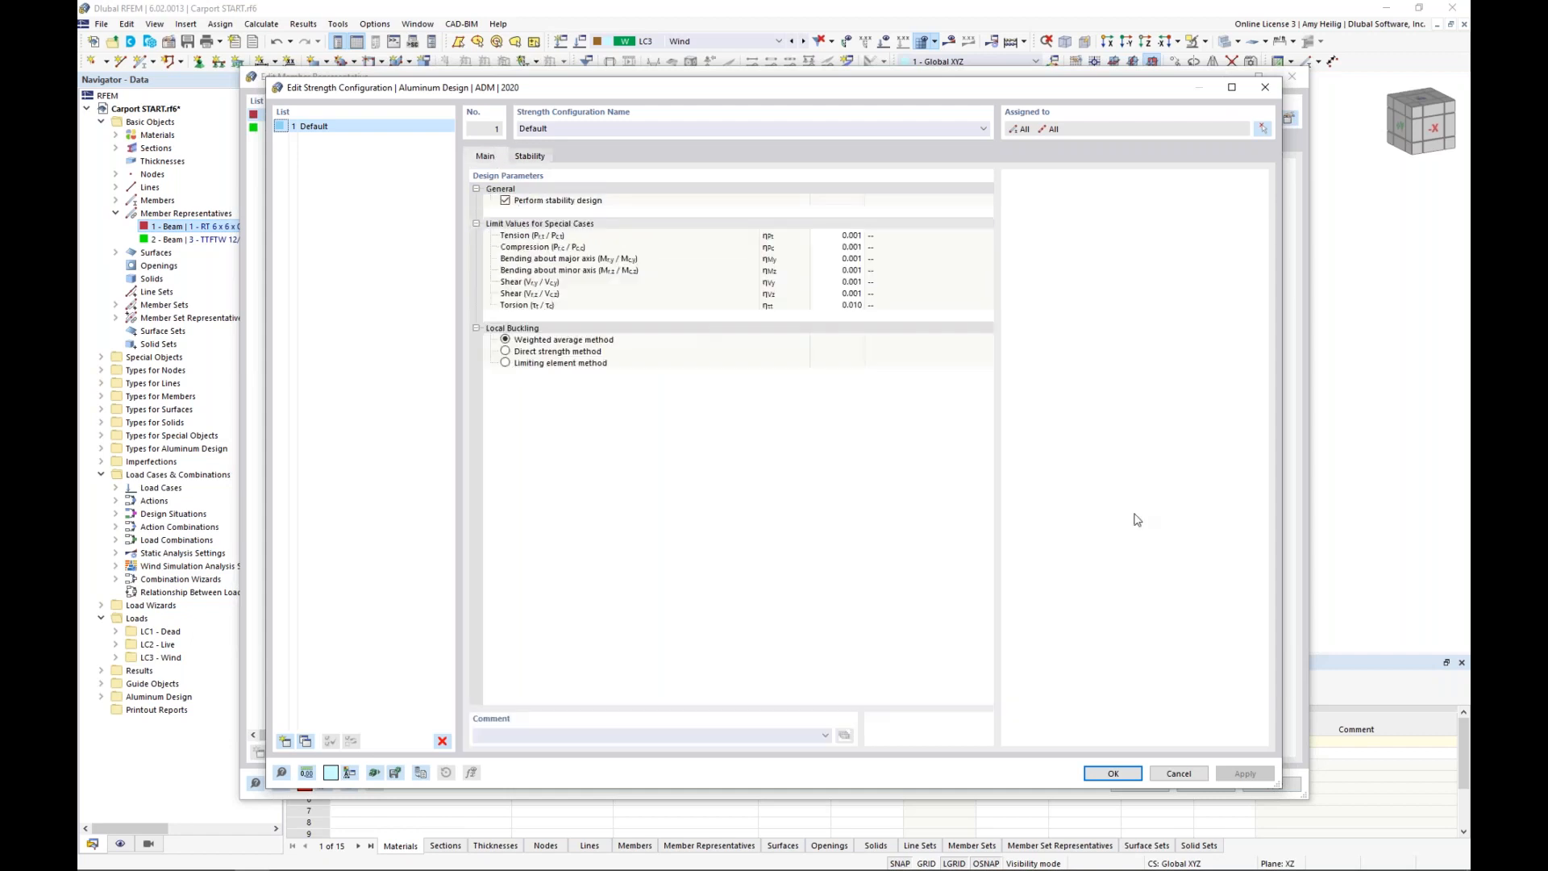
{"action": "left_click", "coordinate": [1177, 774]}
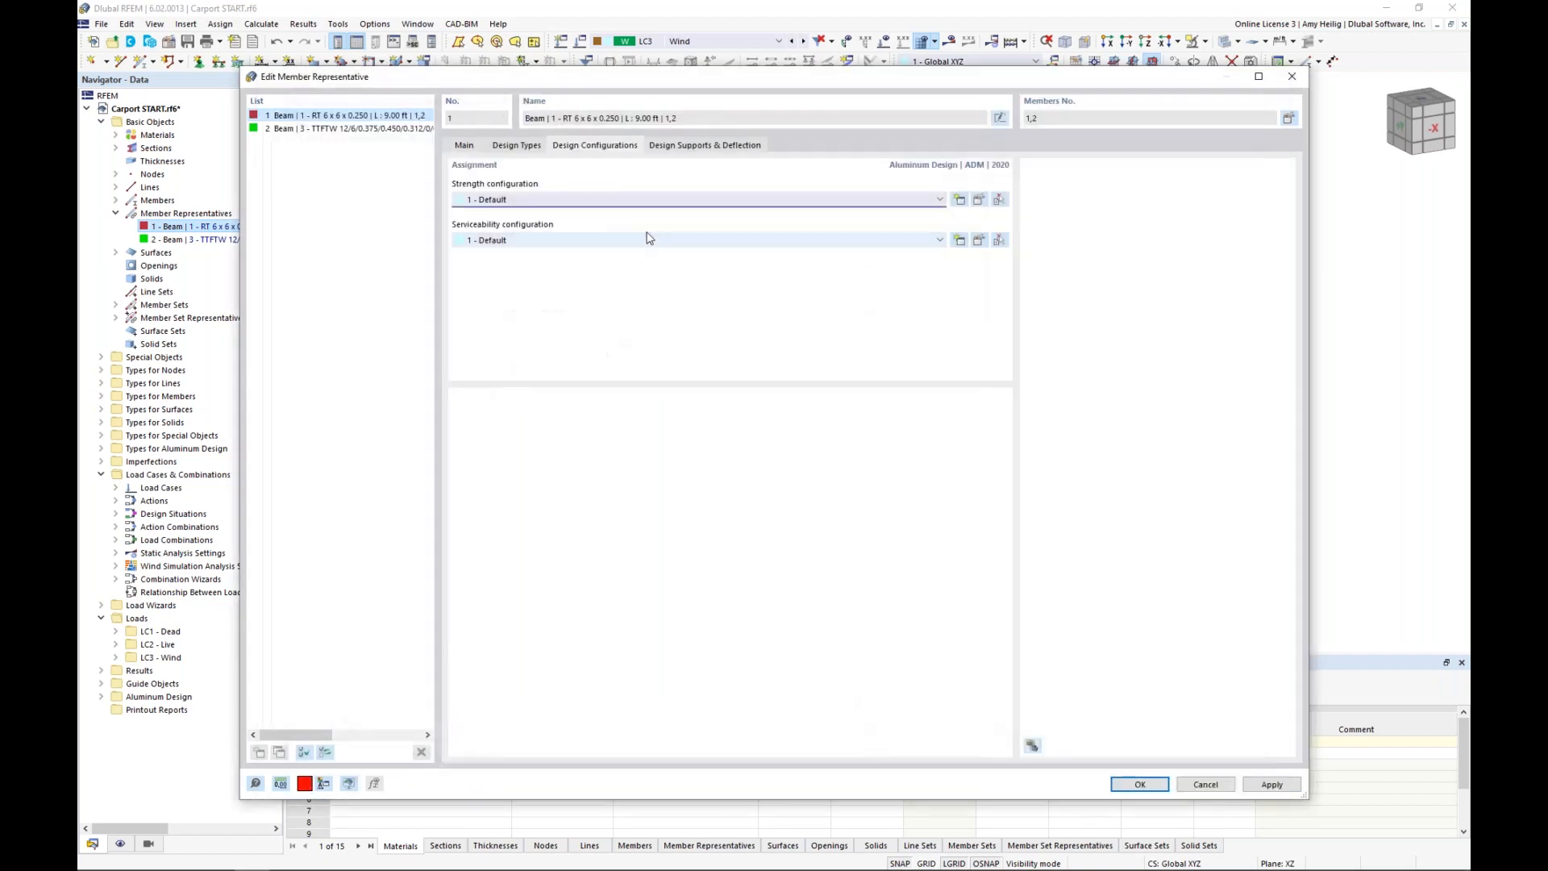
Set the Default serviceability configuration's beam limit to L/120 and cantilever limit to Lc/60
{"action": "left_click", "coordinate": [981, 241]}
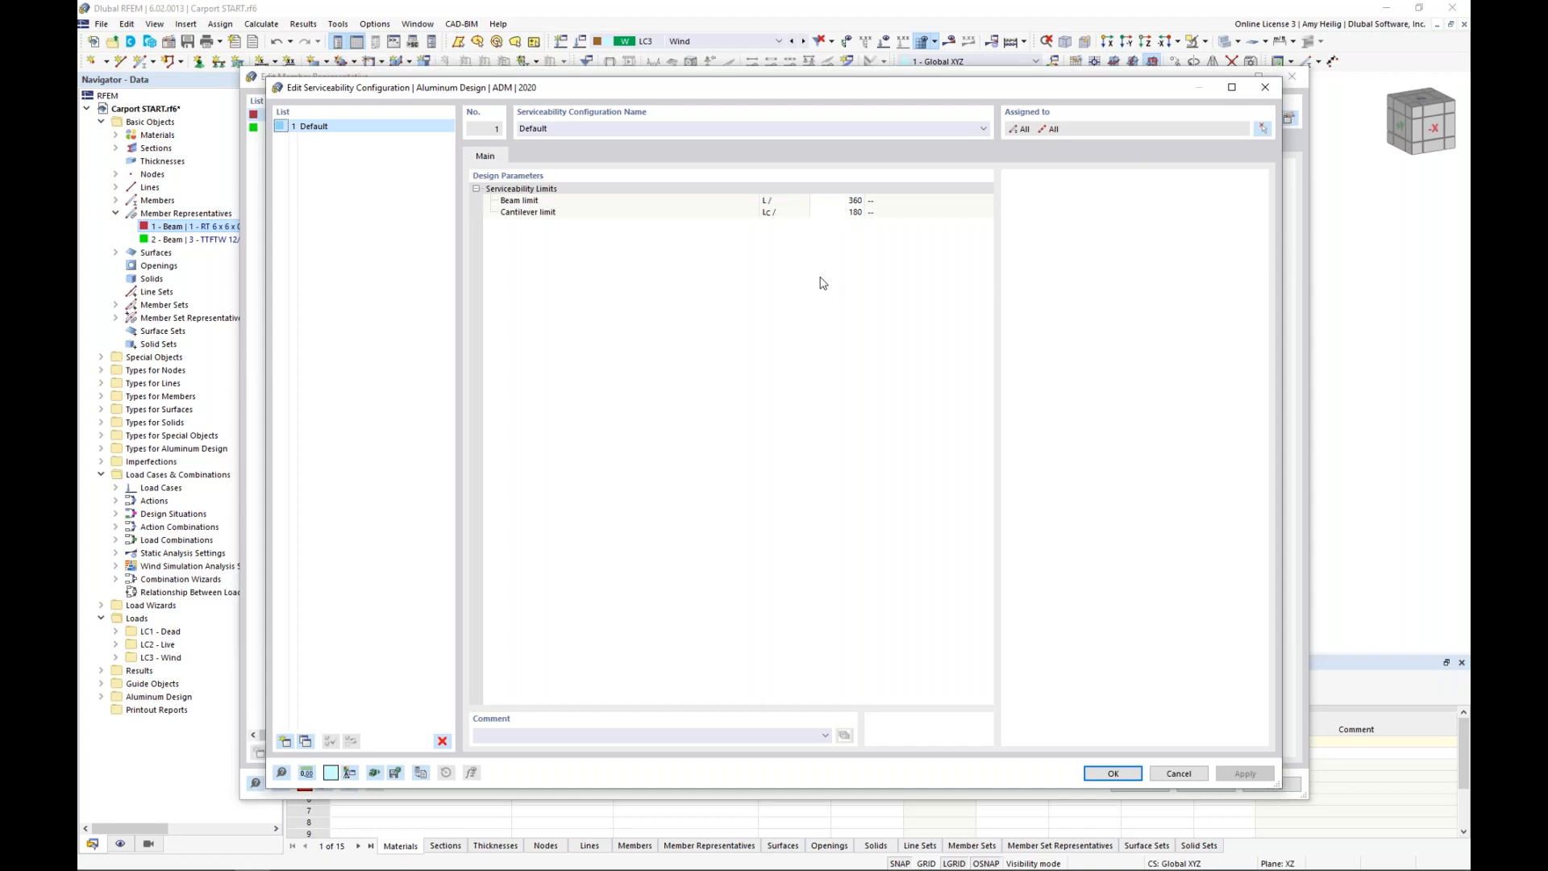
{"action": "left_click", "coordinate": [836, 201]}
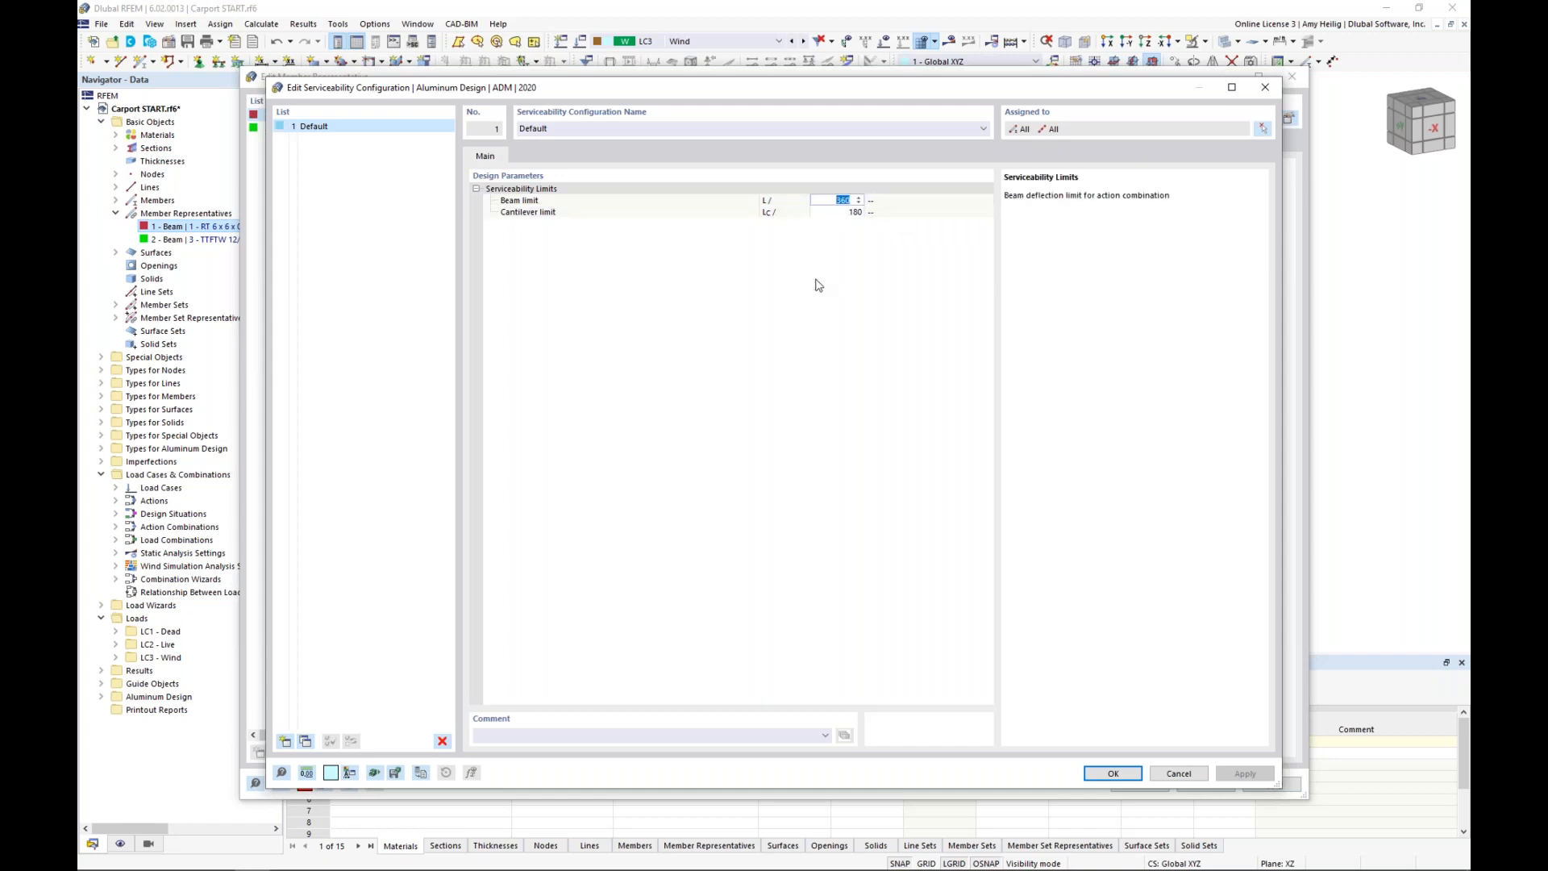
{"action": "type", "text": "120"}
{"action": "left_click", "coordinate": [822, 213]}
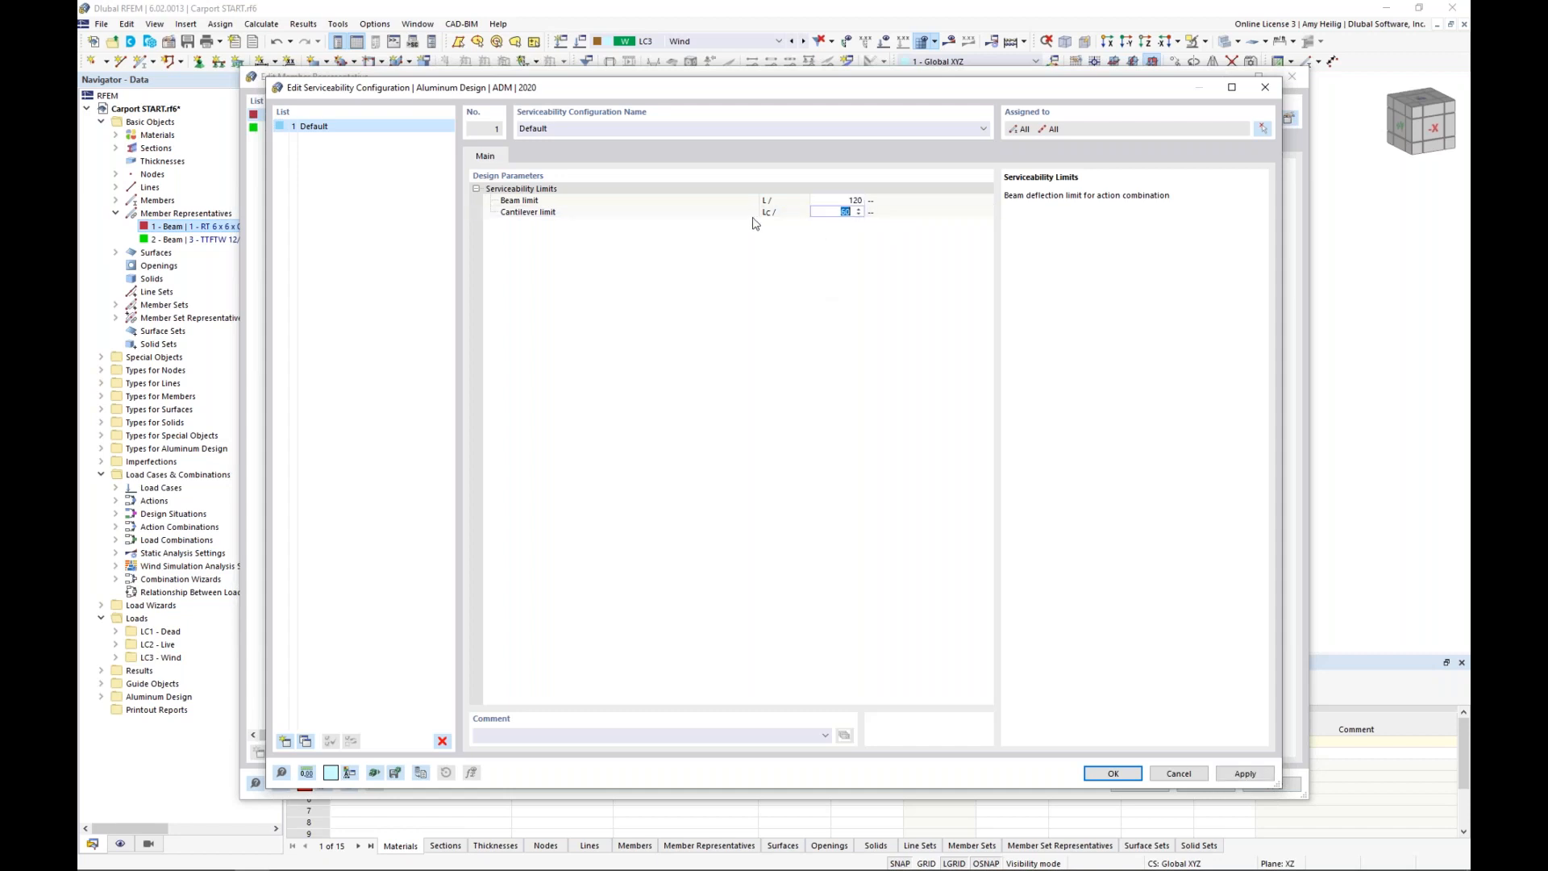
{"action": "left_click", "coordinate": [828, 214]}
{"action": "left_click", "coordinate": [1114, 774]}
Show the column representative's design support and deflection settings and look at the highlighted columns in the model
{"action": "left_click", "coordinate": [711, 146]}
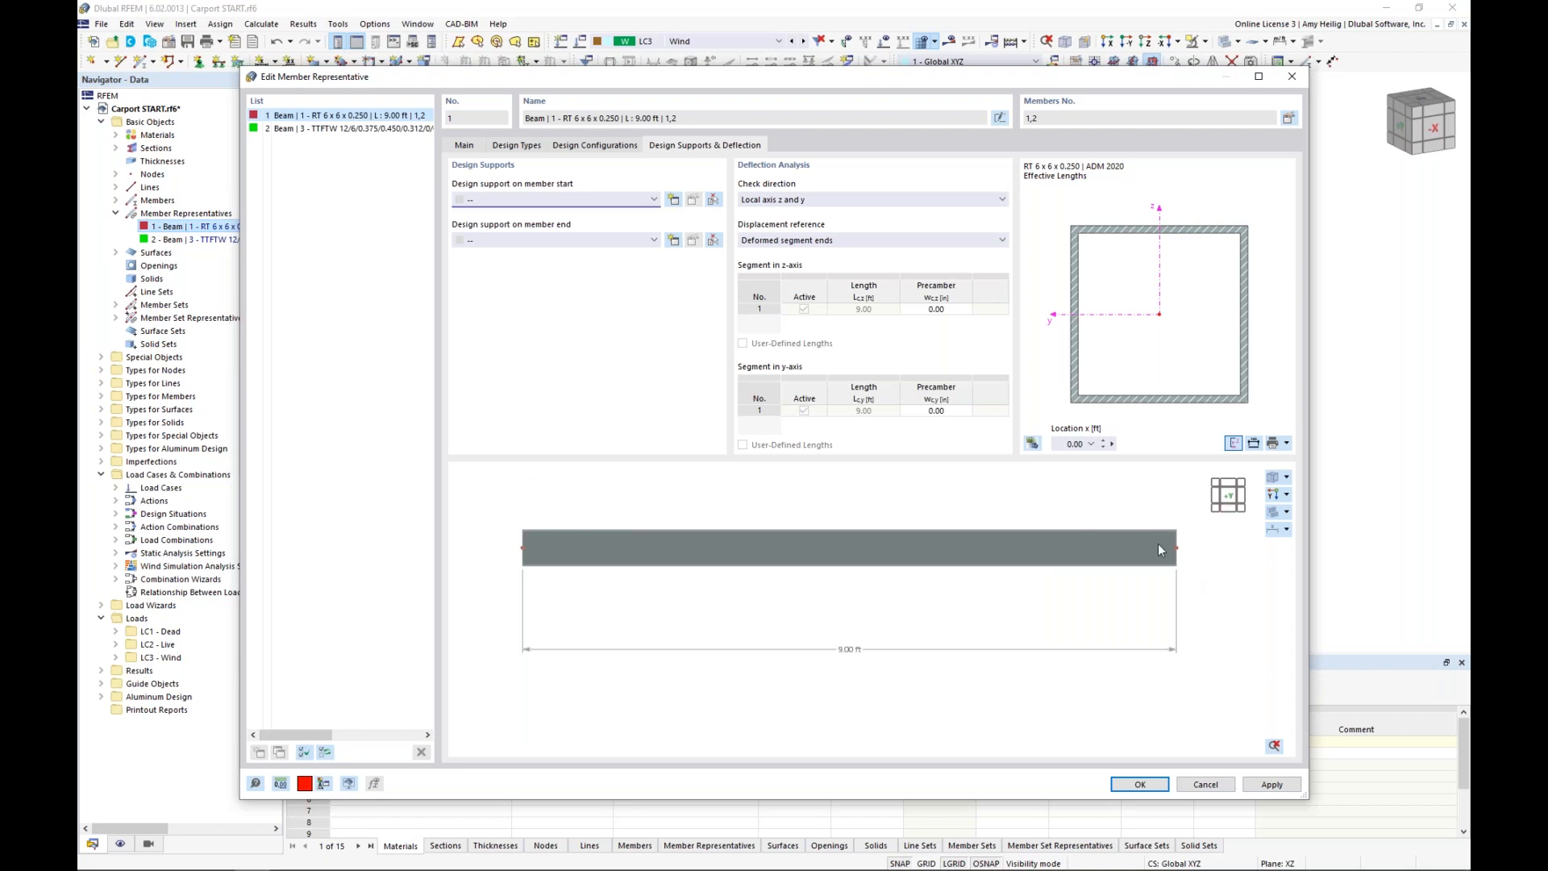
{"action": "left_click_drag", "start_coordinate": [949, 79], "coordinate": [959, 641]}
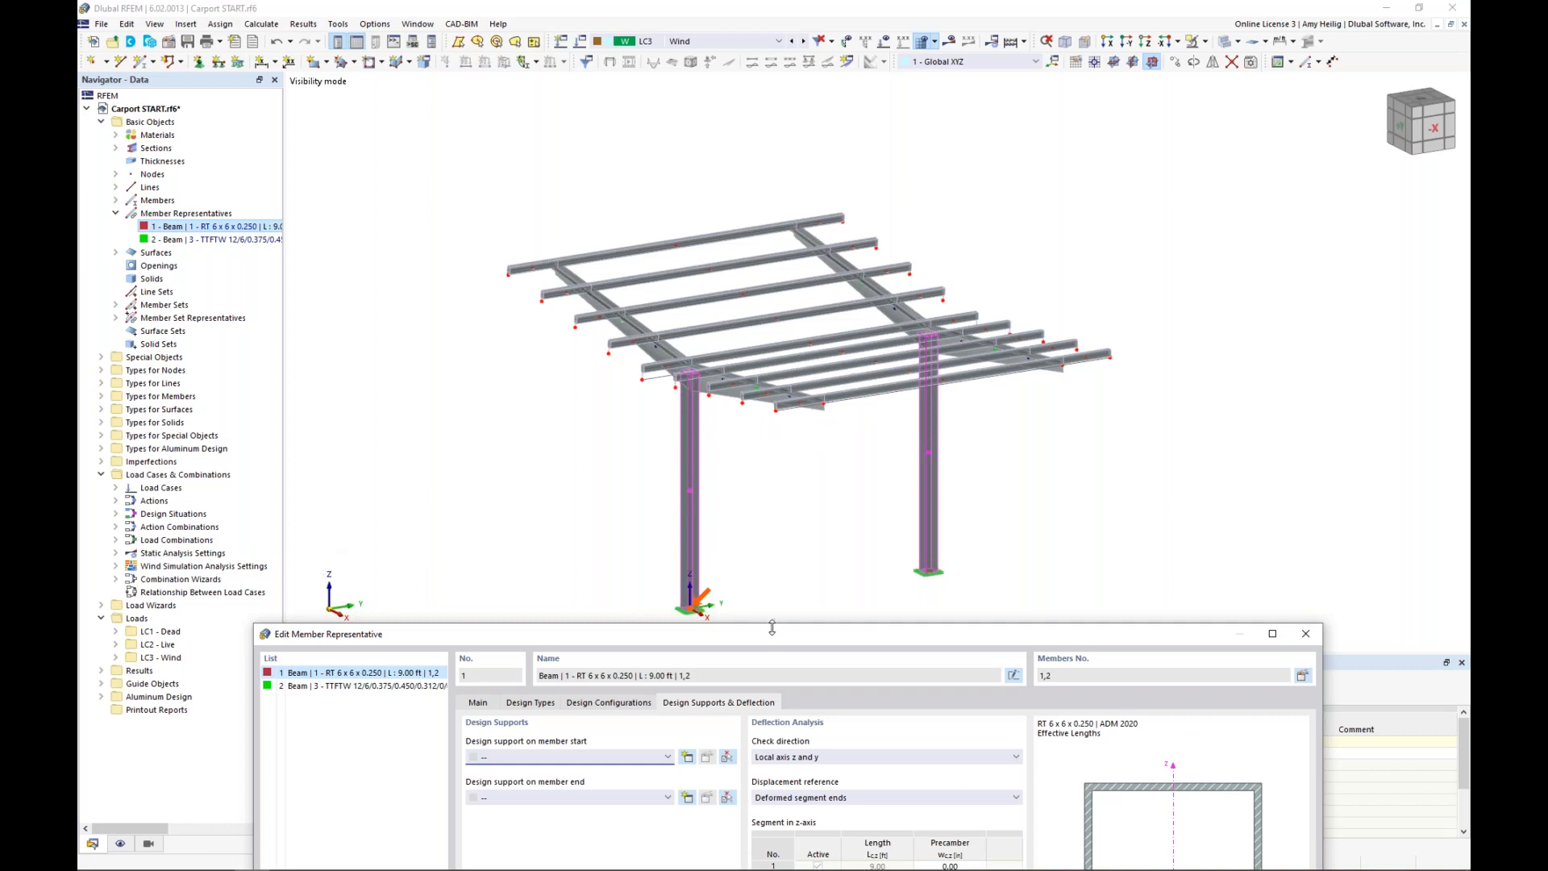
{"action": "left_click_drag", "start_coordinate": [775, 633], "coordinate": [802, 108]}
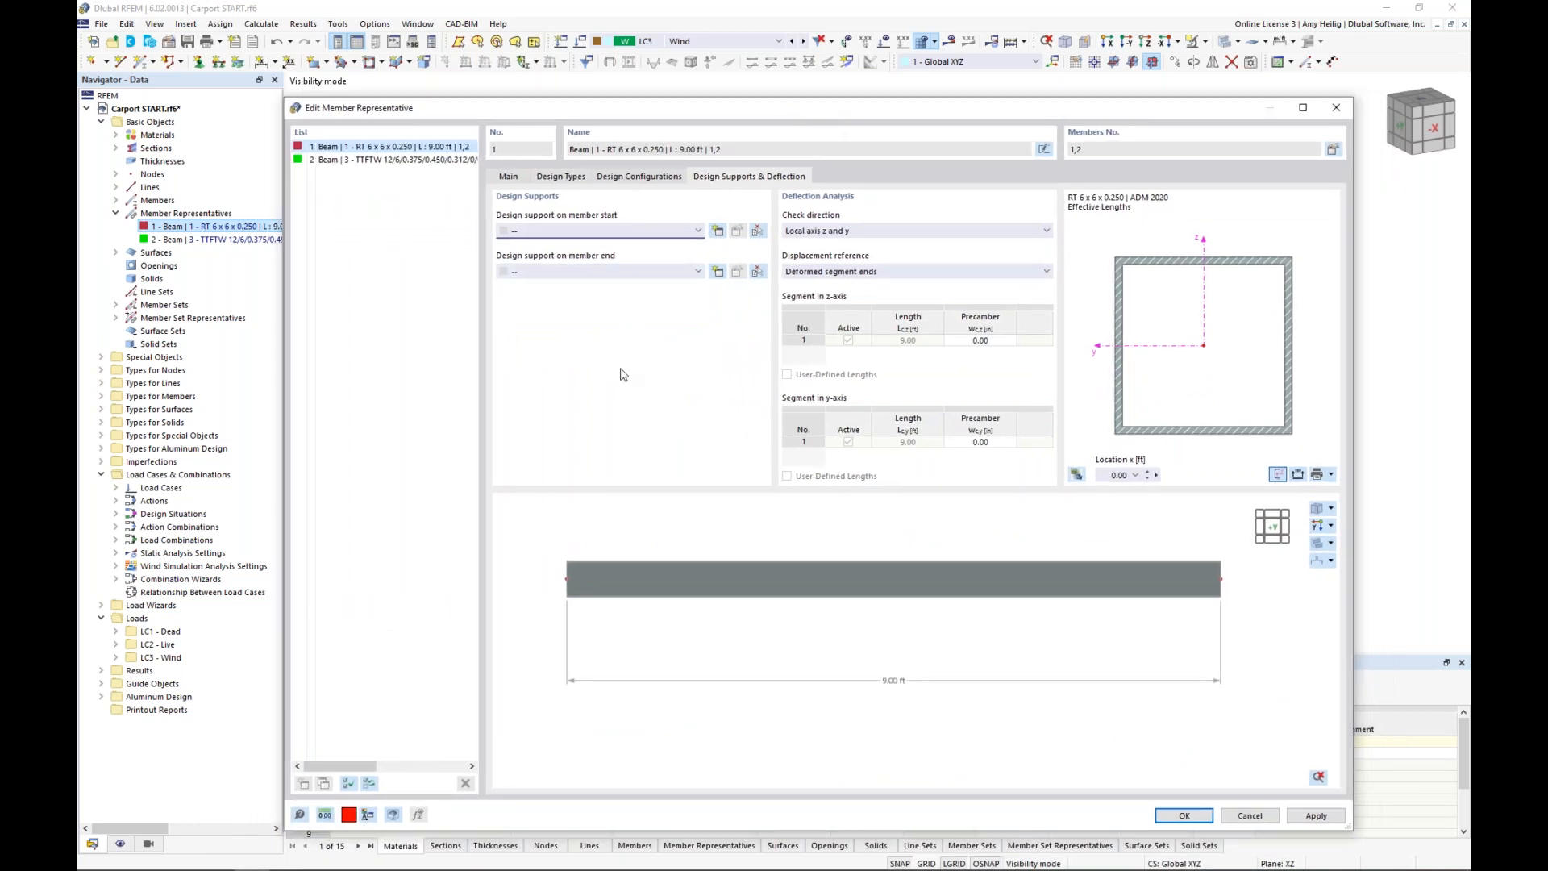
Create a General design support with a 6 in support width in the z-axis at the column representative's start and inspect it in the preview
{"action": "left_click", "coordinate": [717, 232]}
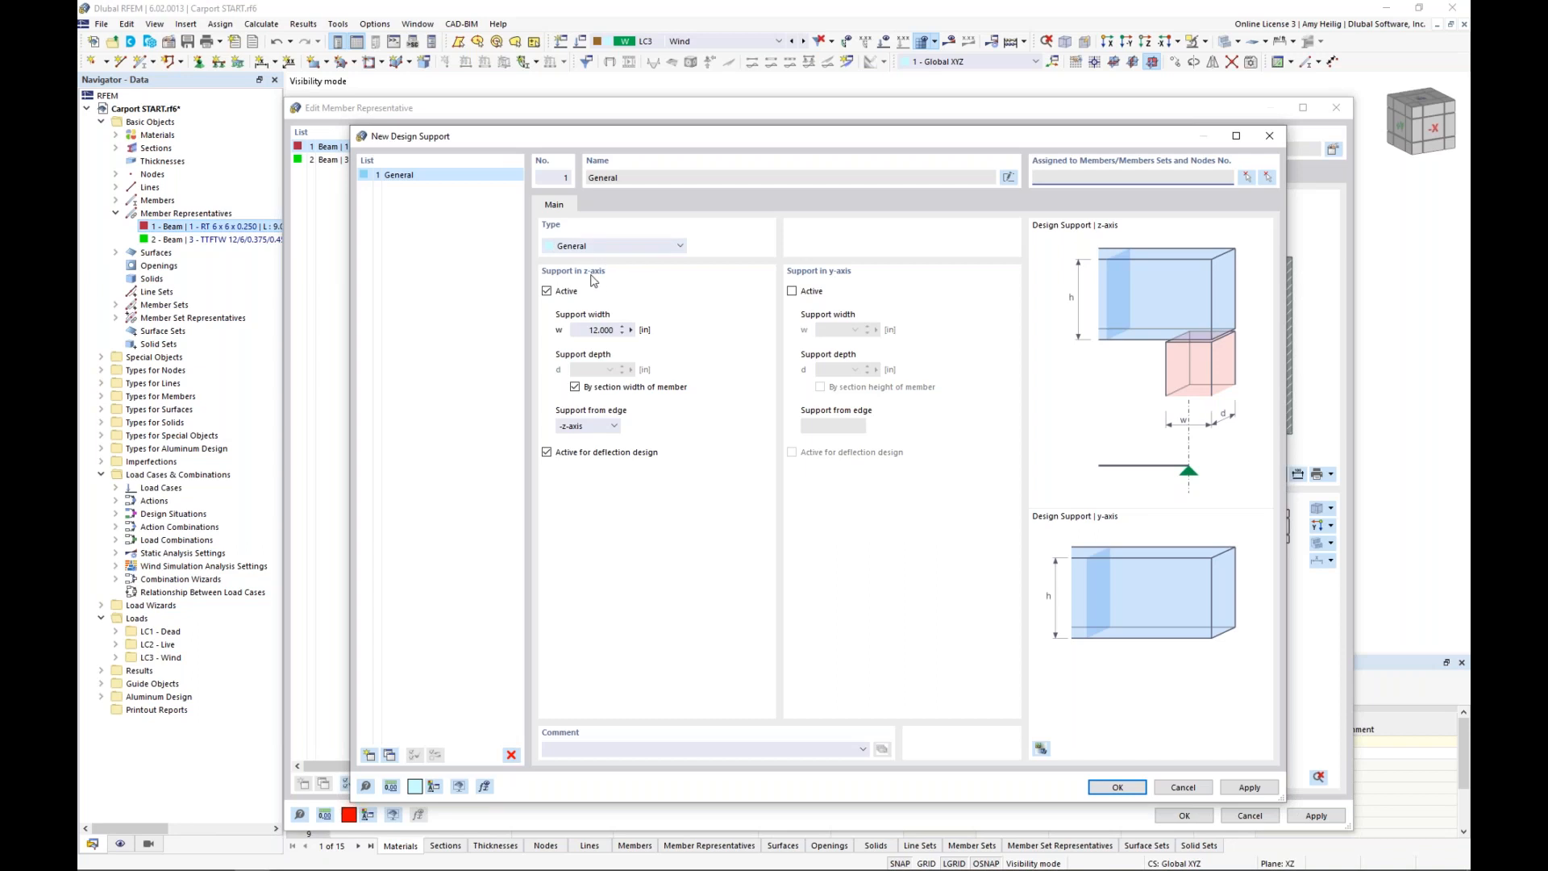
{"action": "double_click", "coordinate": [597, 329]}
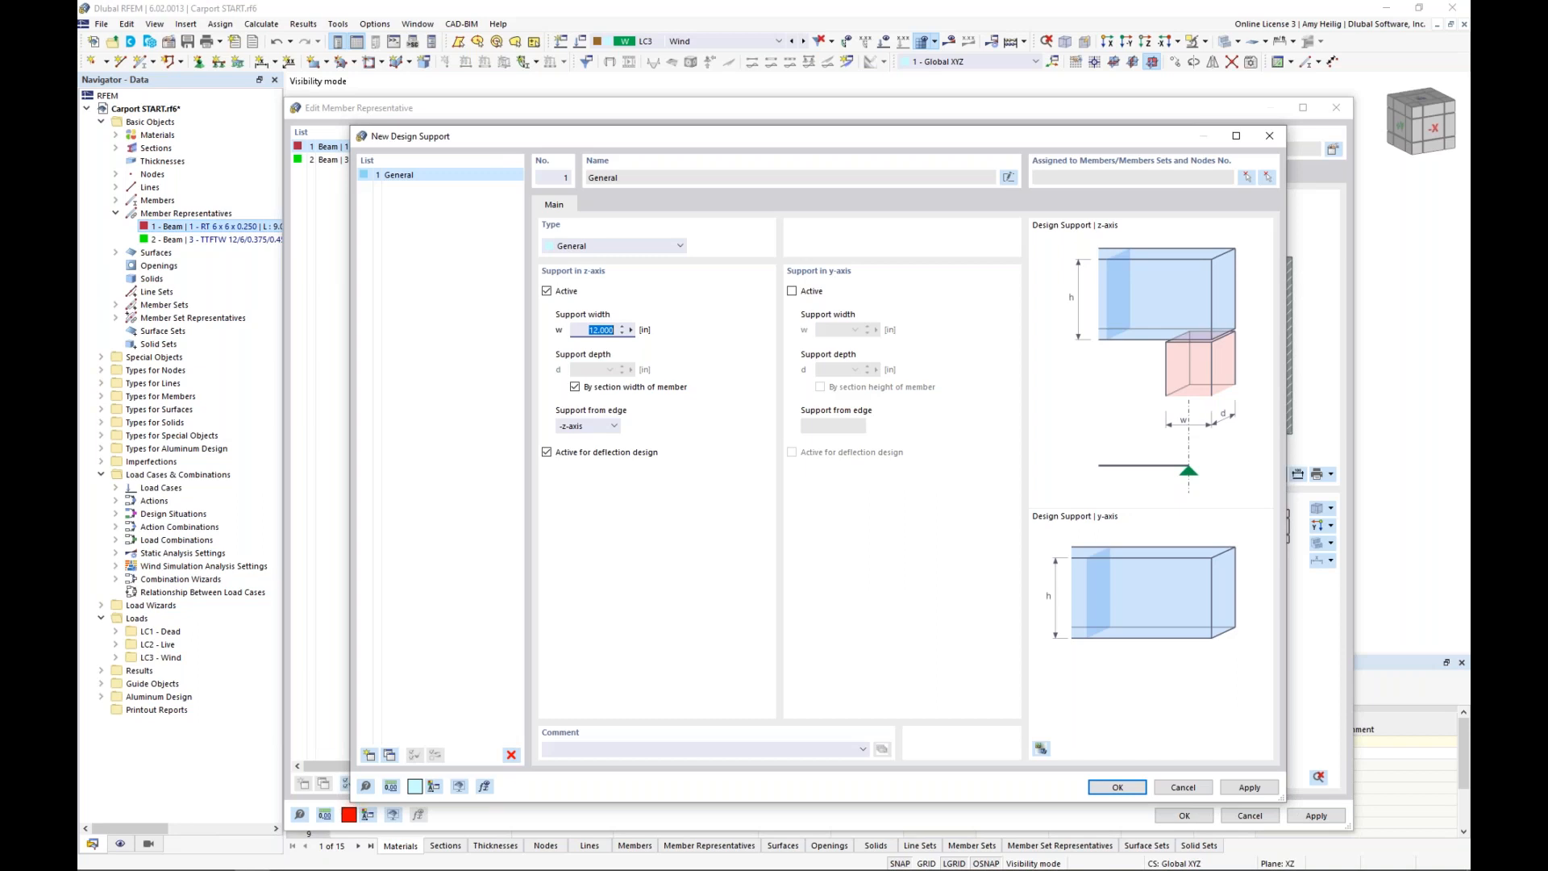
{"action": "type", "text": "6"}
{"action": "left_click", "coordinate": [547, 451]}
{"action": "left_click", "coordinate": [1117, 787]}
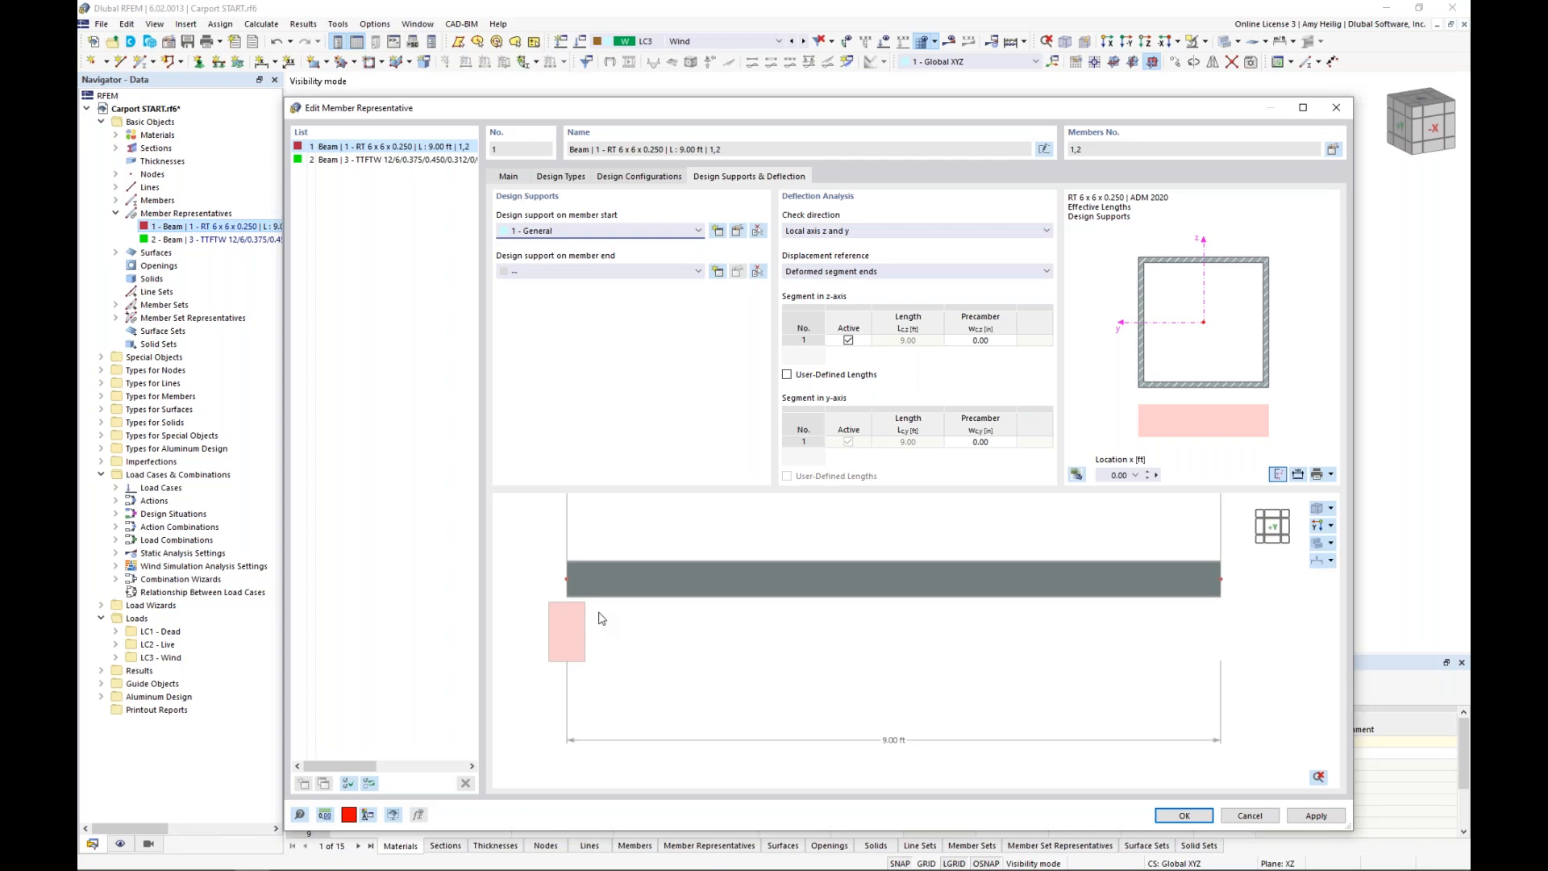
{"action": "middle_click_drag", "start_coordinate": [635, 606], "coordinate": [767, 629], "text": "ctrl"}
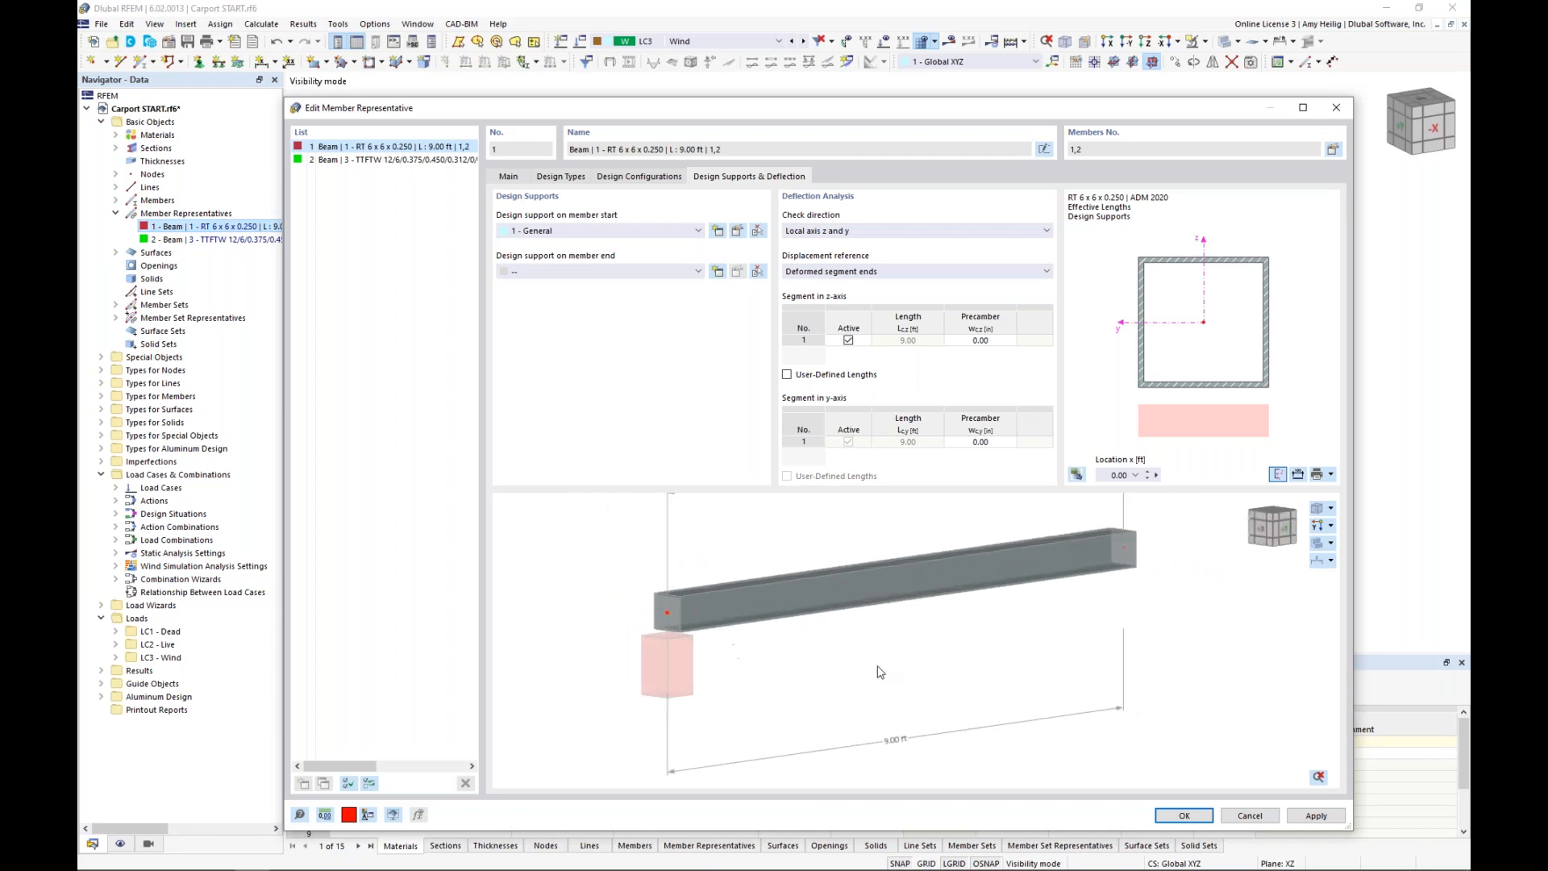
{"action": "middle_click_drag", "start_coordinate": [965, 642], "coordinate": [831, 630], "text": "ctrl"}
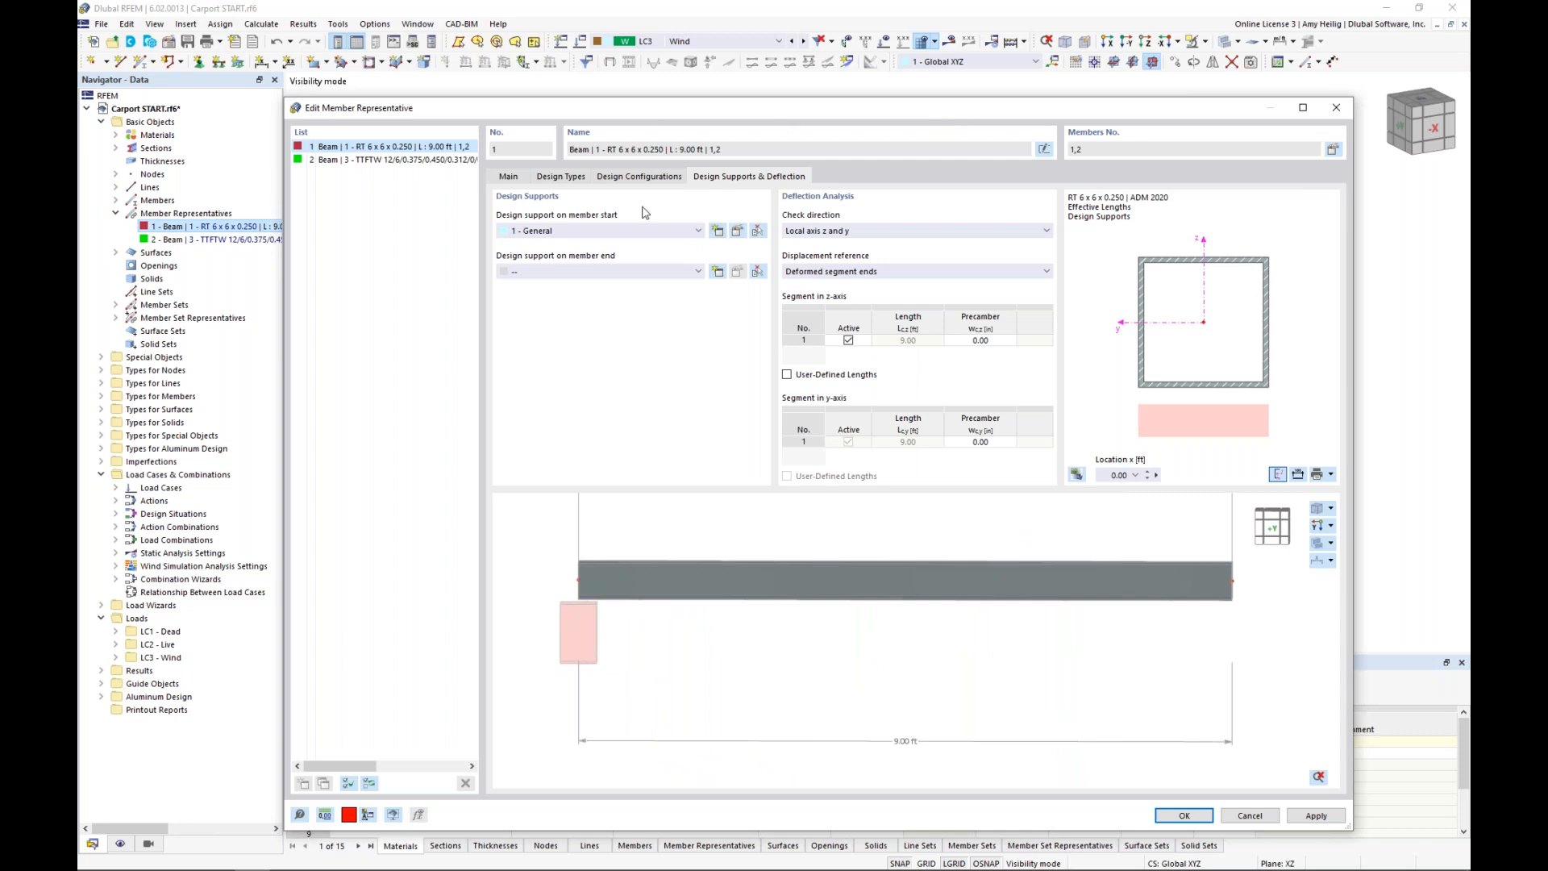
Switch to the tapered beam member representative and look at its highlighted members in the carport model
{"action": "left_click", "coordinate": [345, 161]}
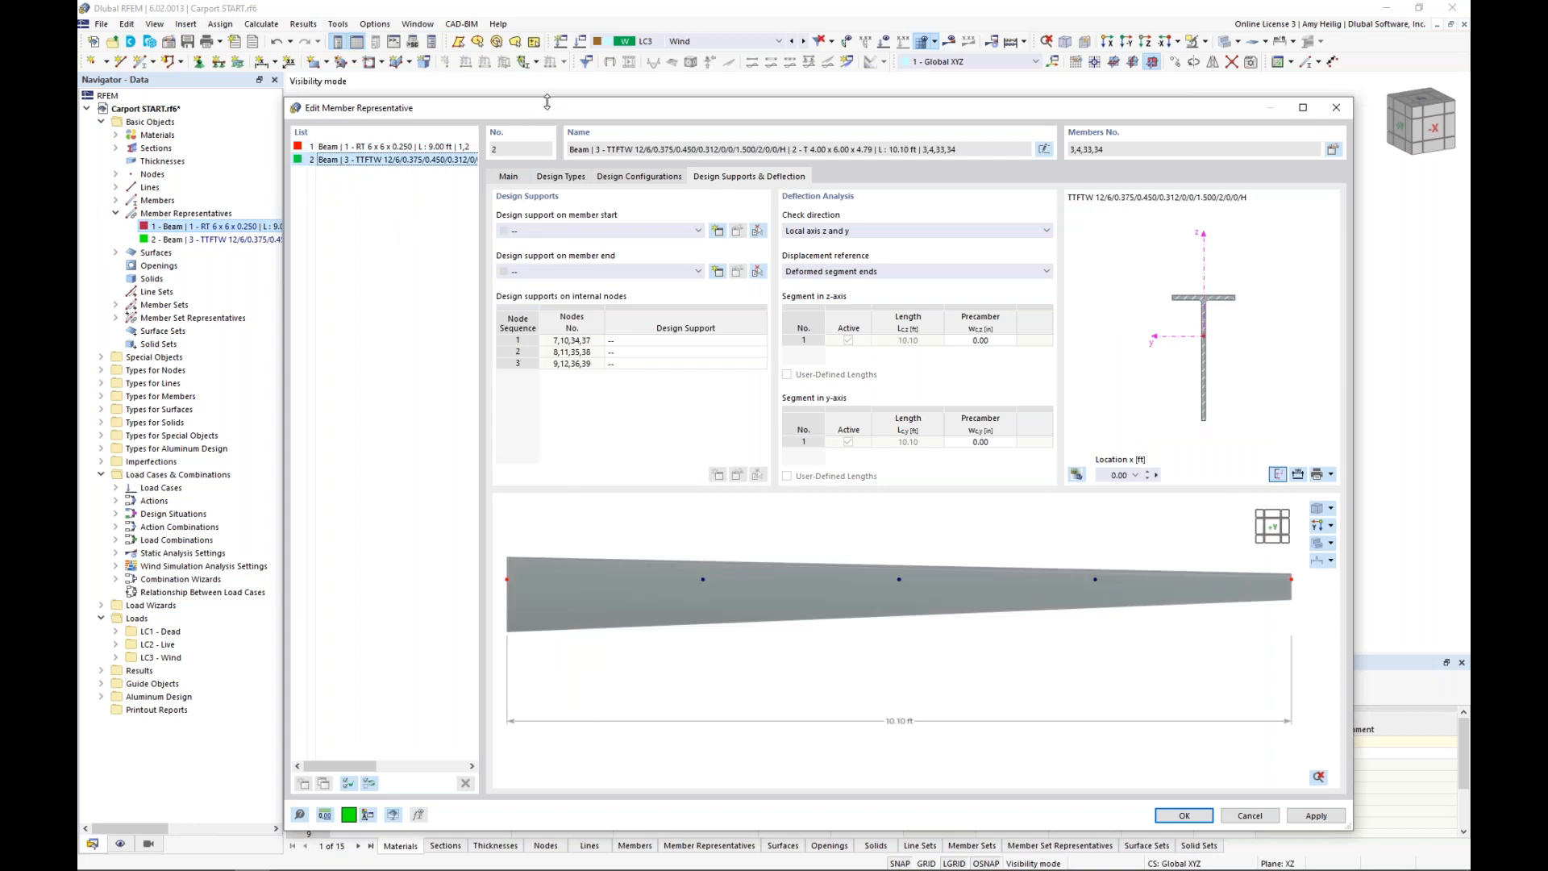
{"action": "left_click_drag", "start_coordinate": [547, 111], "coordinate": [594, 626]}
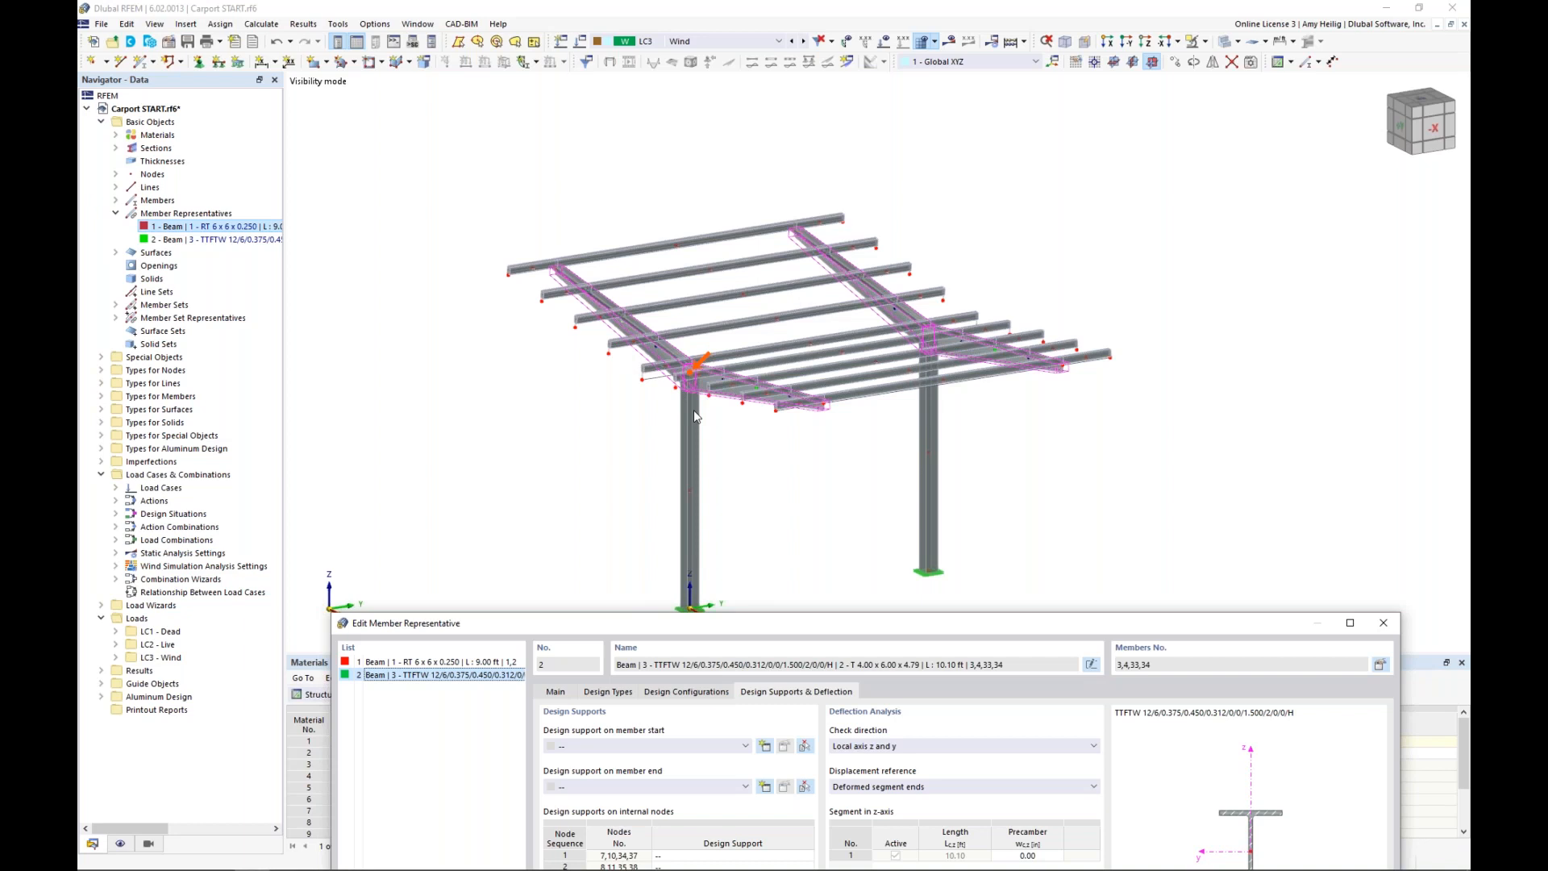
{"action": "left_click_drag", "start_coordinate": [758, 622], "coordinate": [726, 101]}
Create and assign new Standard effective lengths with default settings for the tapered beam representative
{"action": "left_click", "coordinate": [575, 169]}
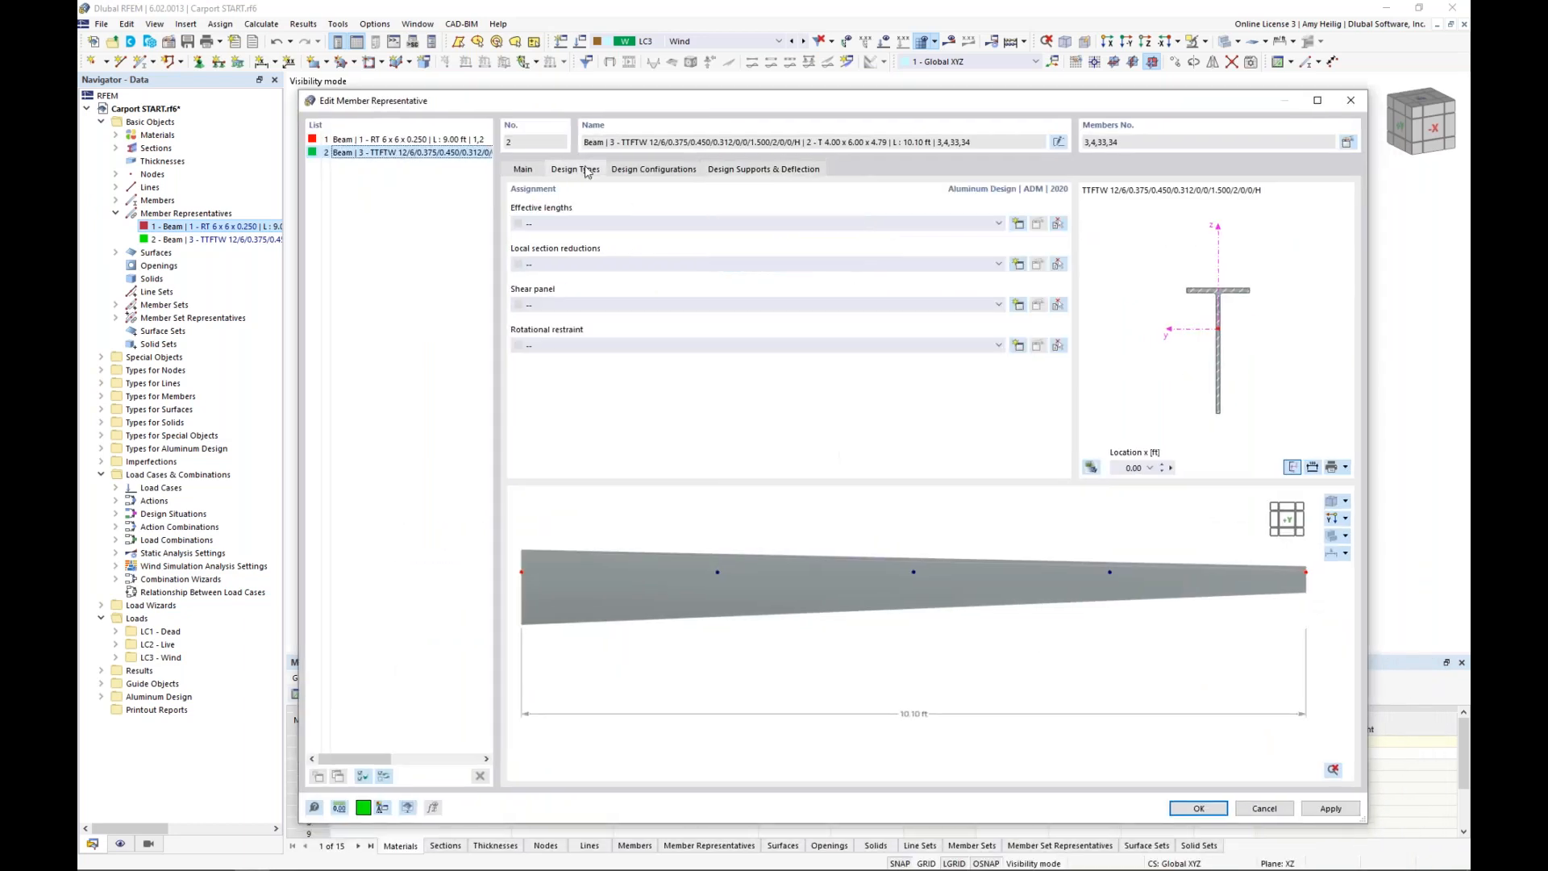
{"action": "left_click", "coordinate": [1018, 225]}
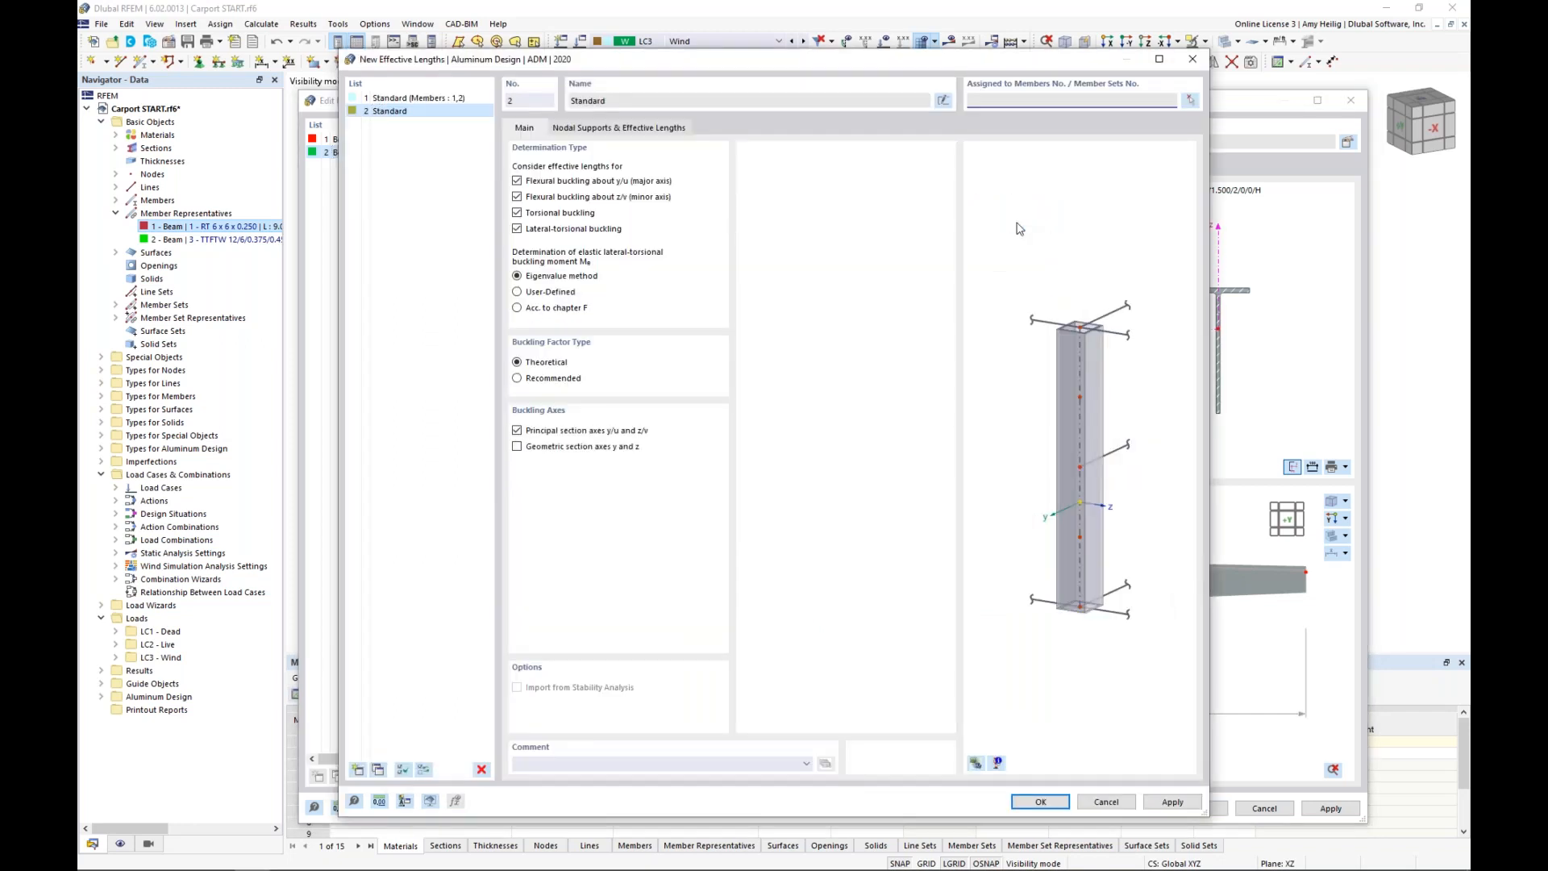
{"action": "left_click", "coordinate": [1040, 802]}
Reopen the tapered beams' effective lengths to examine their nodal supports, with the actual model shown in the preview
{"action": "left_click", "coordinate": [1039, 225]}
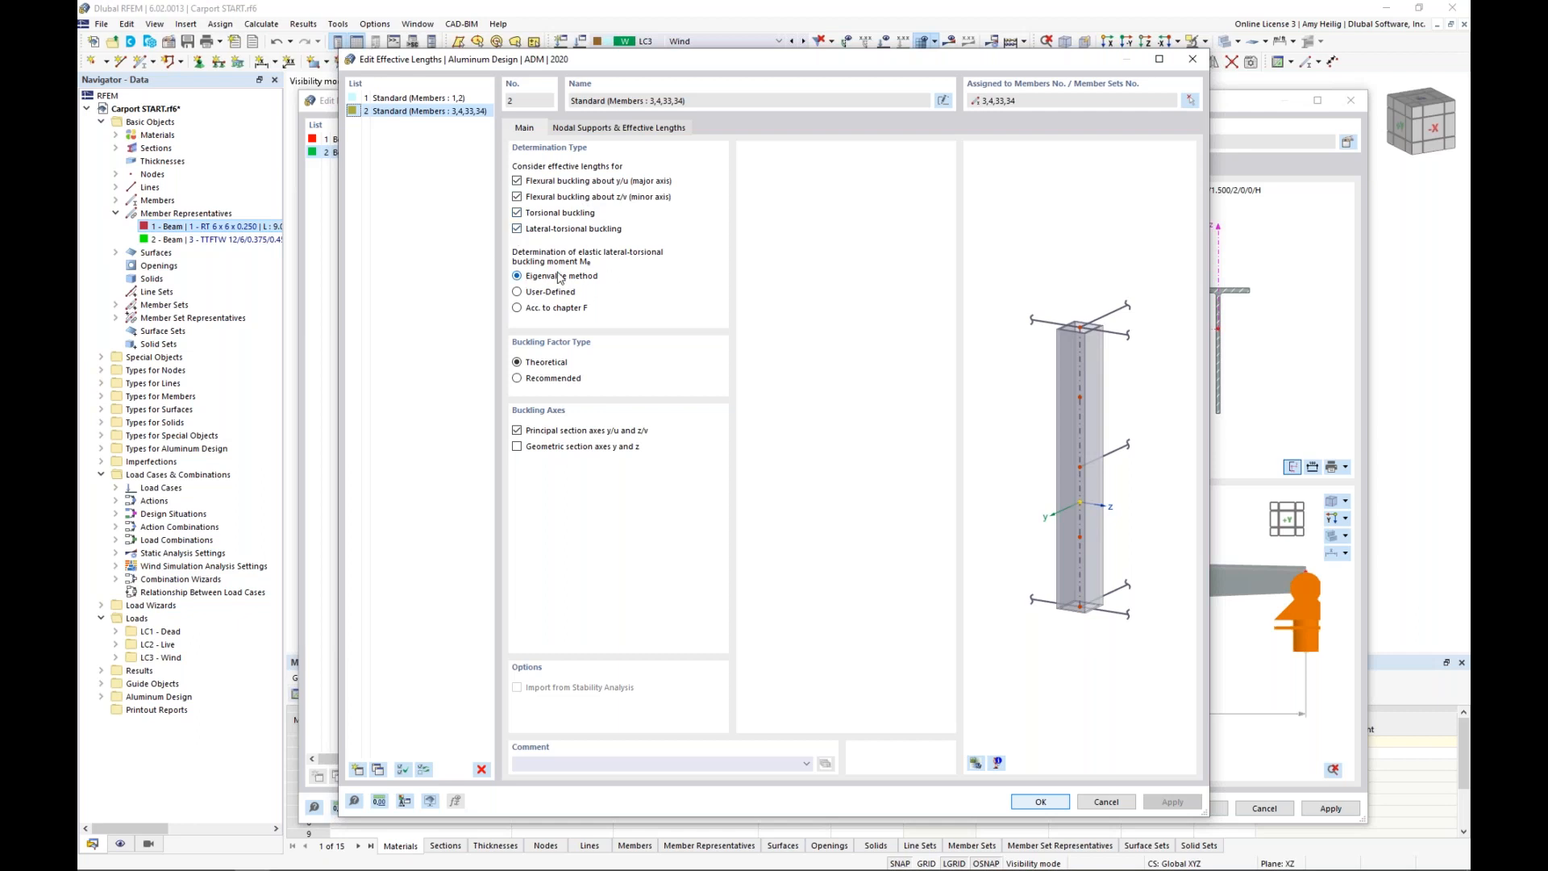
{"action": "left_click", "coordinate": [595, 132]}
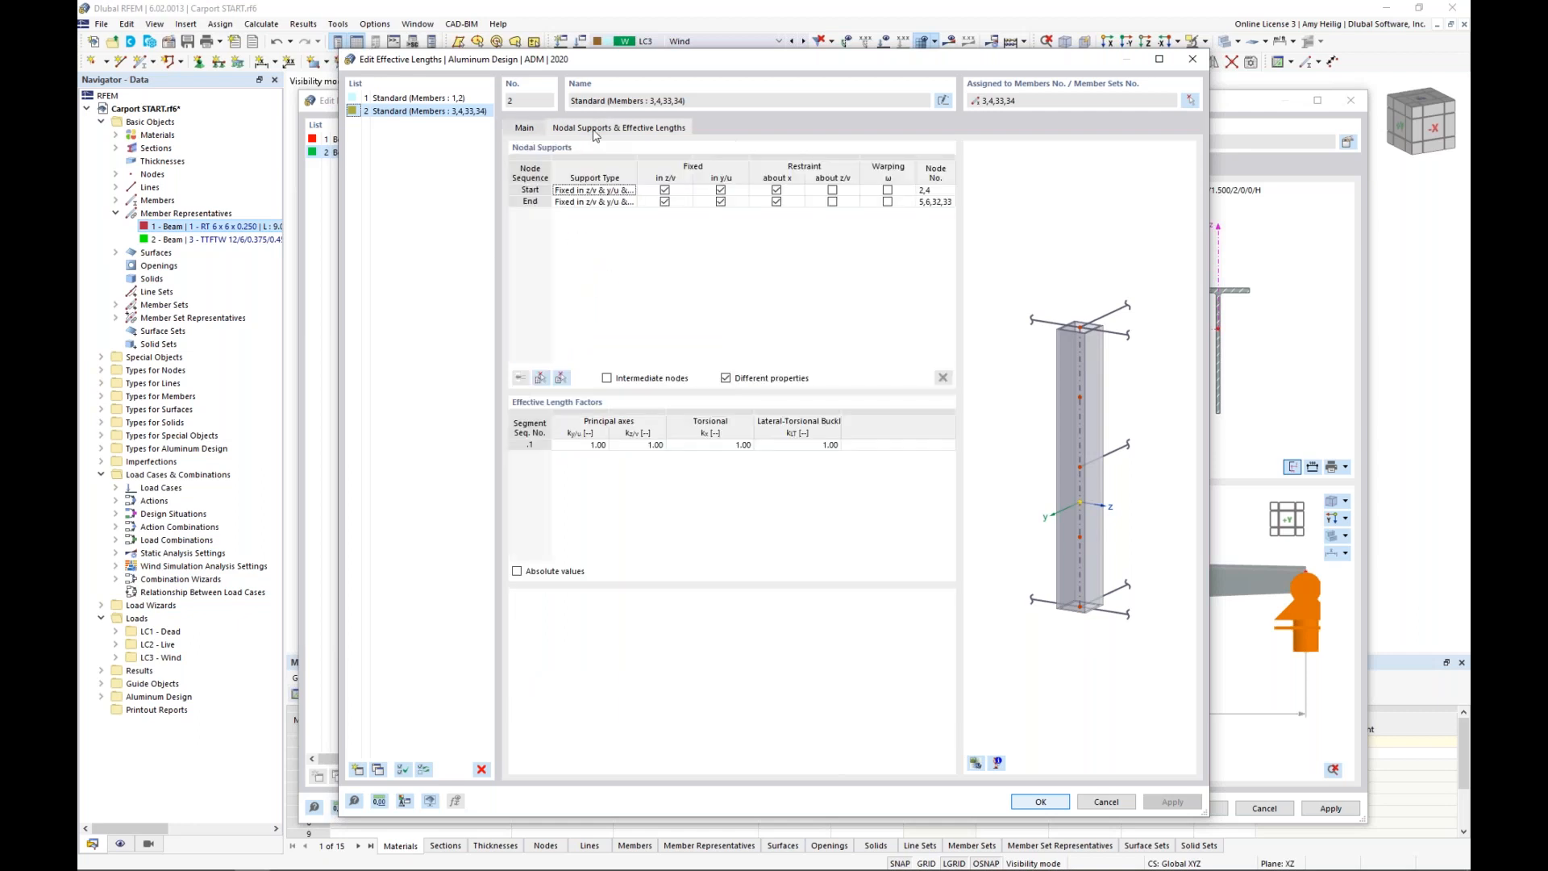
{"action": "left_click", "coordinate": [976, 764]}
{"action": "middle_click_drag", "start_coordinate": [1016, 540], "coordinate": [1063, 588]}
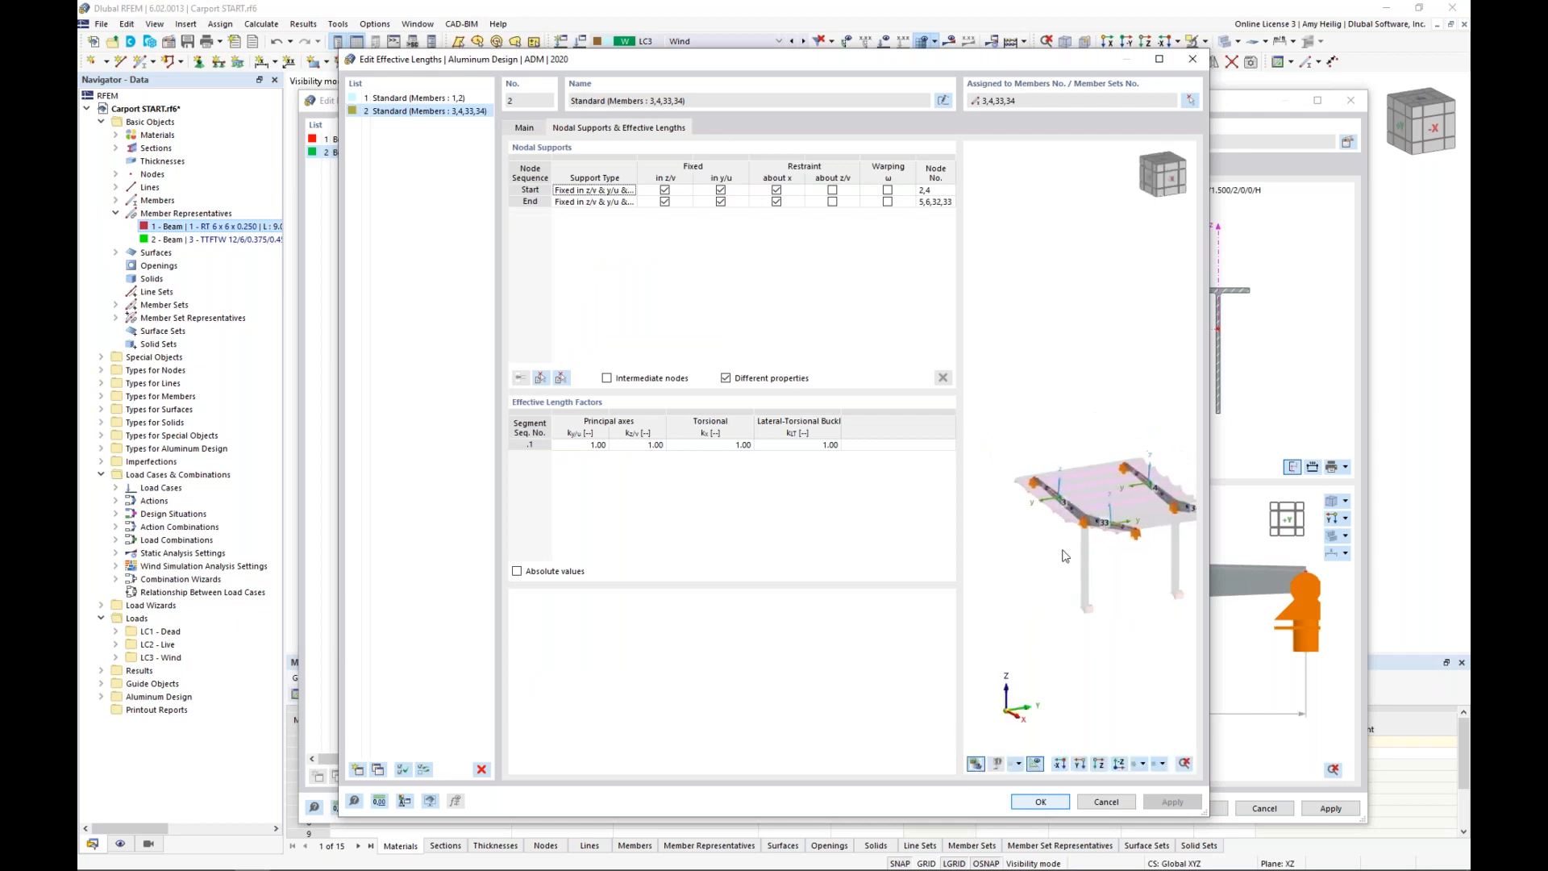
{"action": "scroll", "coordinate": [1060, 509], "scroll_direction": "up", "scroll_amount": 4}
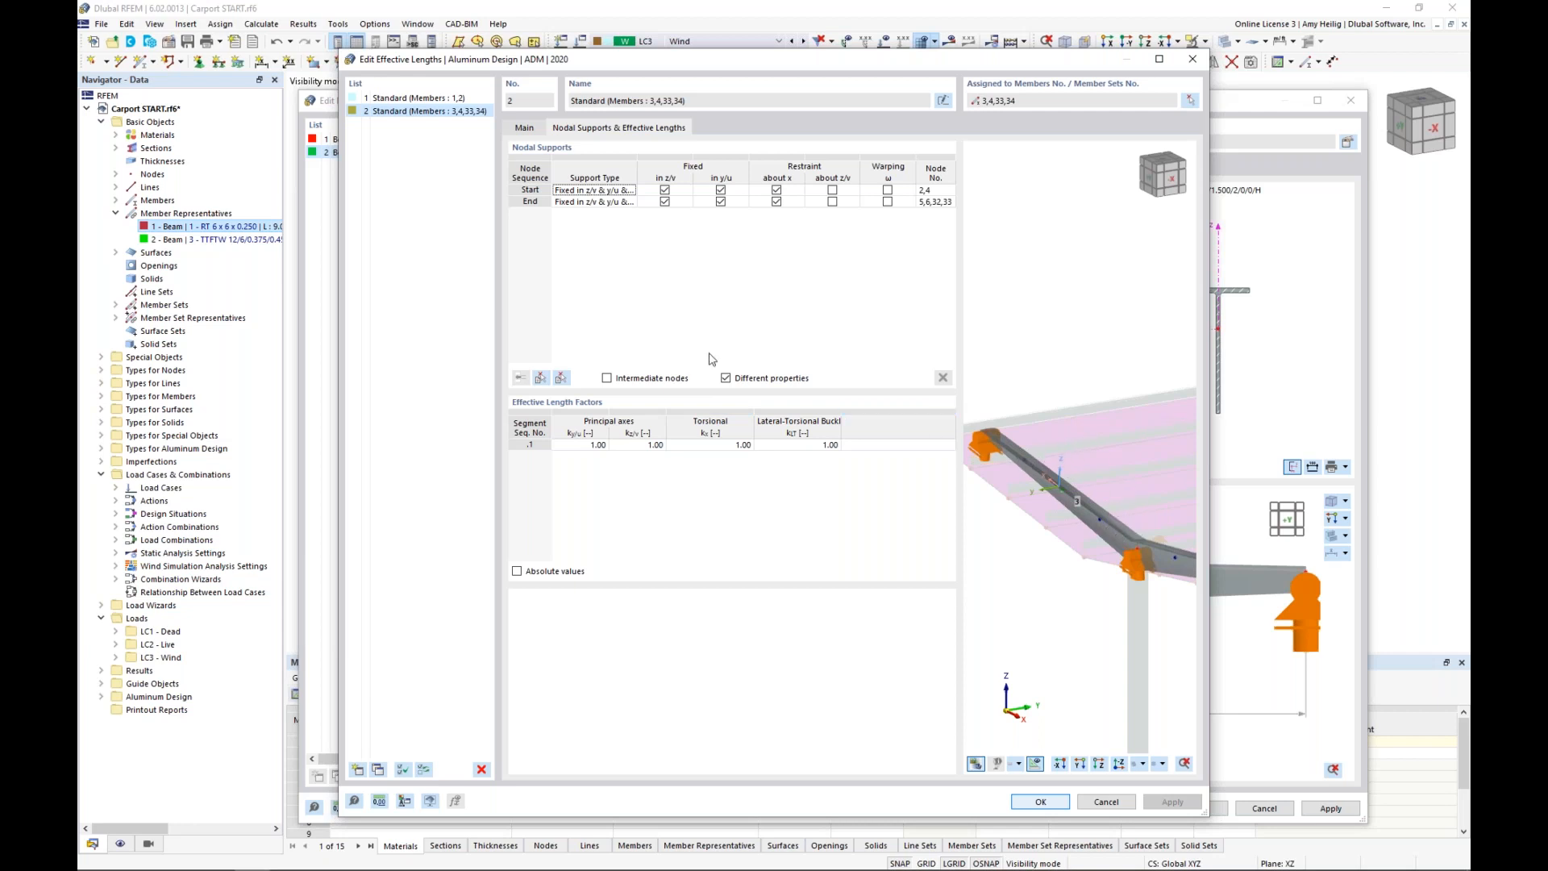
Enable intermediate nodes for the tapered beams' effective lengths and pick member 3 in the model as the source of the nodes
{"action": "left_click", "coordinate": [607, 379]}
{"action": "left_click", "coordinate": [539, 380]}
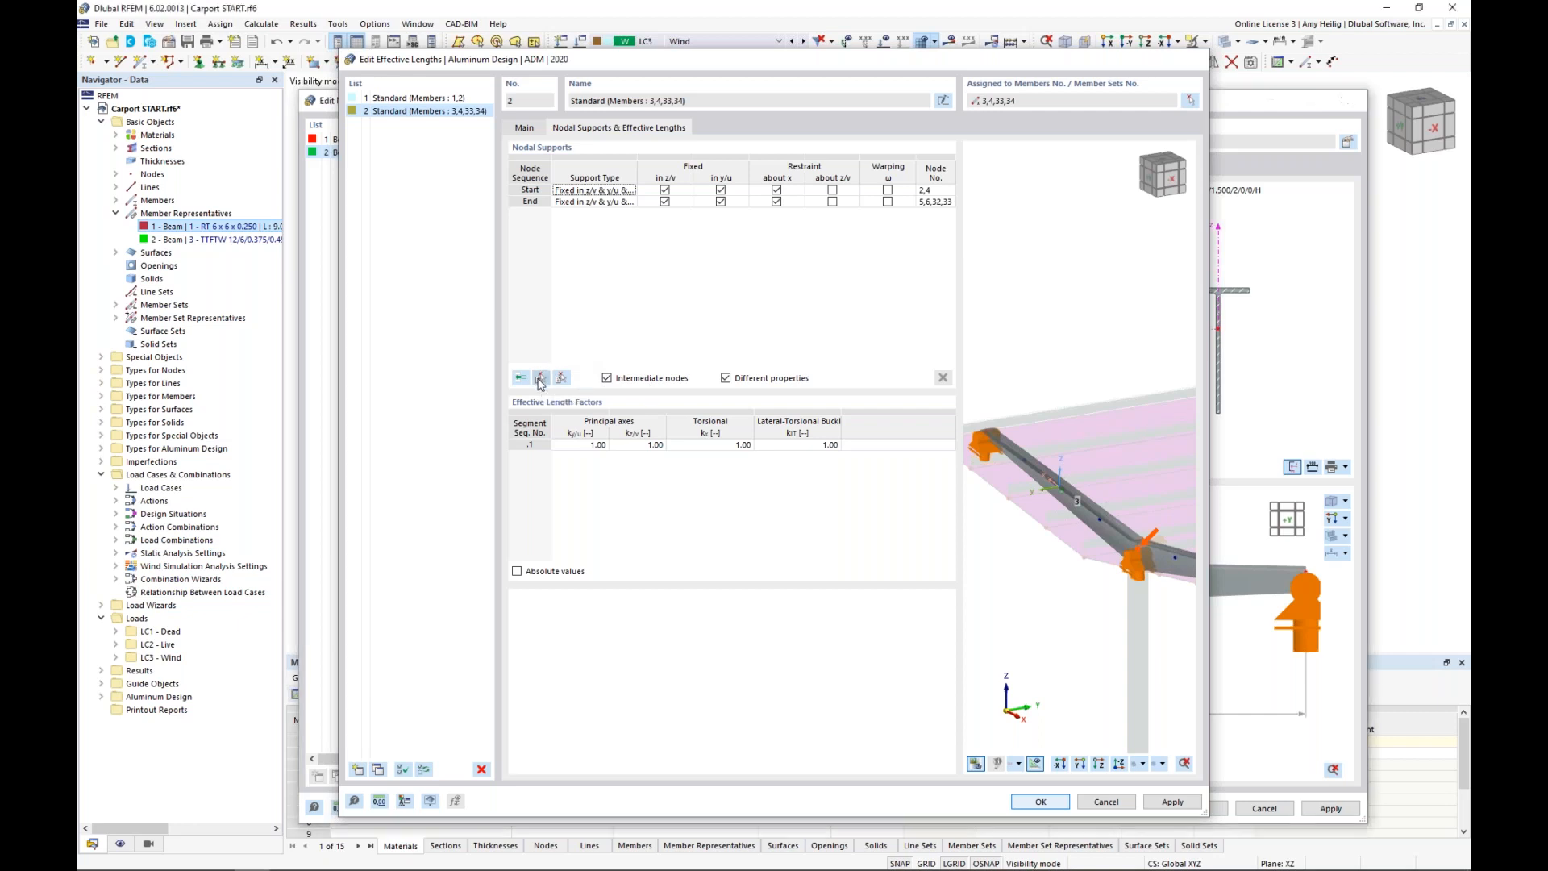
{"action": "left_click", "coordinate": [633, 326]}
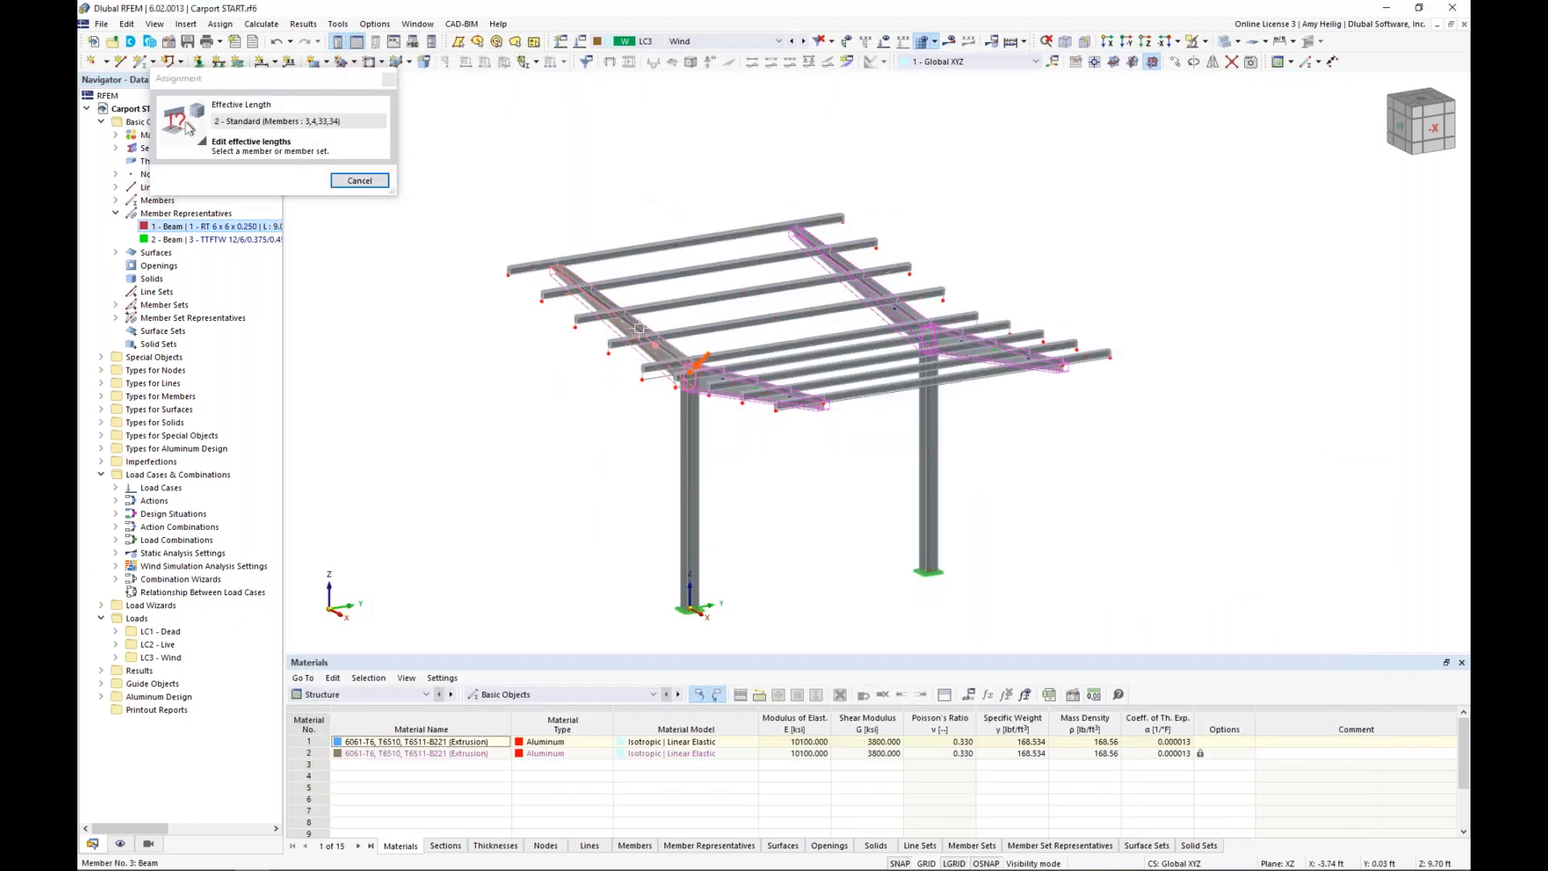